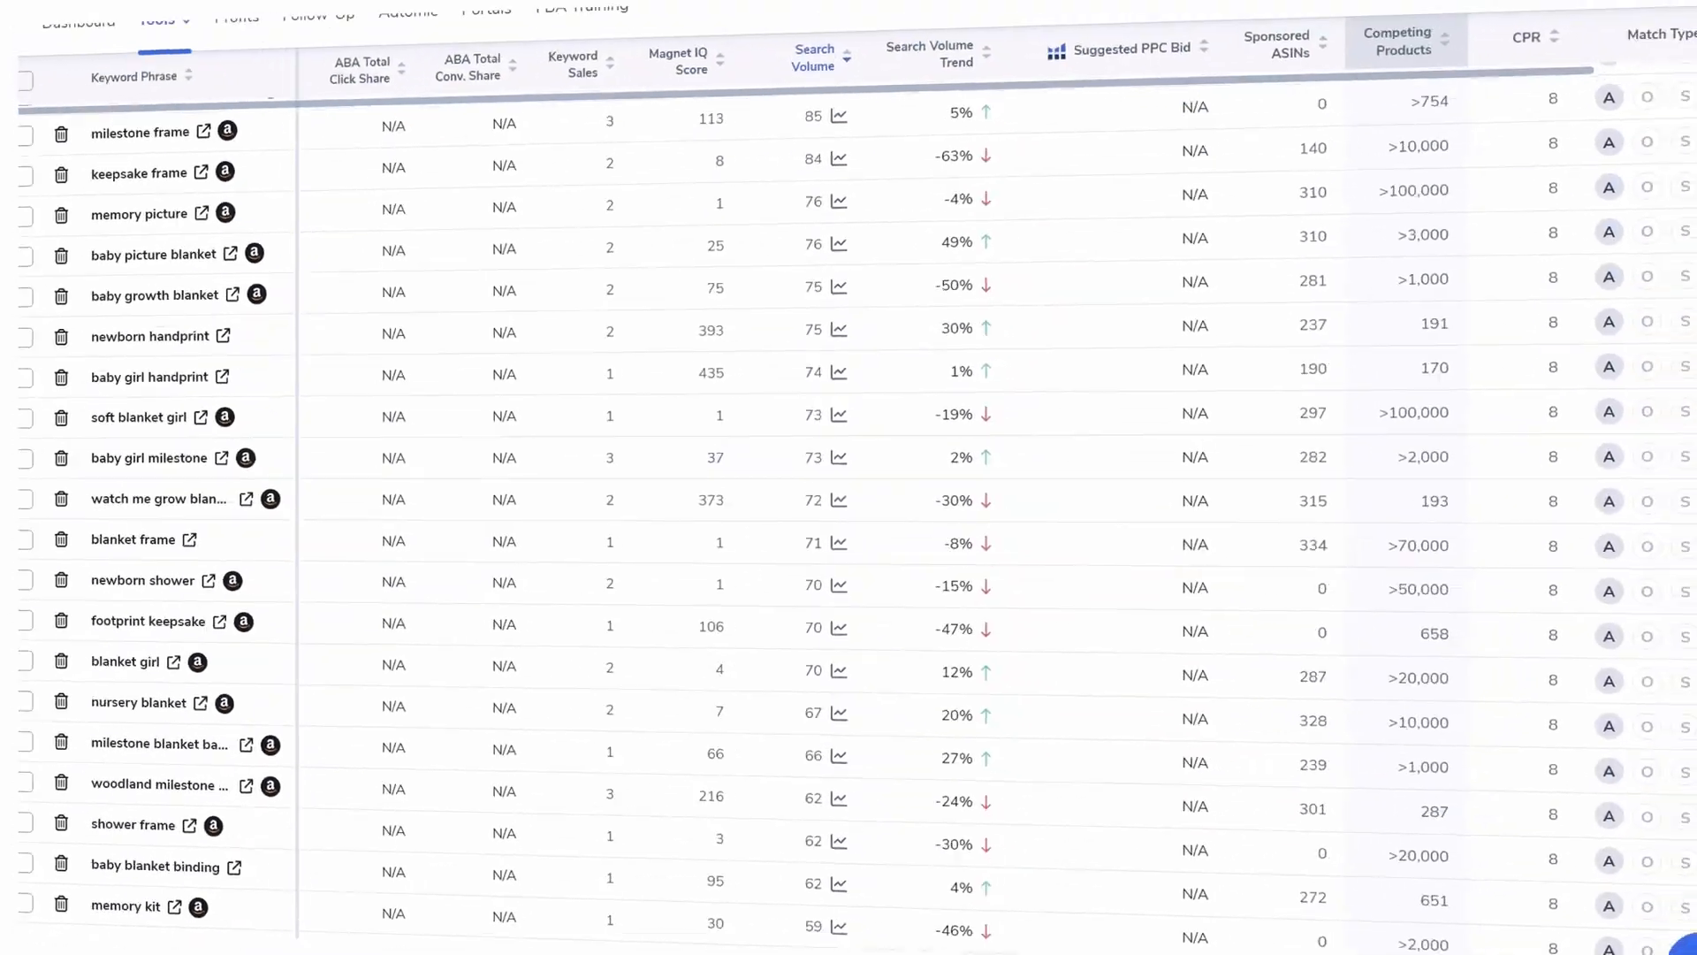
scroll(849, 477, down, 5)
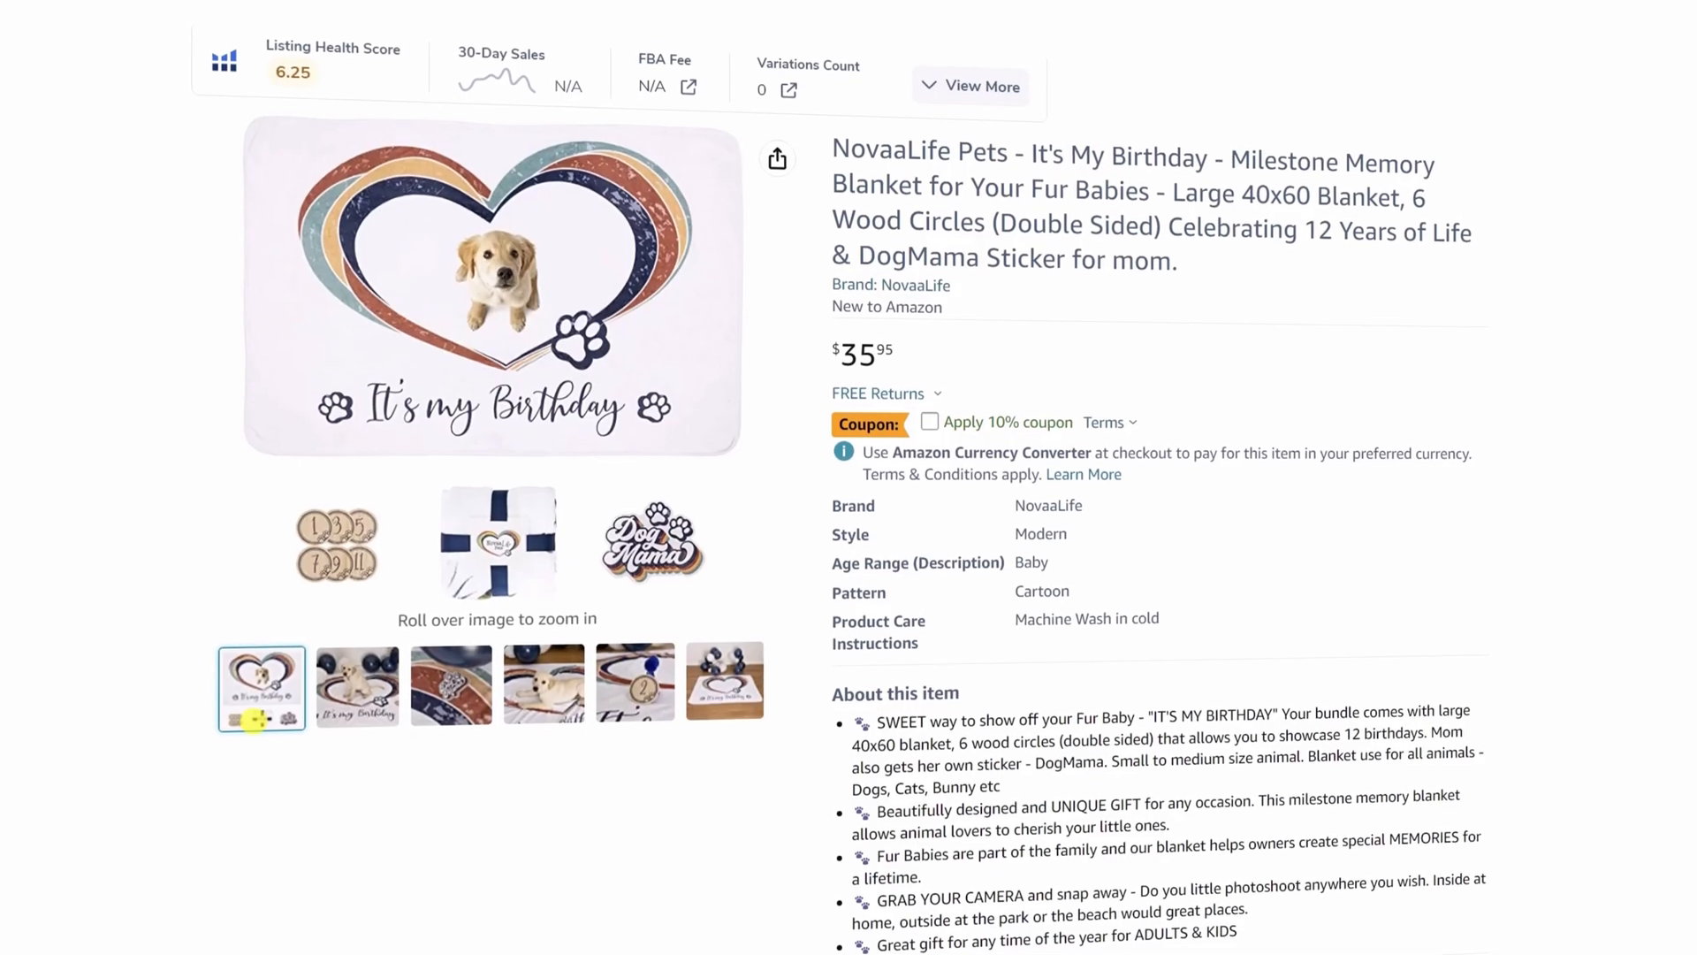
click(726, 695)
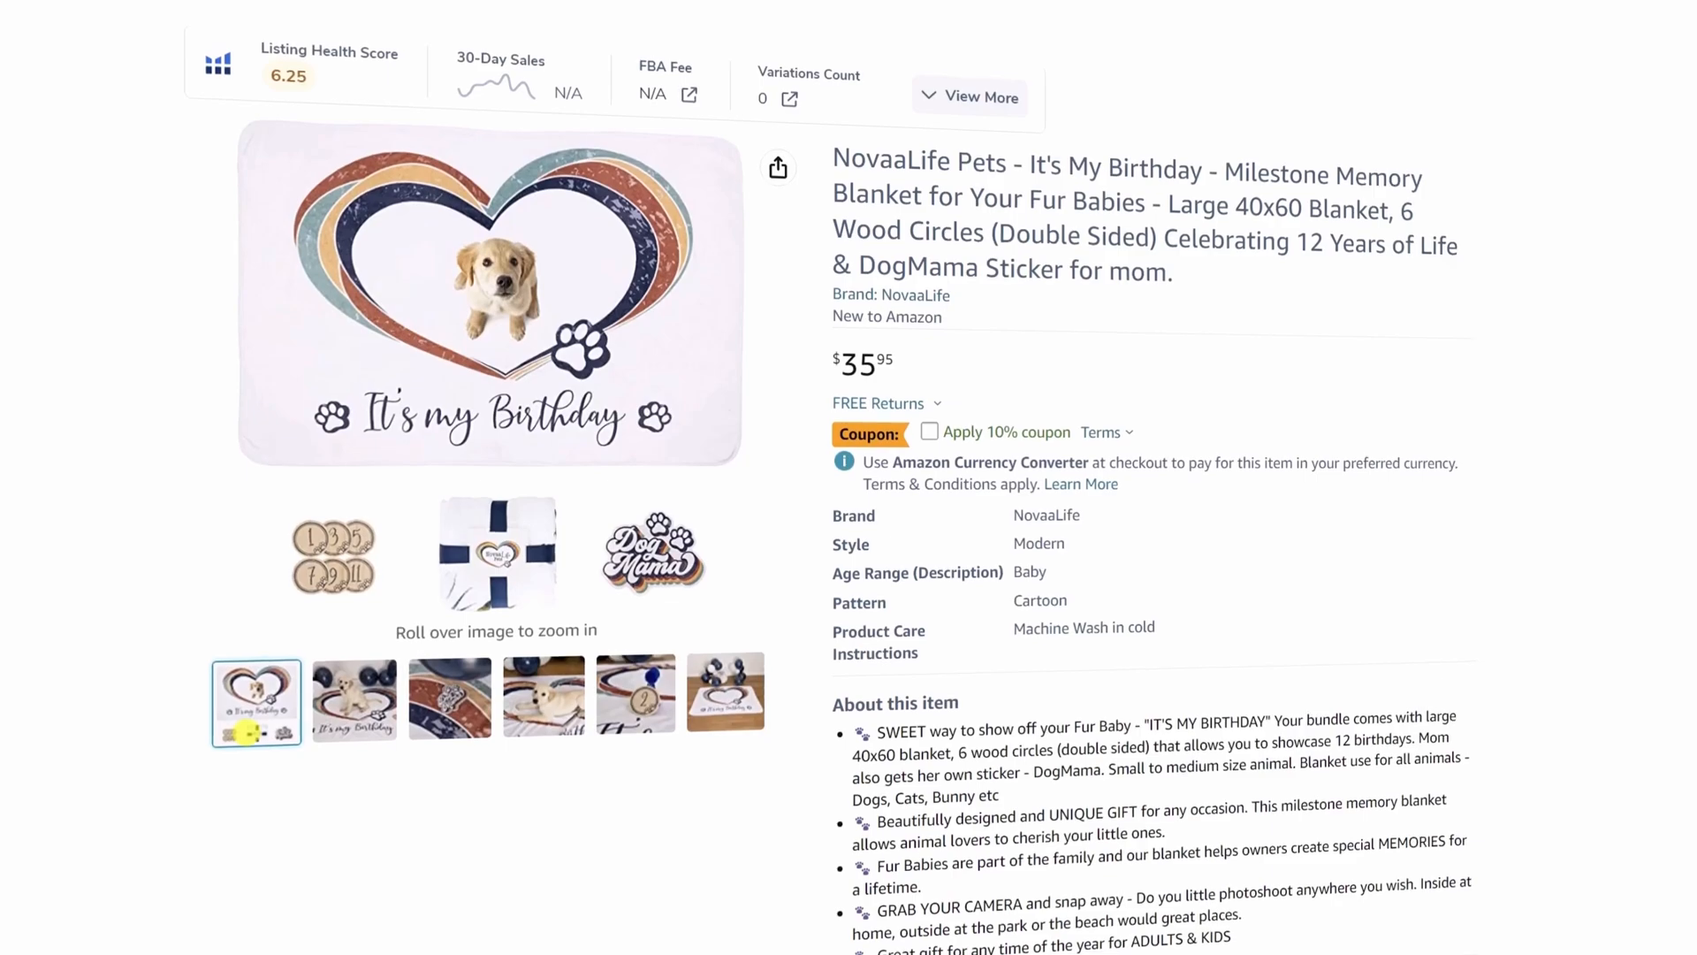
mouse_move(724, 682)
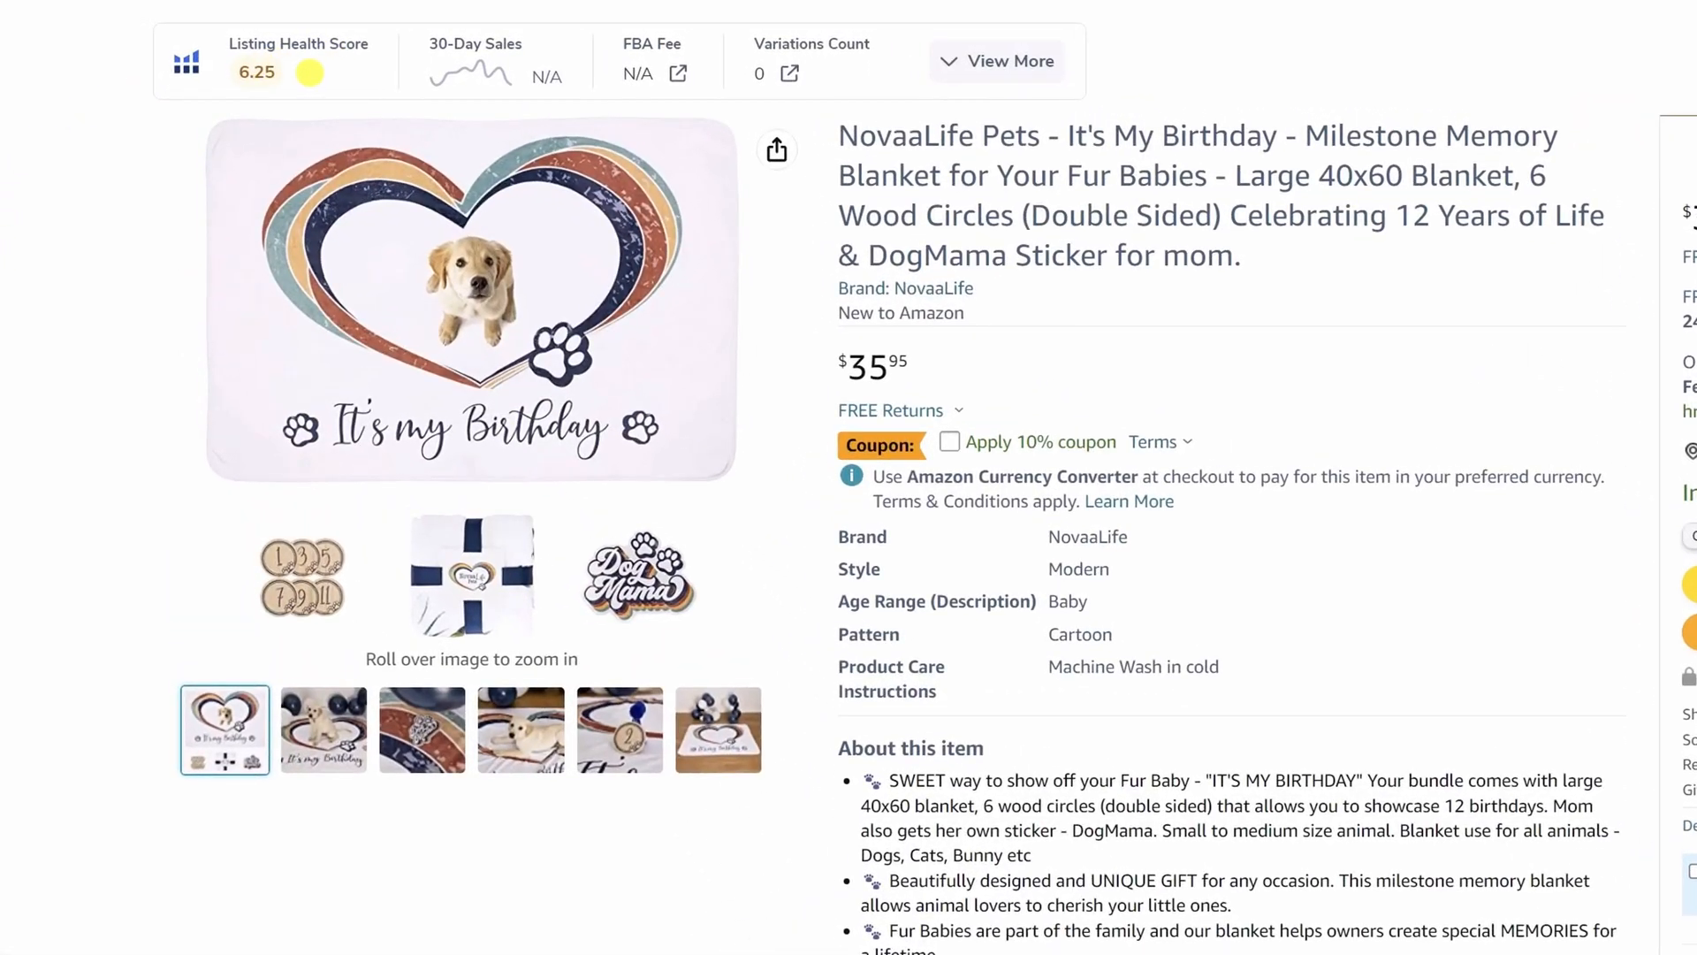
Step: Check the listing health score details of the NovaaLife Pets blanket, then run Listing Analyzer and read its Copy Breakdown
click(309, 72)
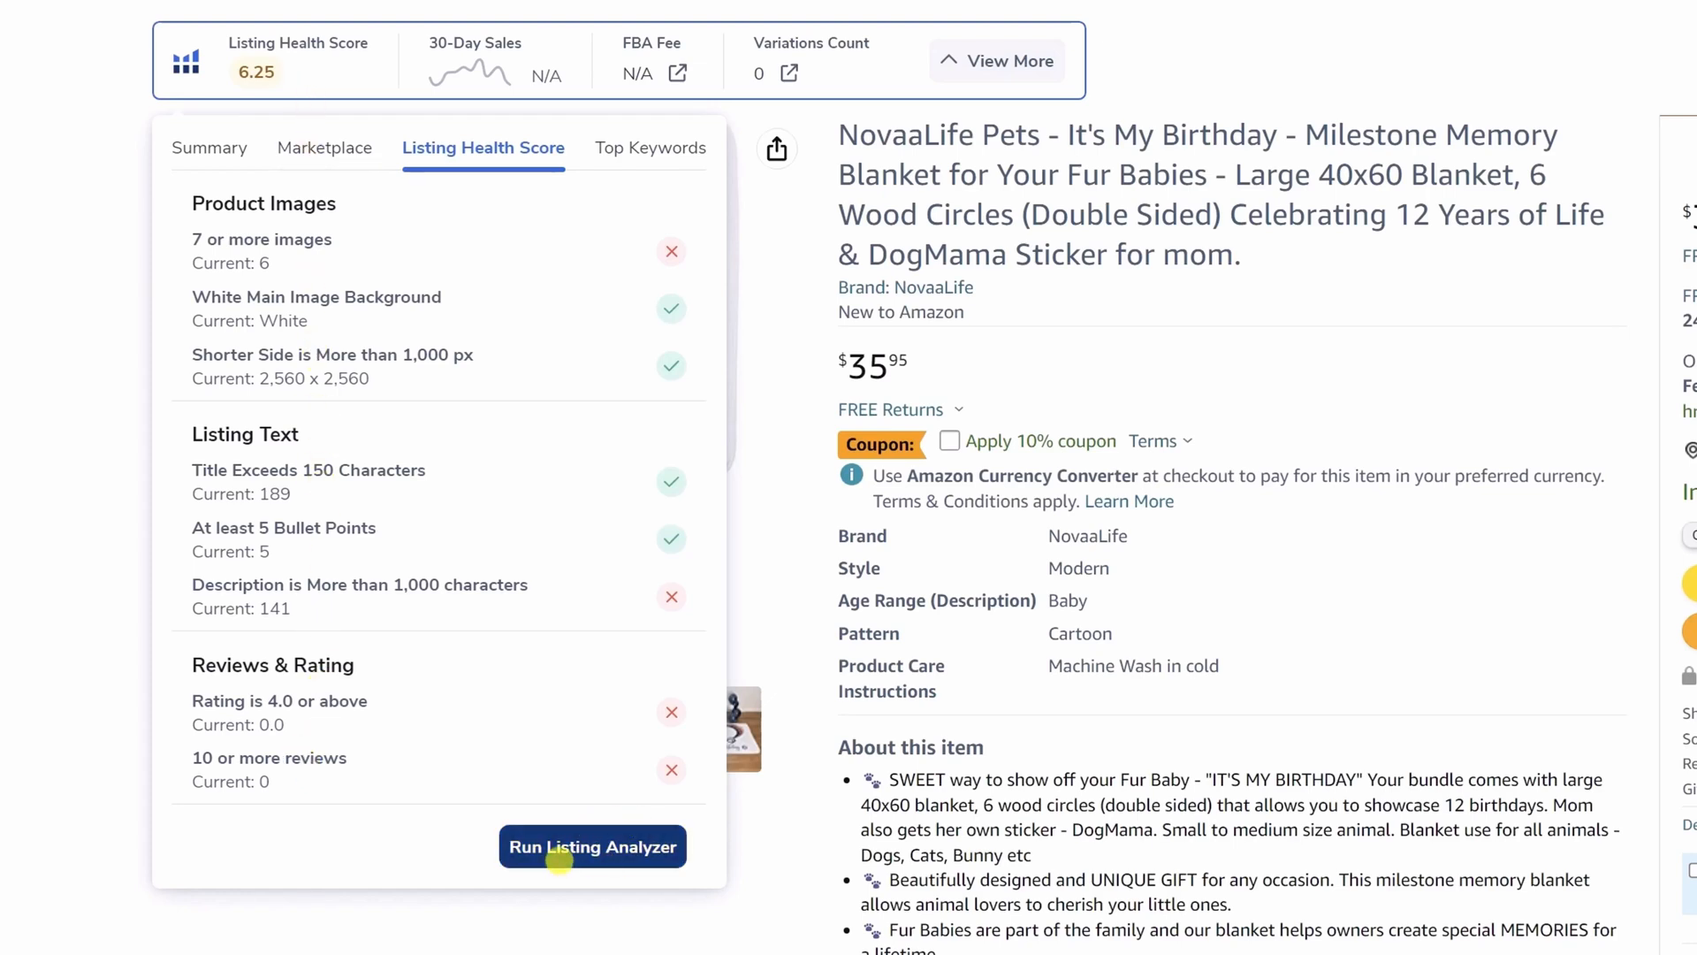
click(597, 849)
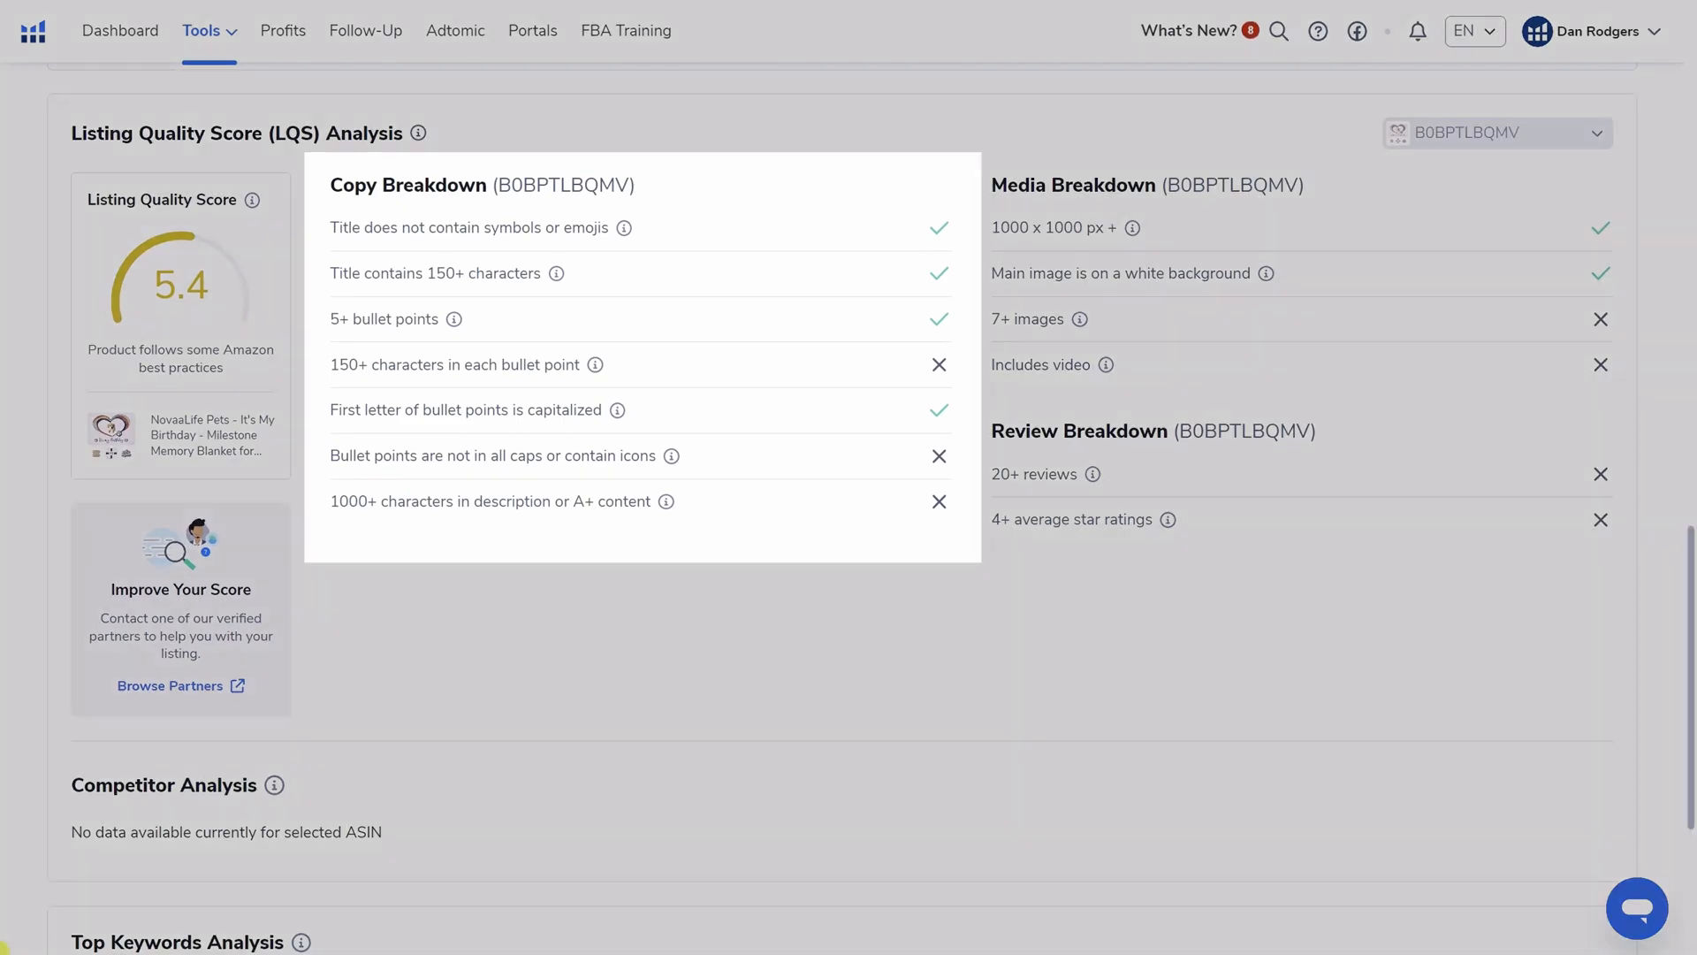
mouse_move(595, 364)
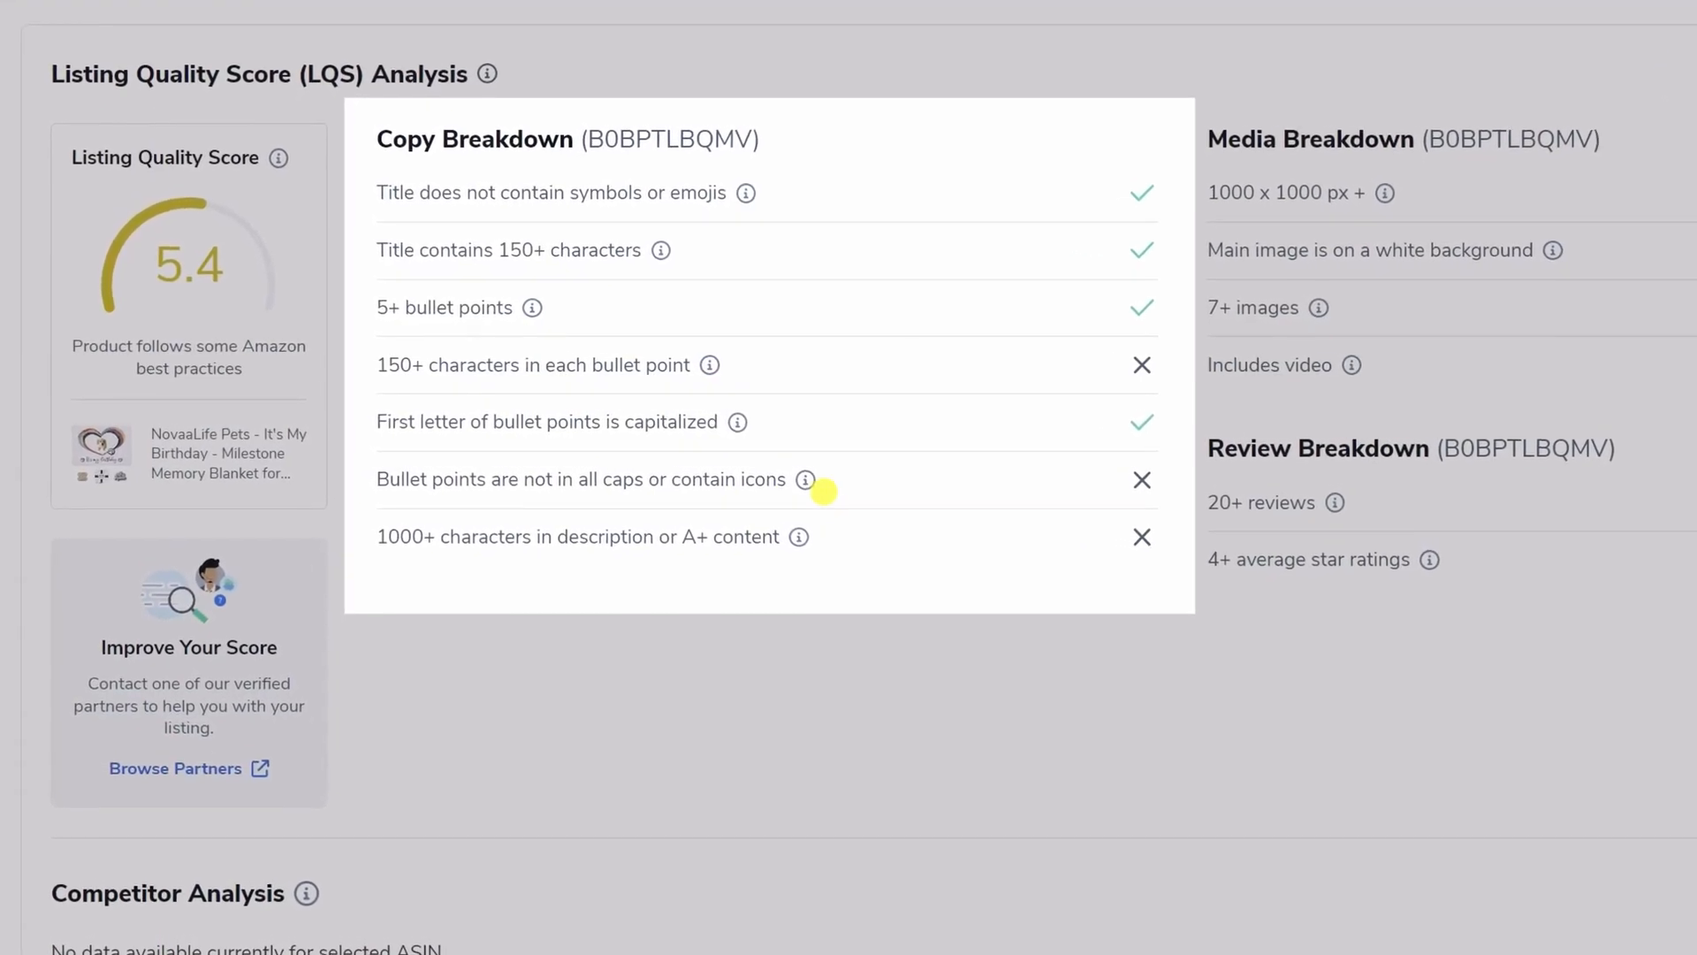
mouse_move(787, 534)
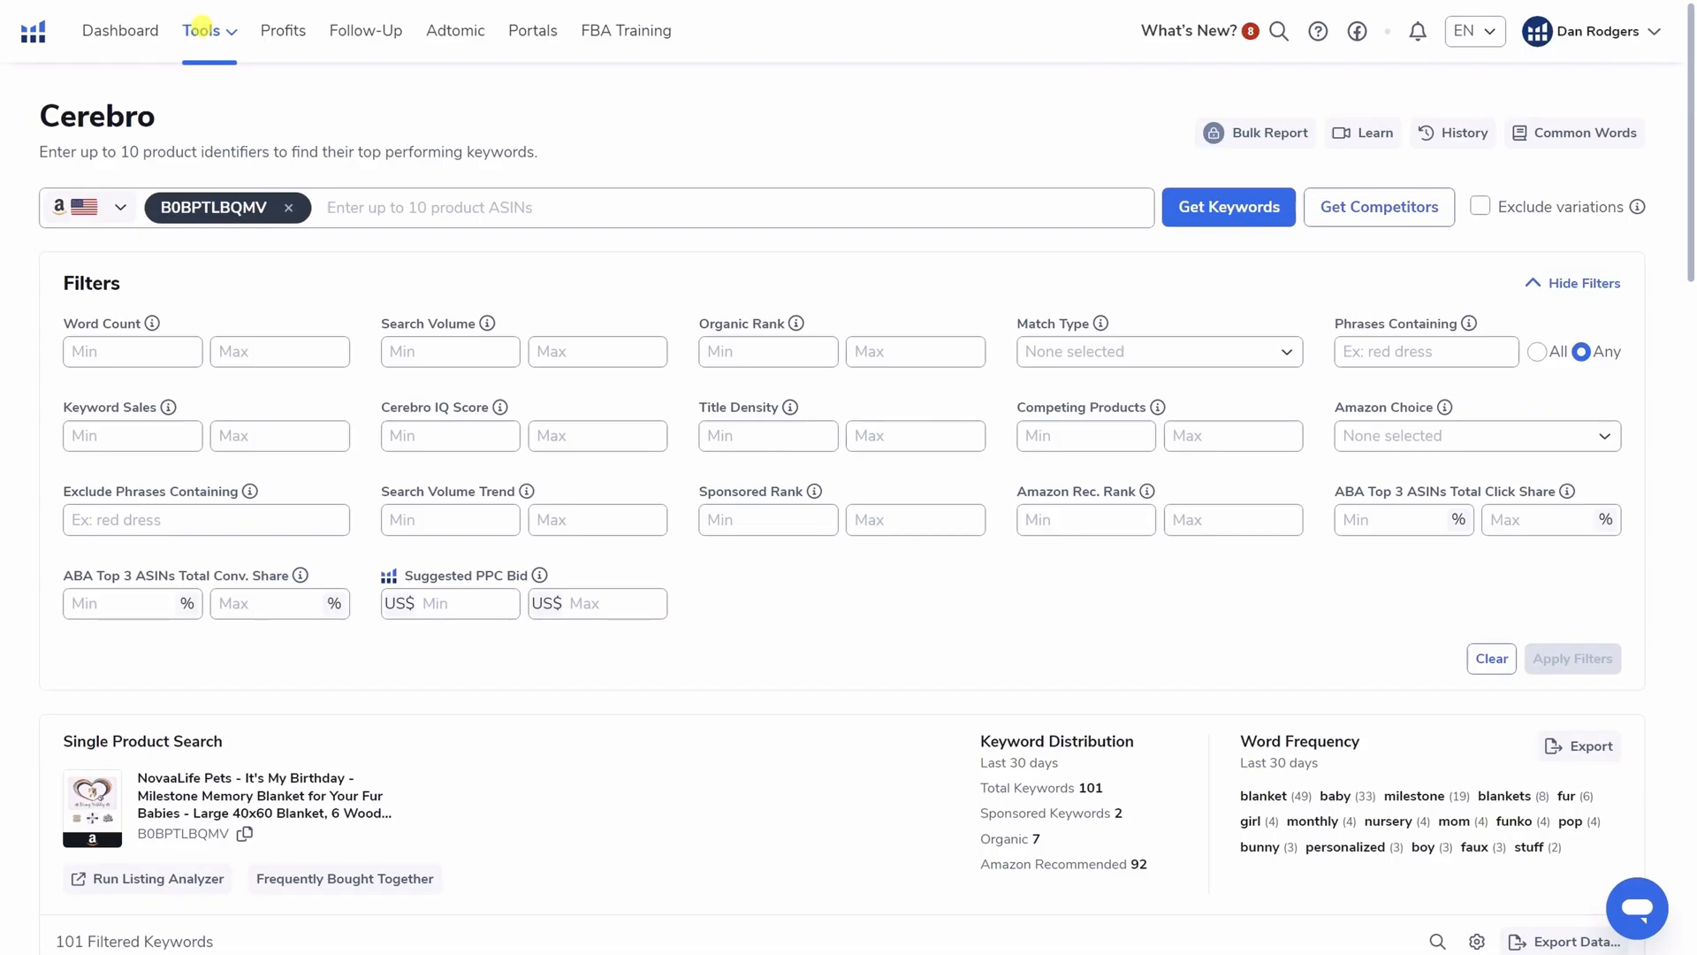
Step: Search Magnet for keywords related to "milestone blanket pet" and look through the suggestions
click(213, 38)
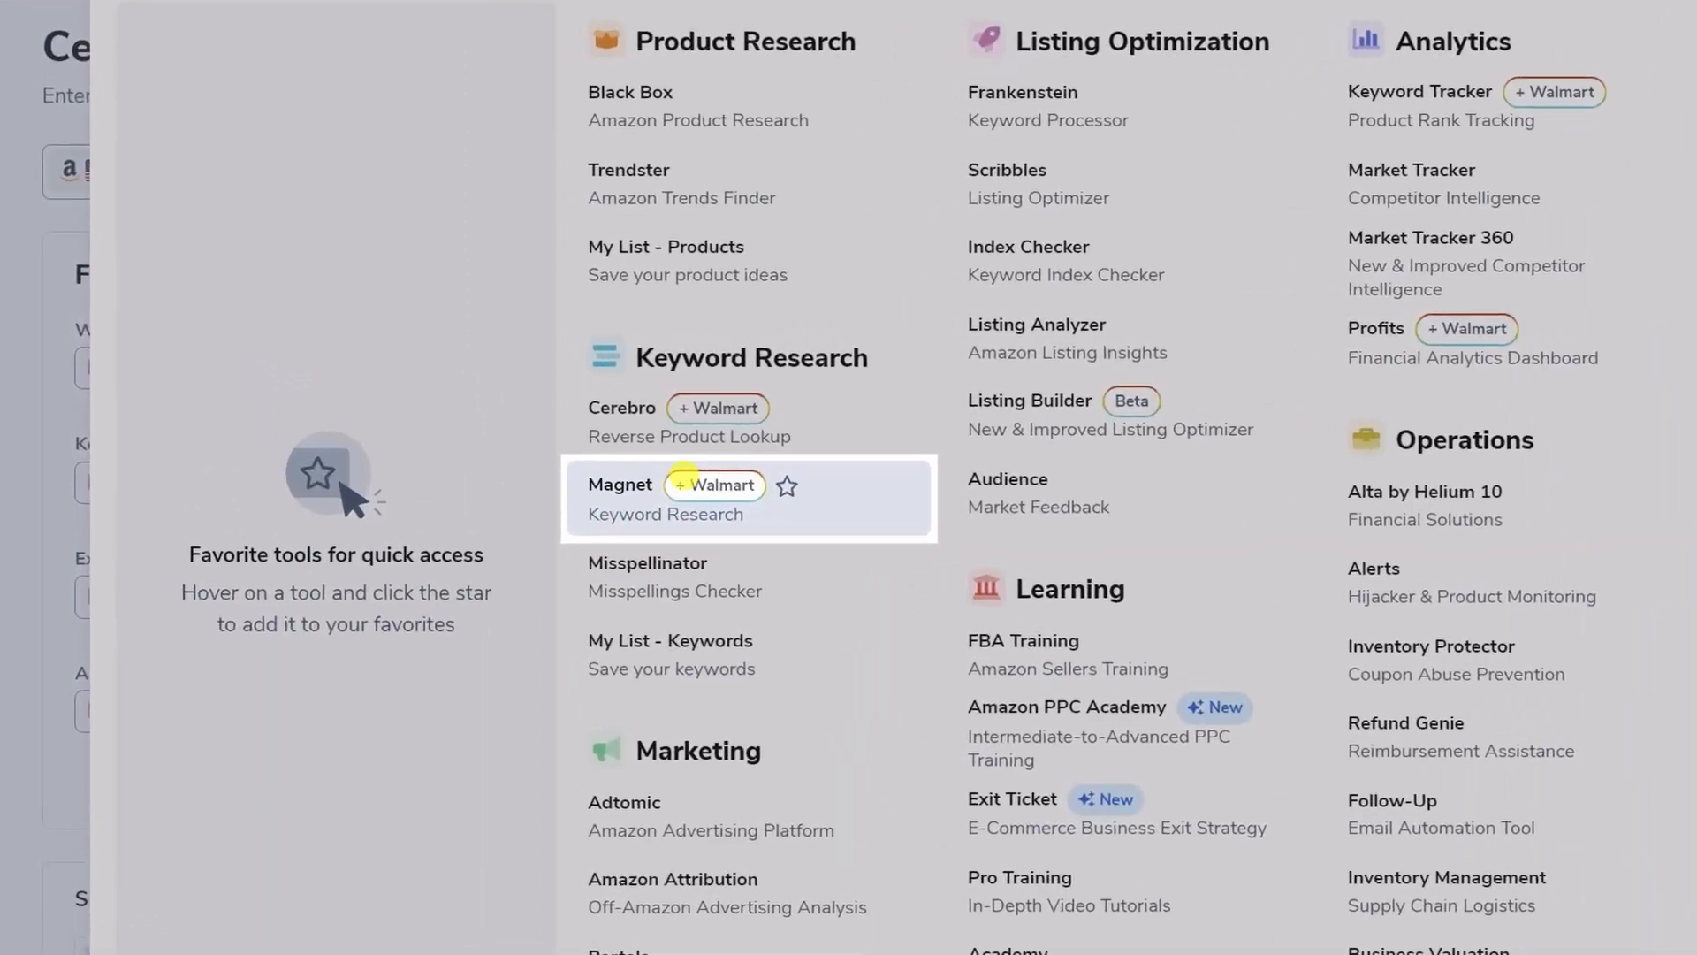
click(637, 506)
text(milestone bla)
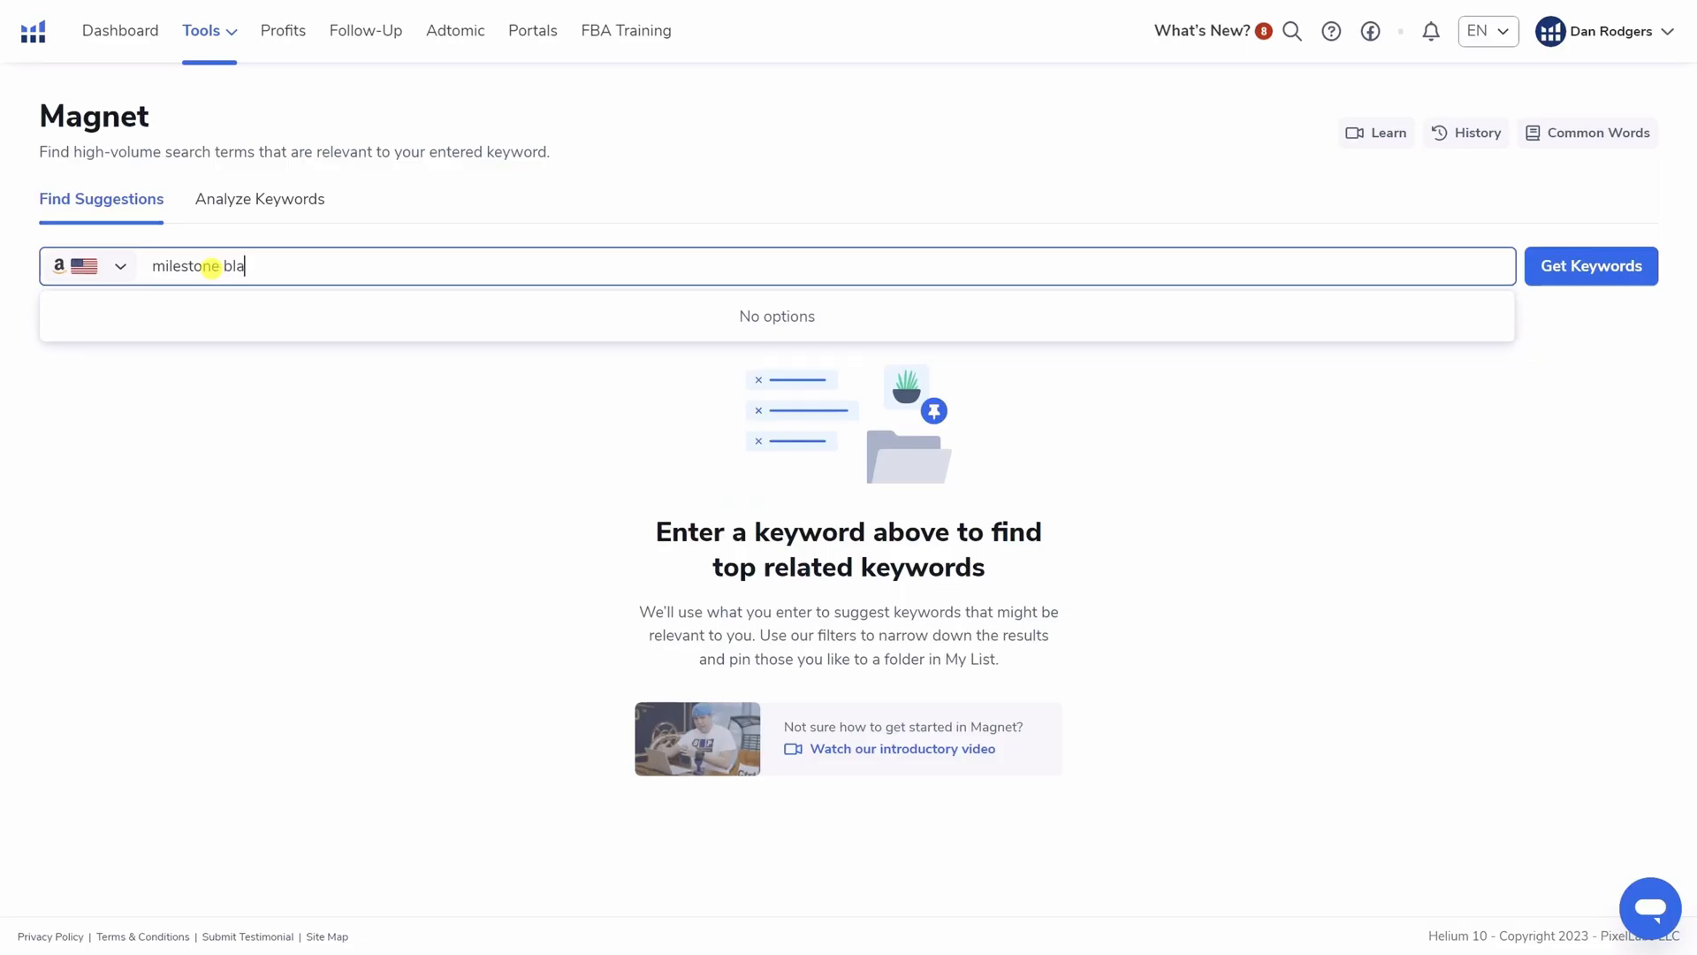
text(nket pet)
key(Return)
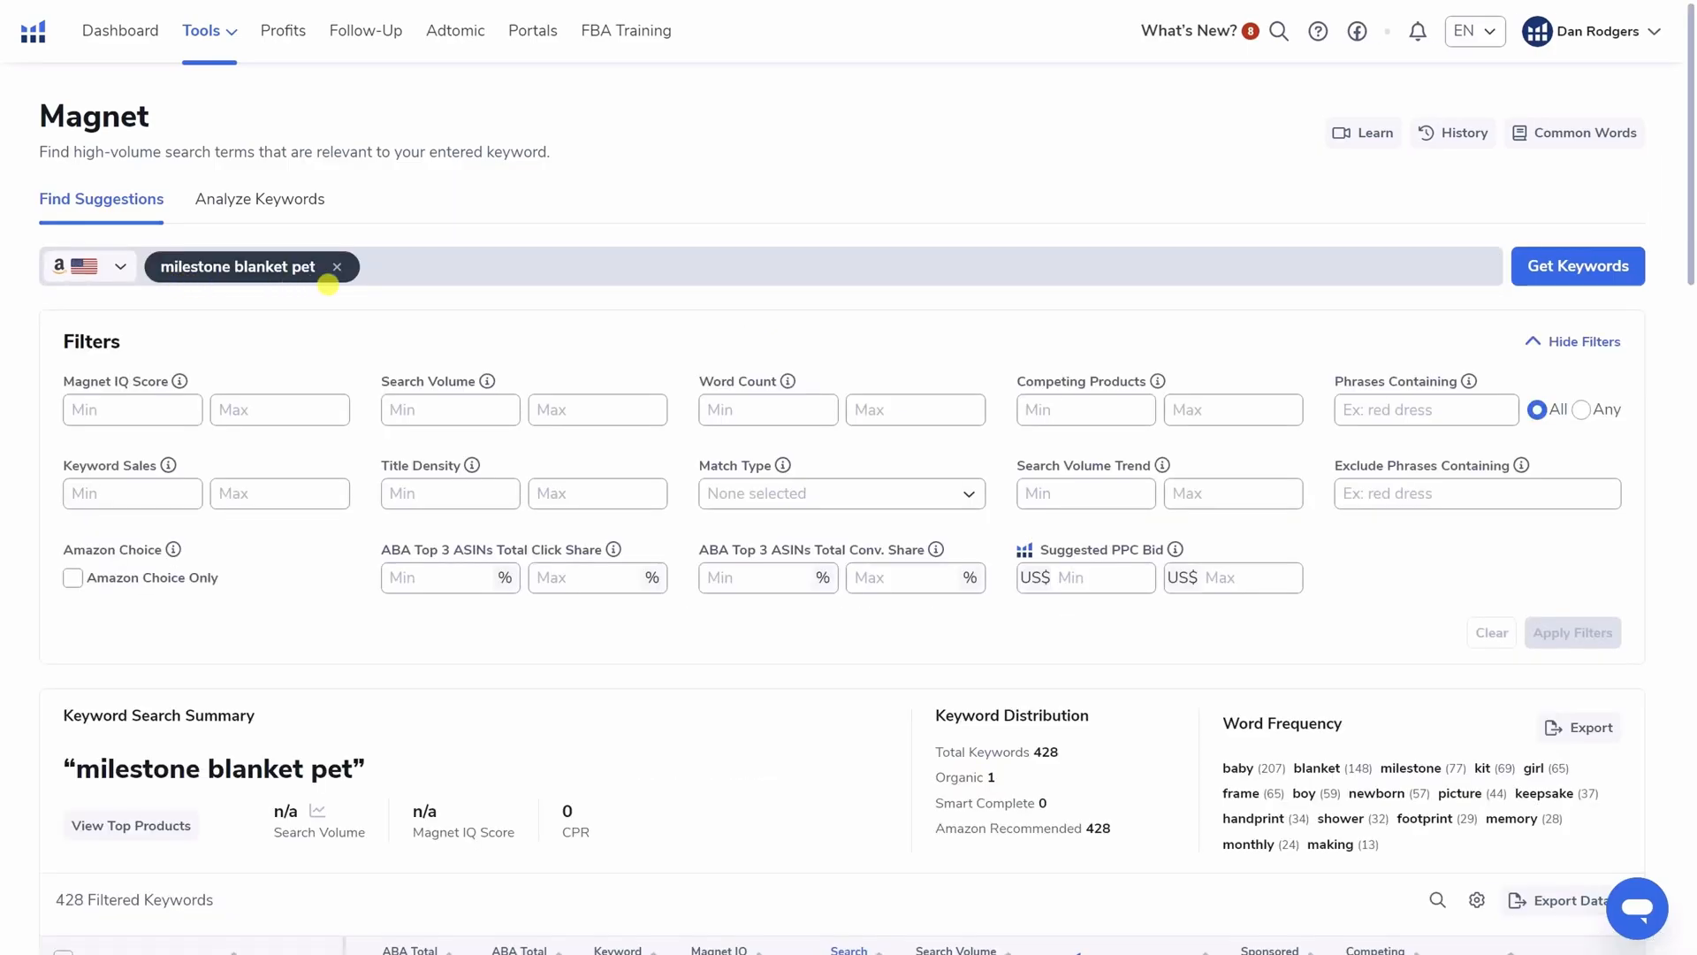
drag(1689, 125, 1691, 380)
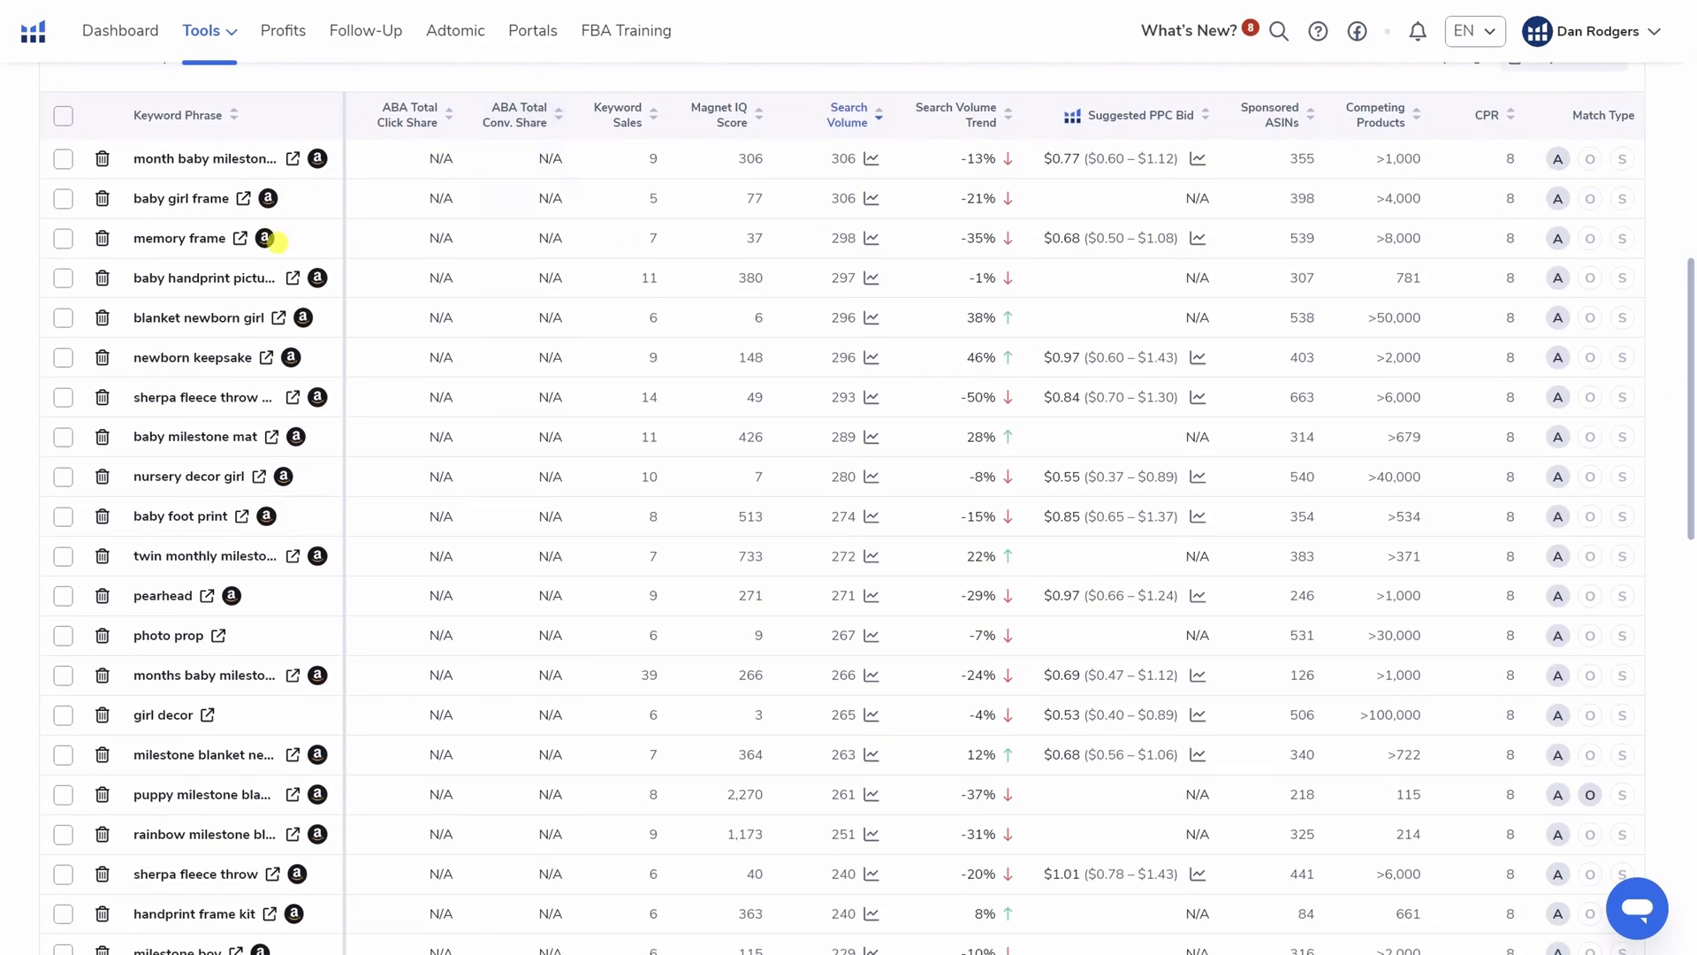
scroll(246, 471, down, 3)
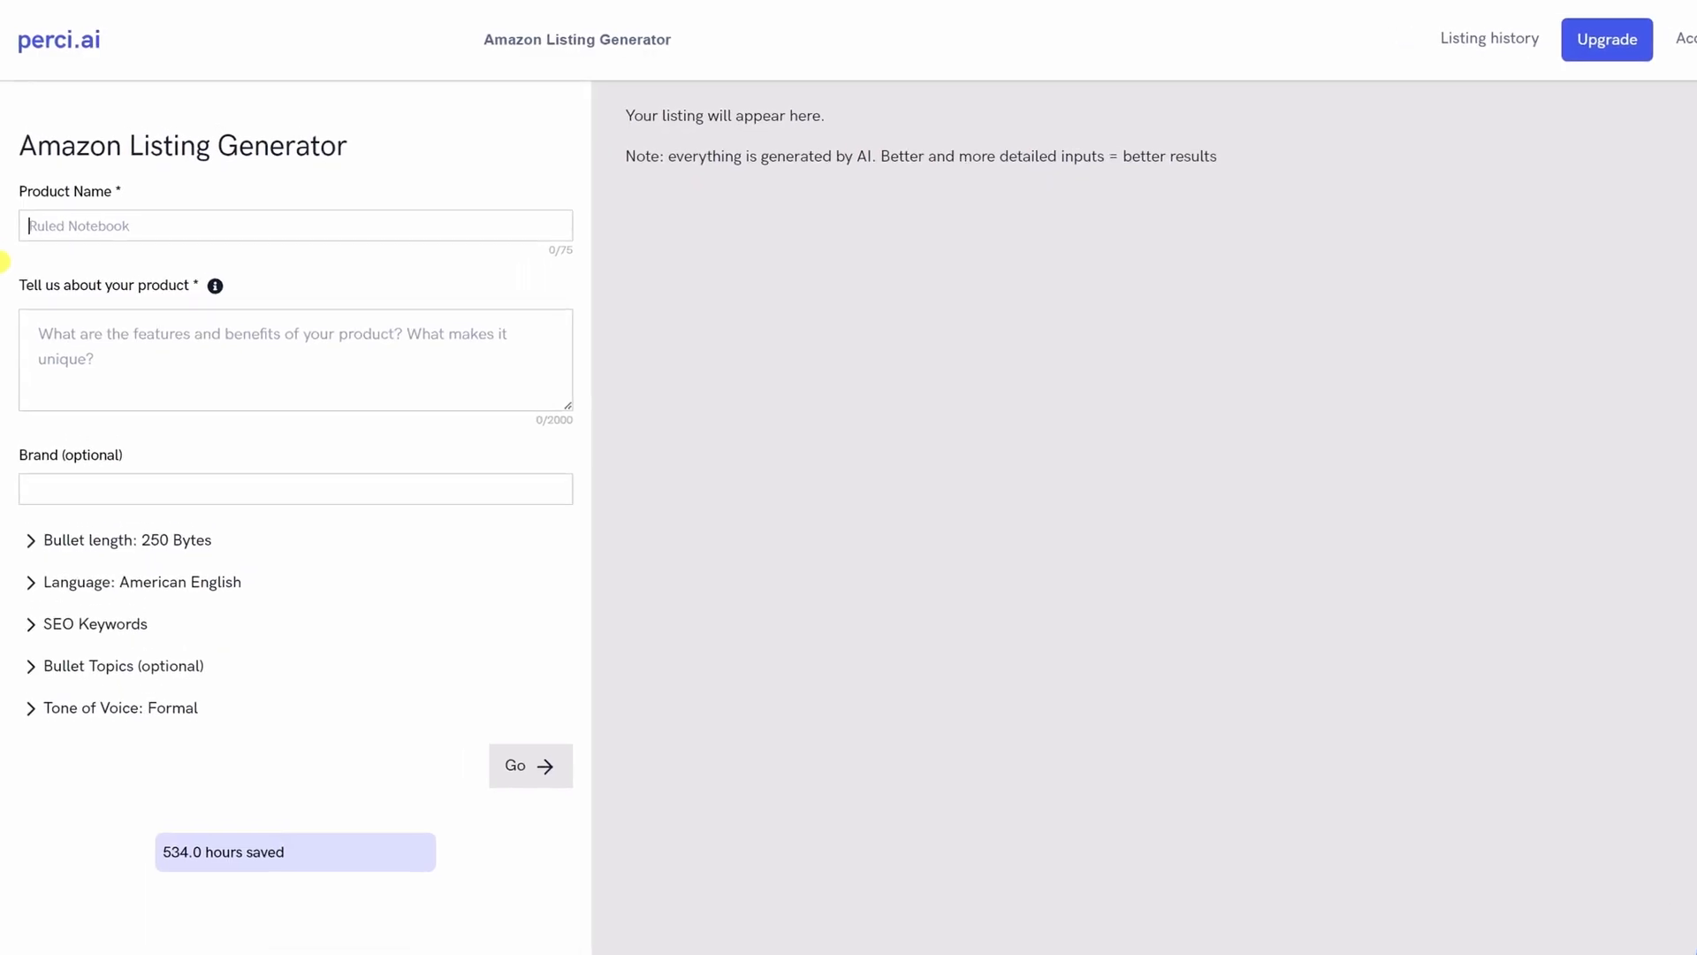
Step: In perci.ai's Amazon Listing Generator, enter product name "Puppy Milestone Blanket", a description of the pet blanket bundle, and brand "NovaaLife Pets"
text(Puppy Milestone Blanket)
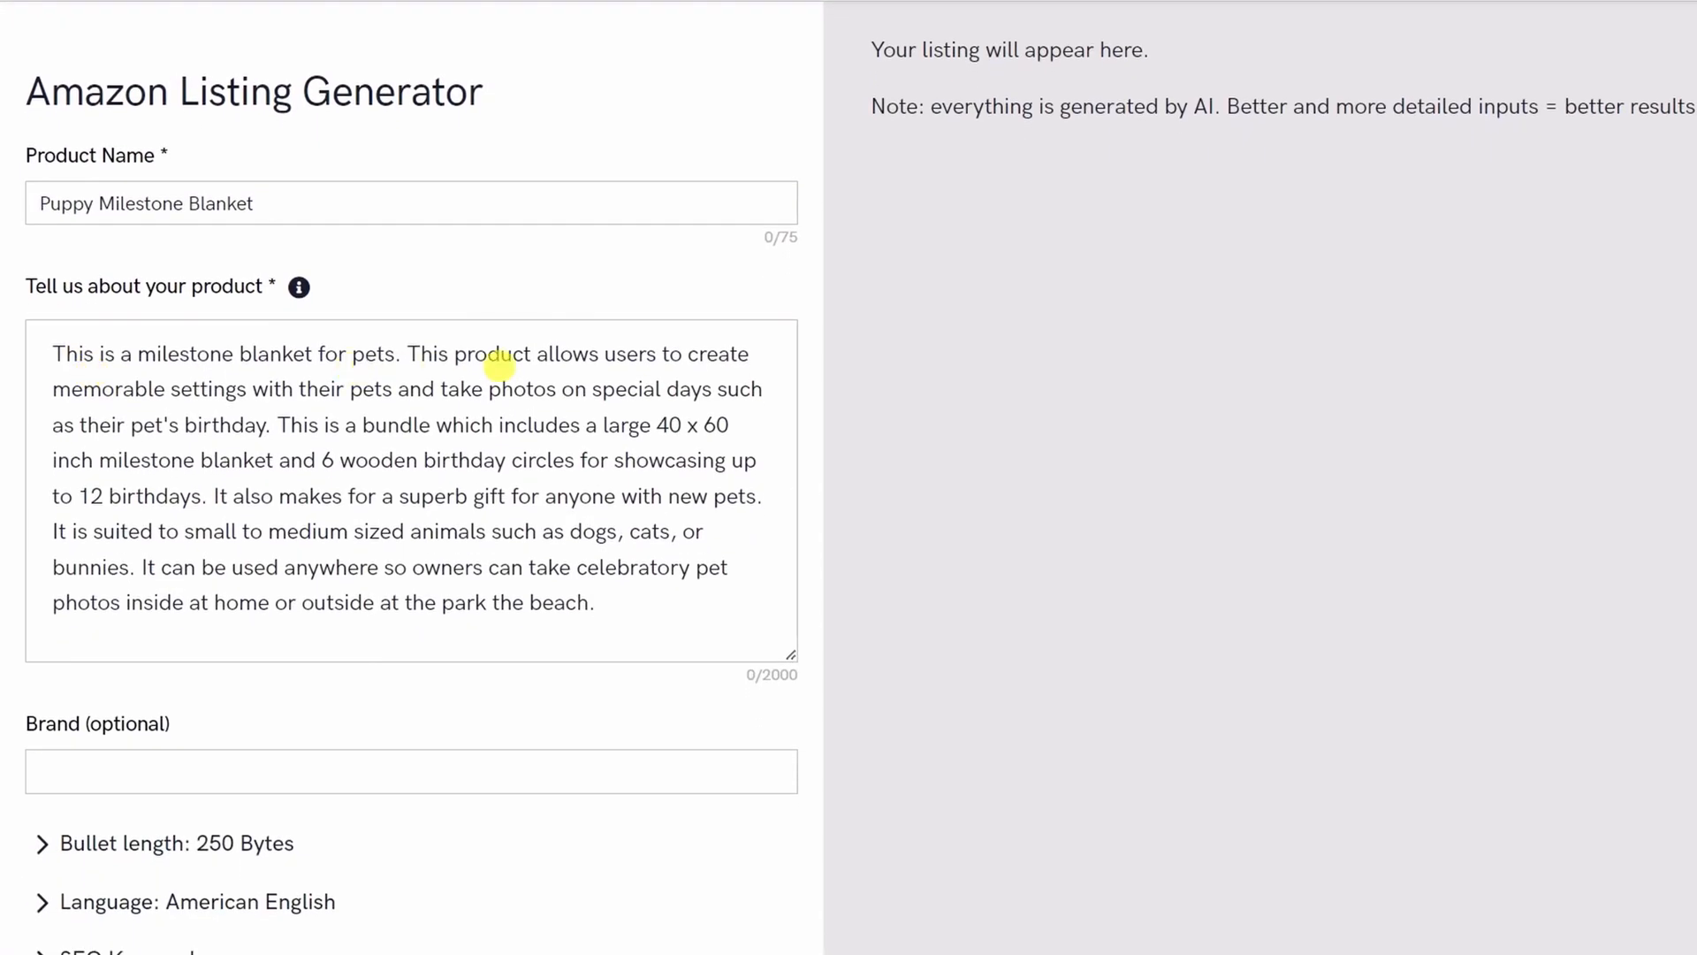
drag(276, 425, 719, 492)
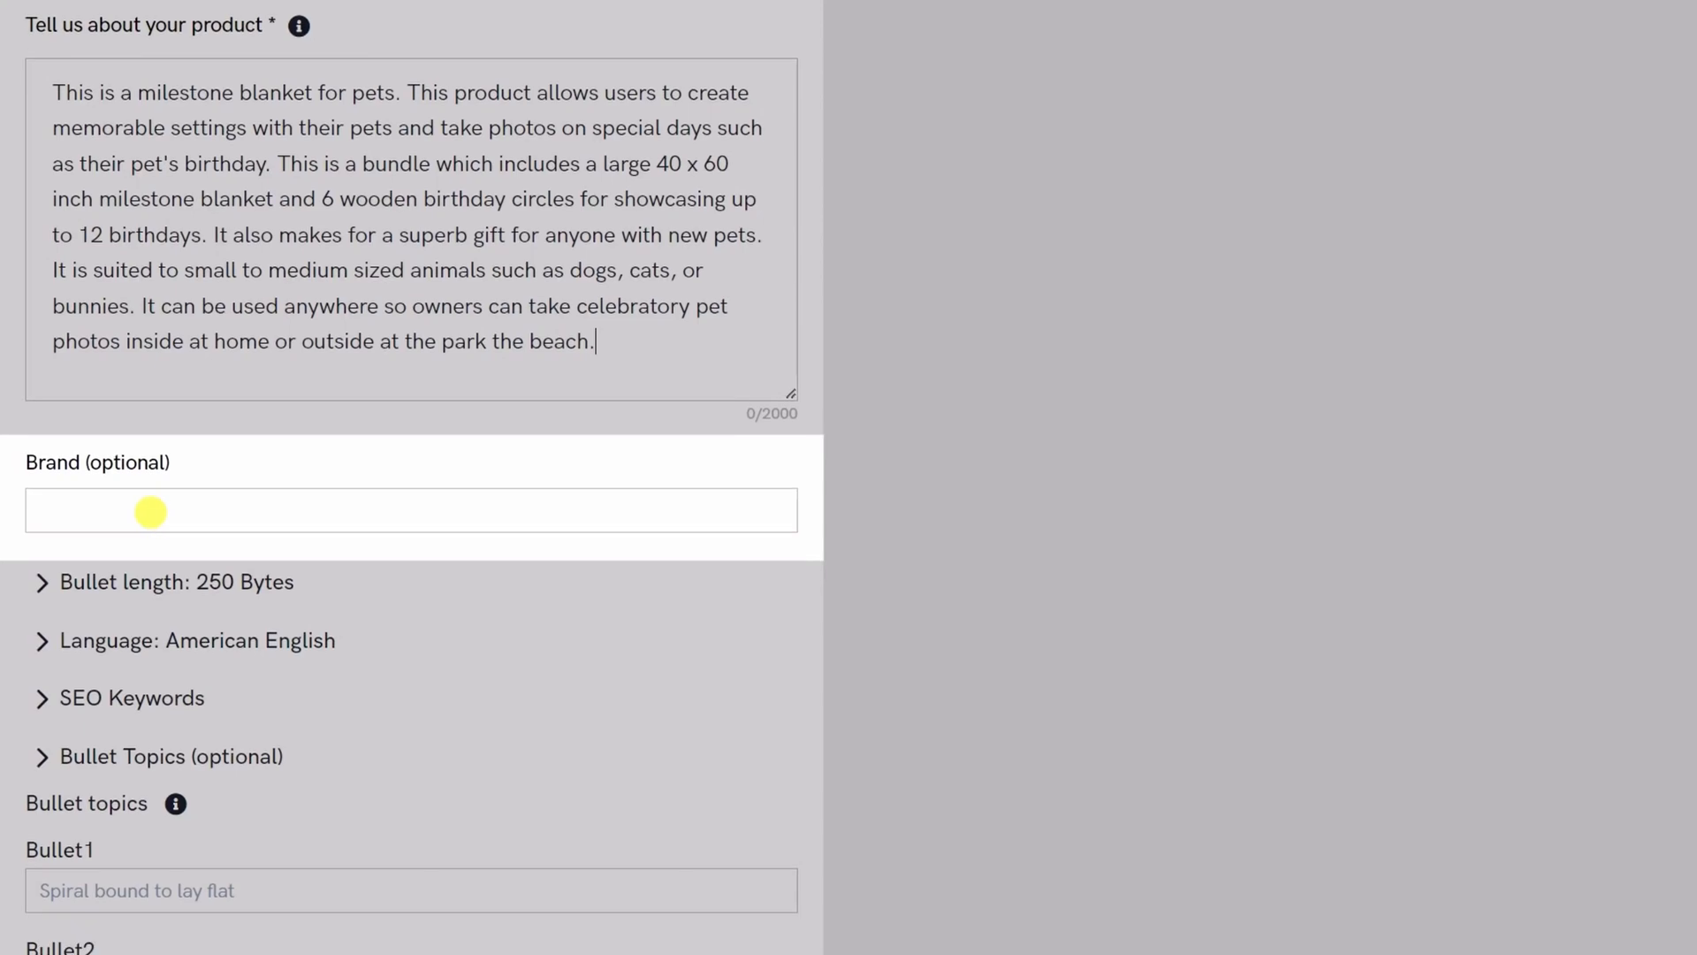
click(150, 512)
click(235, 569)
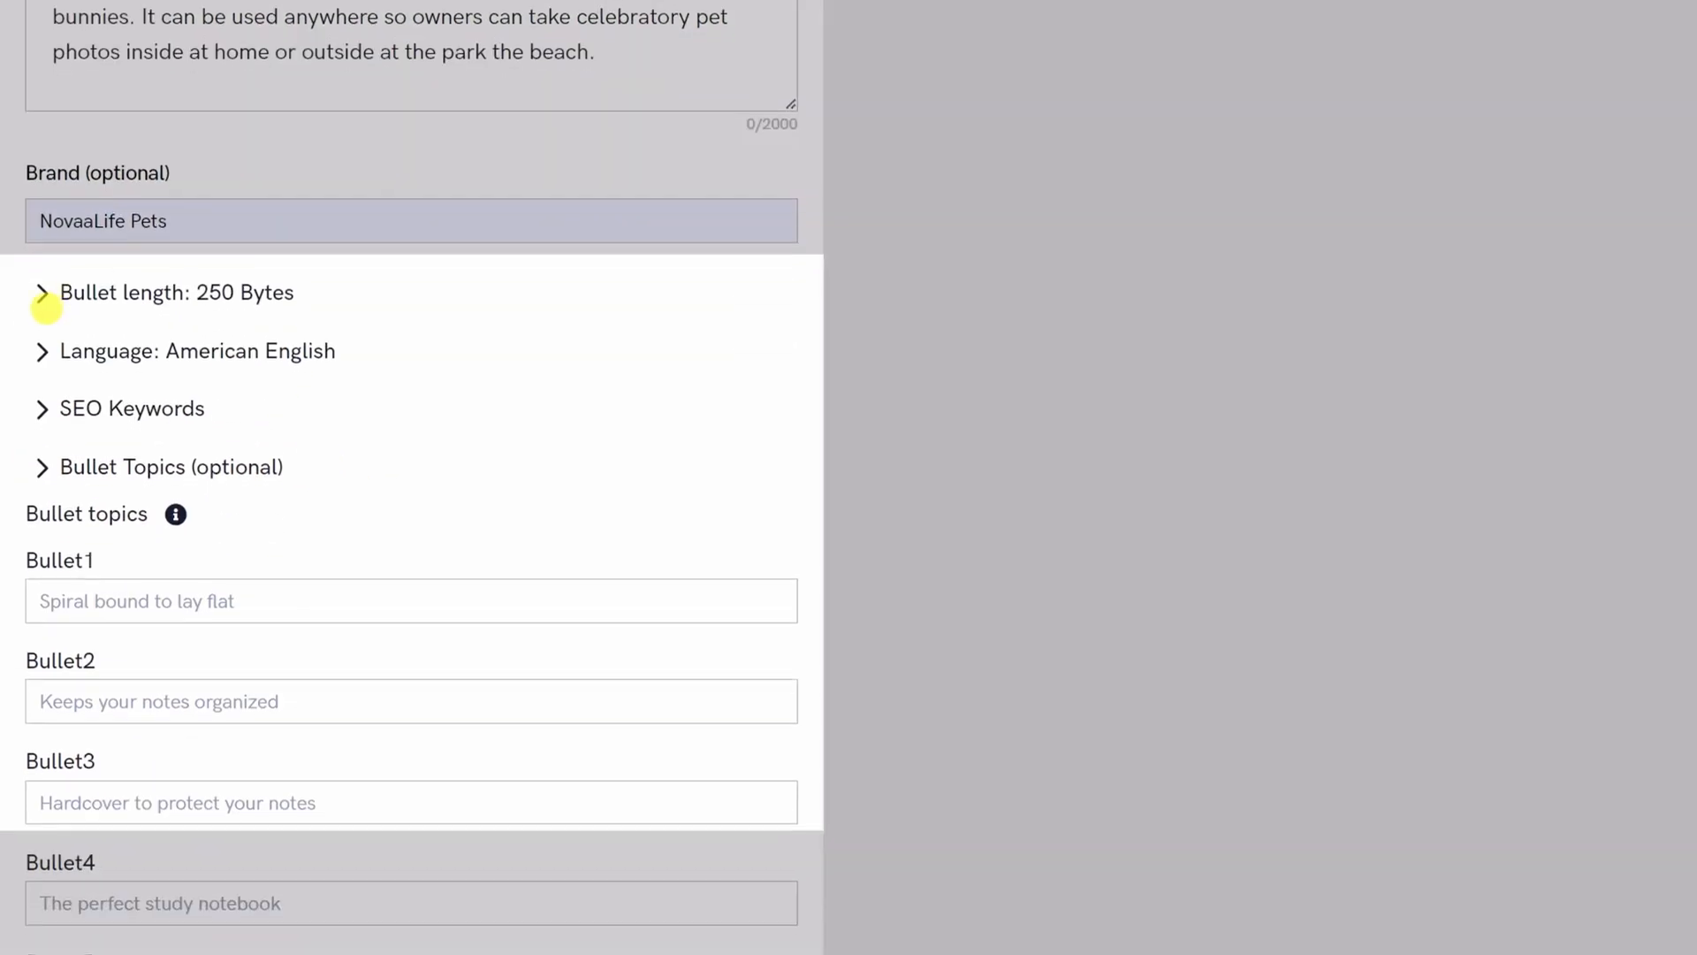
Step: Review the available bullet lengths for the listing and keep 250 bytes
click(43, 585)
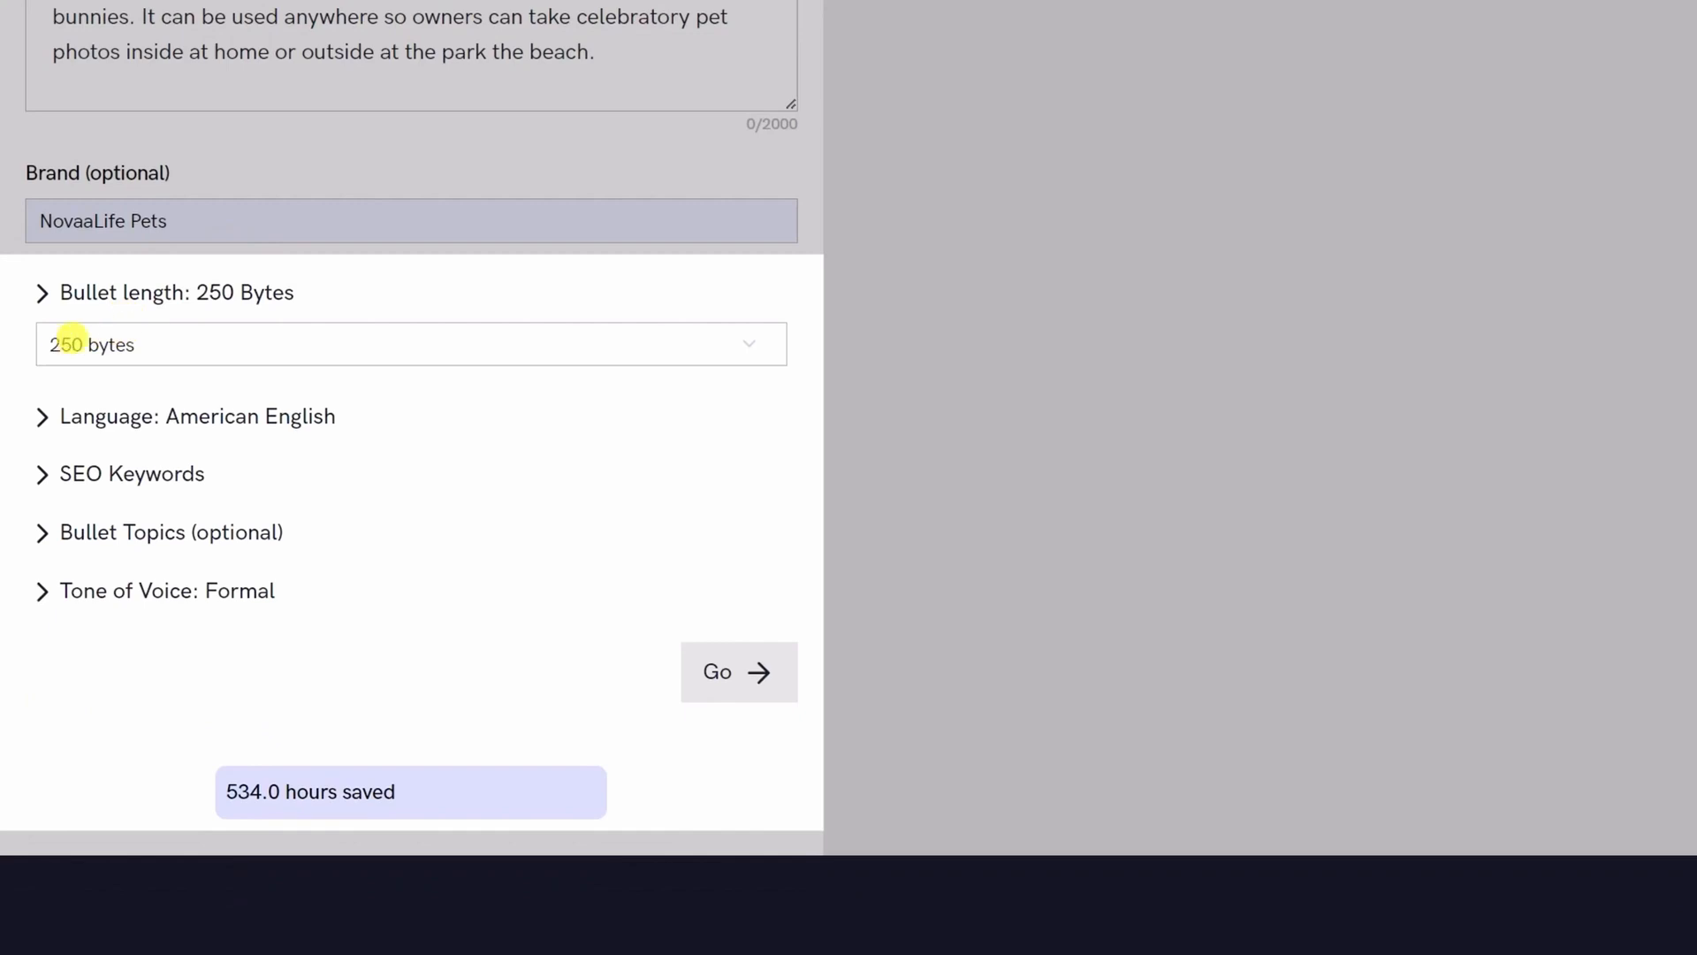
click(152, 354)
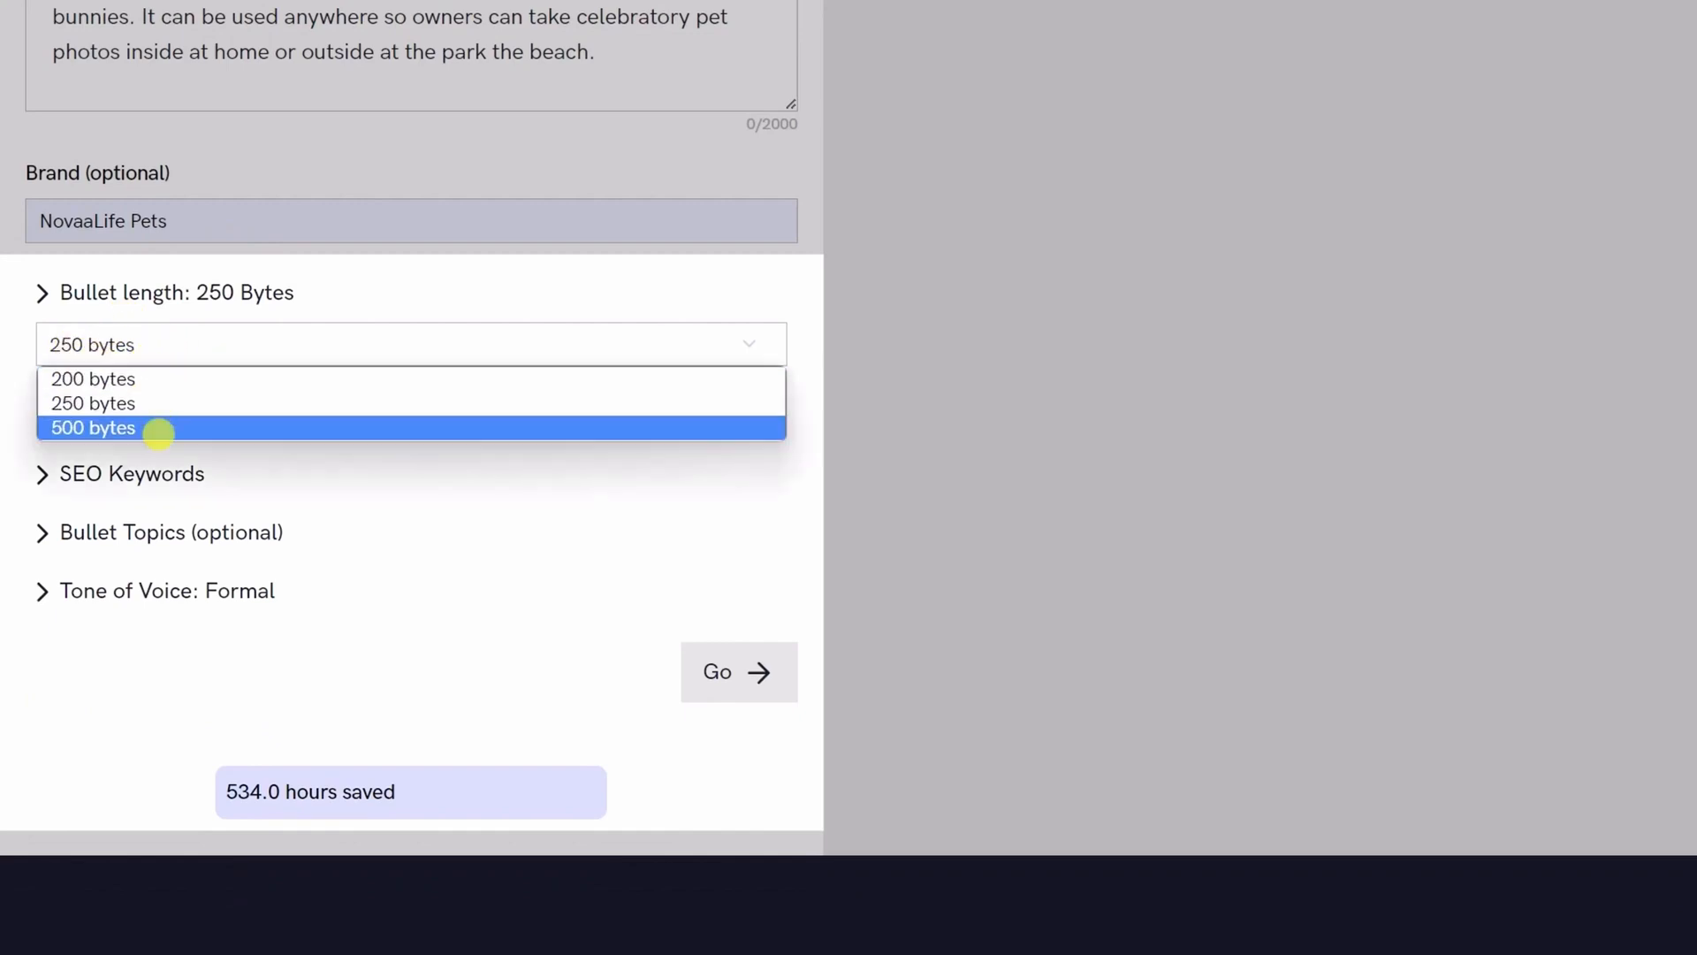
click(166, 402)
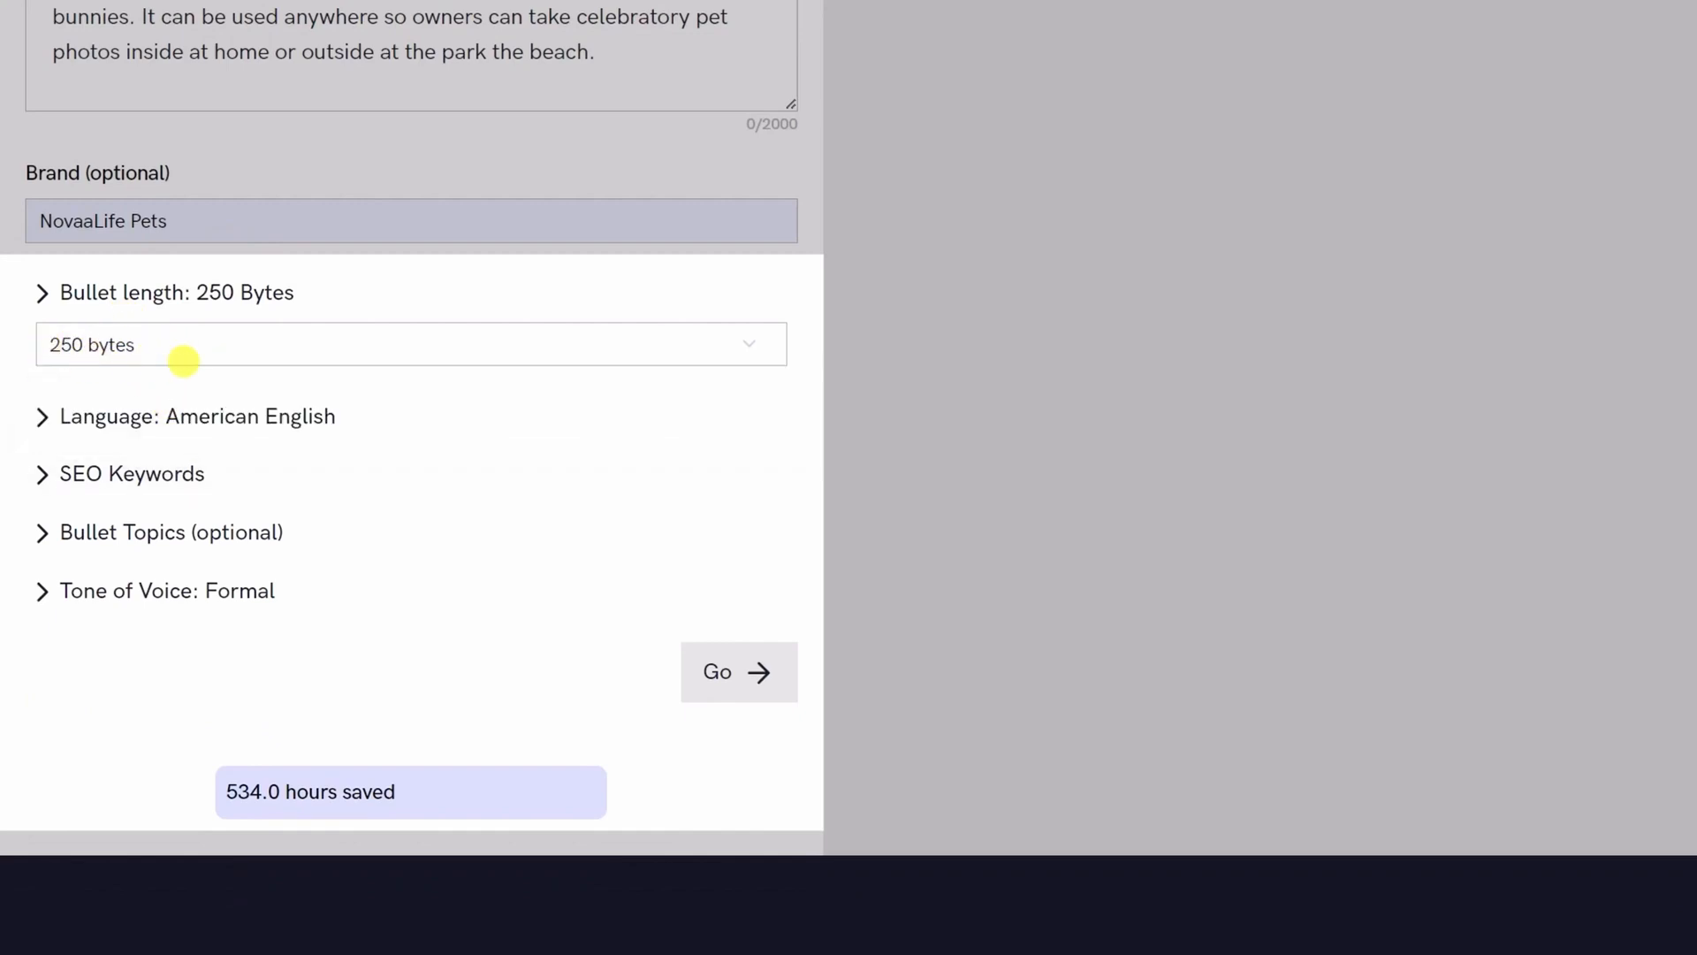
click(40, 292)
Step: Review the listing languages, keep American English, and open the SEO keywords entry
click(39, 351)
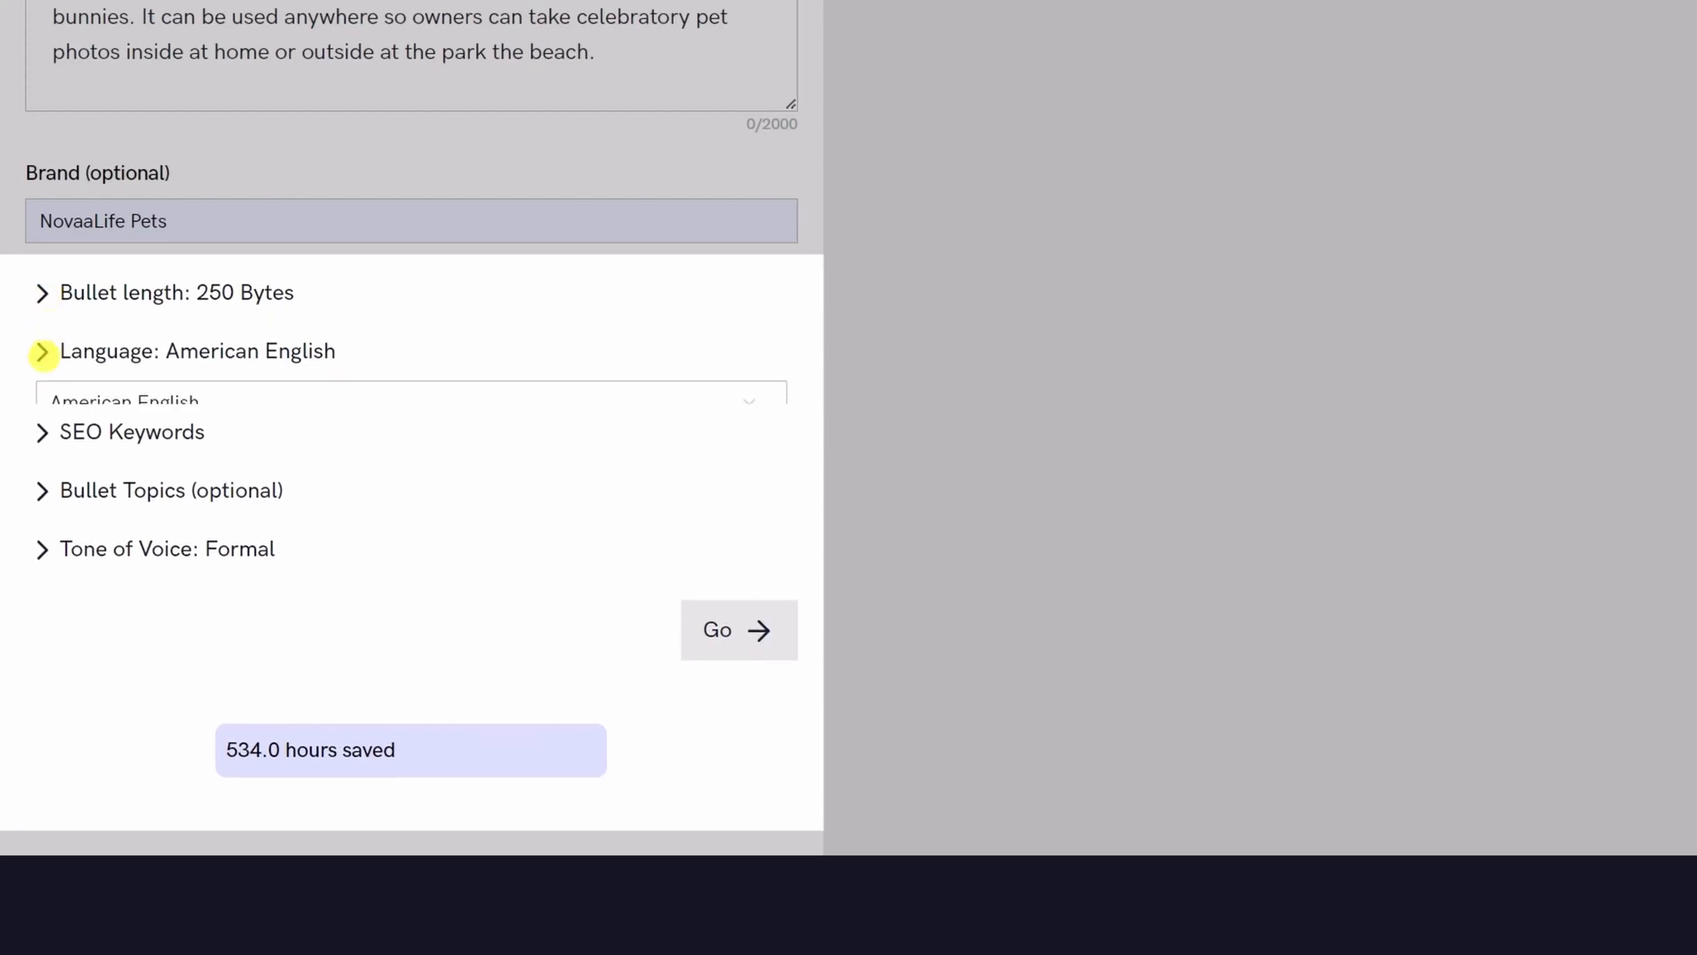
click(204, 409)
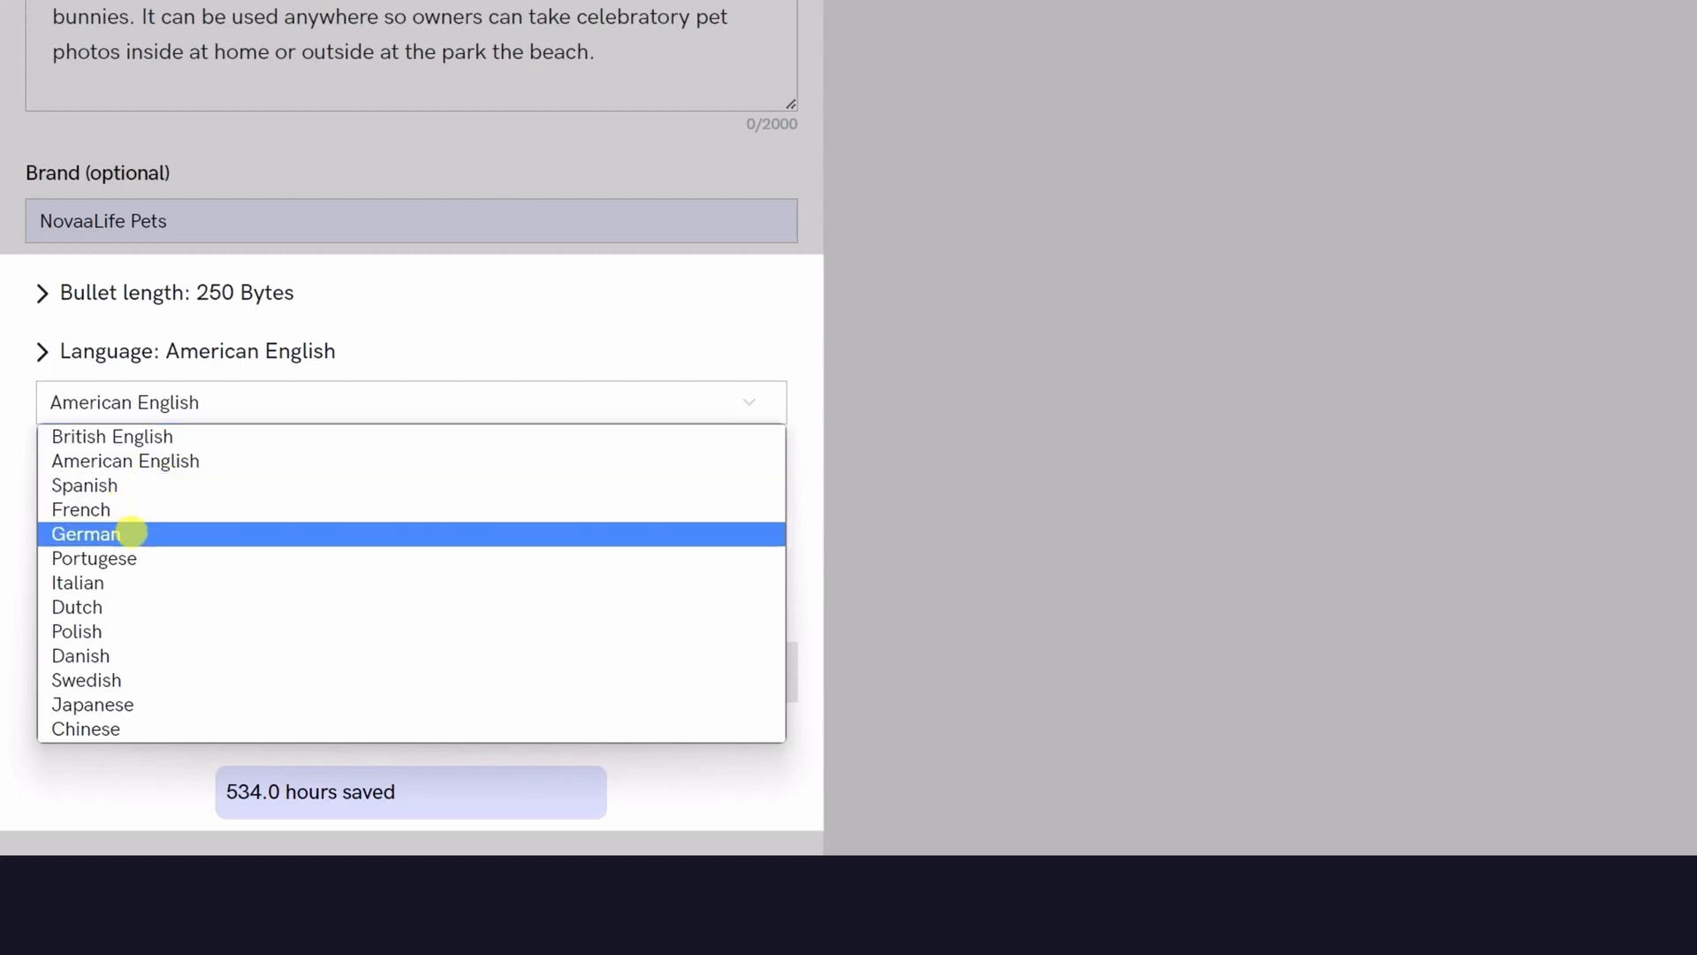
click(139, 407)
click(64, 475)
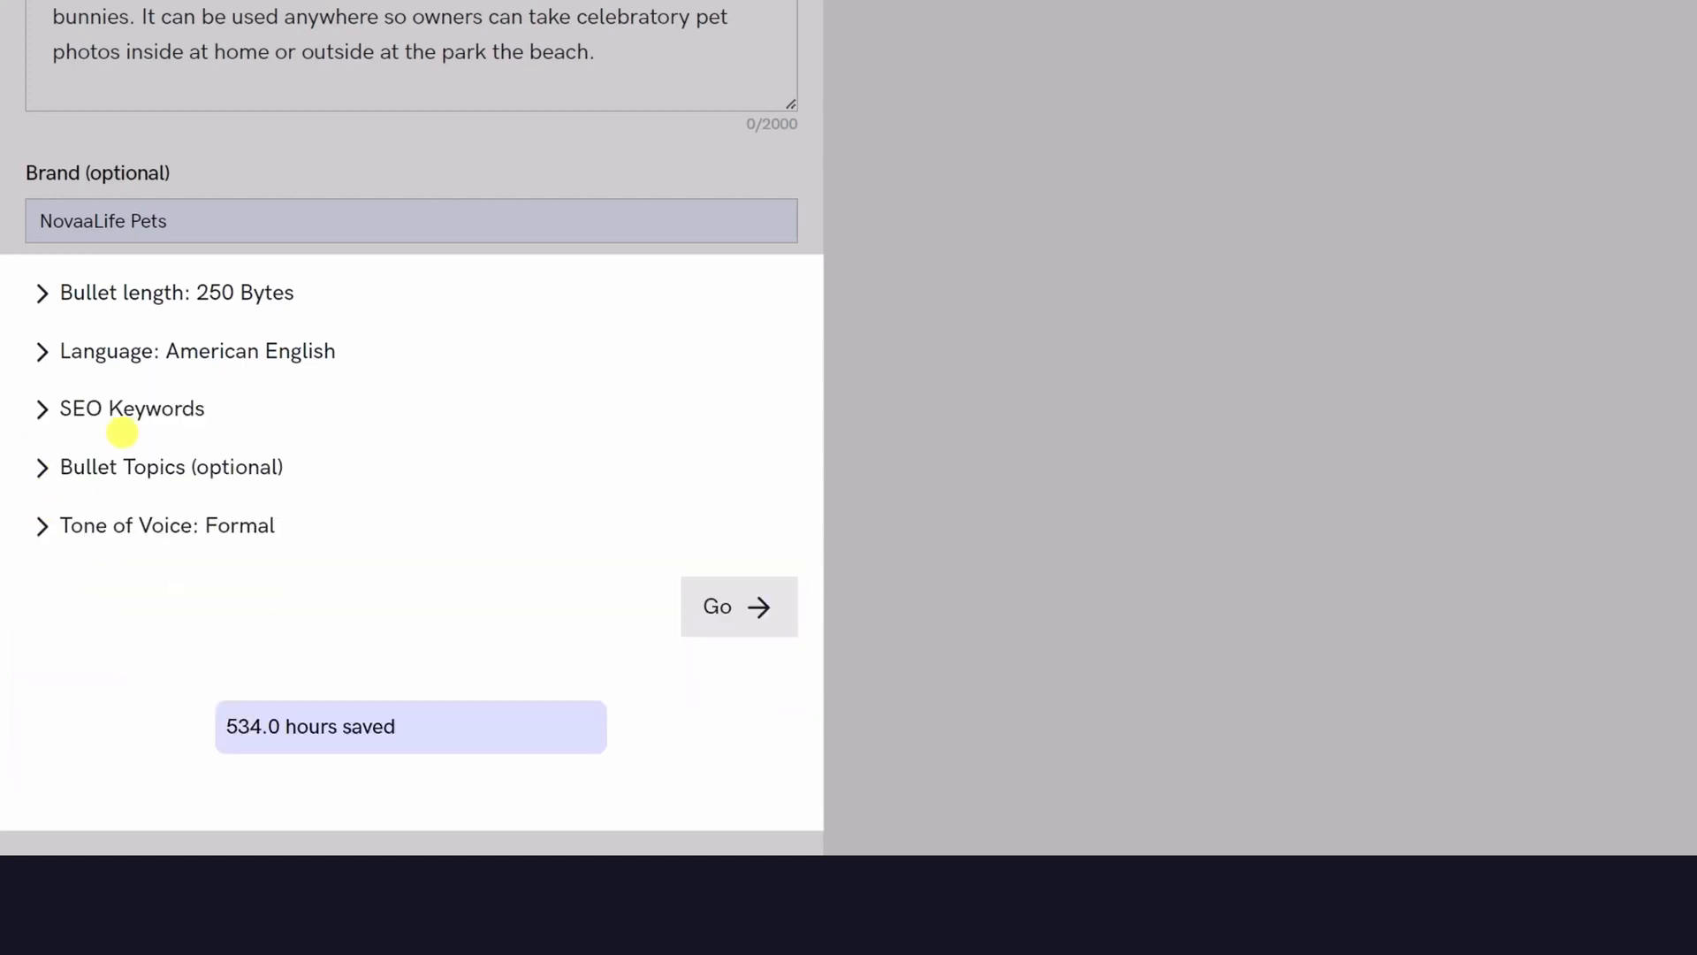
click(44, 410)
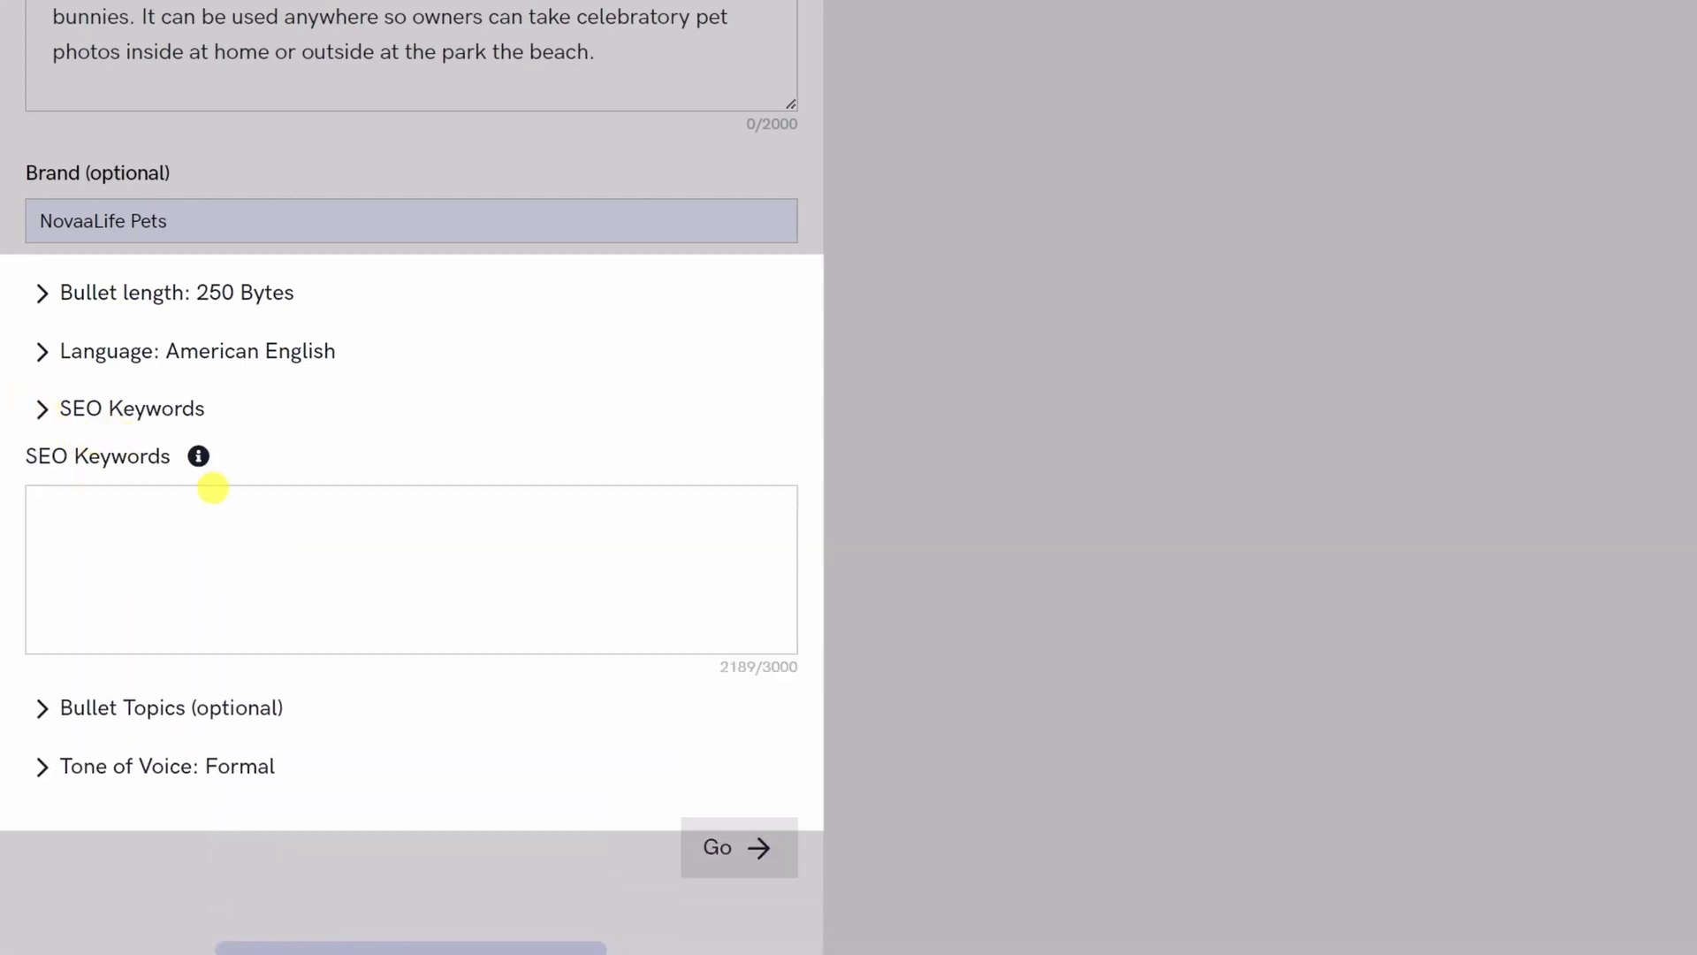
mouse_move(199, 456)
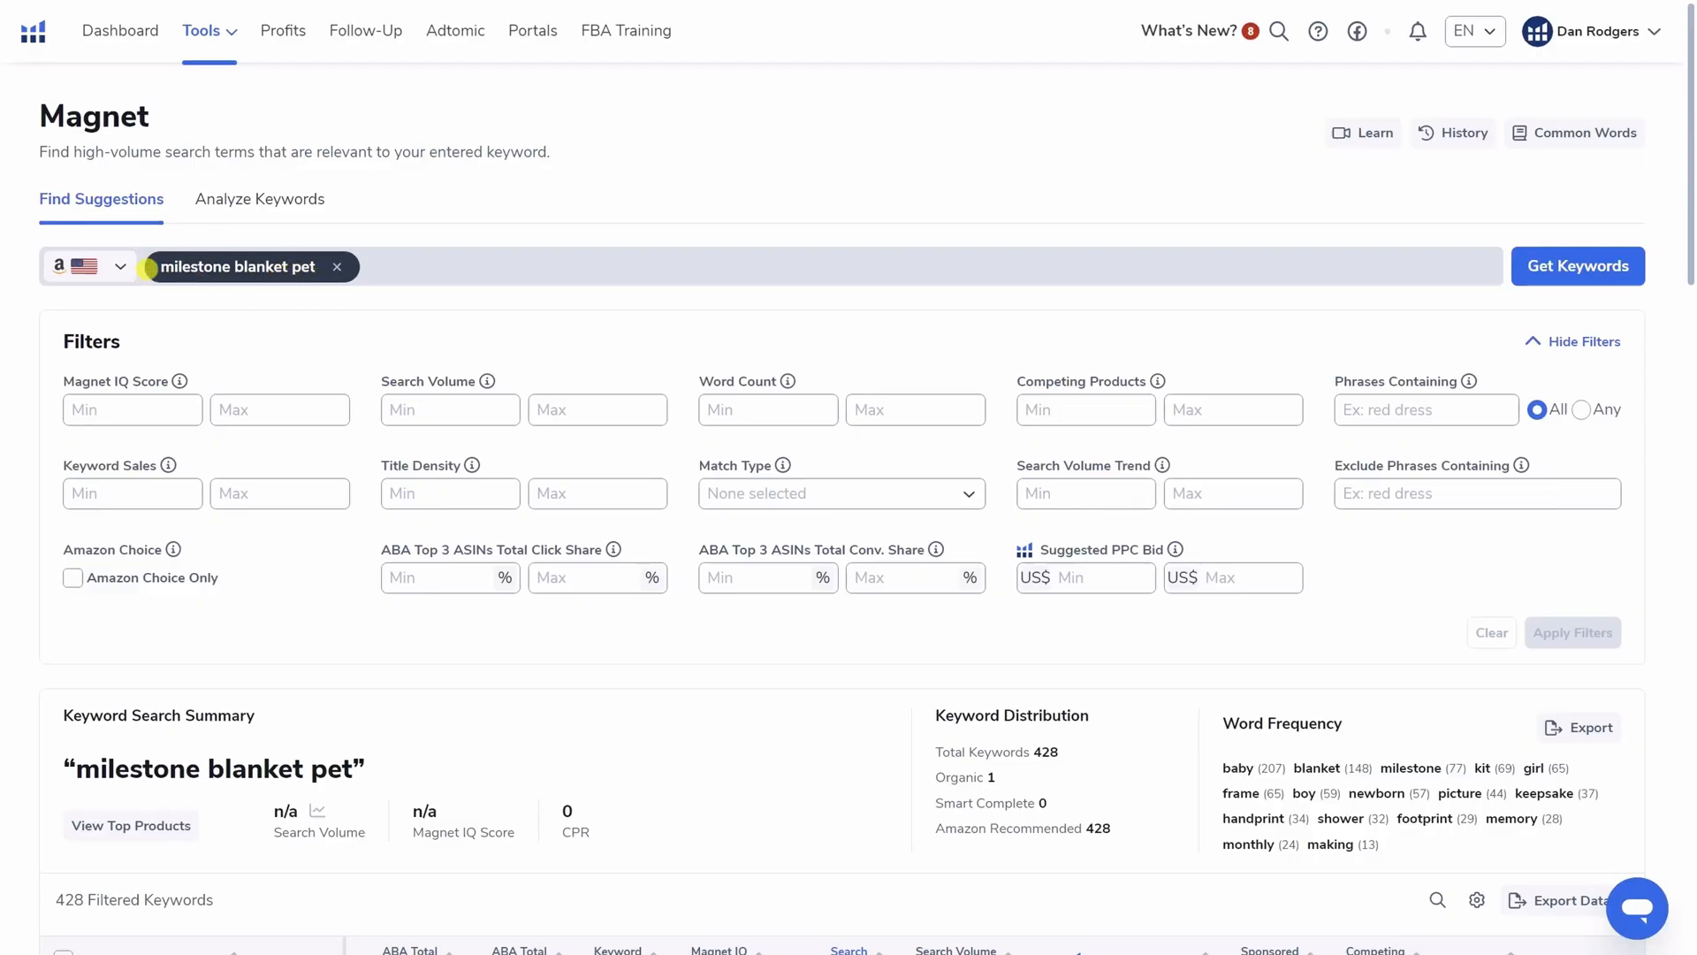
Step: Back in Magnet's "milestone blanket pet" results, select relevant keywords such as "memory picture" and open the My List folder choices for them
scroll(190, 280, down, 8)
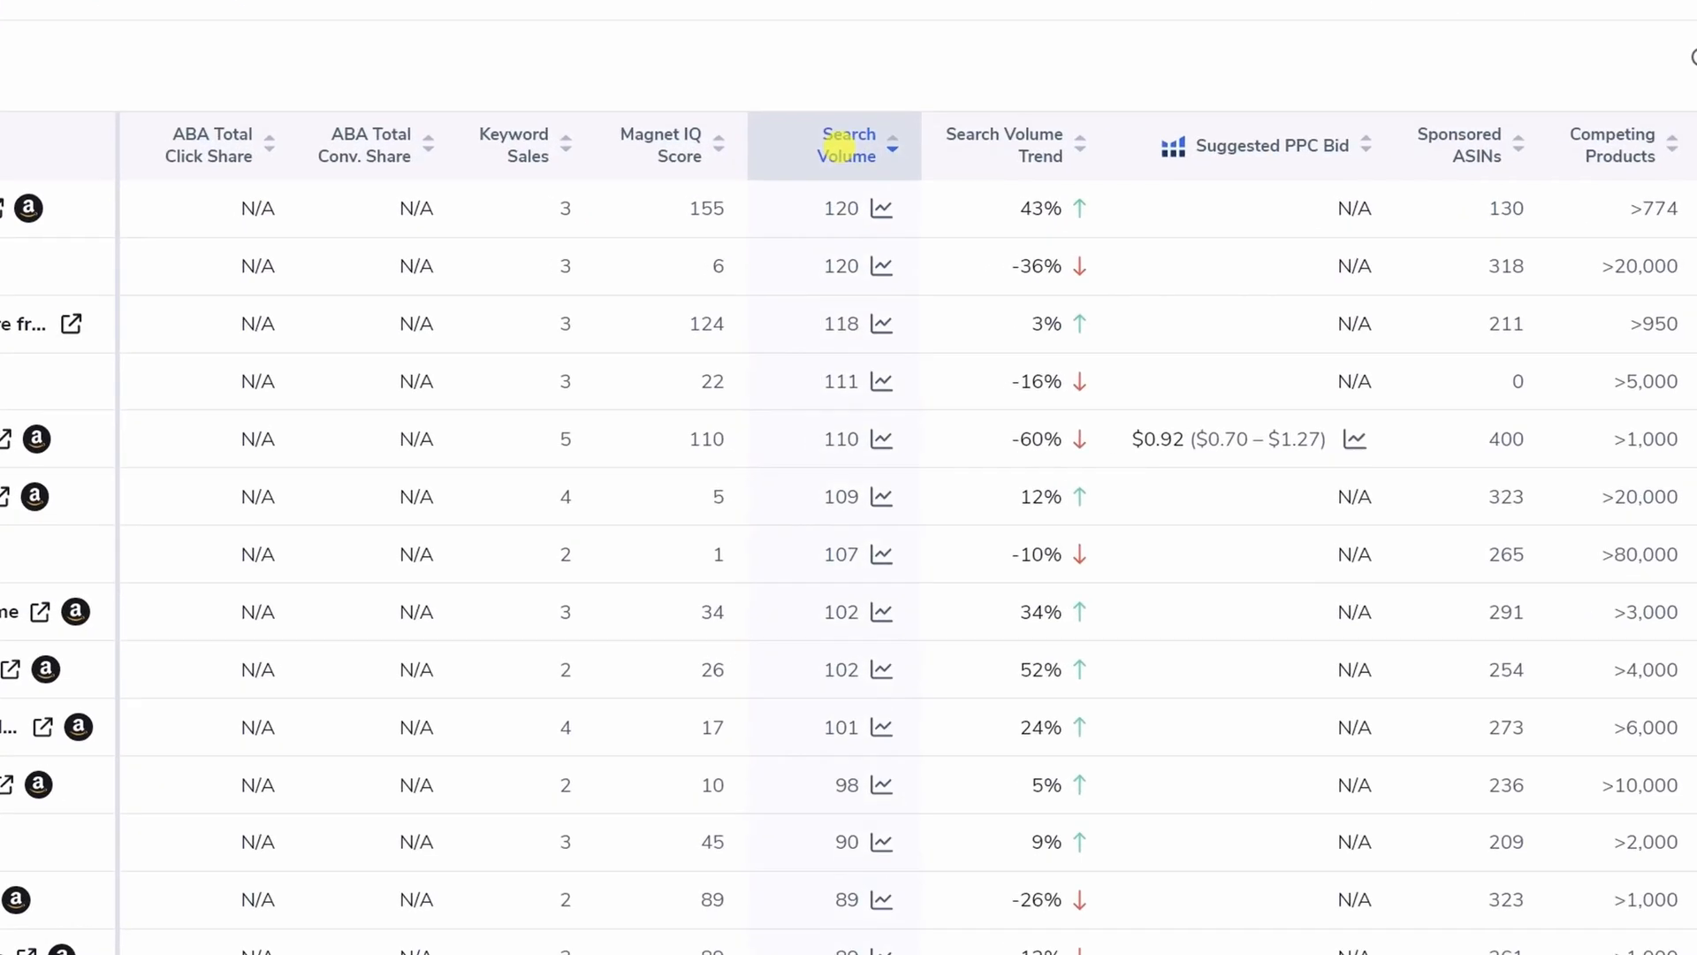
scroll(197, 322, down, 5)
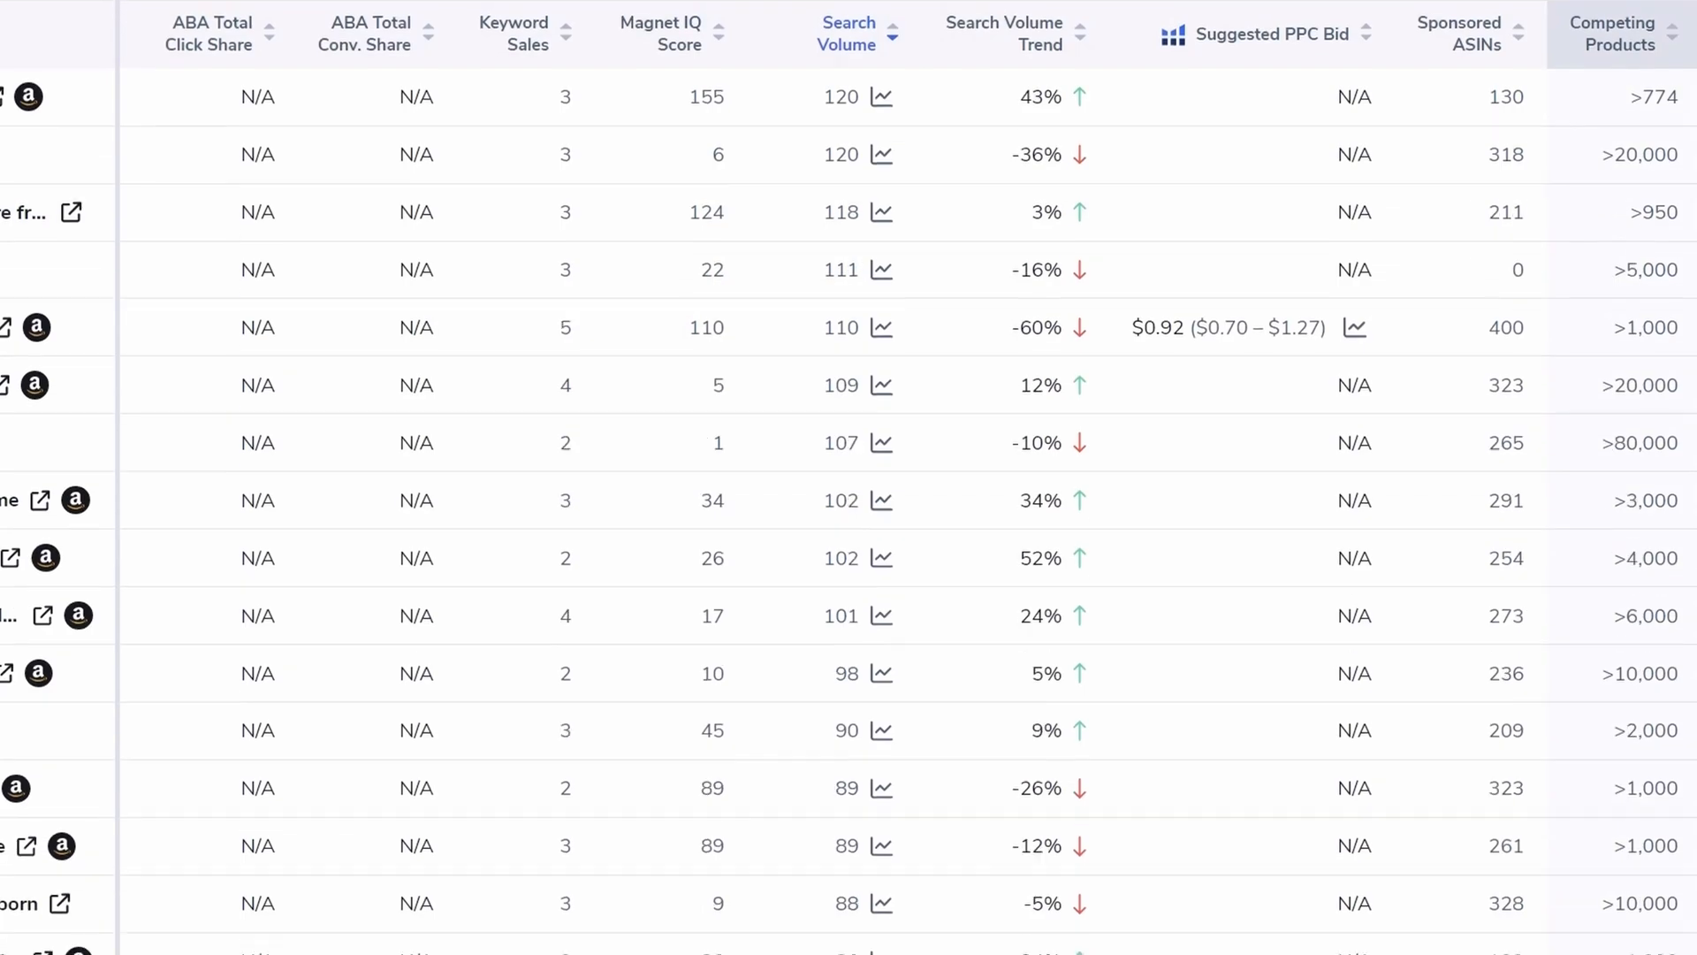
drag(1688, 398, 1686, 708)
click(686, 807)
click(63, 273)
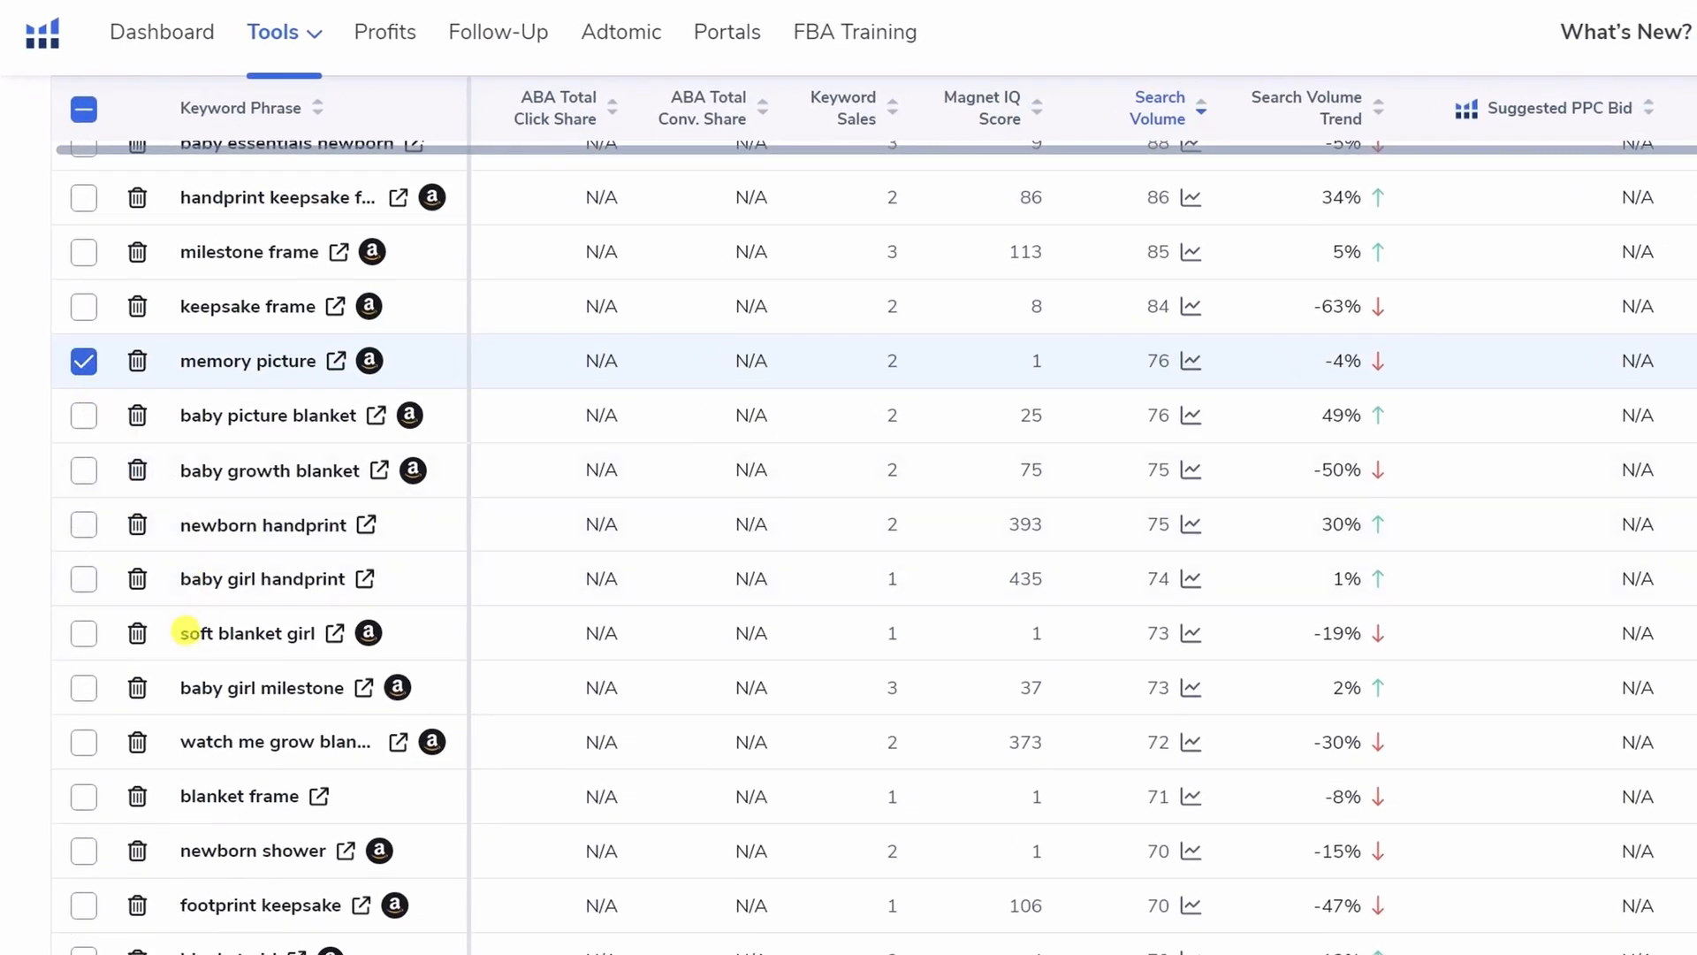
scroll(341, 742, up, 10)
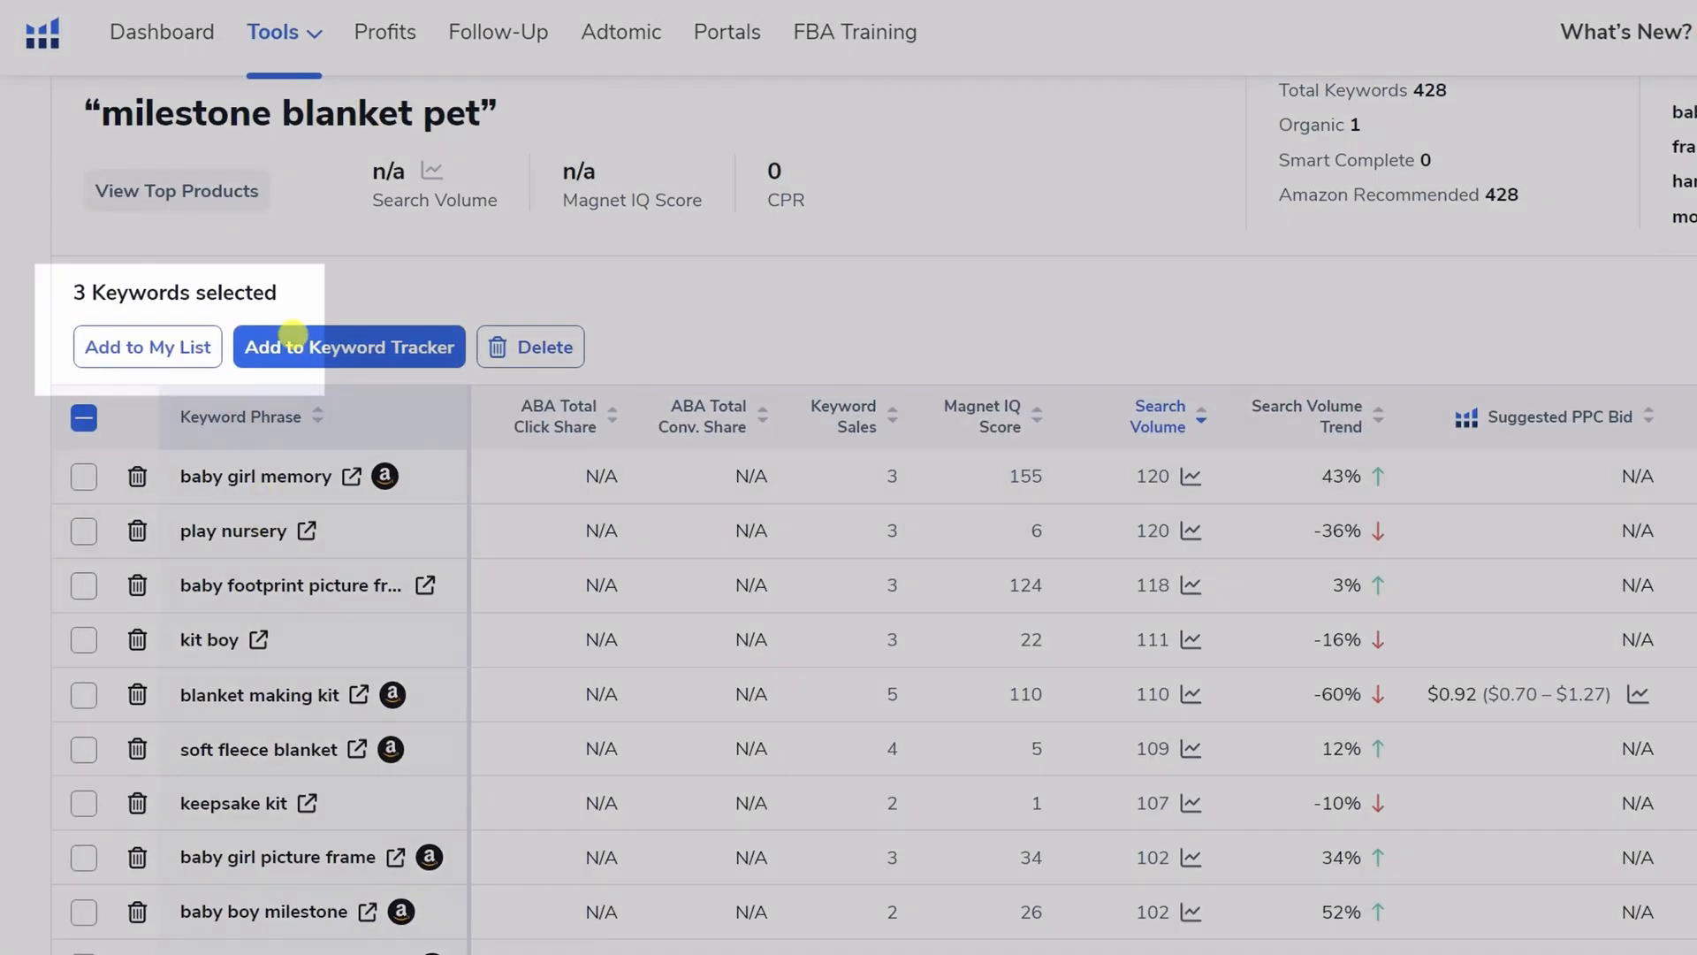
scroll(212, 521, down, 3)
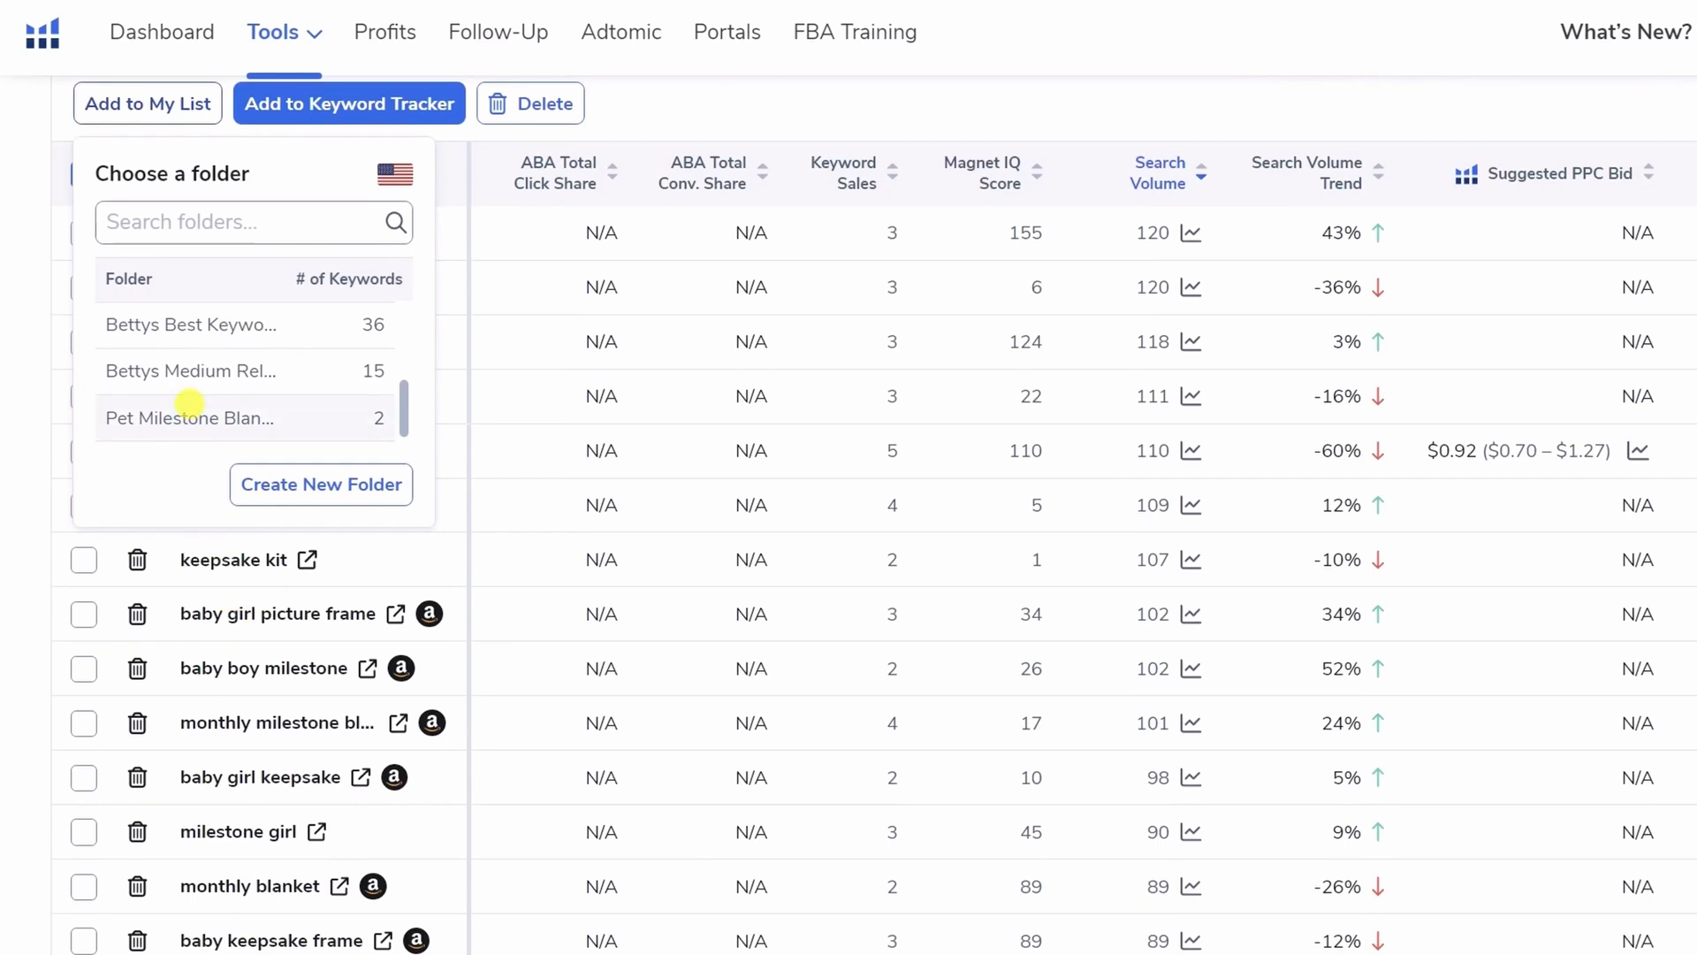
Step: Select "puppy month blanket" and the three milestone blanket keywords directly below it in the Magnet results
scroll(300, 536, down, 10)
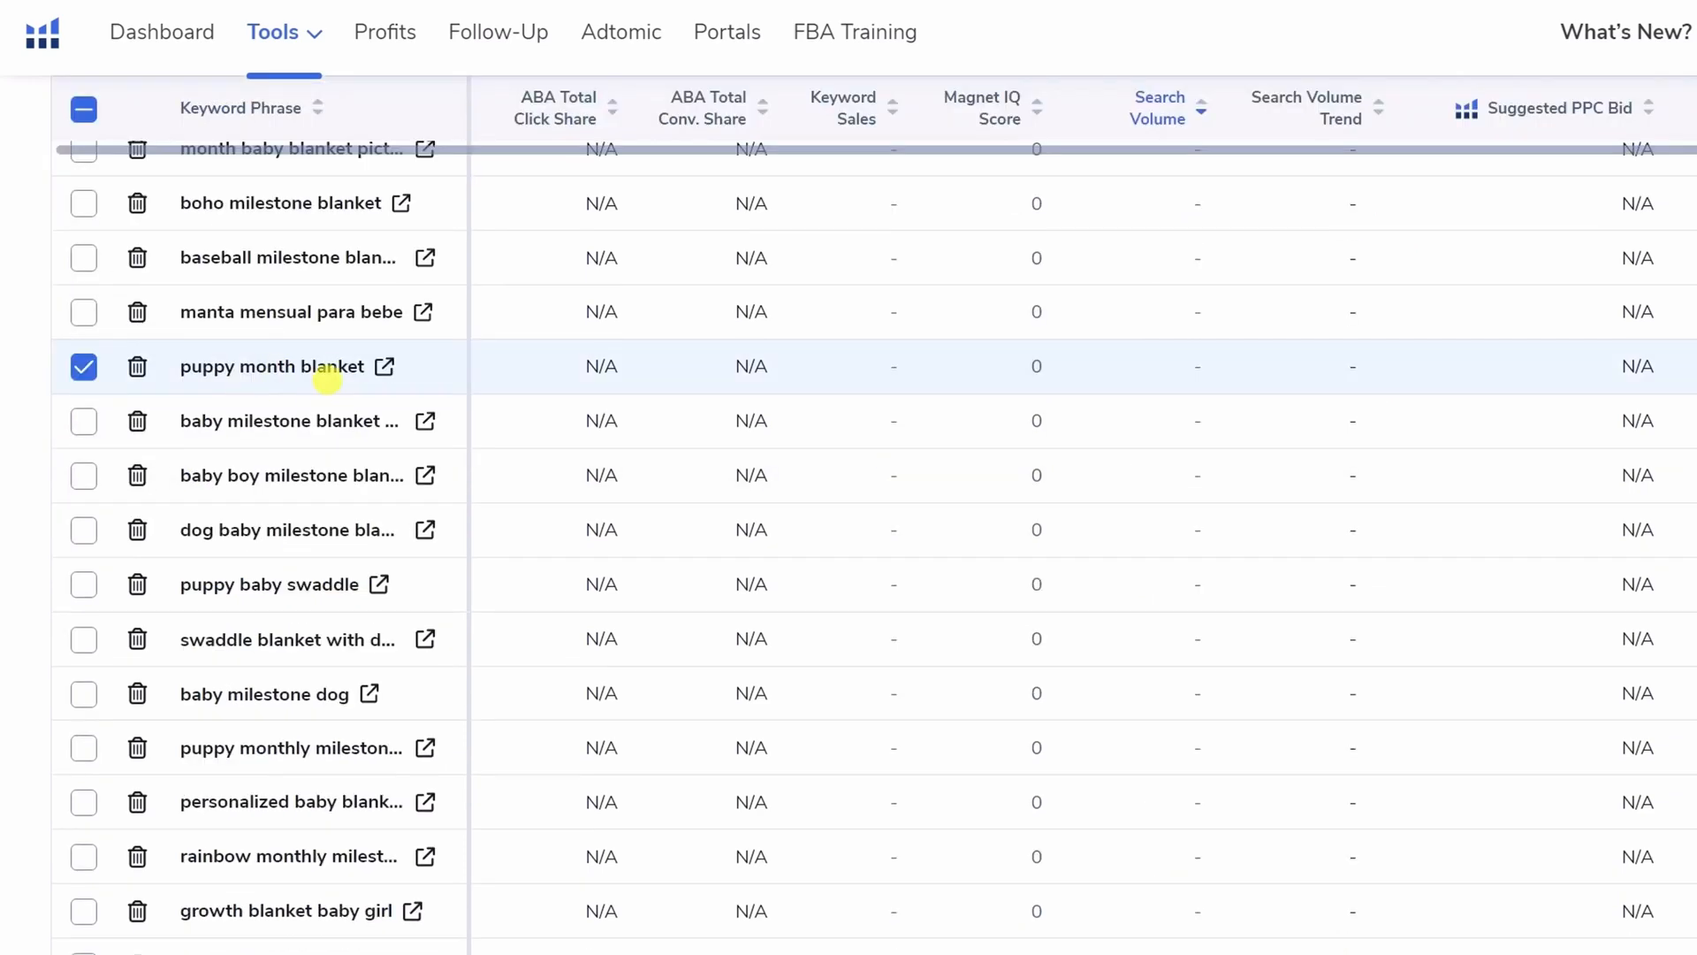
click(84, 531)
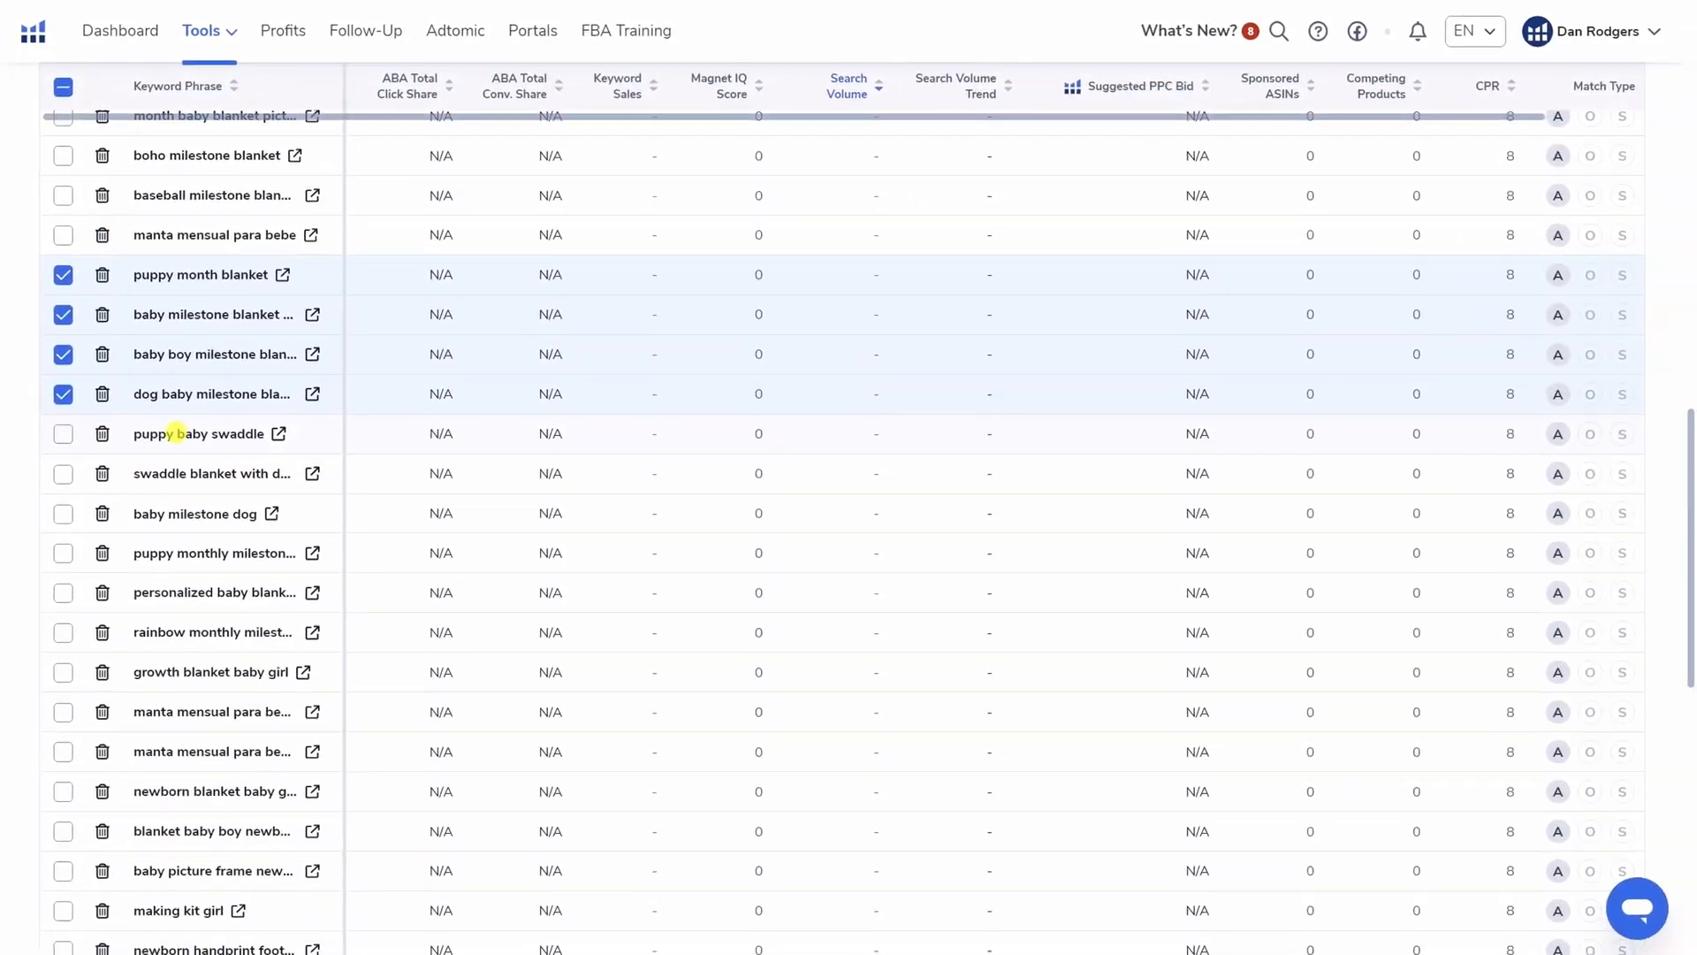
Step: Switch to Amazon, search Home & Kitchen for "puppy milestone blanket", and look through the product results
text(puppy mi)
text(lestone)
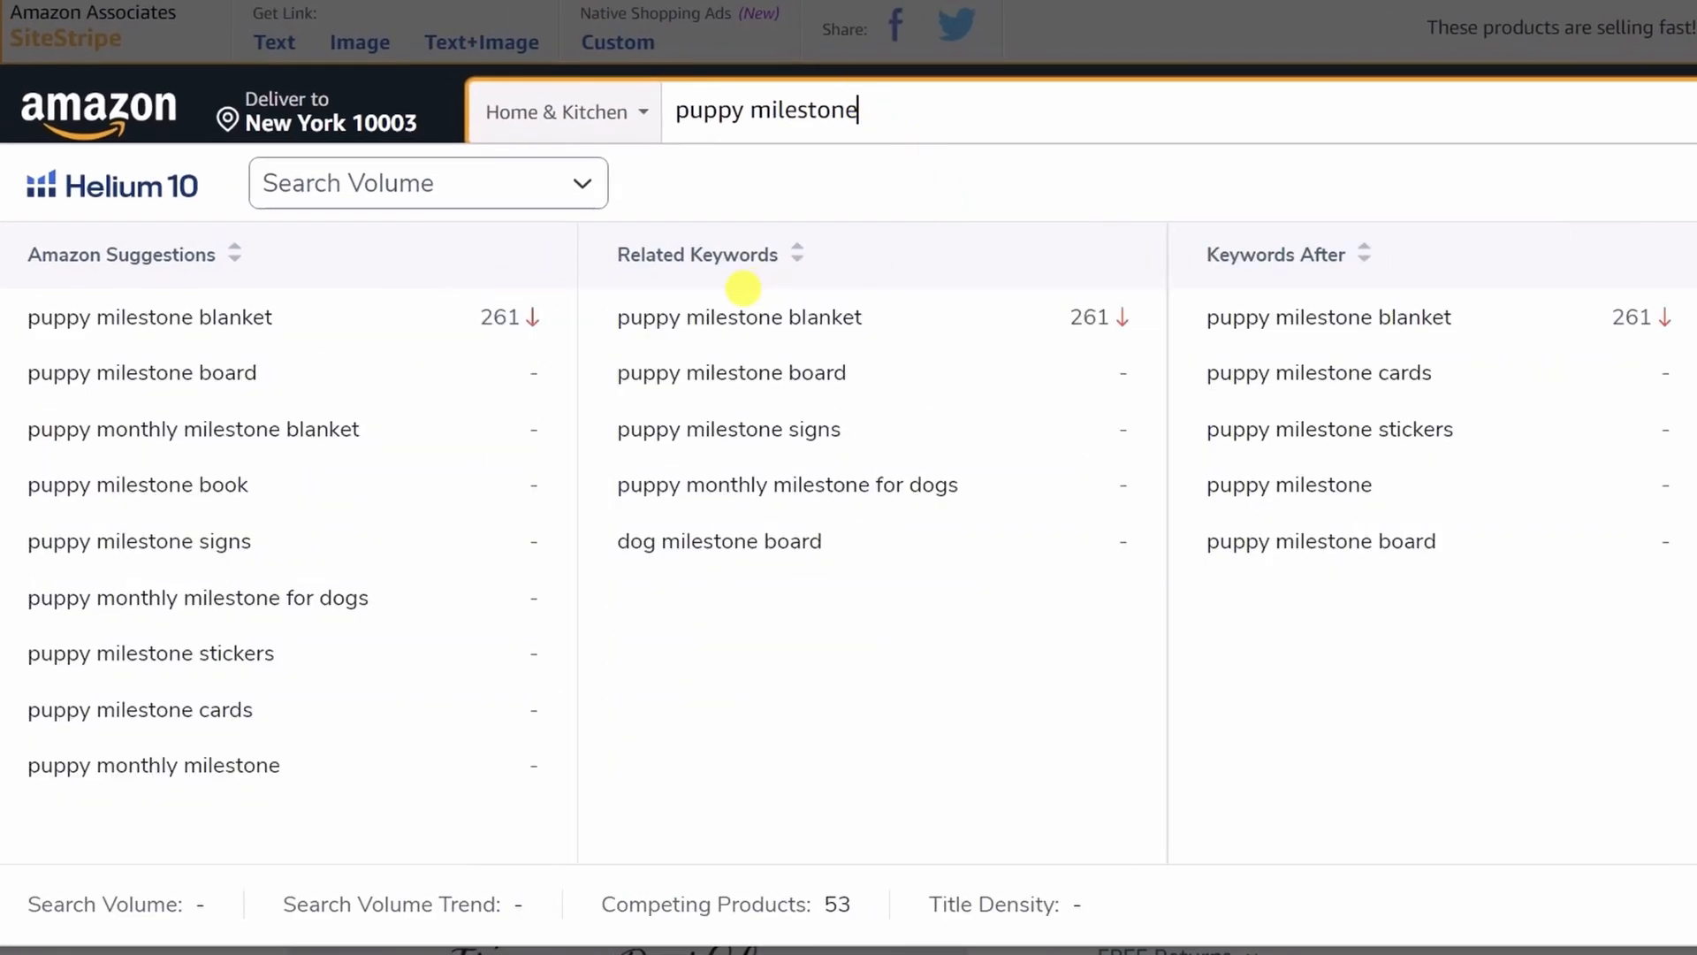
click(707, 312)
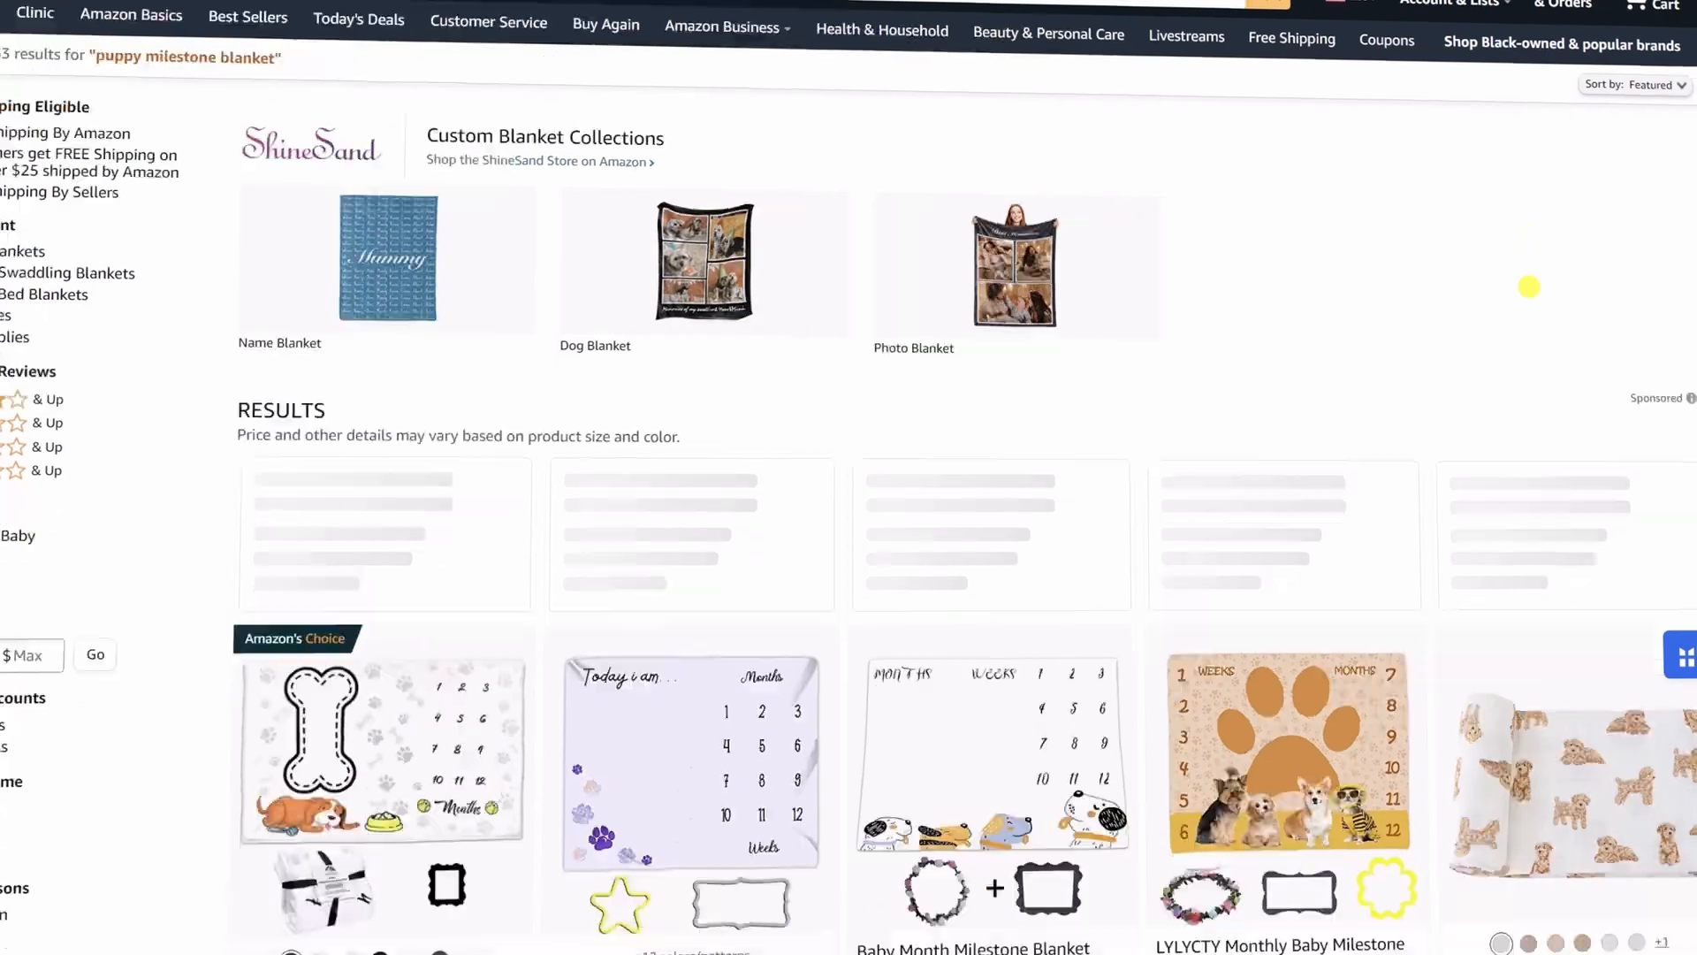
scroll(1527, 284, down, 5)
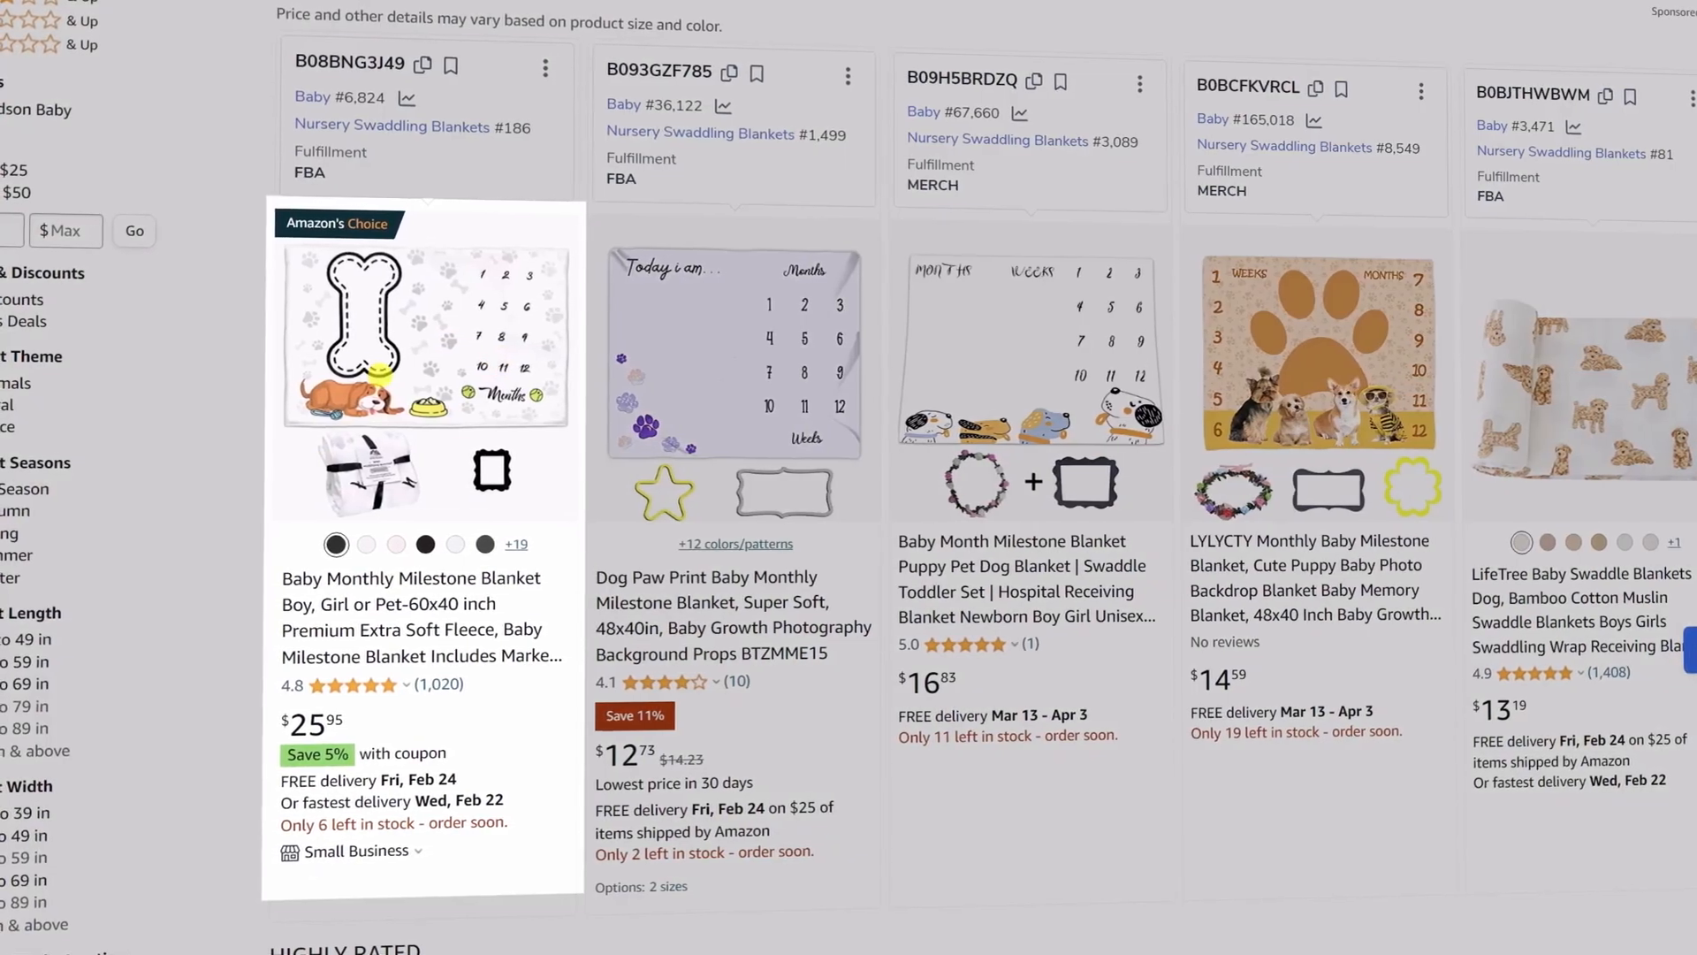
Step: Open the Amazon's Choice baby monthly milestone blanket listing and run Listing Analyzer from its Listing Health Score details
click(377, 371)
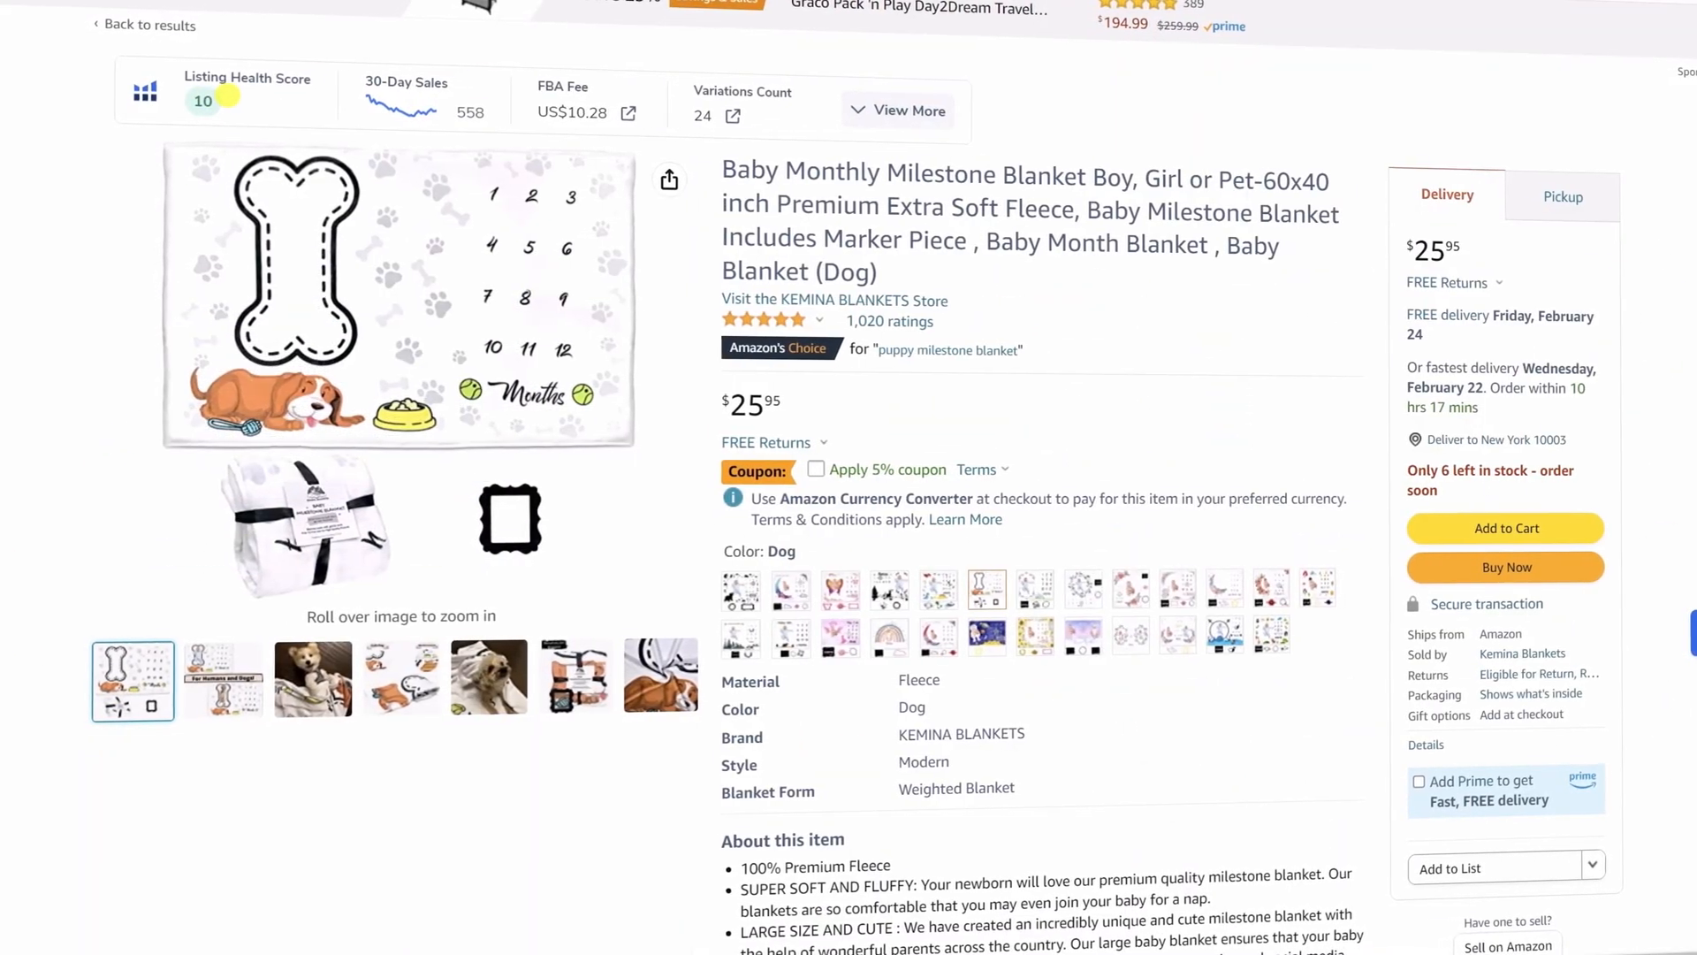
click(212, 97)
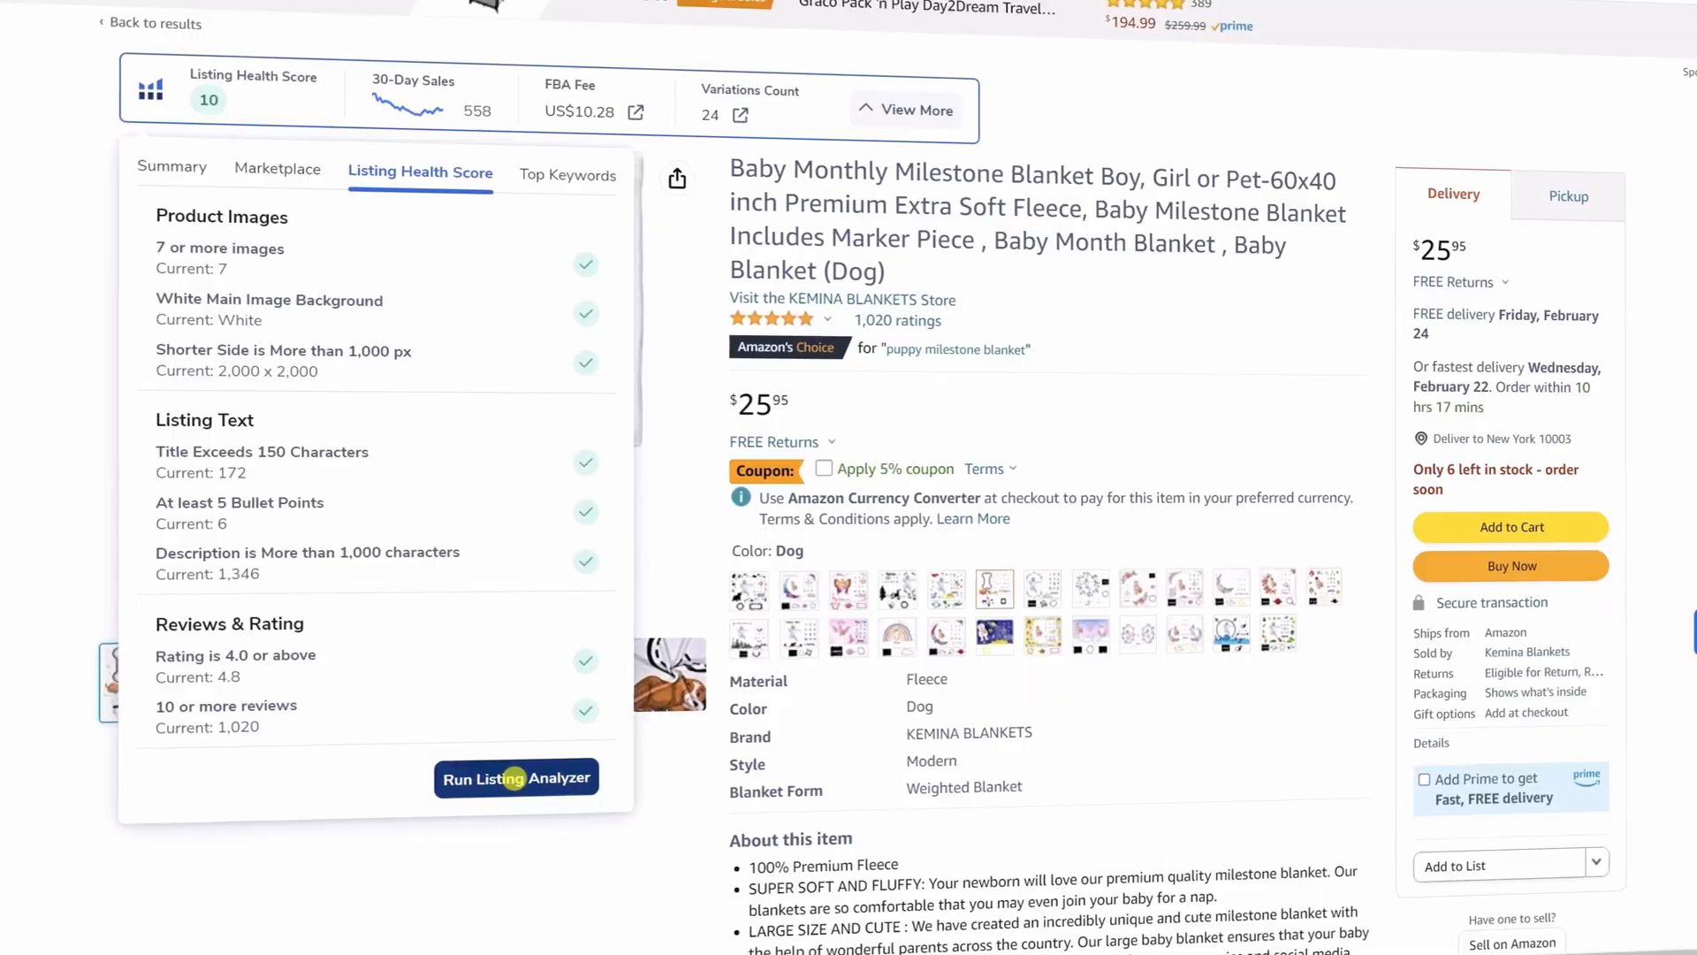
click(510, 778)
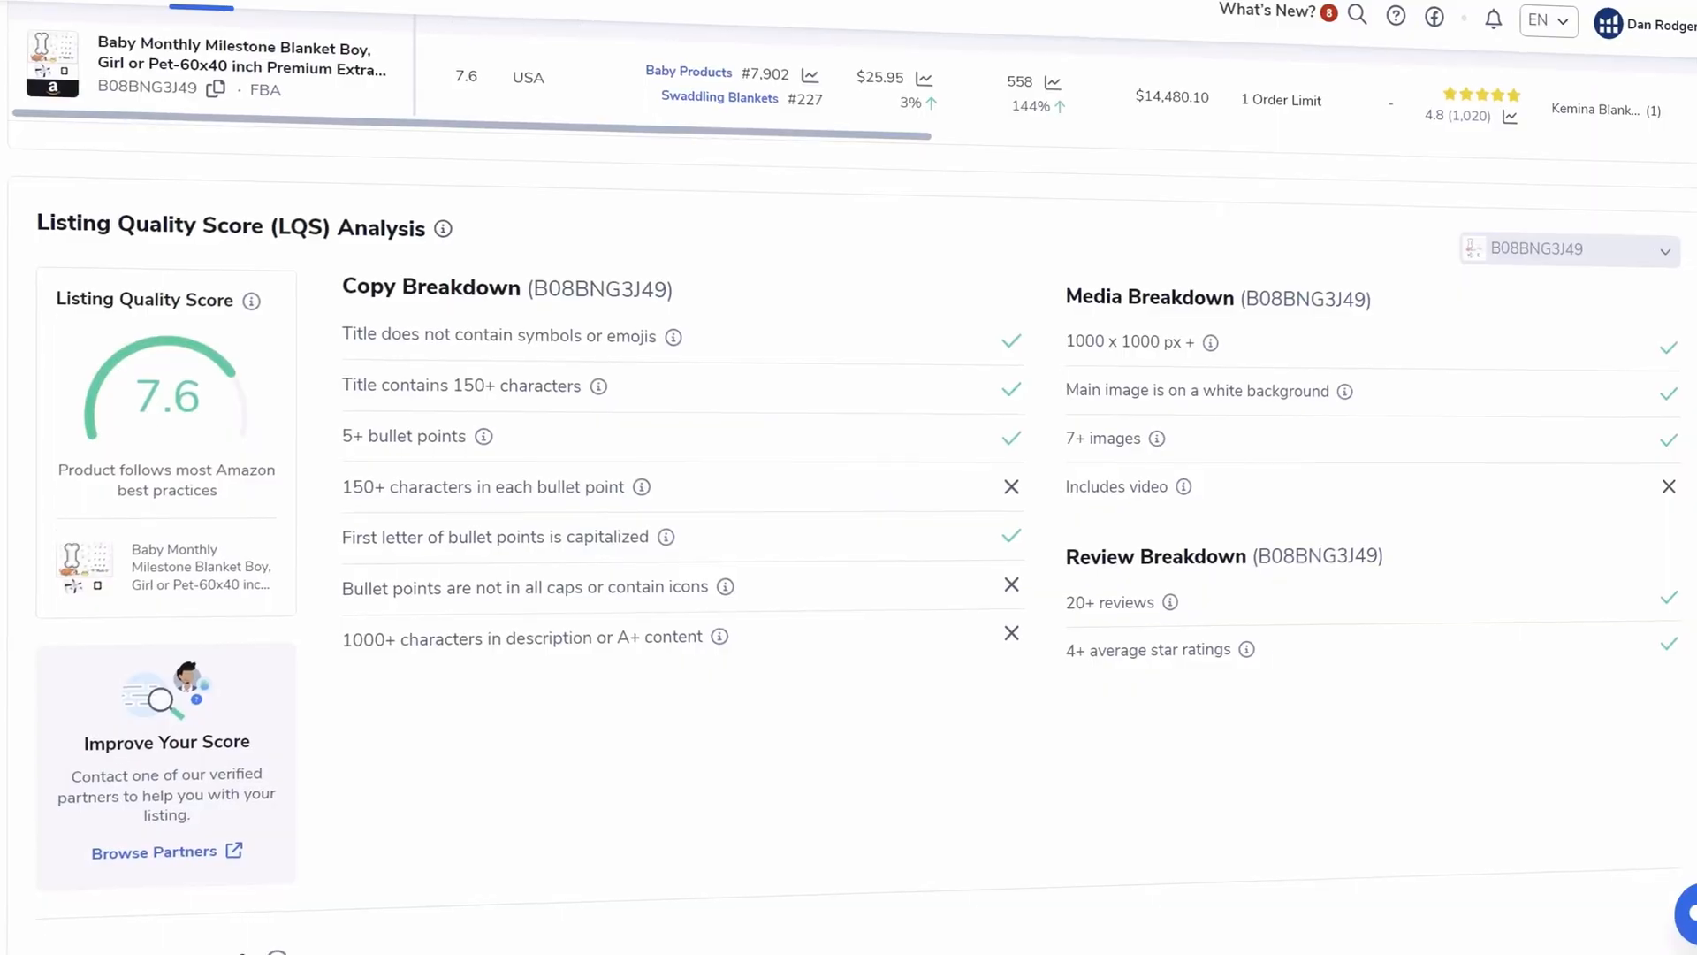
Step: Review the Listing Analyzer report down to its top keywords and open the listing's full keyword list in Cerebro
scroll(849, 478, down, 10)
scroll(849, 477, down, 1)
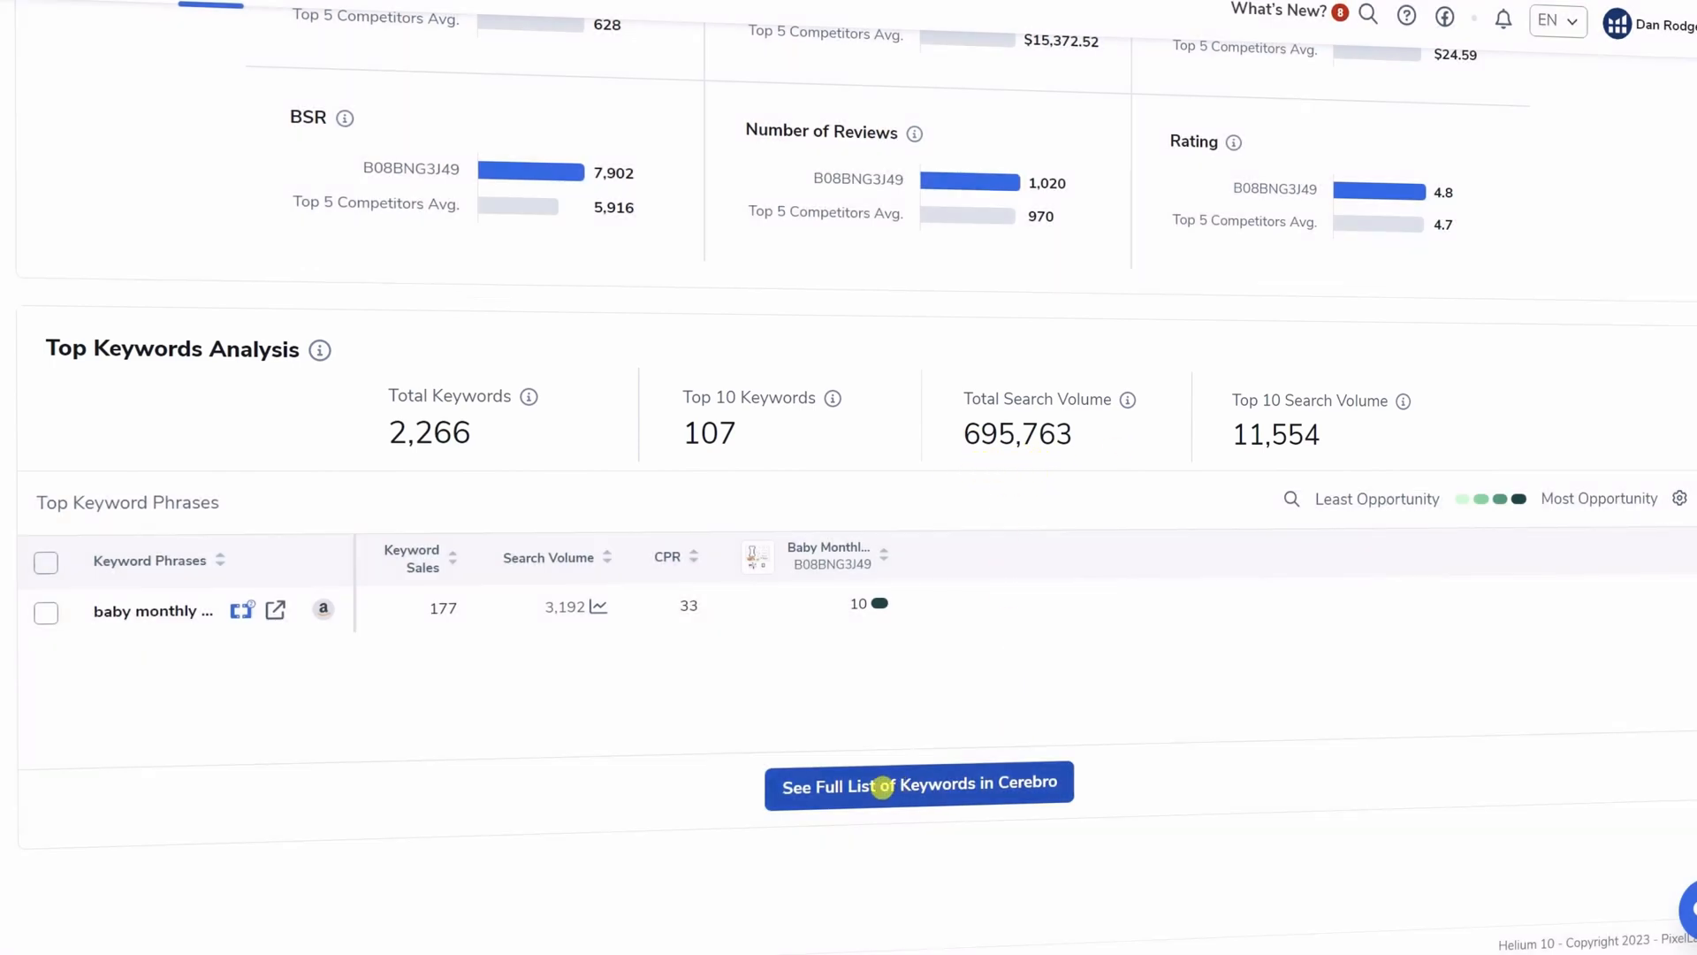
click(897, 778)
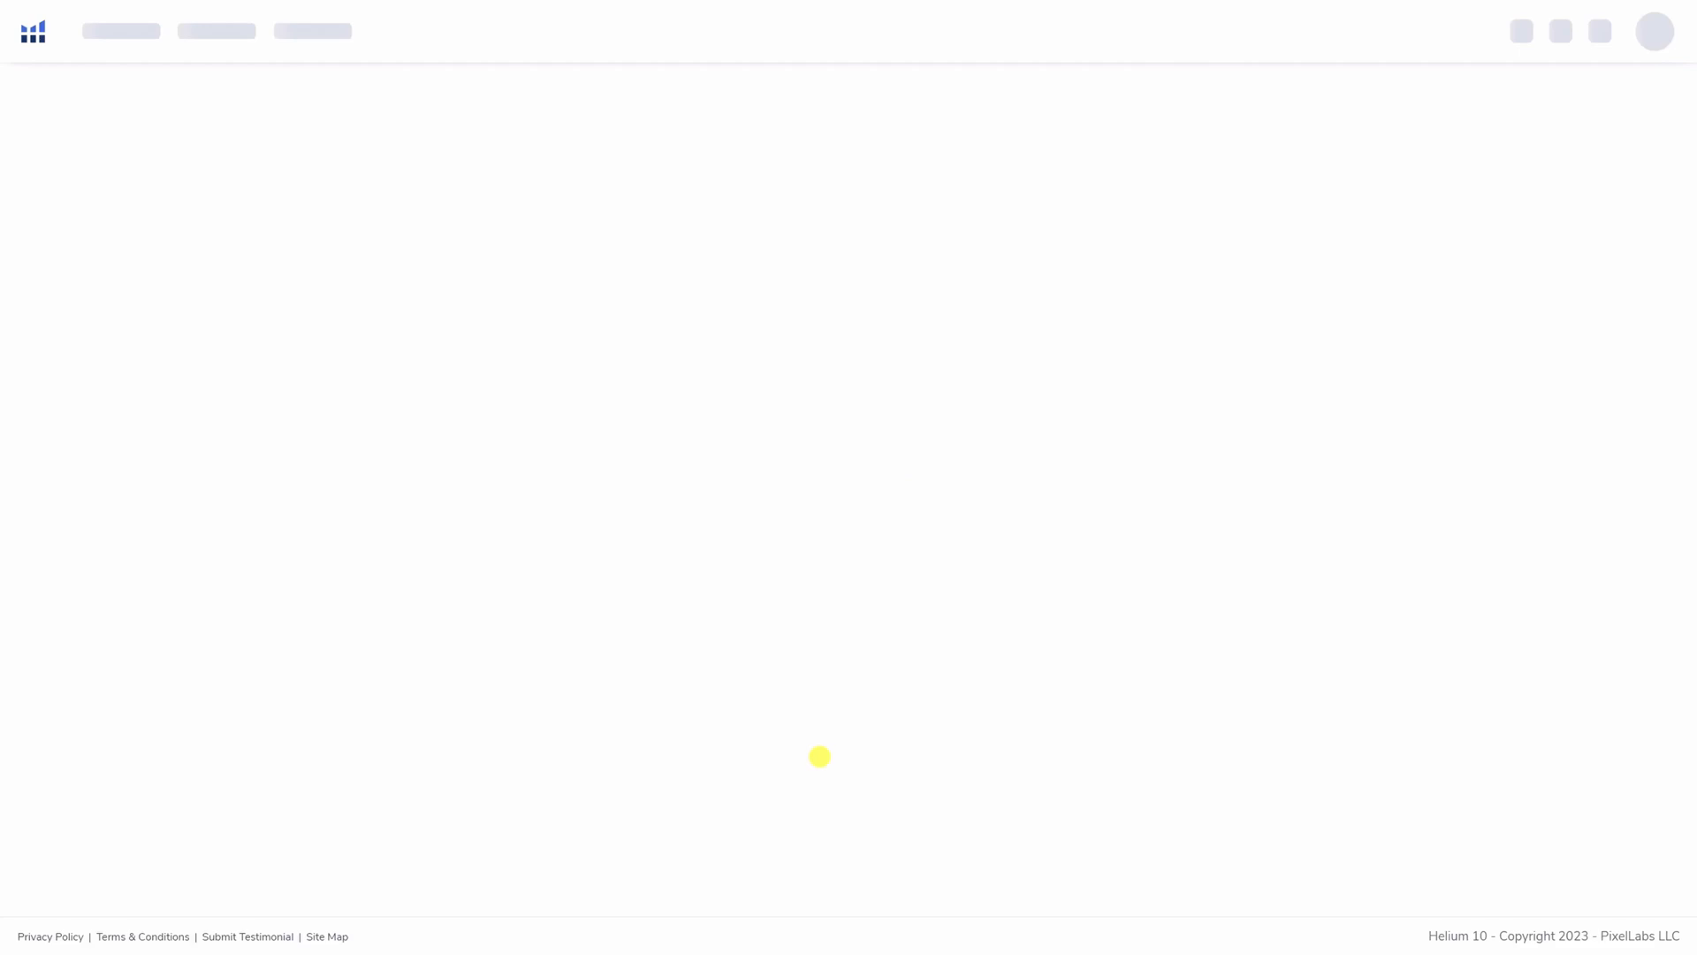
Step: Sort the Cerebro keyword results by Organic Rank in ascending order
scroll(466, 368, down, 3)
scroll(667, 768, down, 3)
drag(668, 768, 1196, 769)
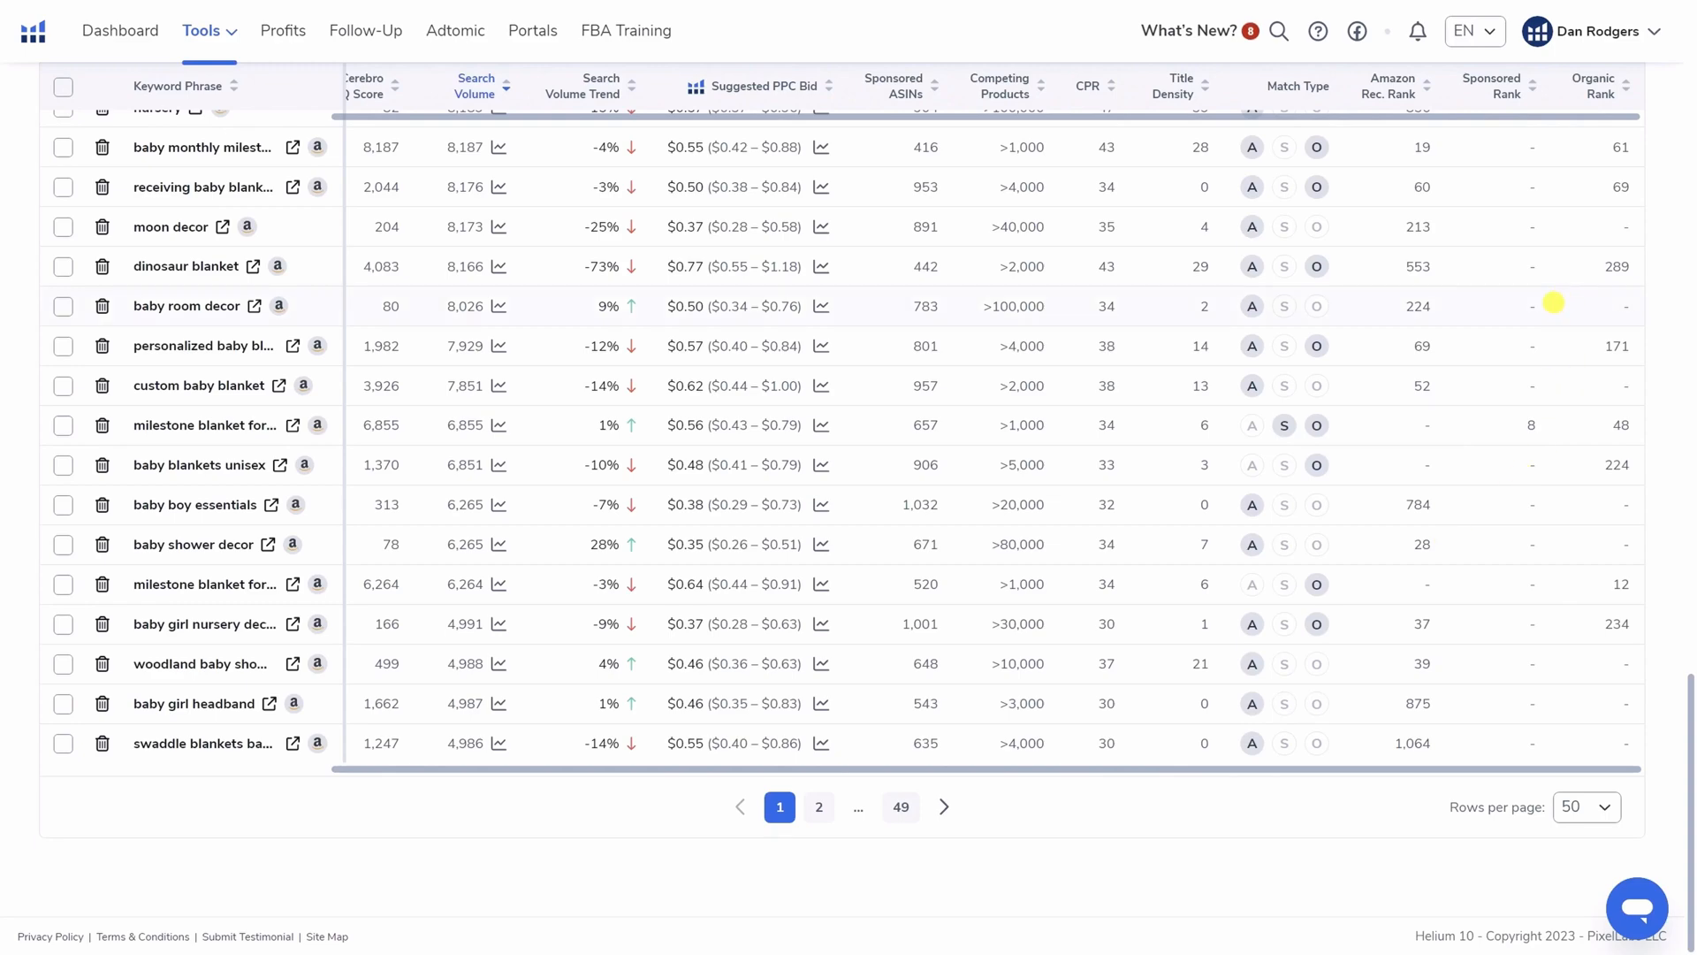
click(1598, 85)
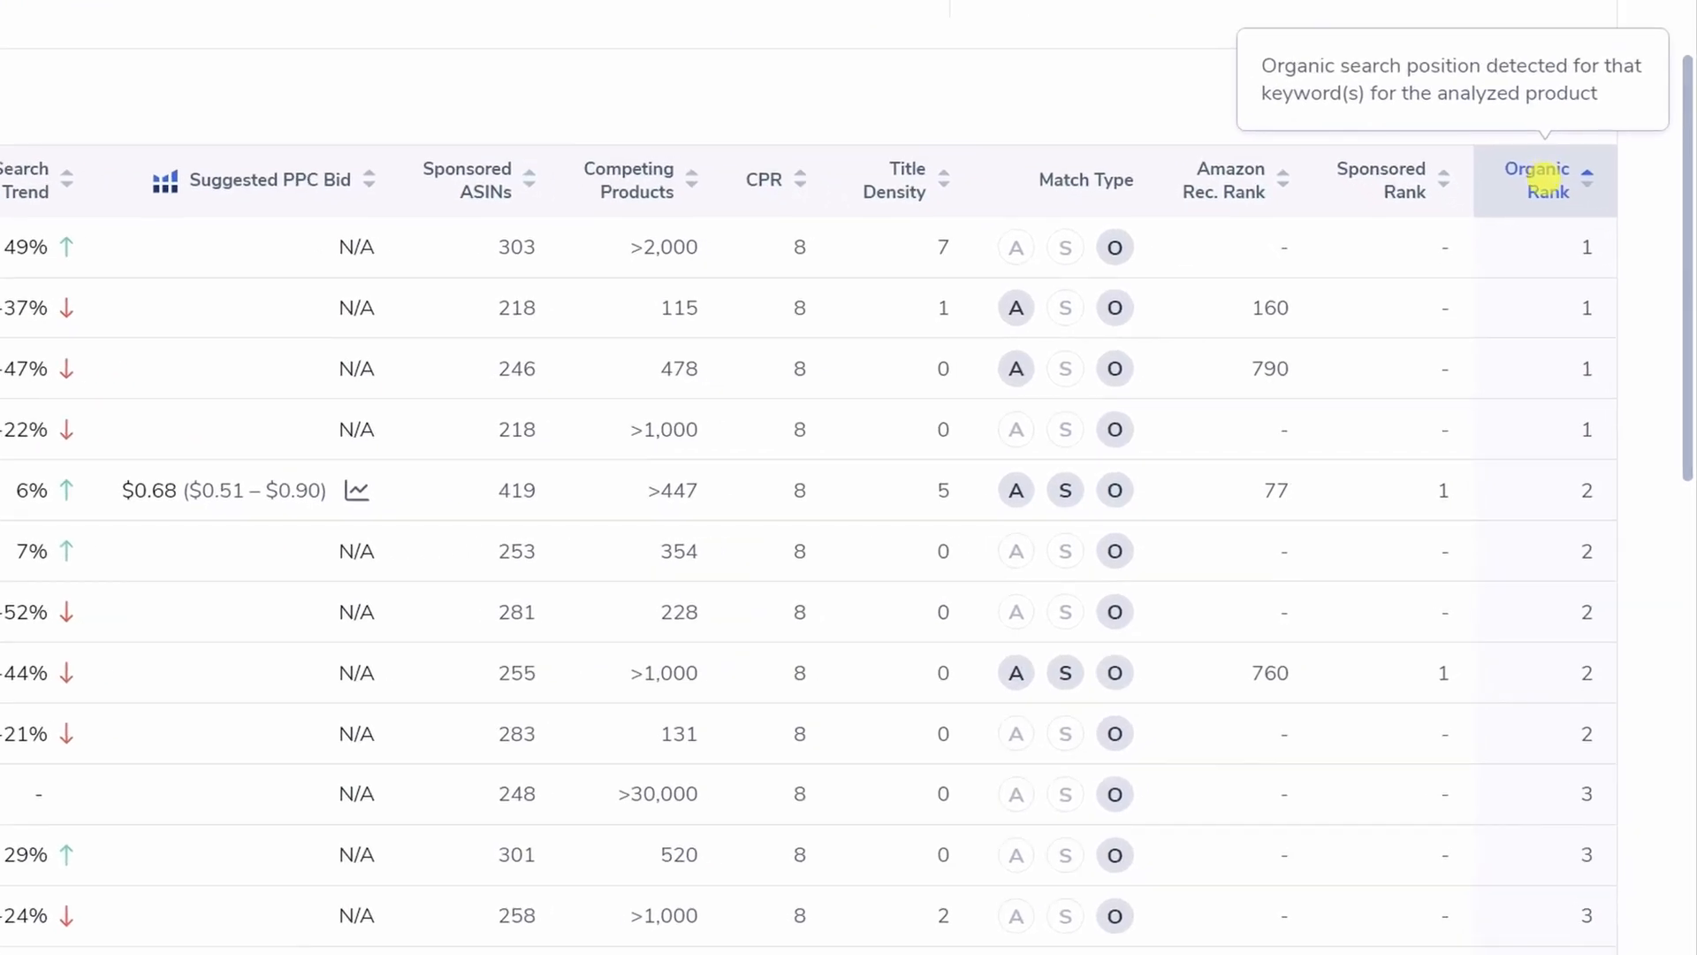
Step: Select the puppy milestone blanket keyword in Cerebro and add the selection to the Pet Milestone Blanket folder in My List
mouse_move(1581, 444)
scroll(605, 237, left, 4)
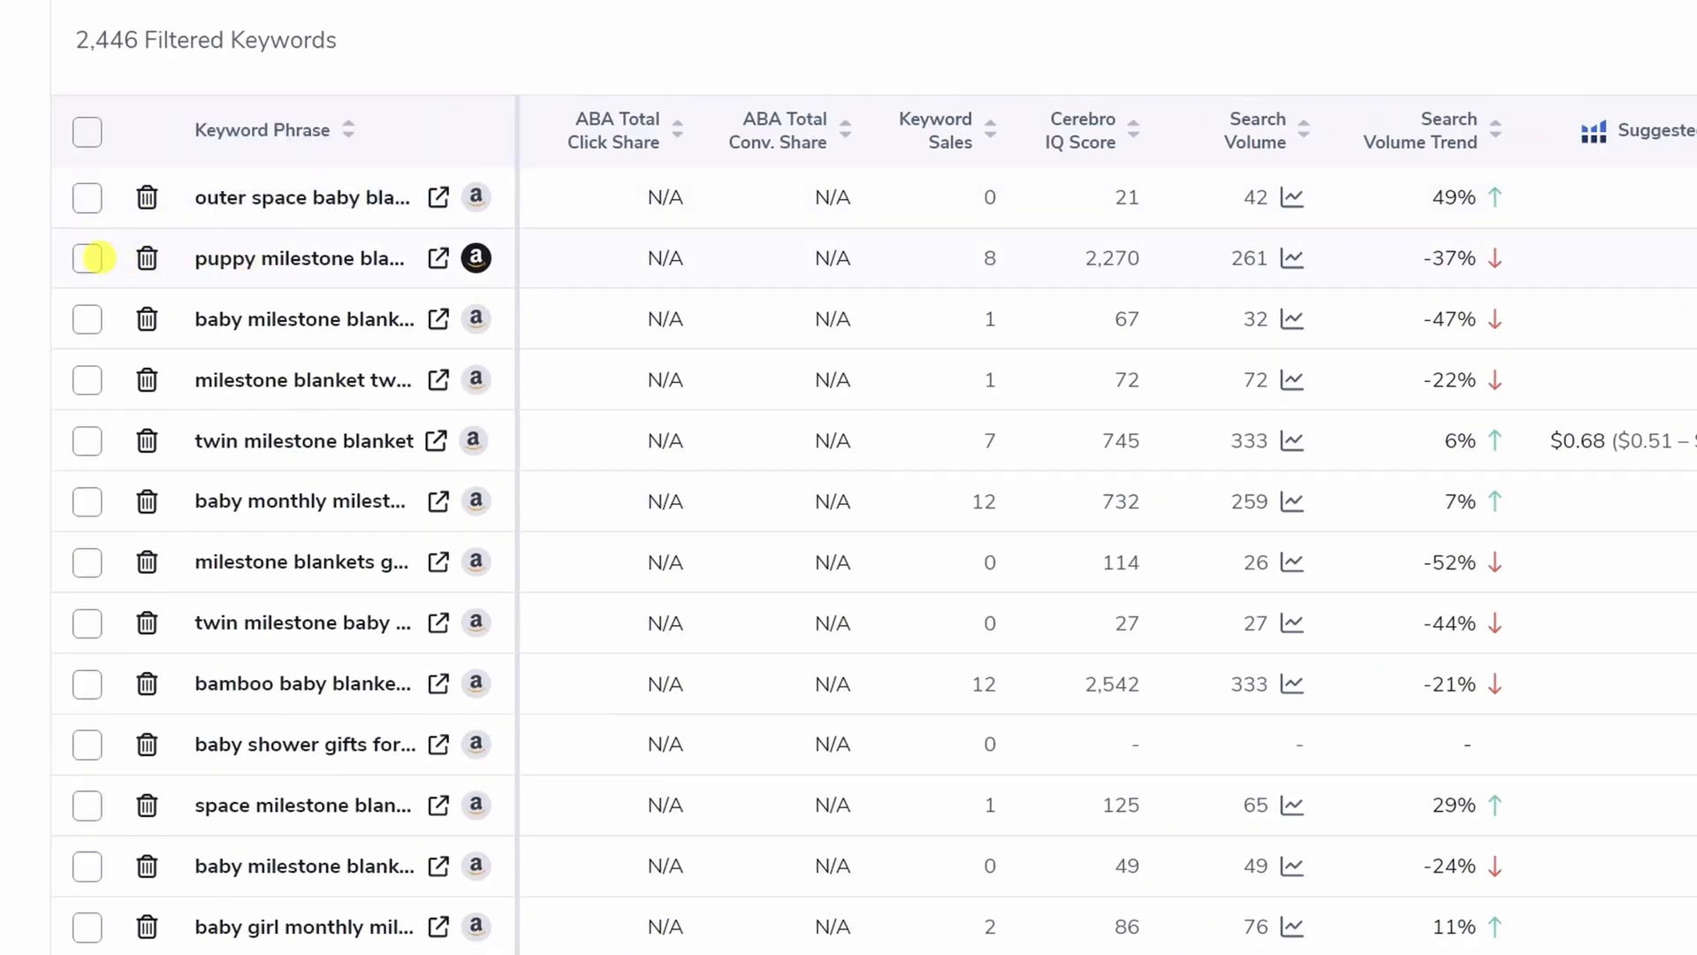
click(87, 258)
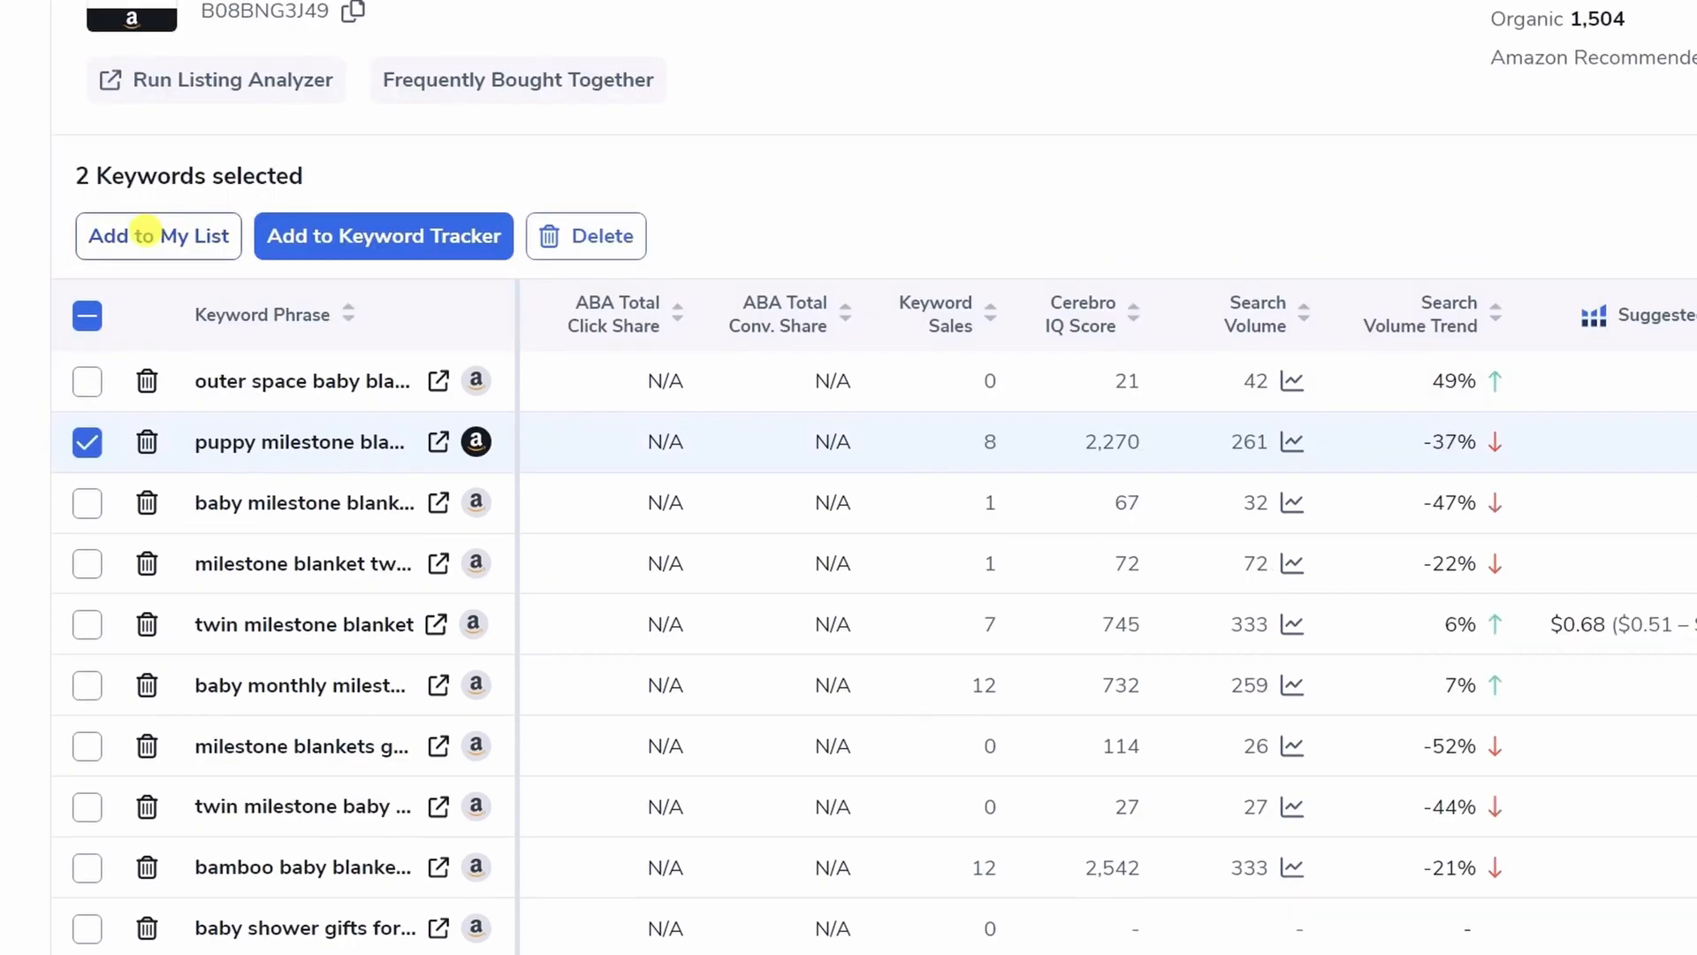
click(197, 235)
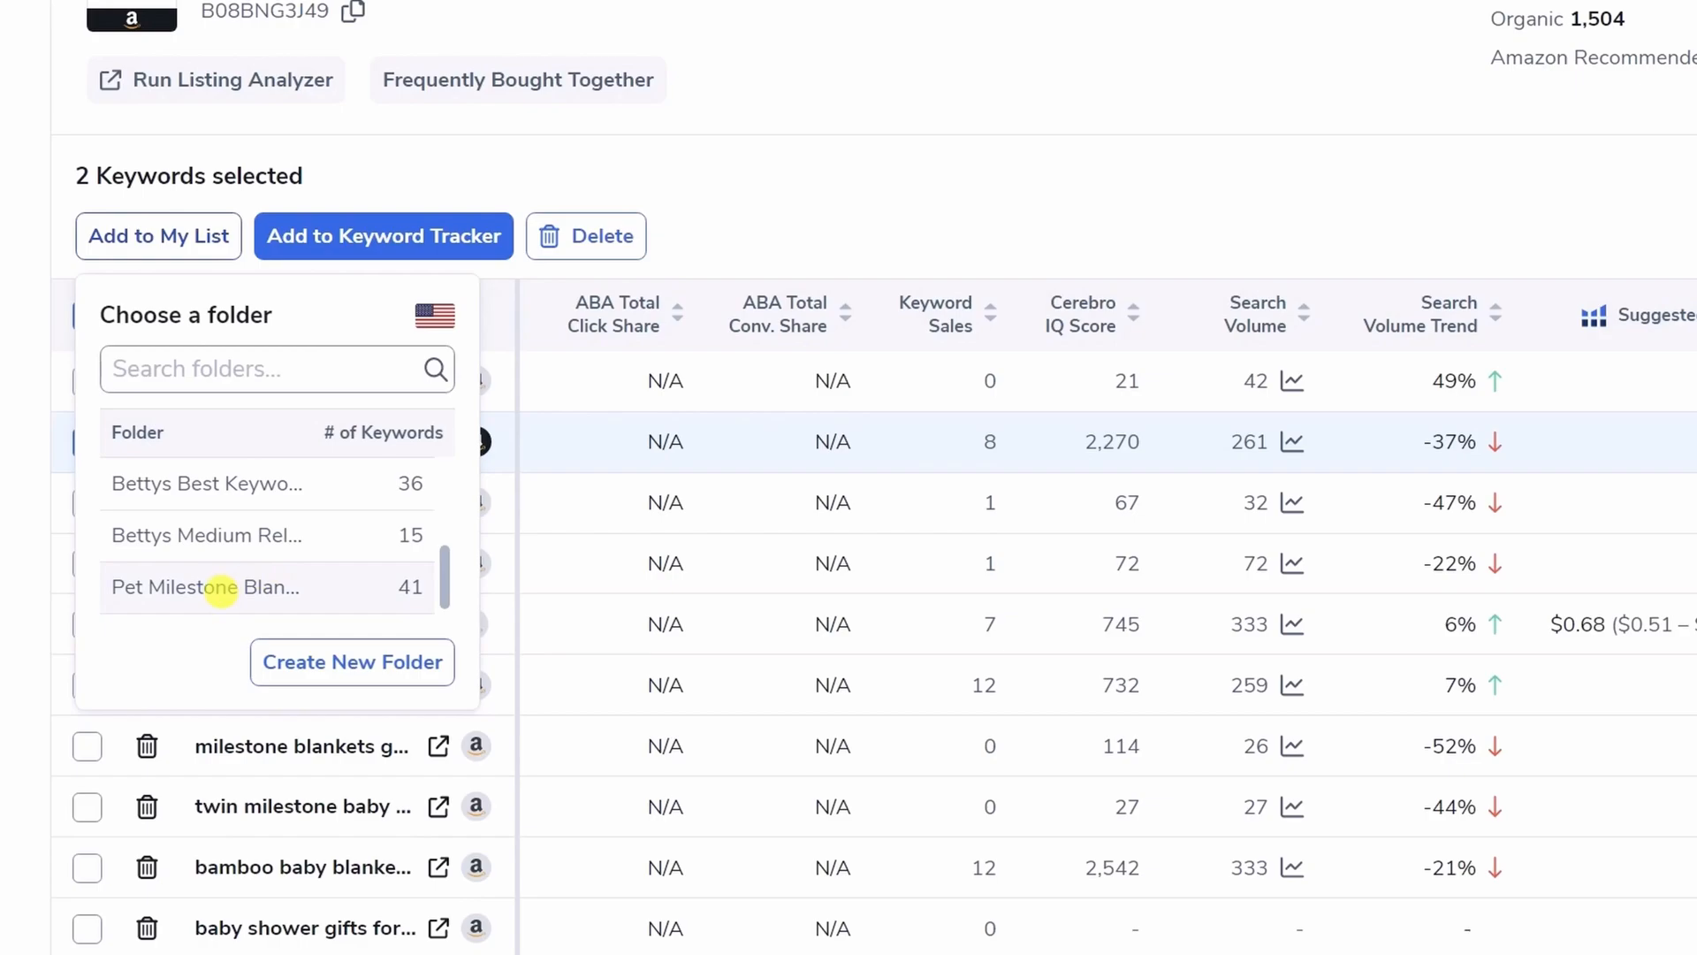
click(221, 588)
Step: Filter the Cerebro results to phrases containing any of pet, puppy, dog, cat, pets, dogs, puppies, and review the matching keywords
scroll(1318, 76, up, 3)
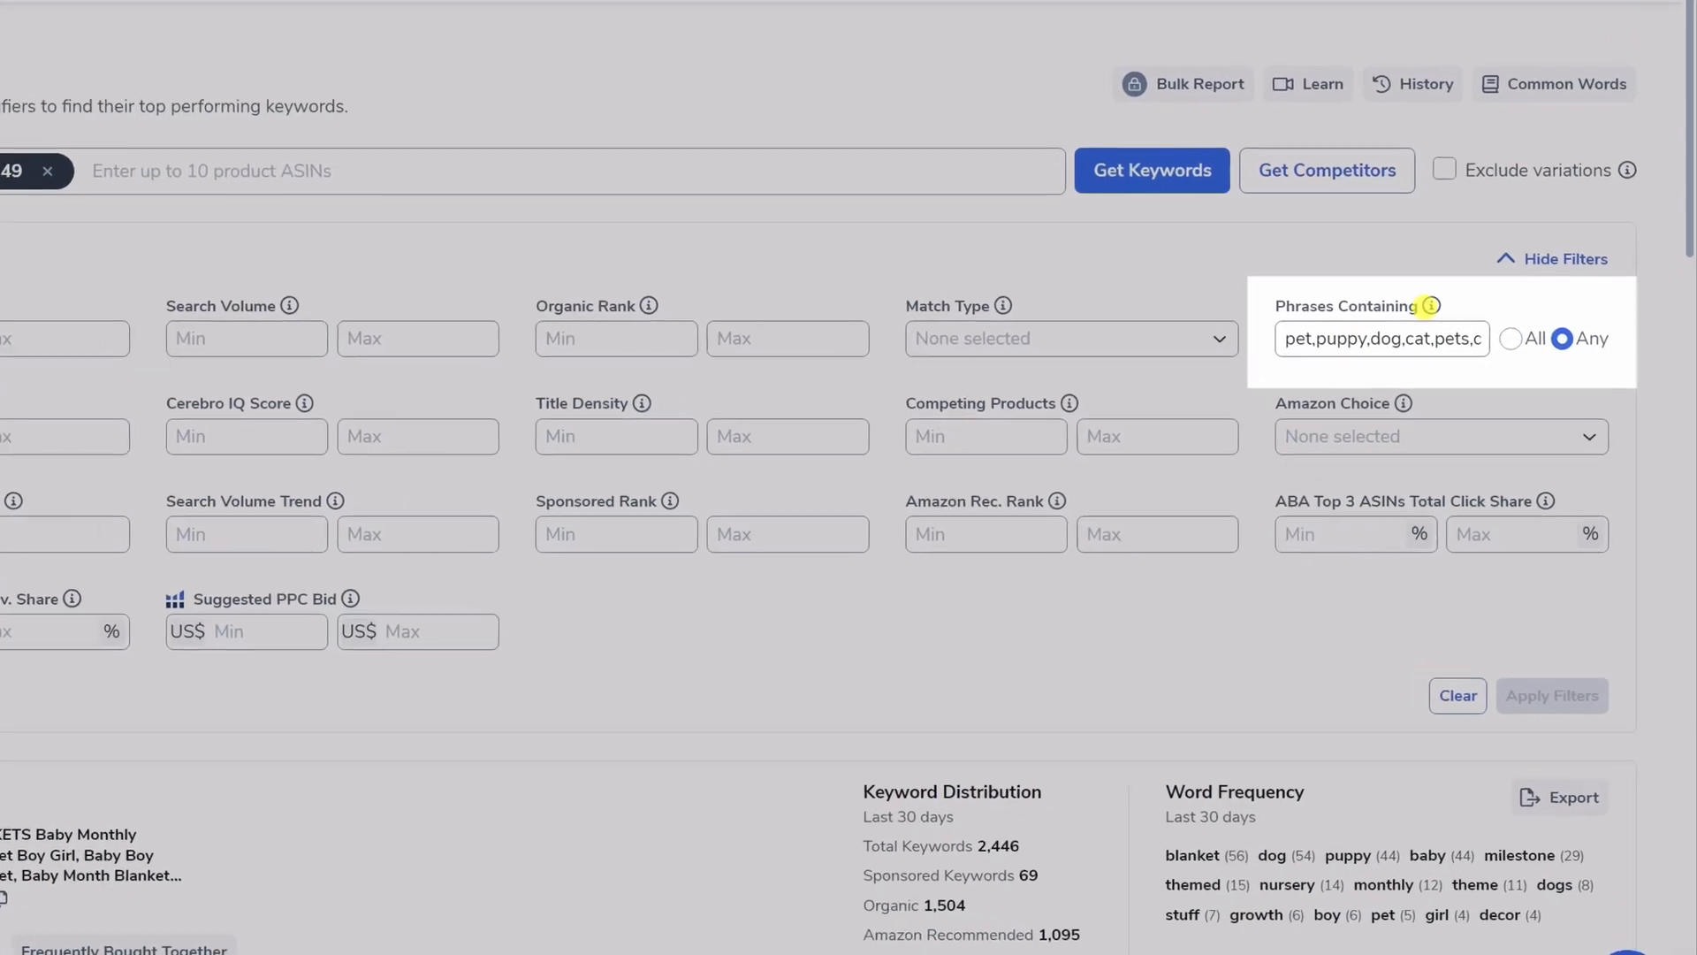
mouse_move(1432, 306)
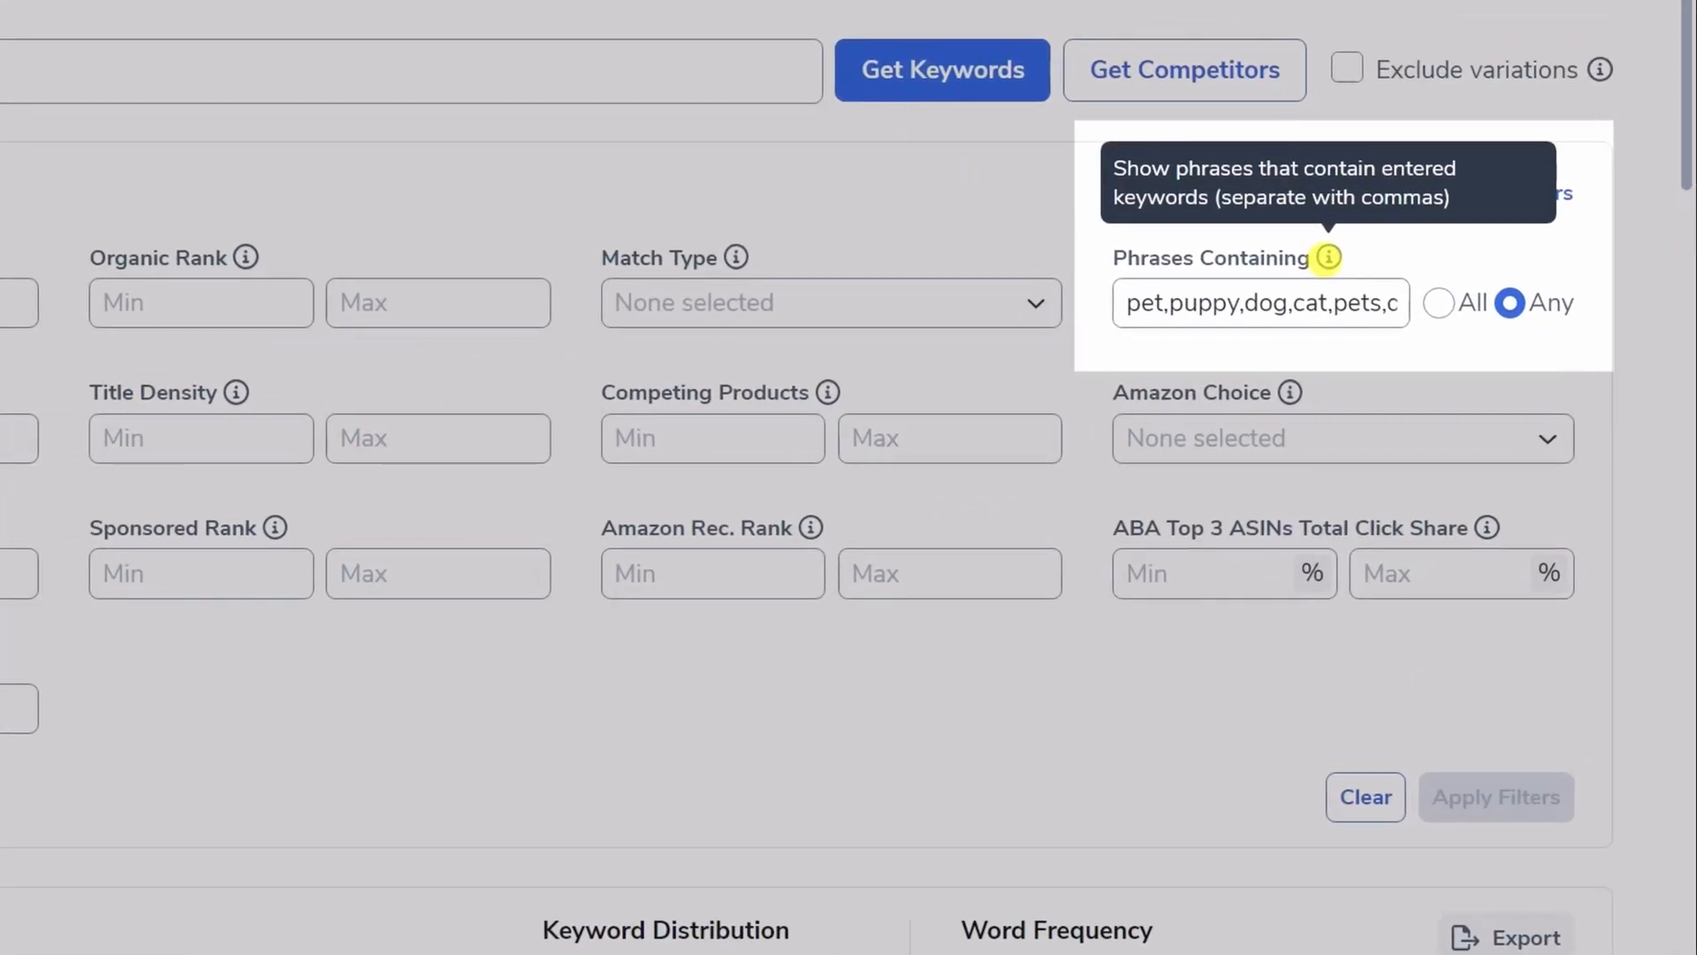
drag(1169, 303, 1402, 307)
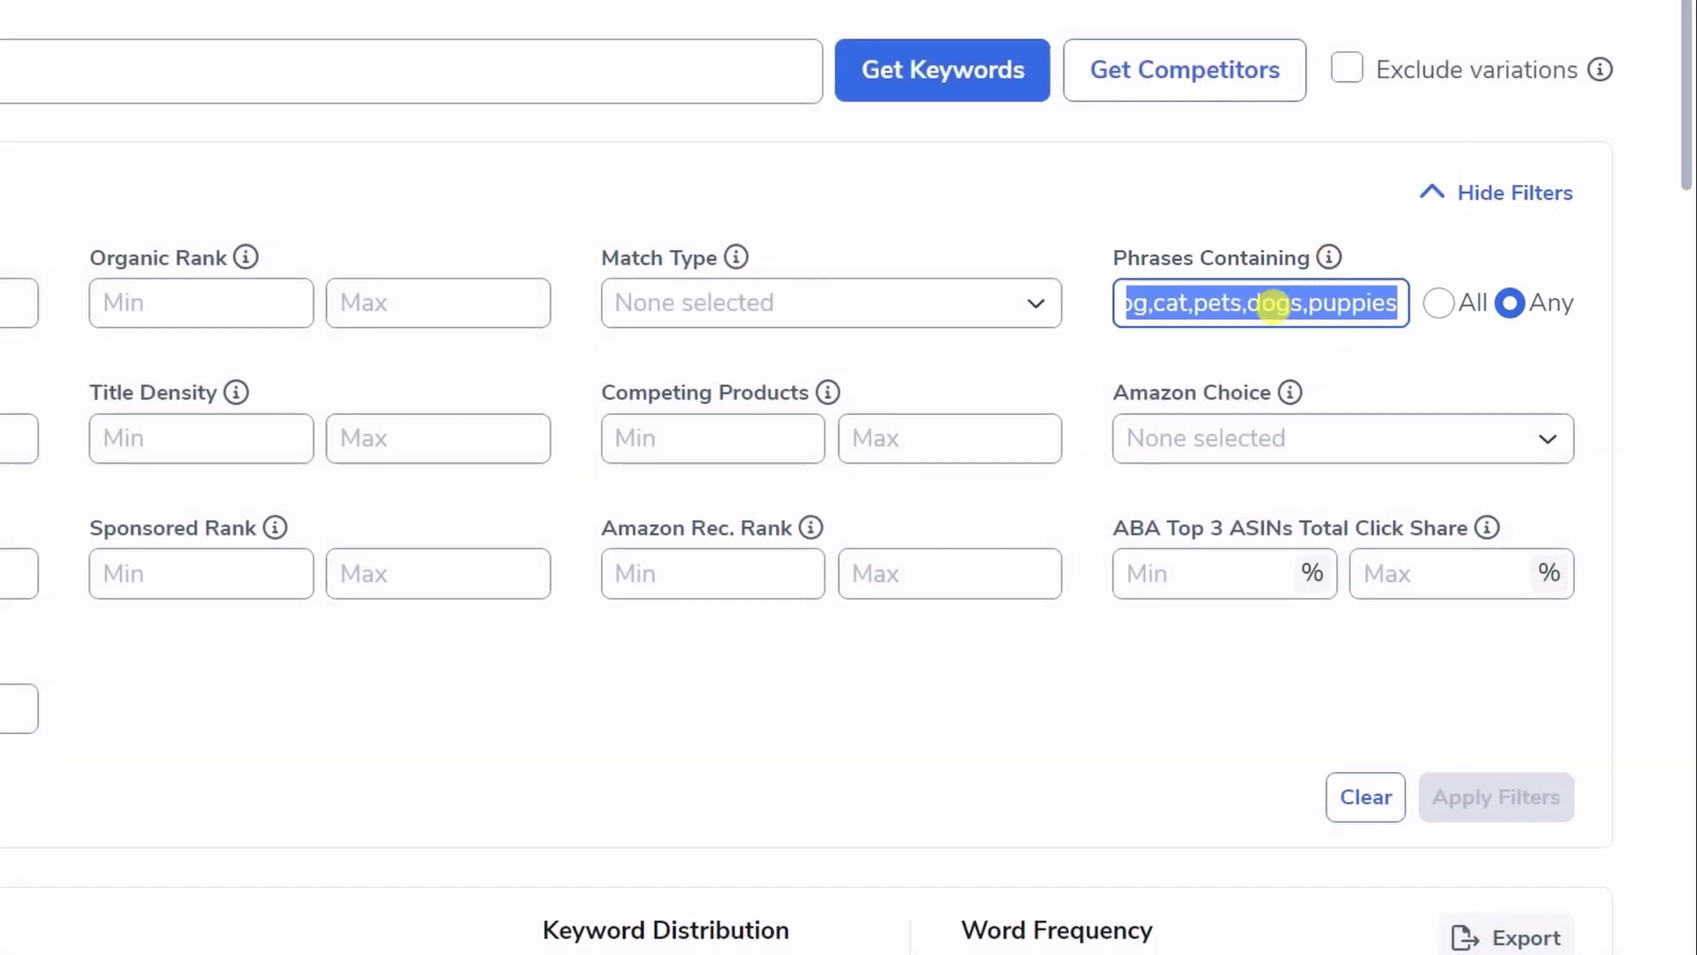
click(1218, 221)
scroll(796, 644, down, 7)
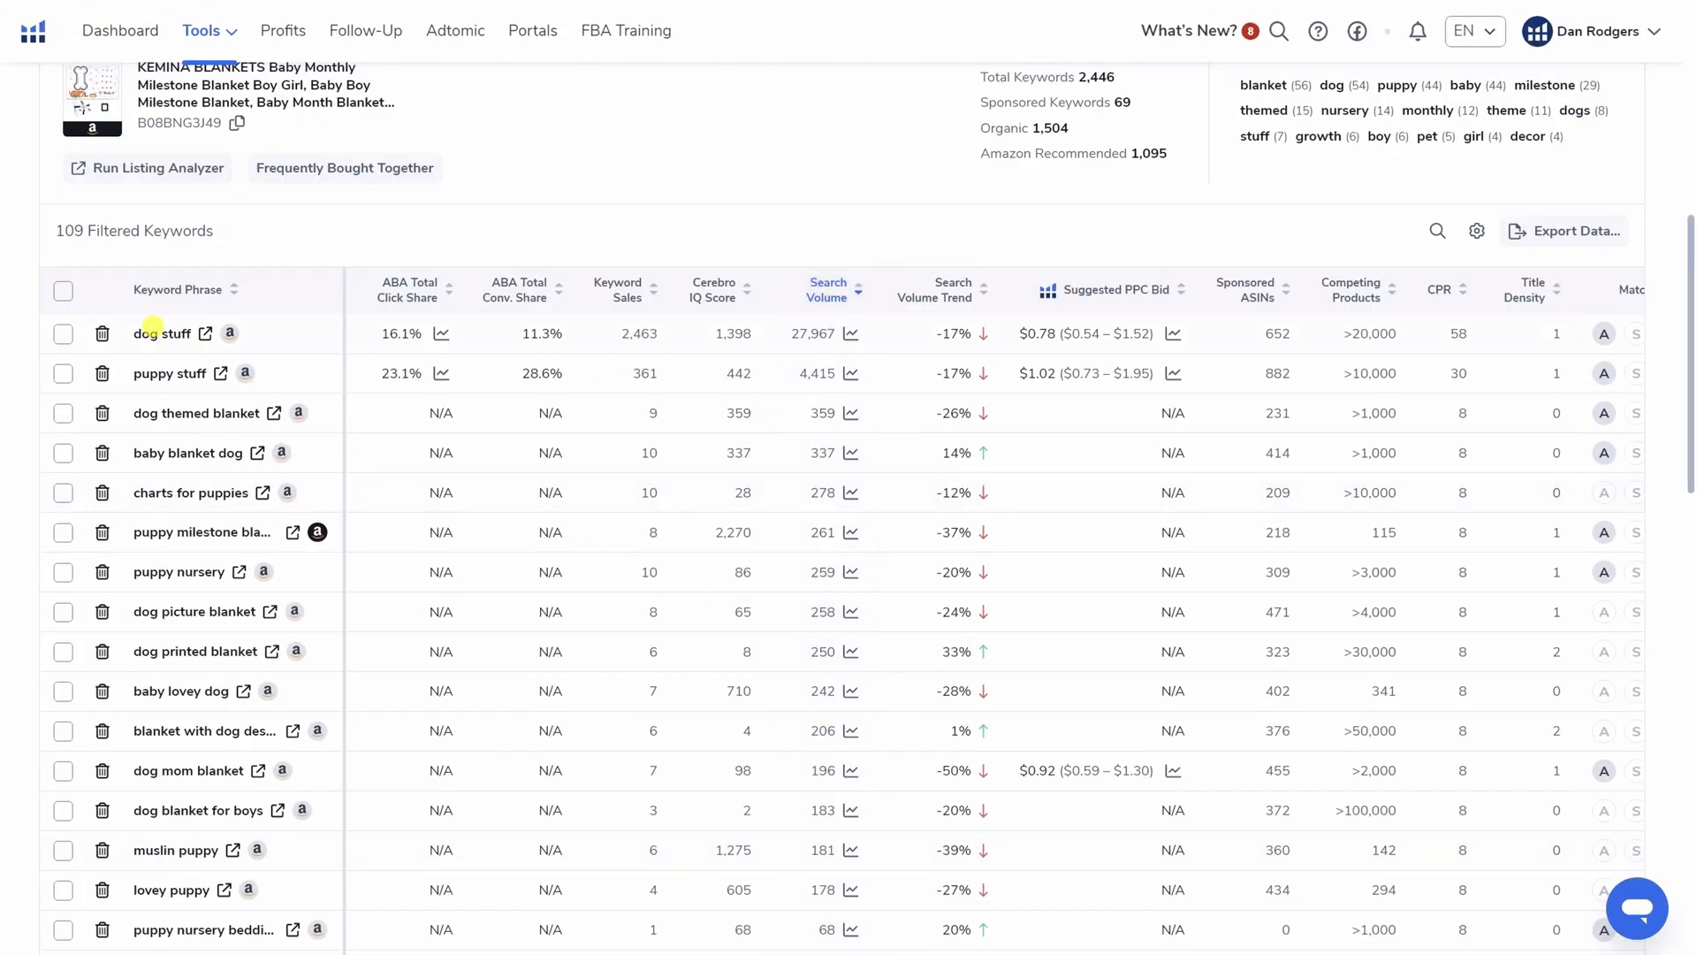
Step: Open the Pet Milestone Blanket folder in My List - Keywords and sort it by search volume, highest first
scroll(180, 341, up, 7)
click(202, 30)
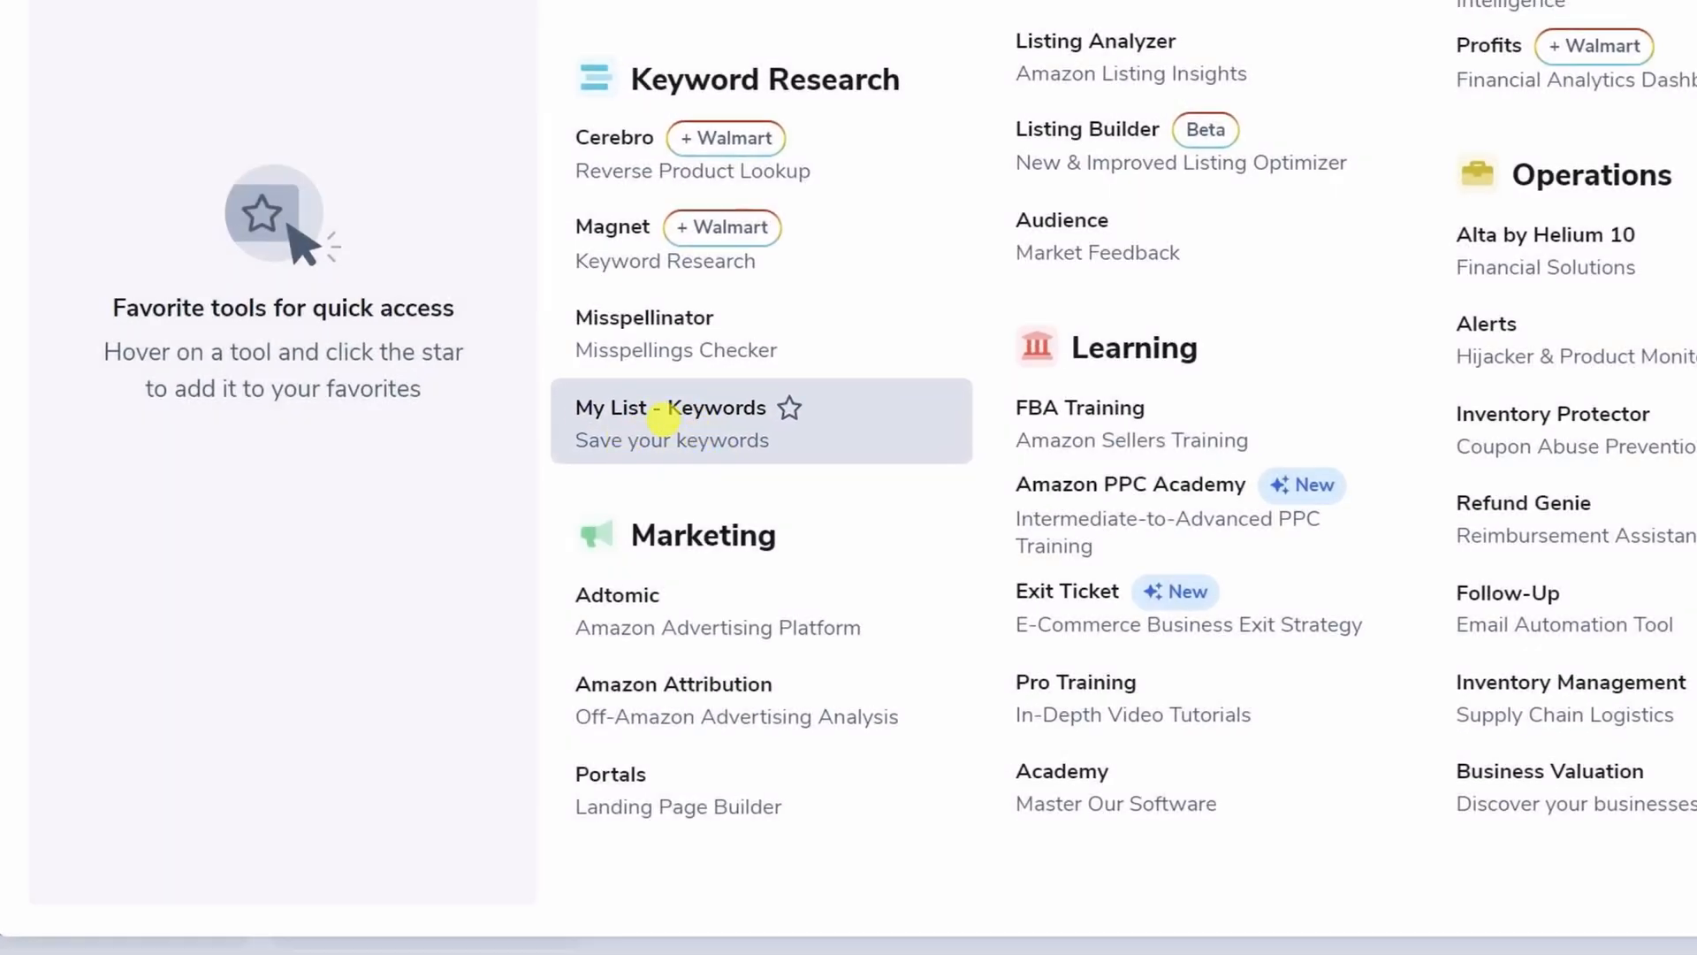
click(663, 415)
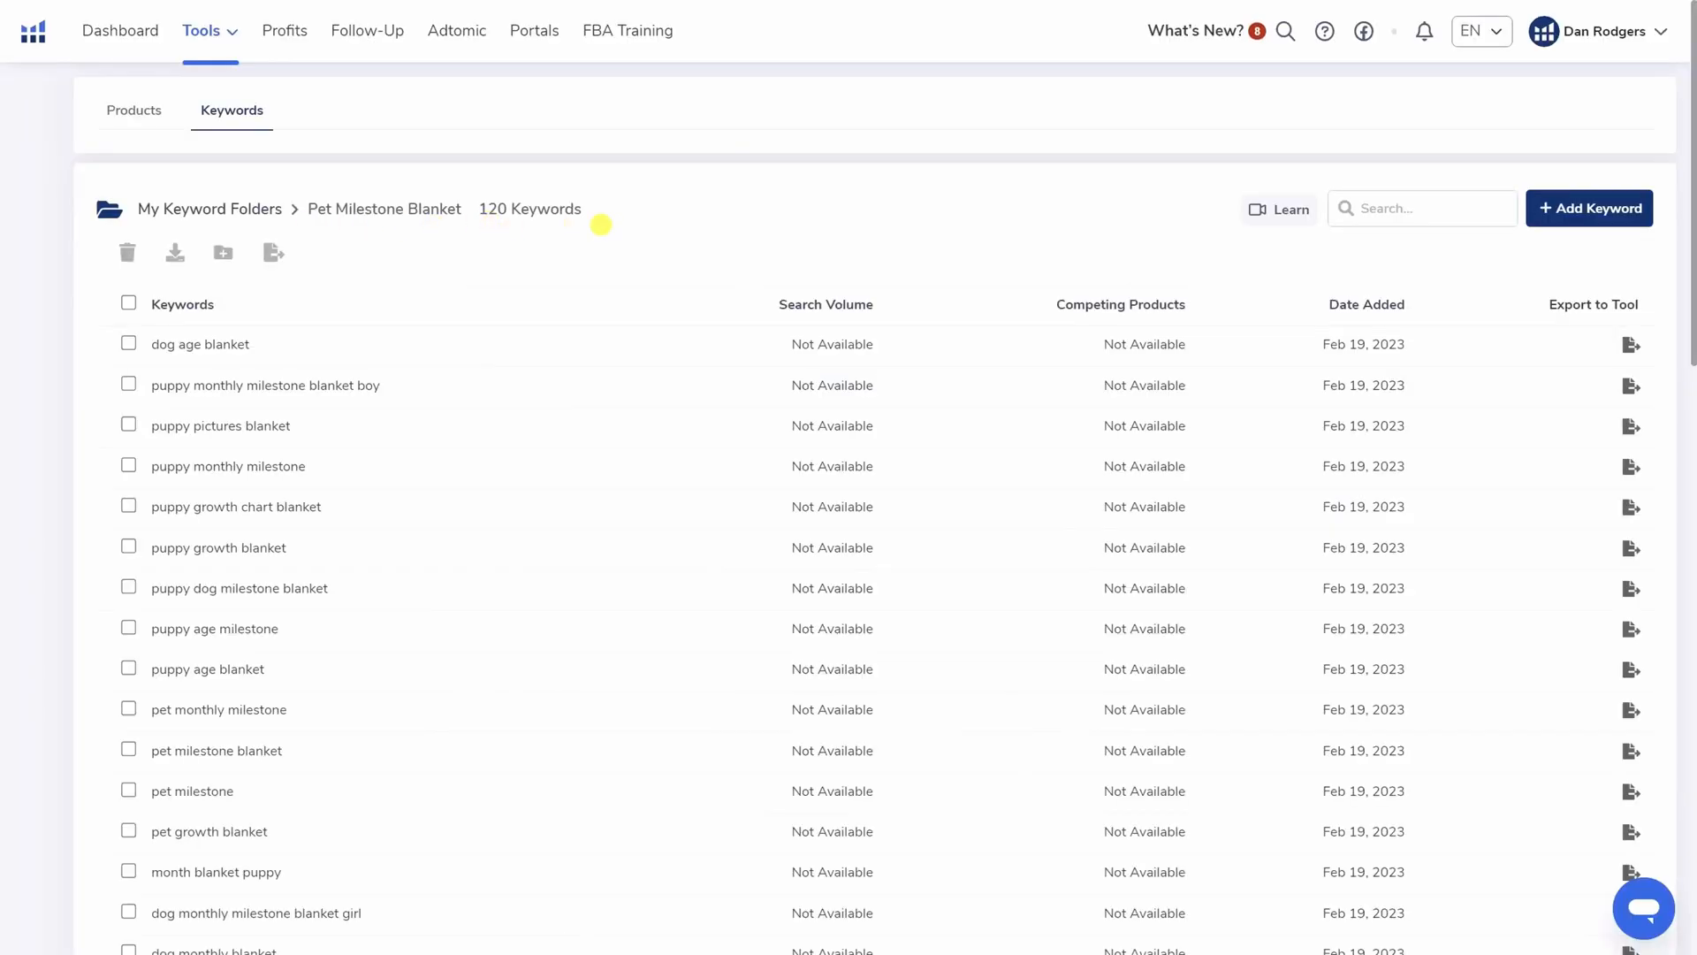
click(128, 303)
click(807, 301)
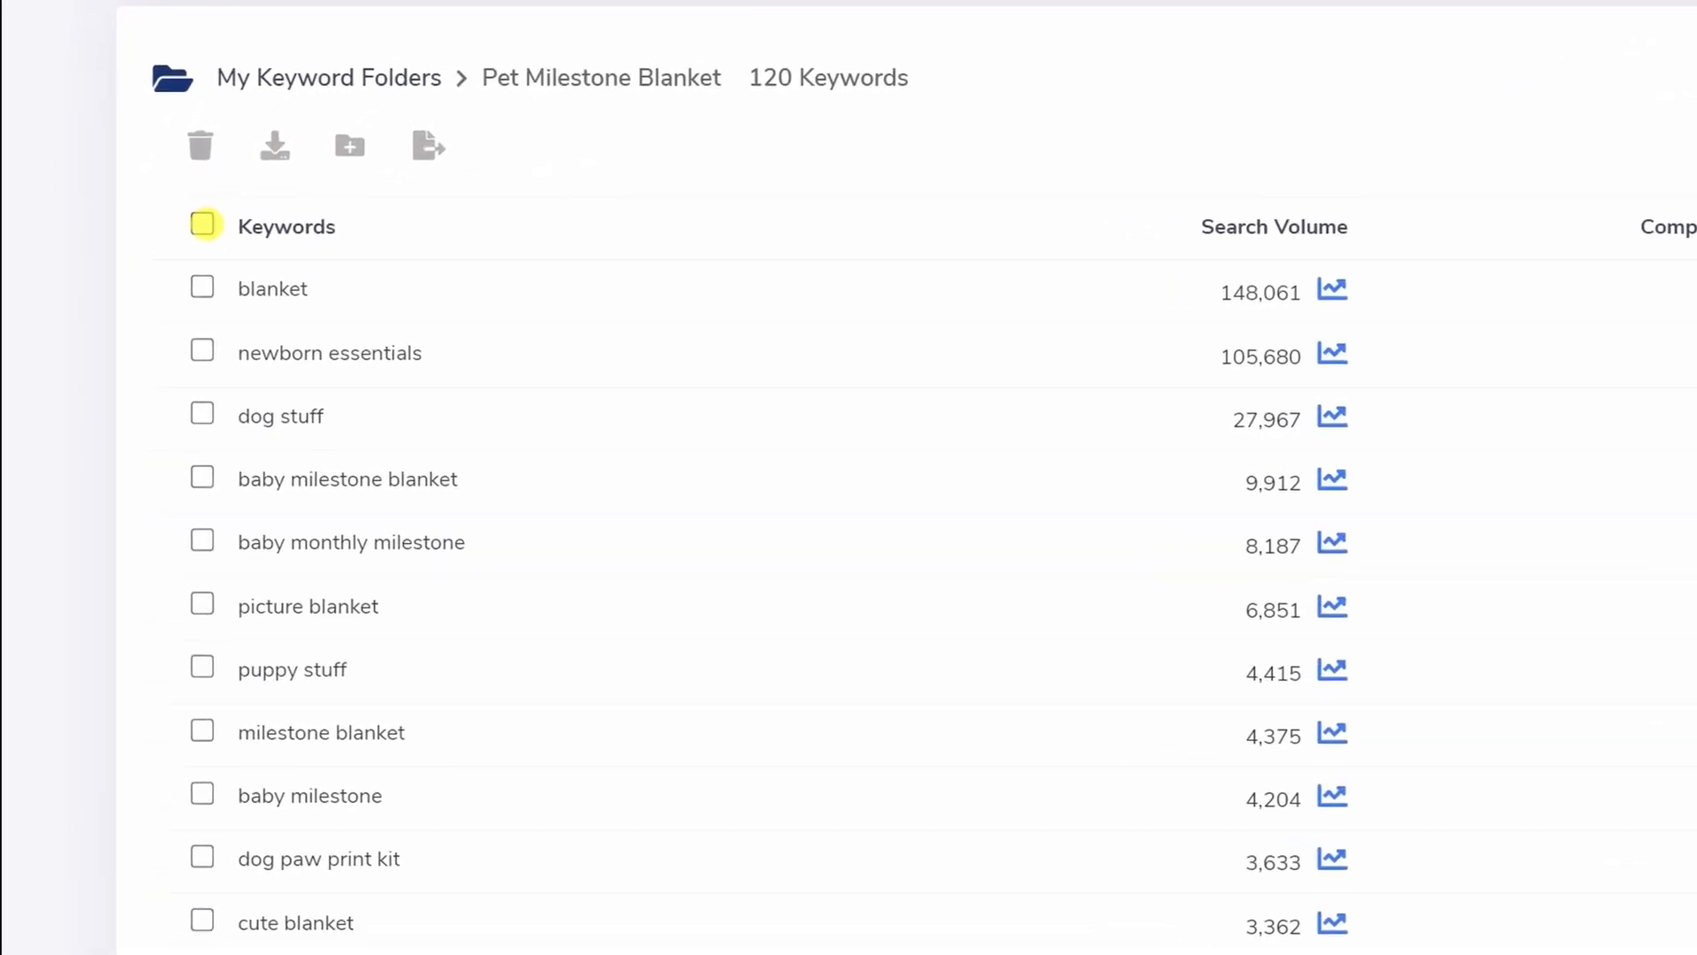
Step: Download all keywords in the Pet Milestone Blanket folder as a CSV and open the file in Excel
click(203, 224)
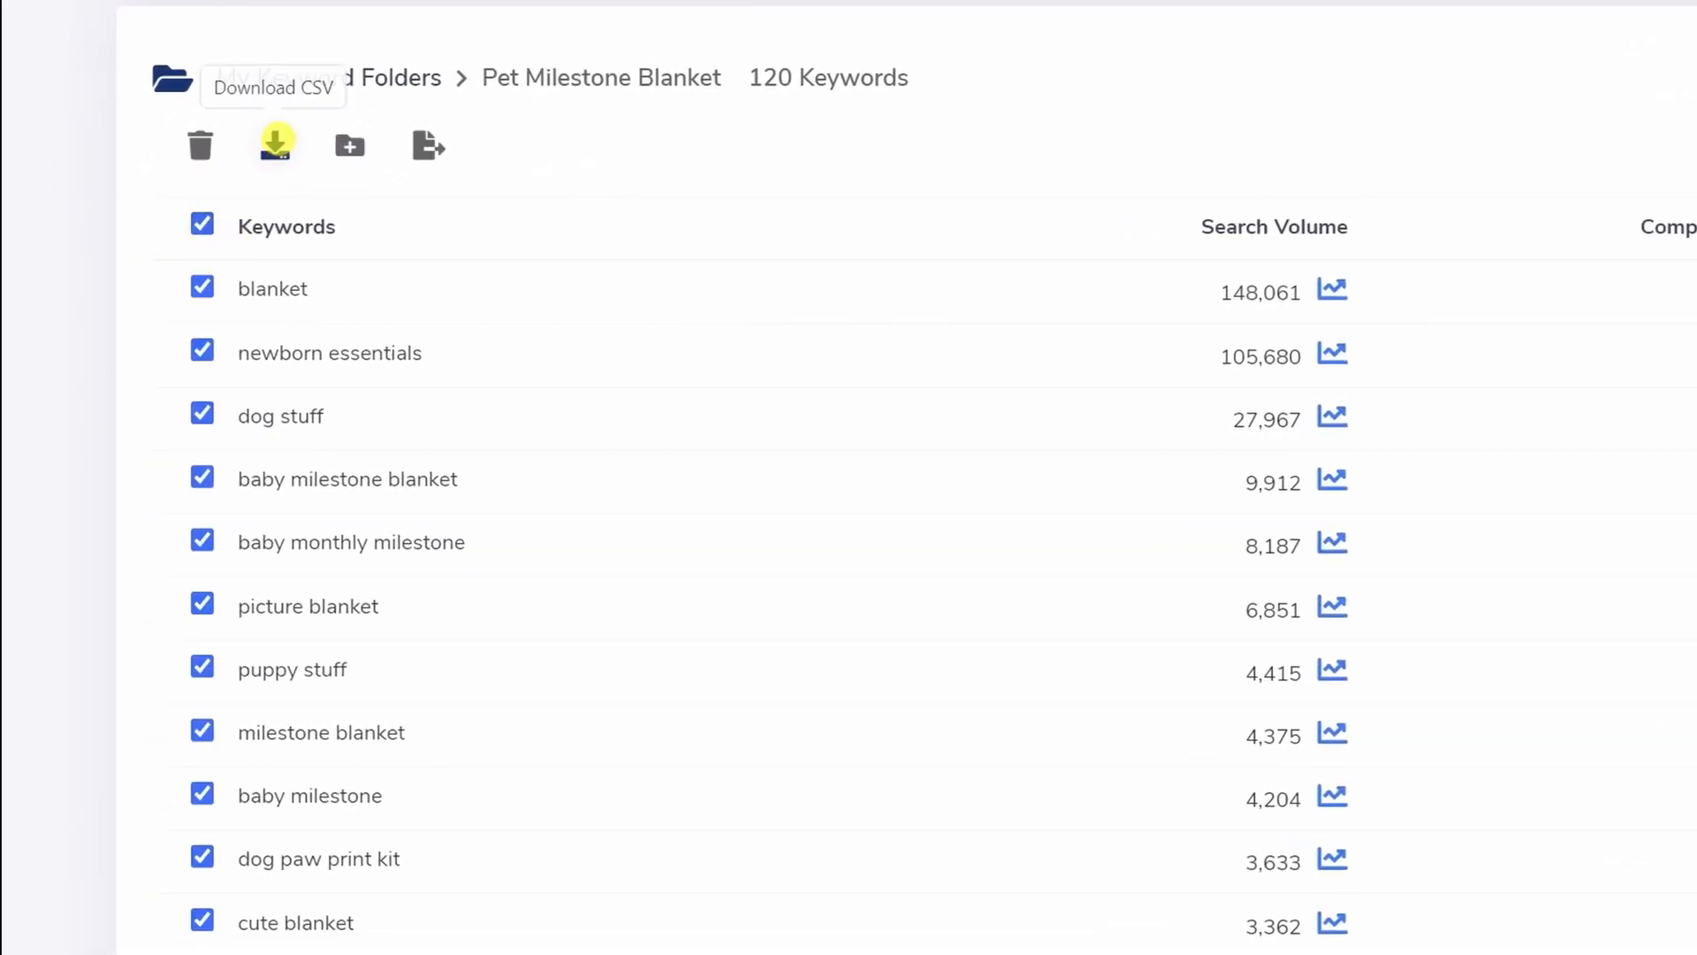
click(275, 140)
click(107, 924)
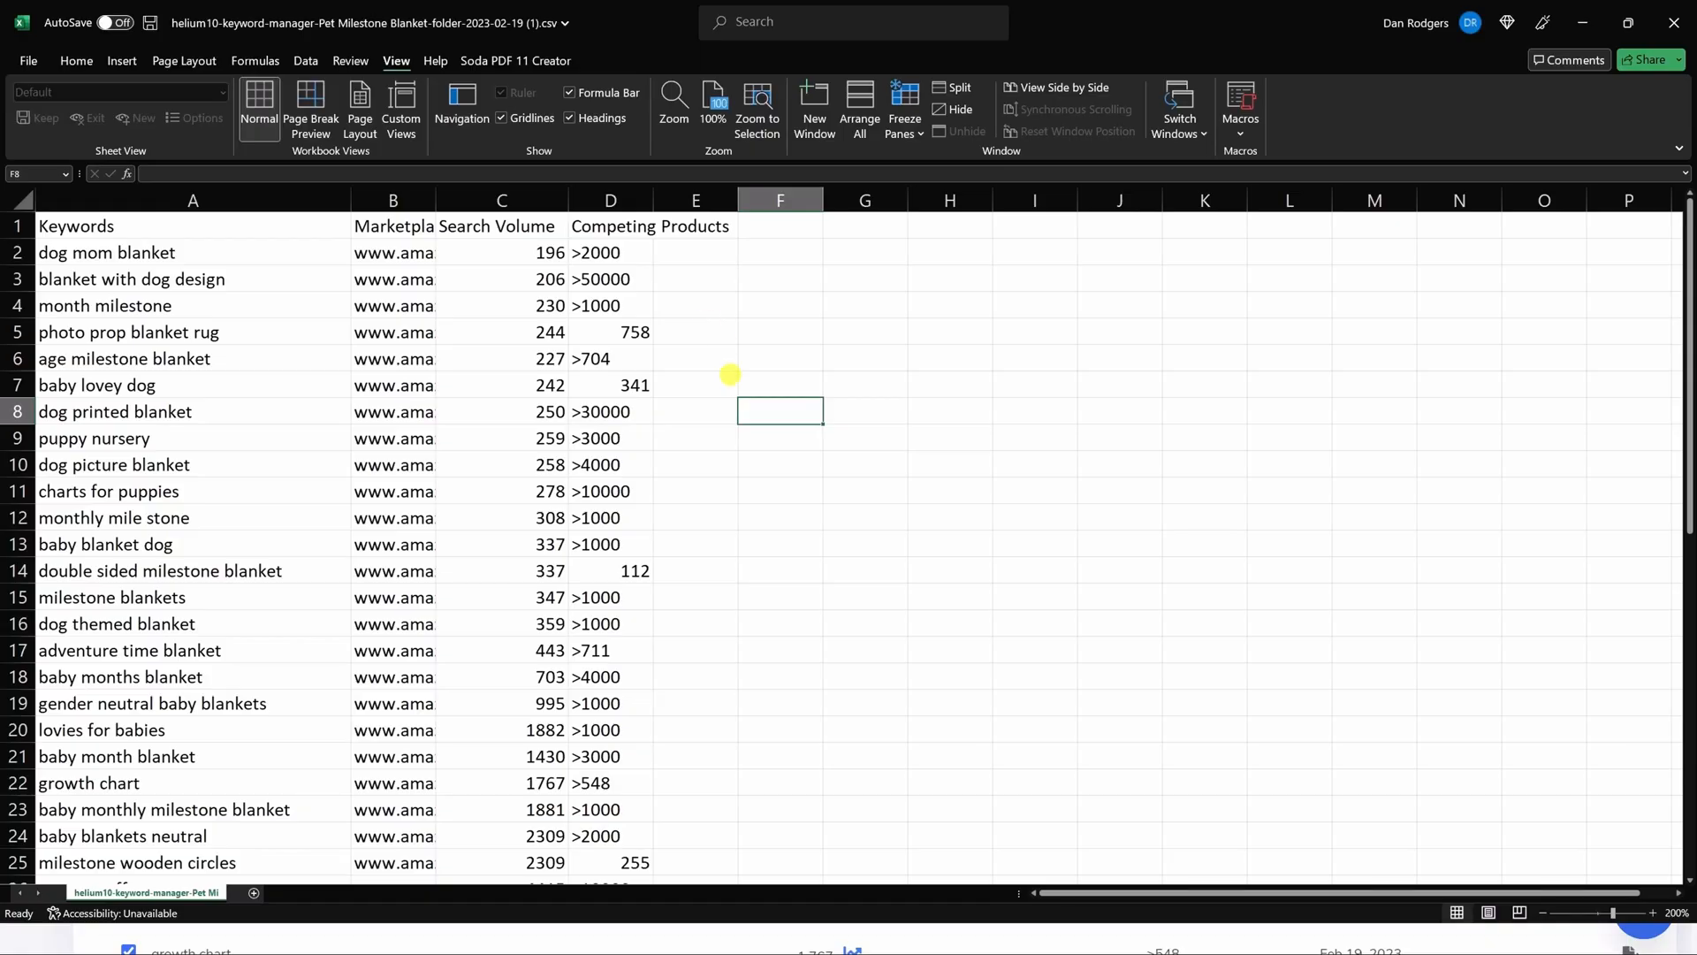
Step: Delete the Marketplace column from the keyword spreadsheet
click(389, 200)
right_click(389, 200)
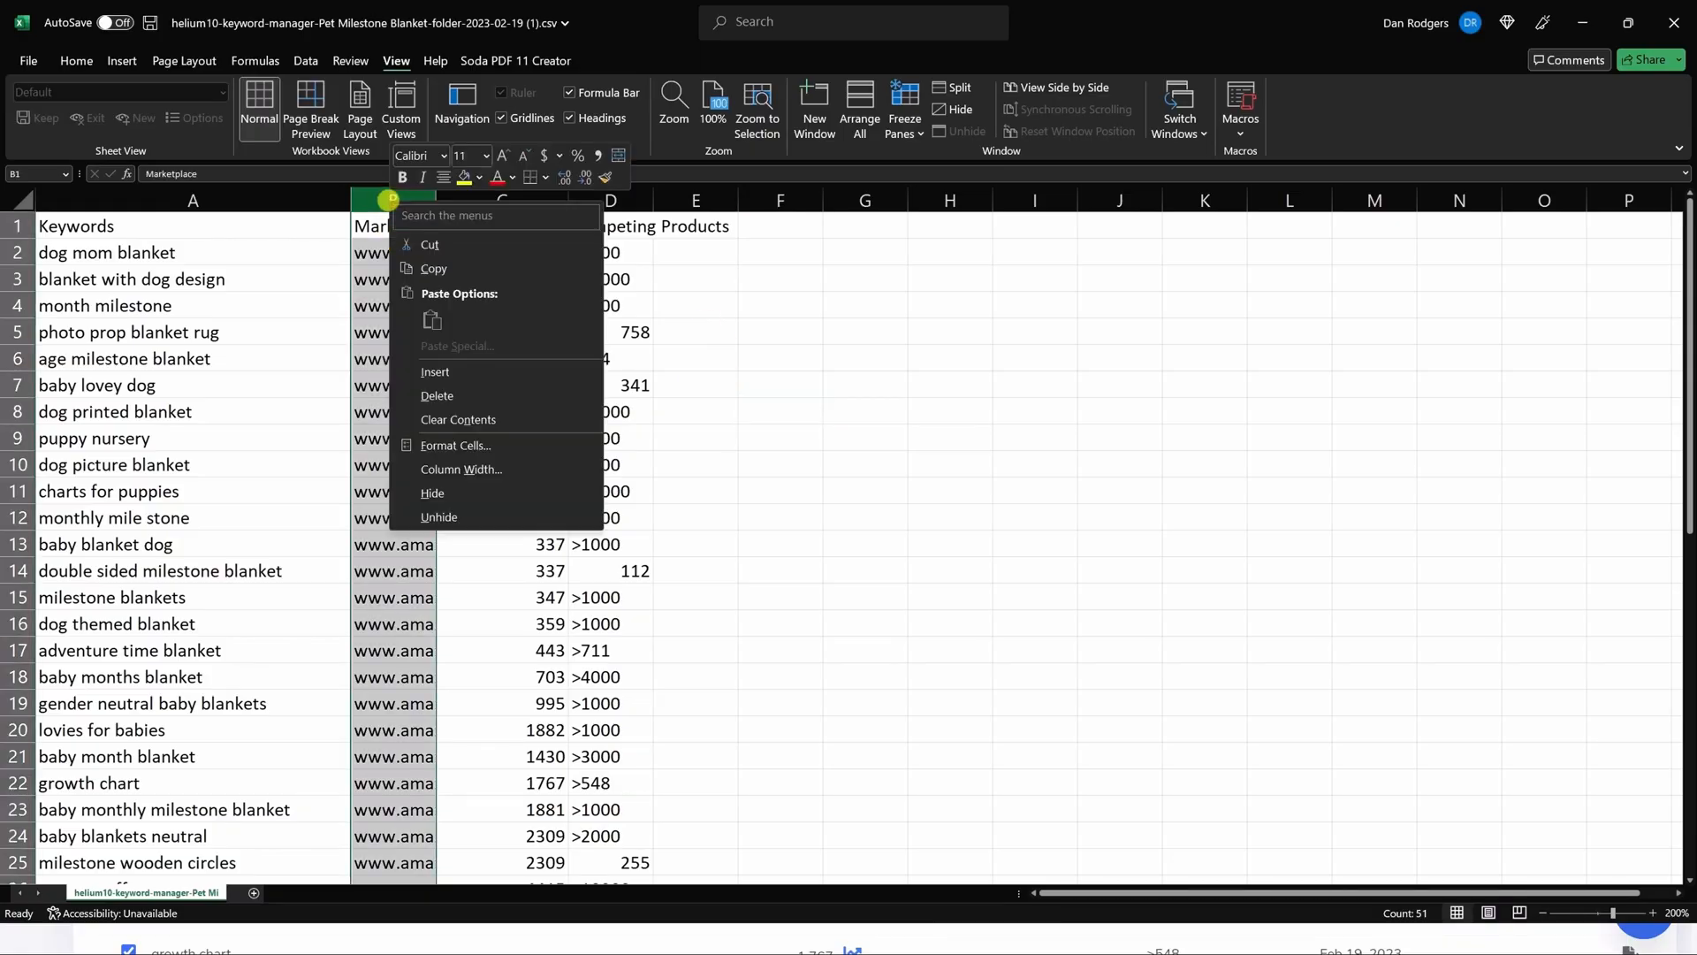
click(481, 395)
click(701, 384)
Step: Sort the spreadsheet by Search Volume from largest to smallest, expanding the selection to include the neighbouring columns
click(76, 60)
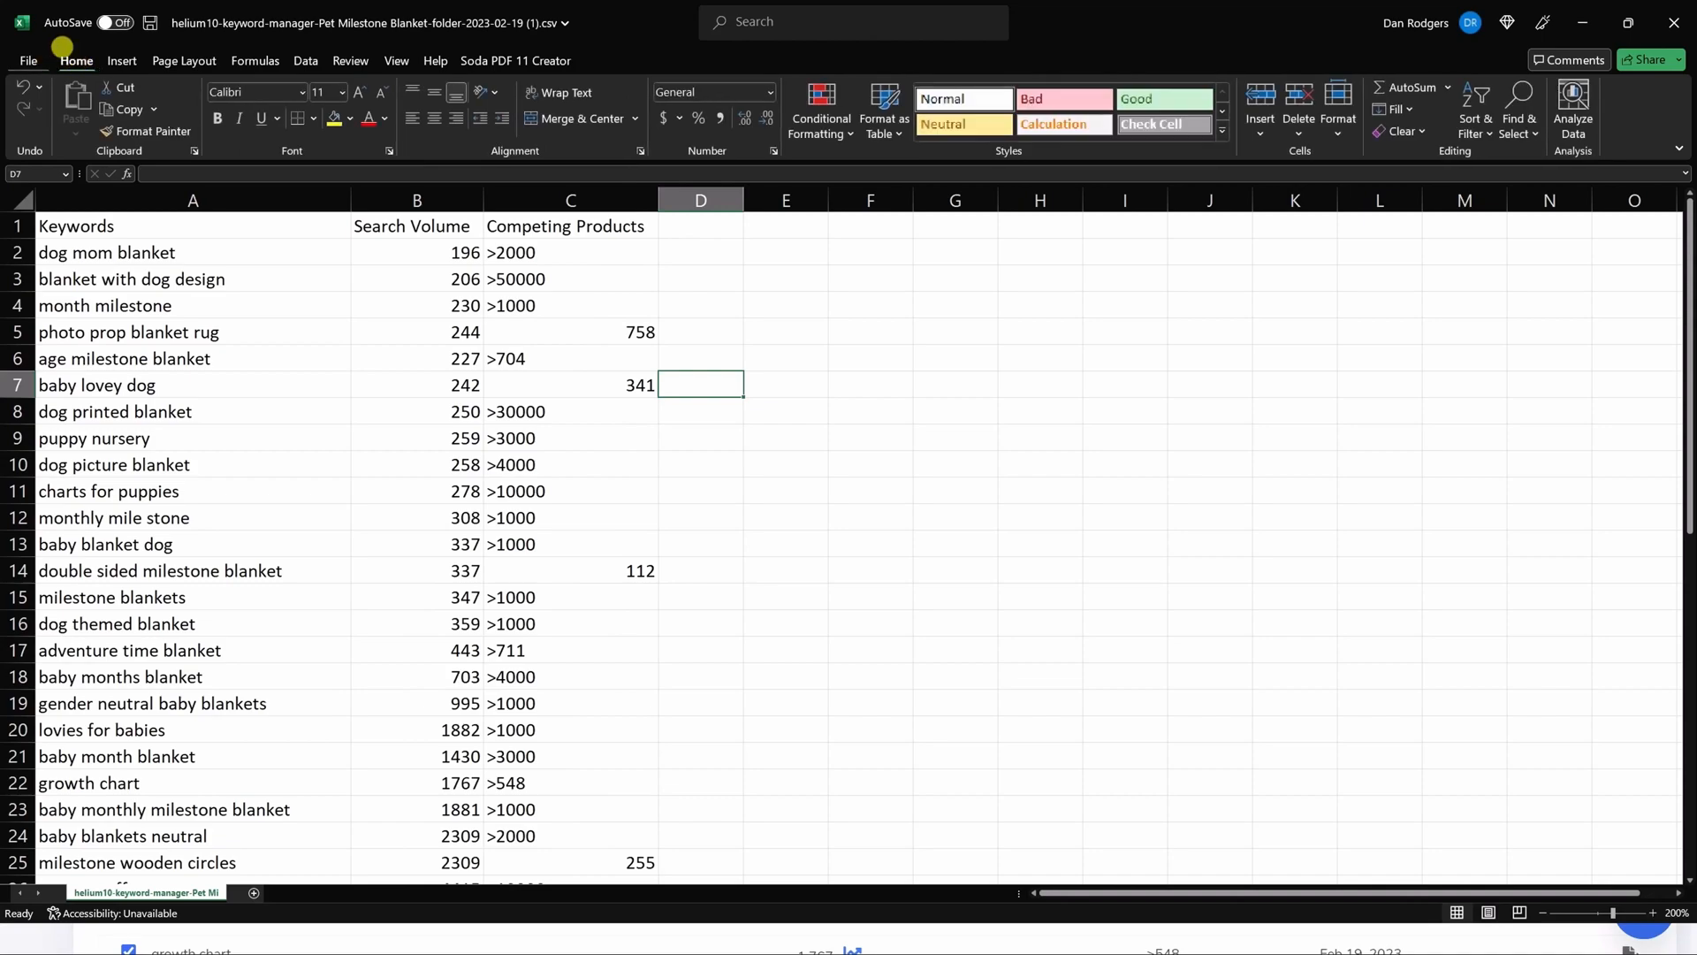
click(382, 198)
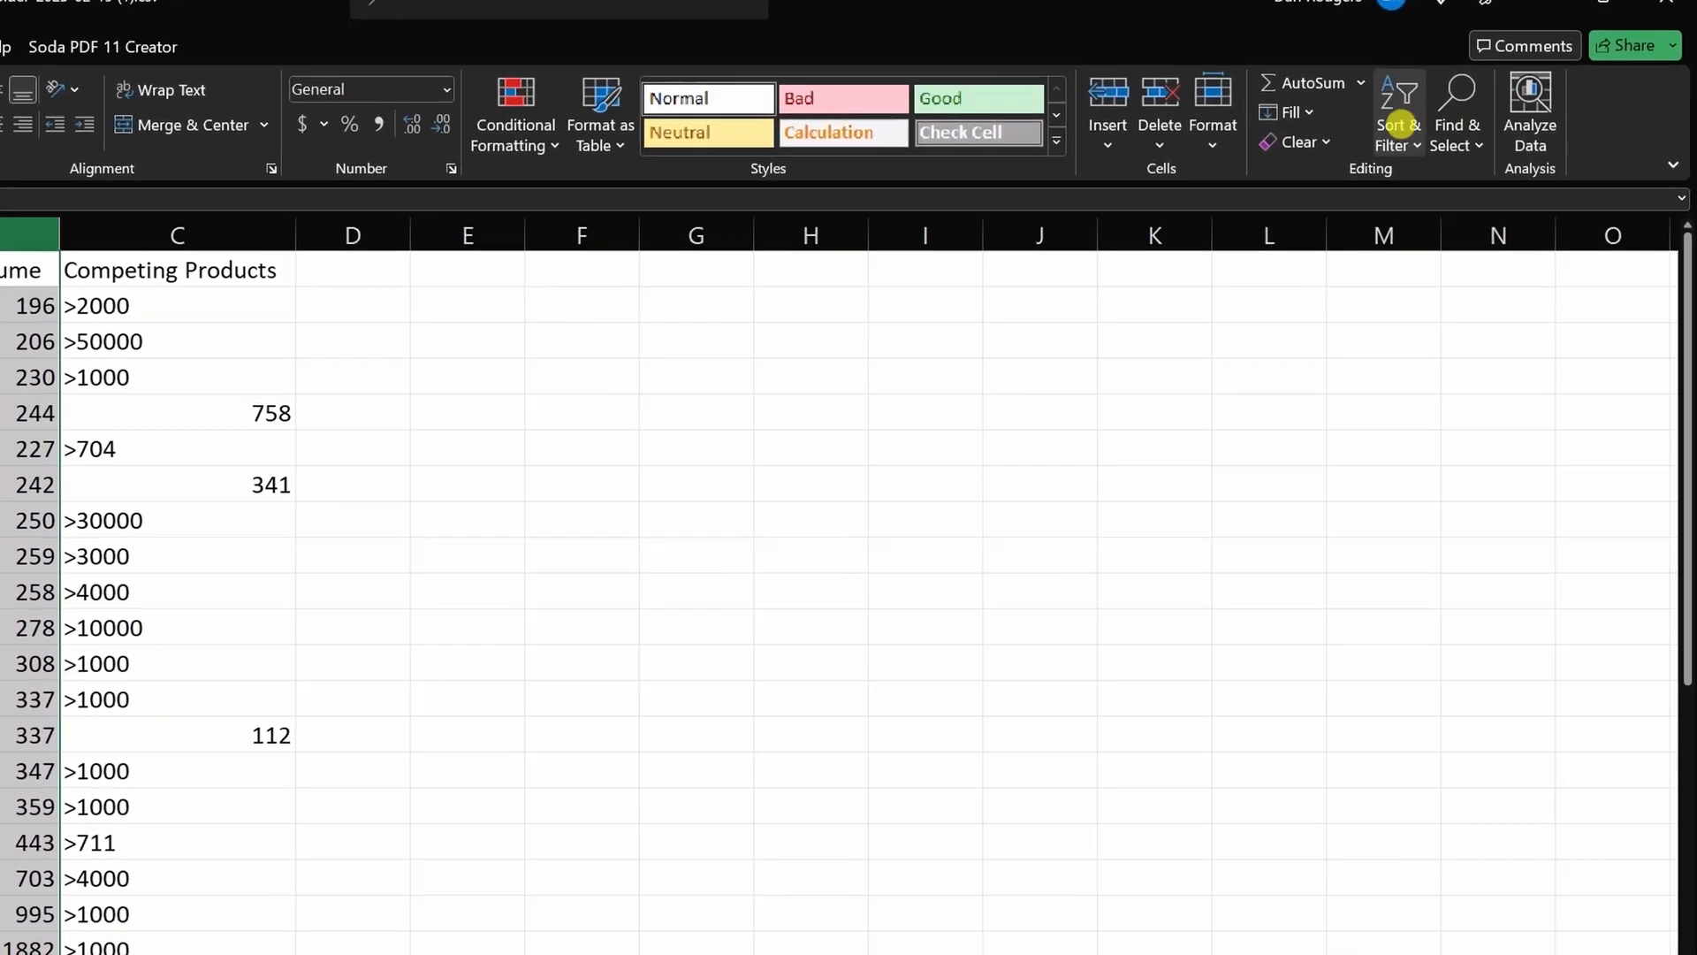
click(1471, 124)
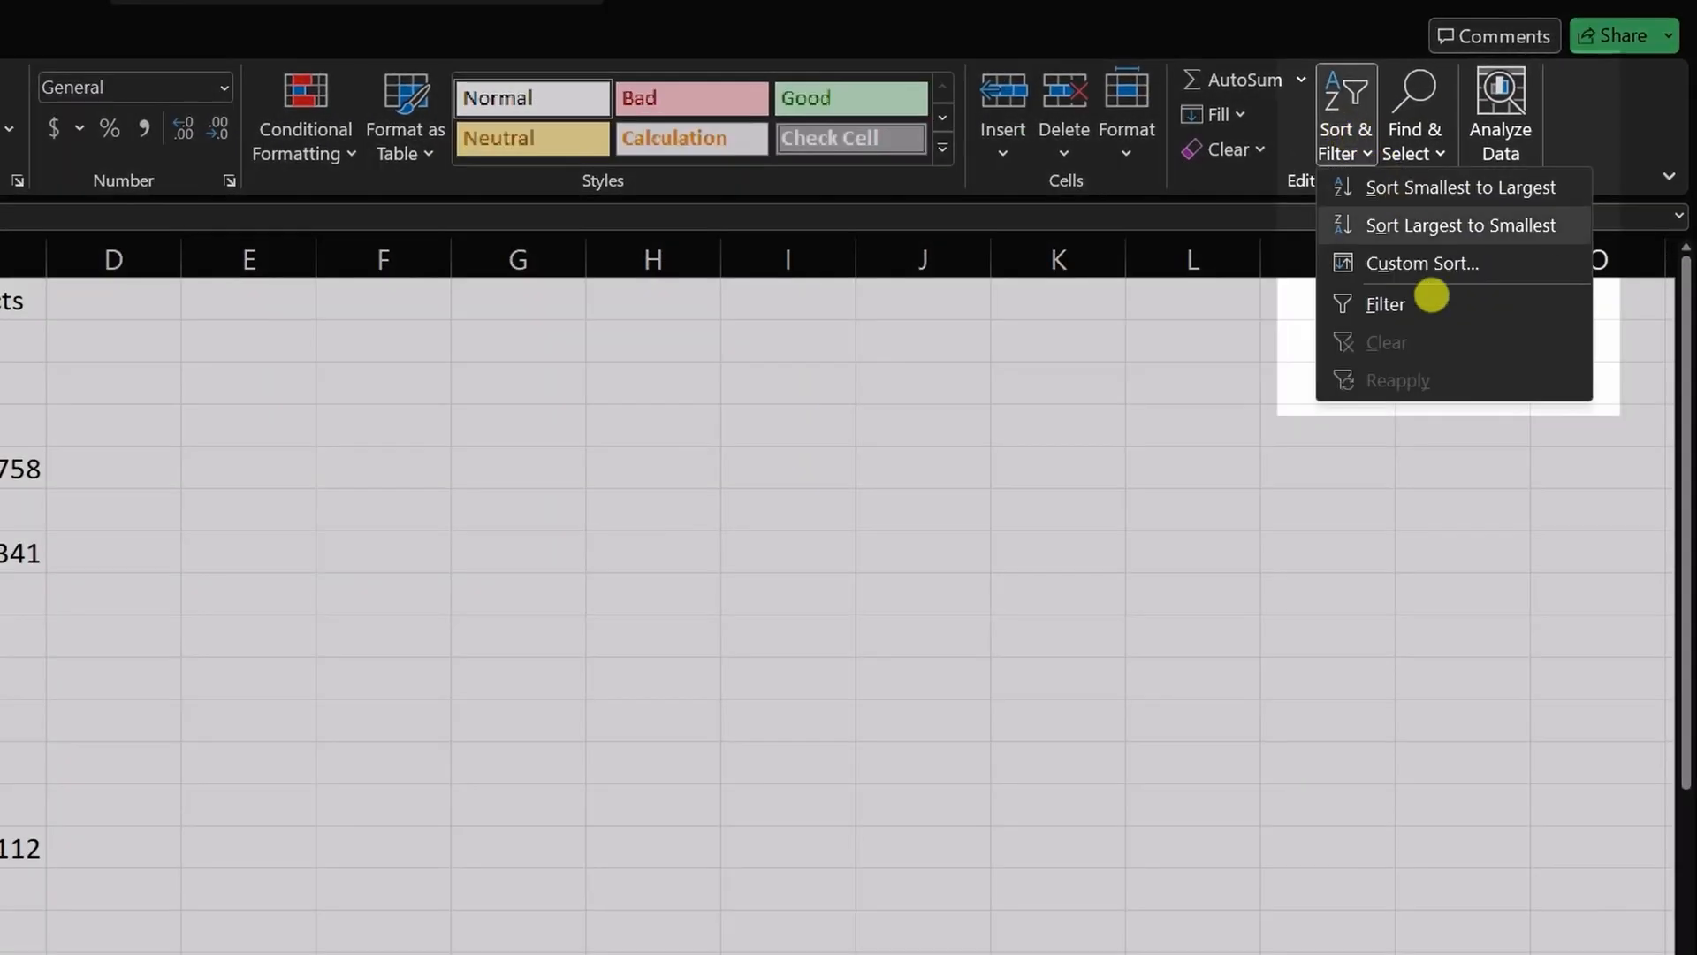
click(1402, 226)
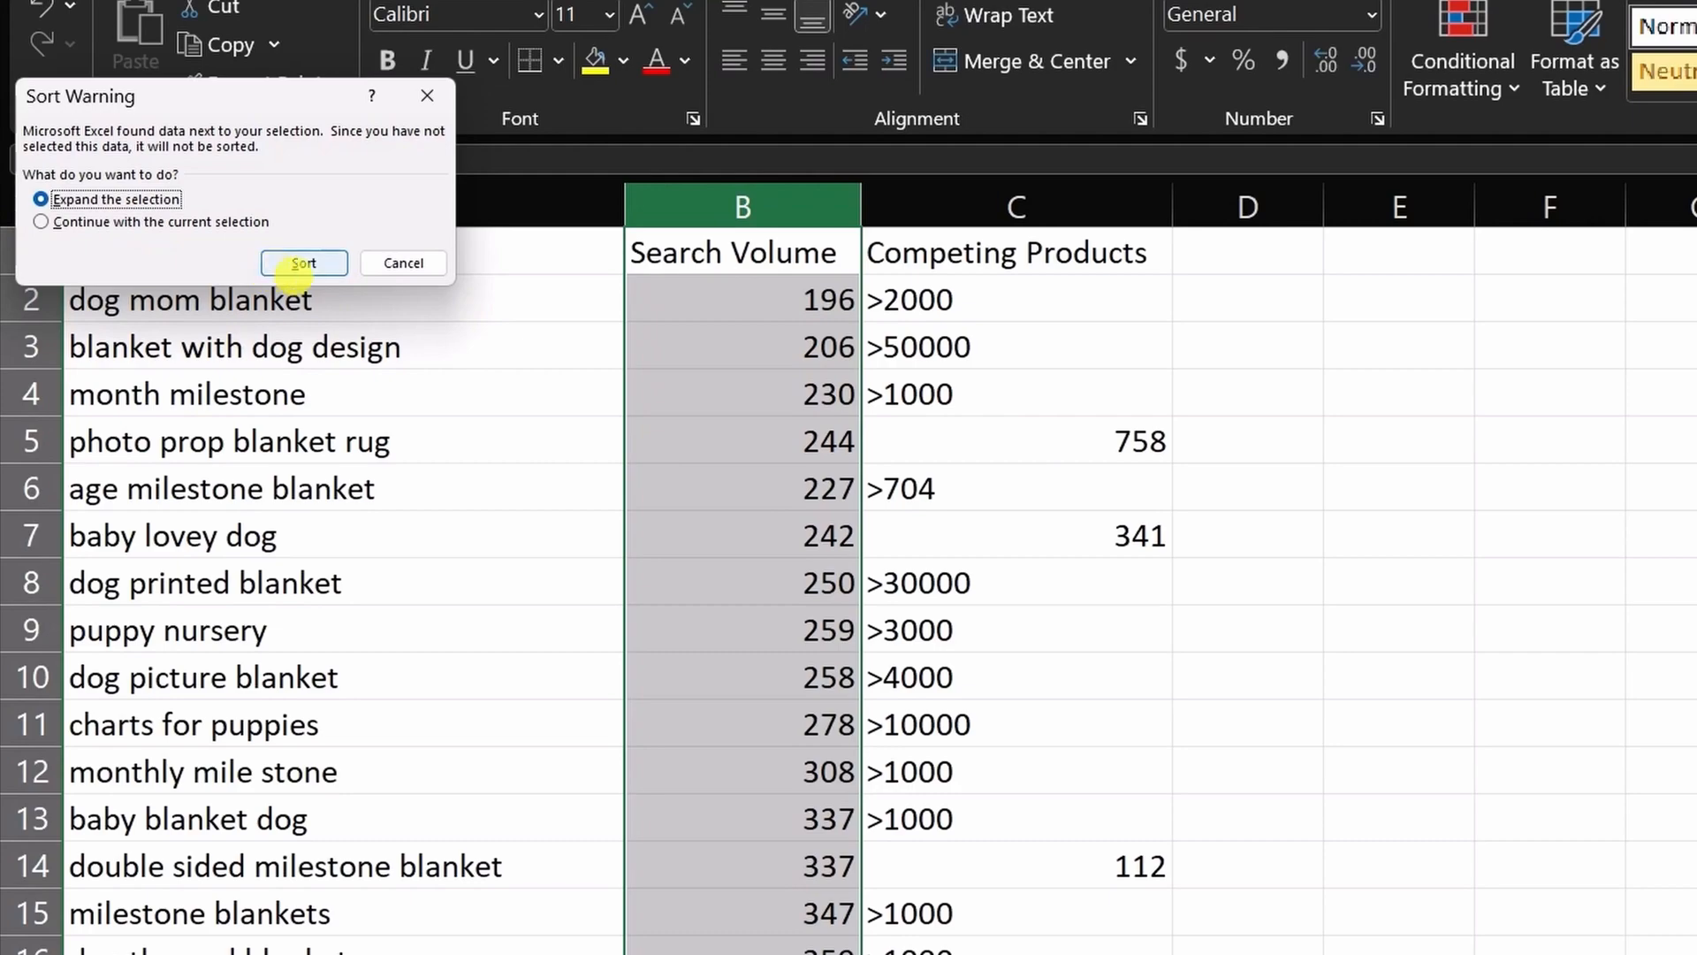
click(303, 263)
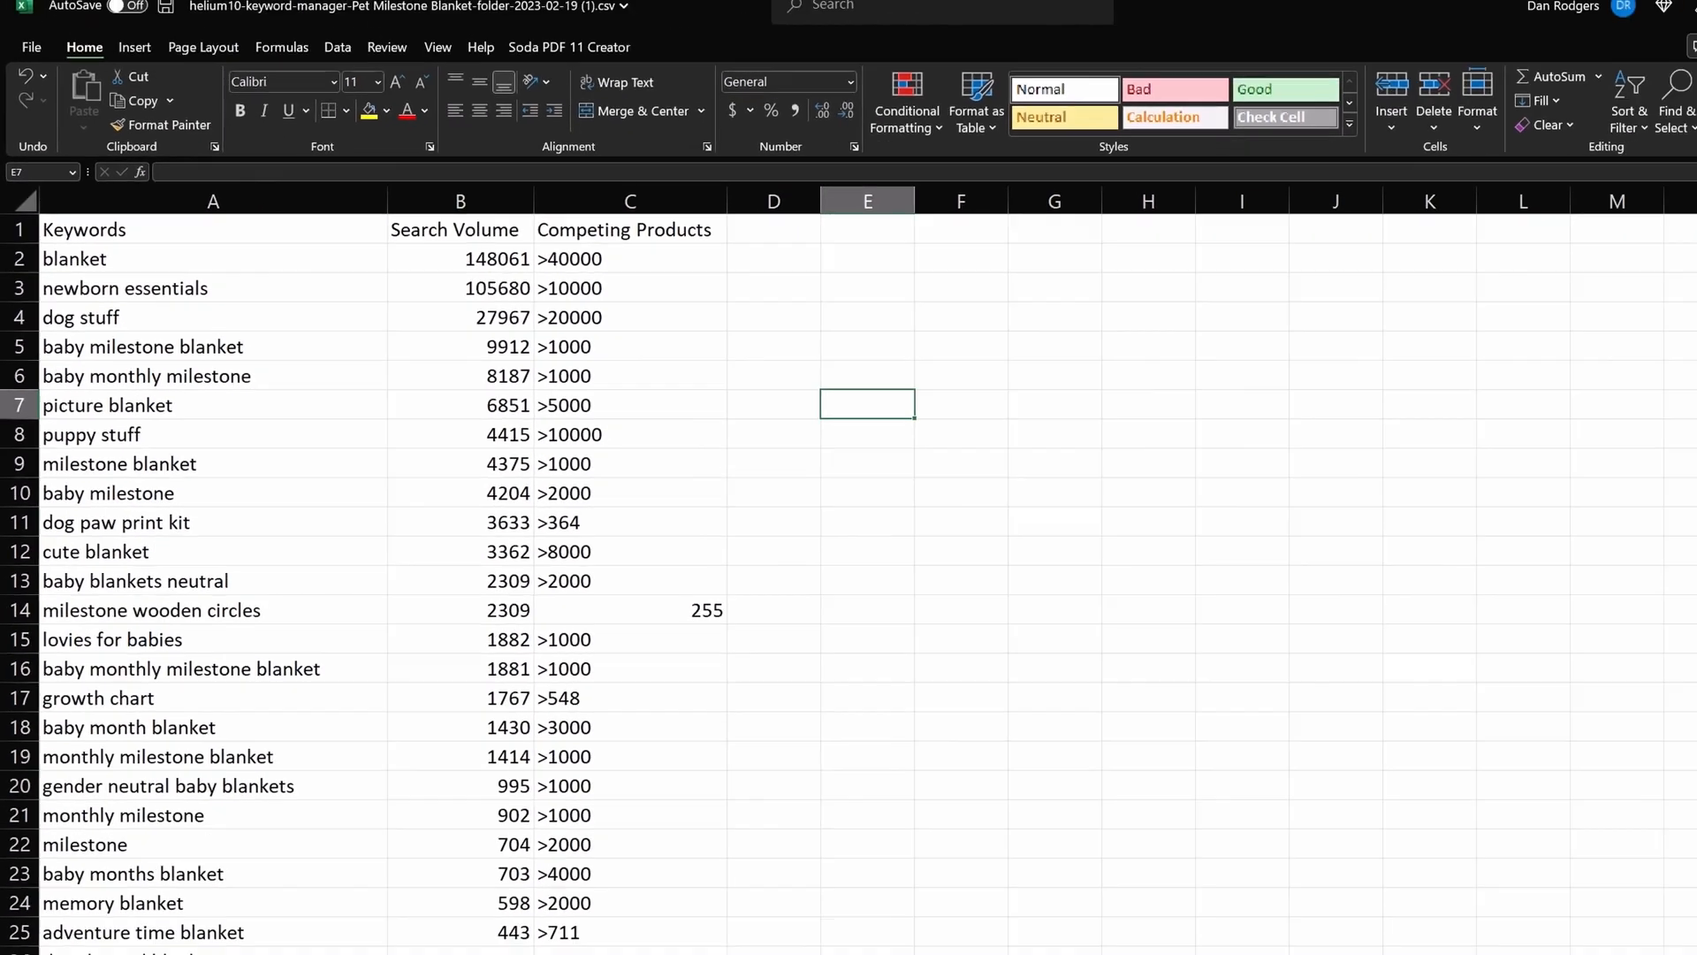
drag(1690, 354, 1691, 402)
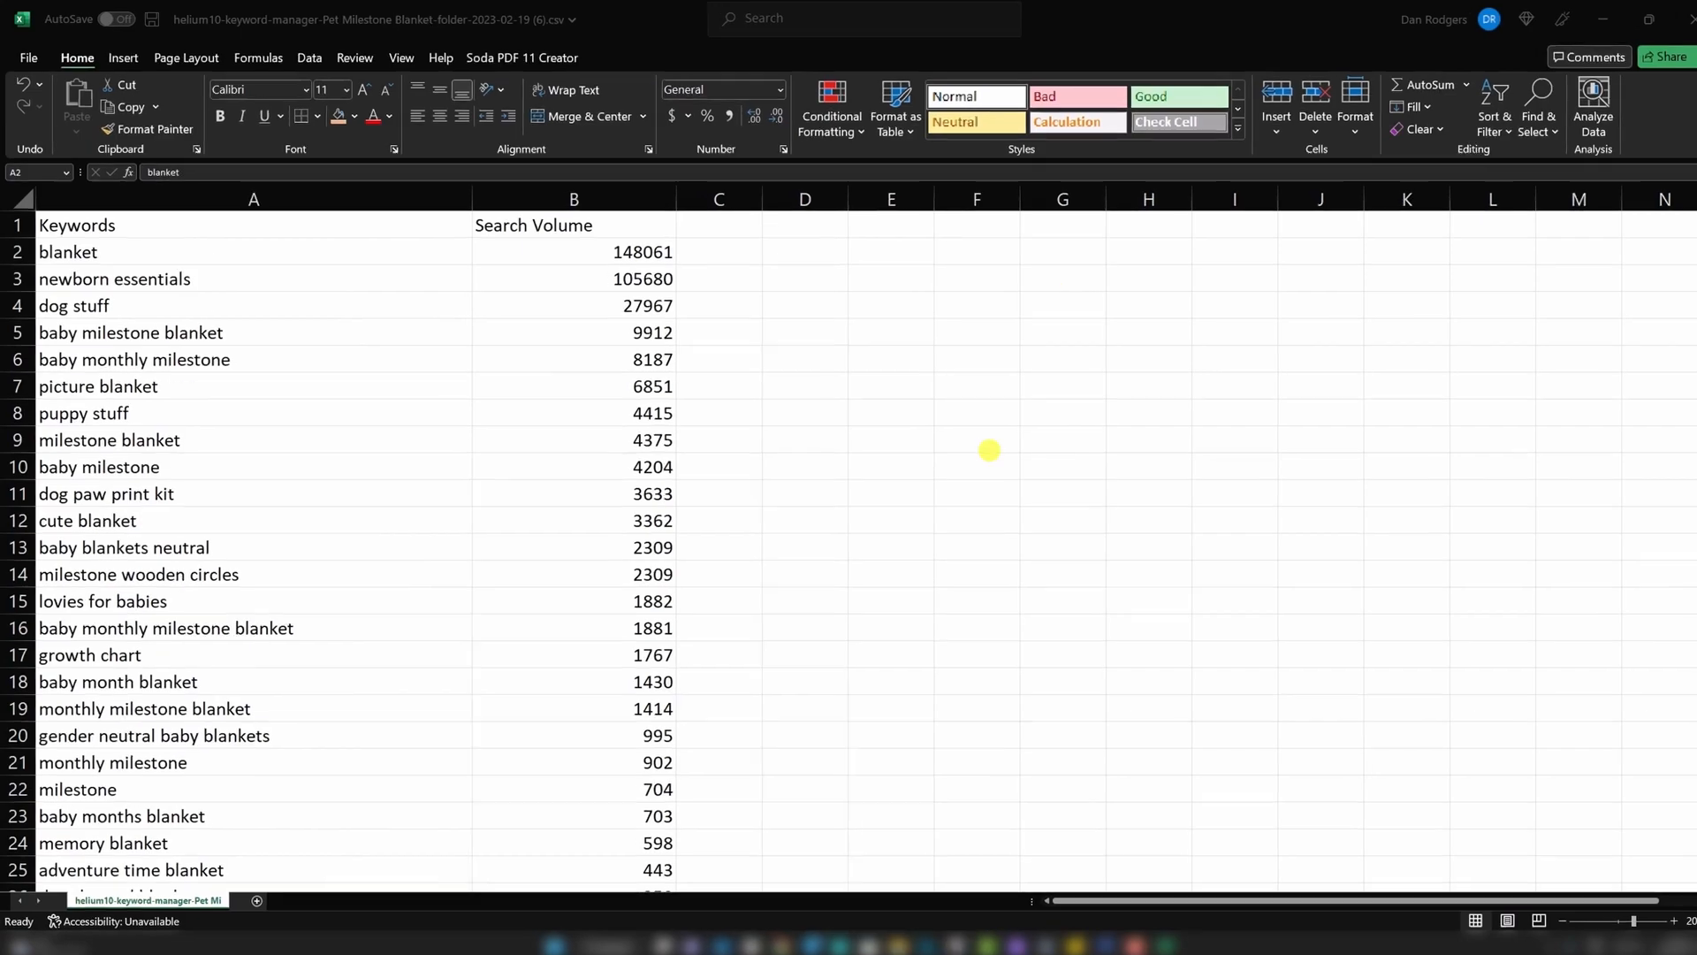
Step: Apply the Bad cell style to the "blanket" keyword and the Neutral style to "dog stuff"
click(107, 226)
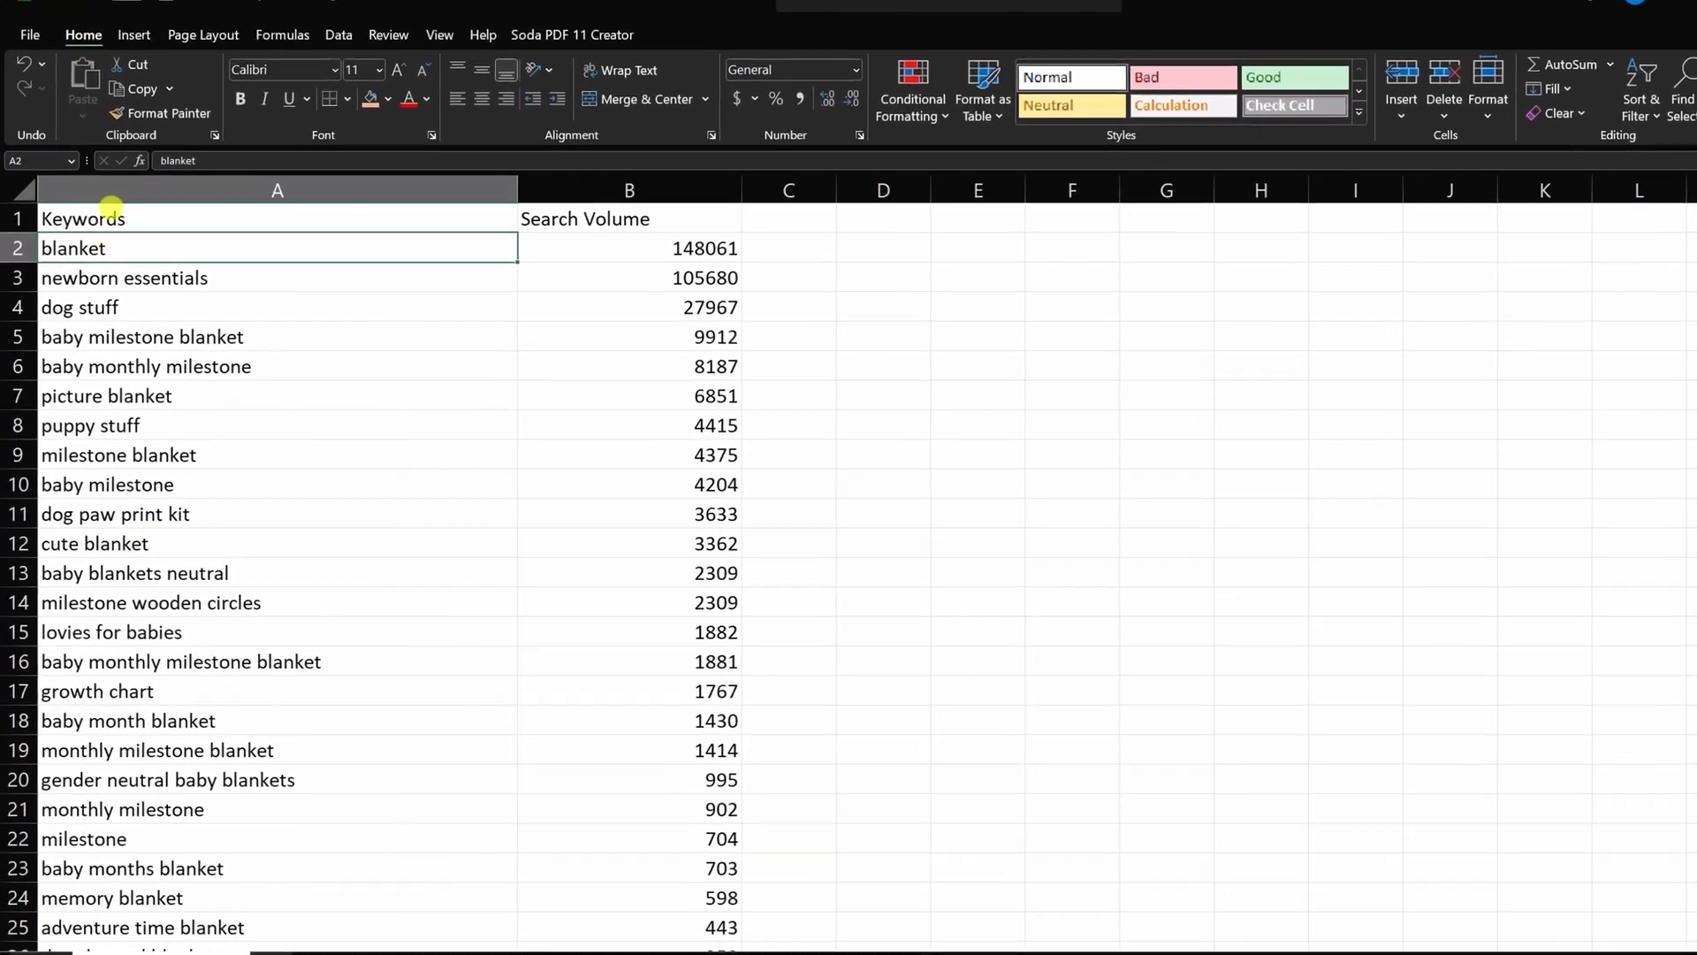
click(677, 219)
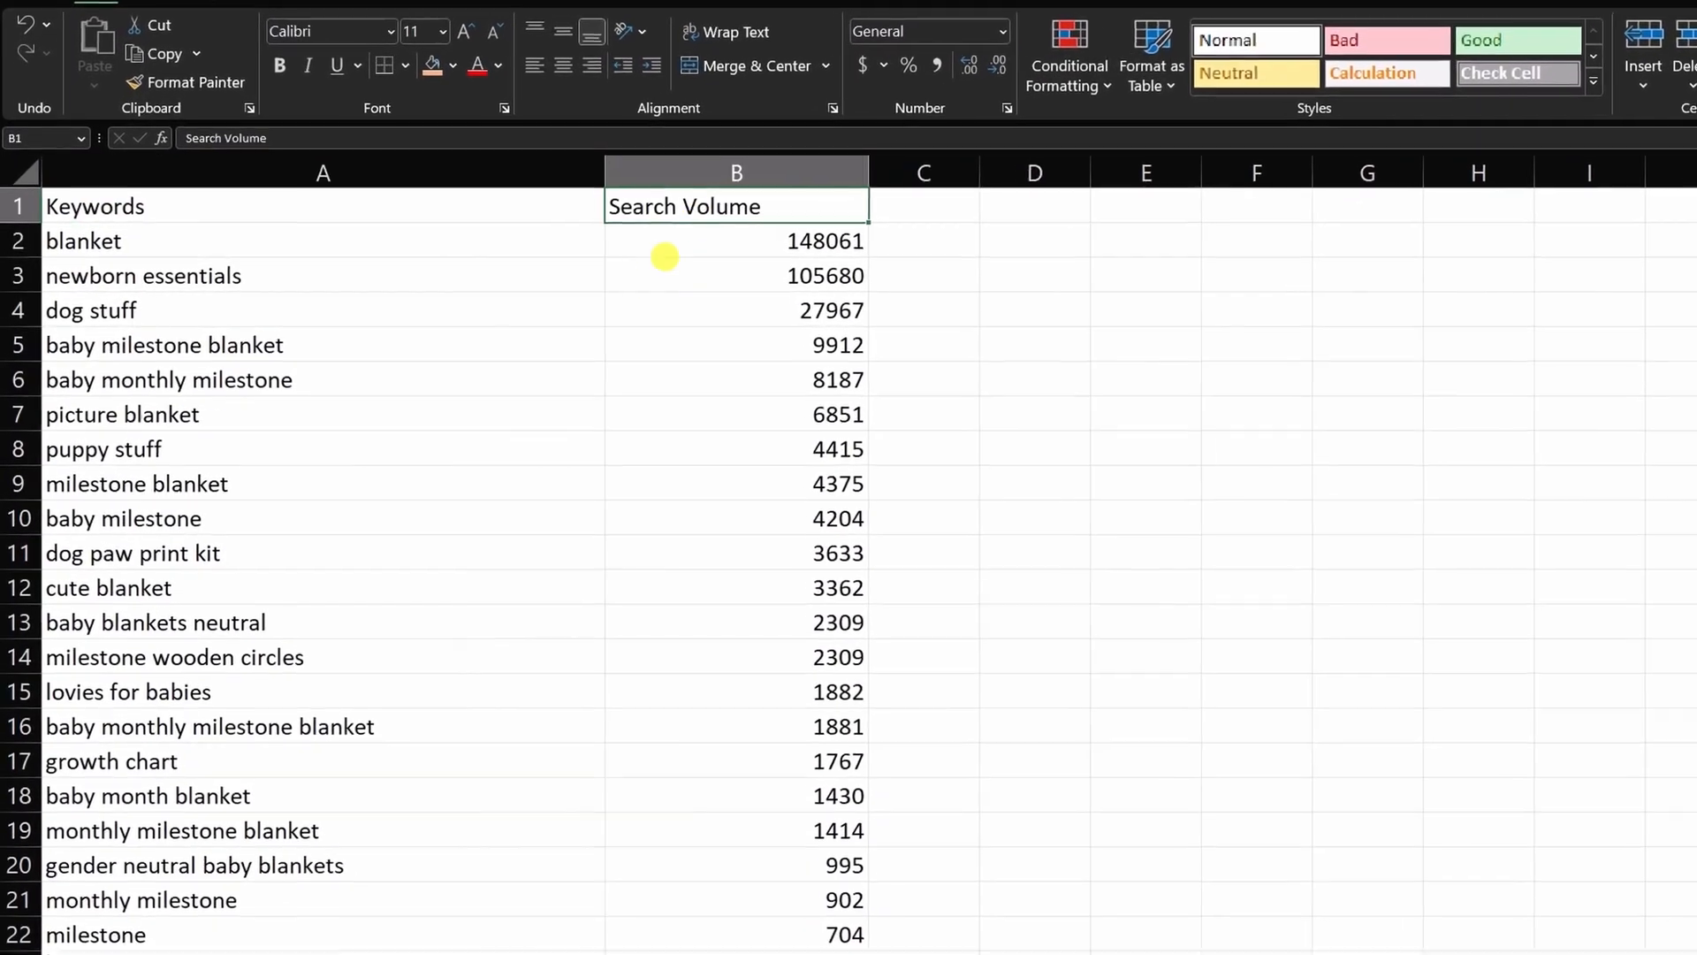
click(266, 242)
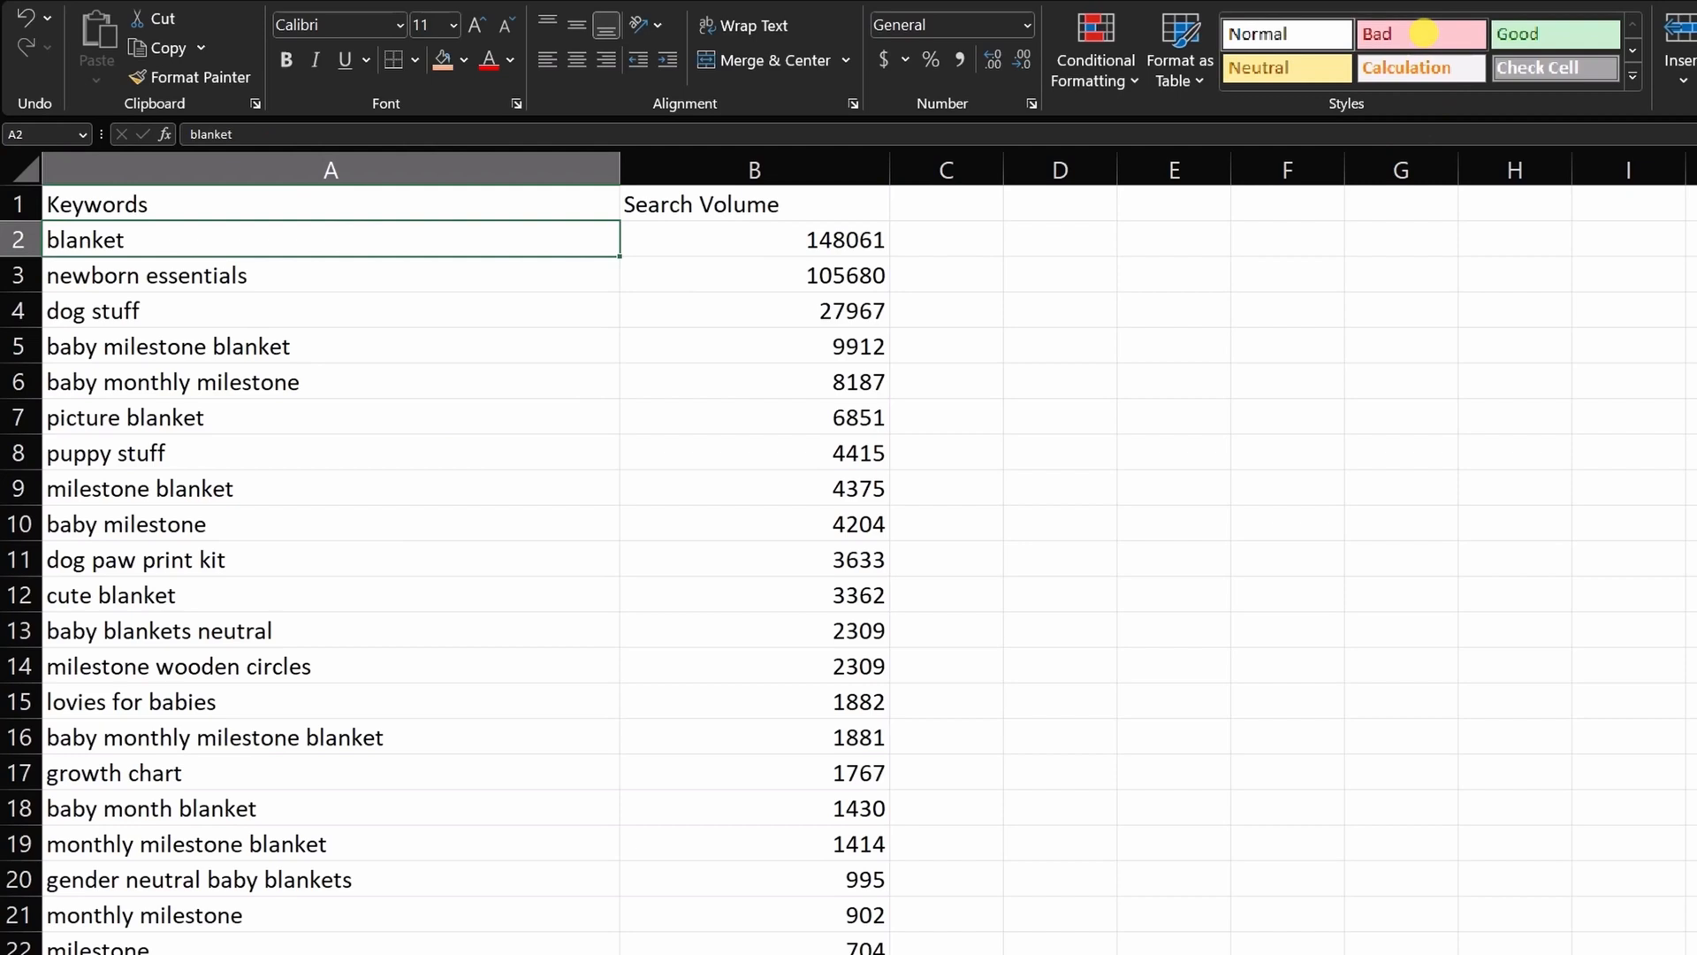
click(1414, 34)
click(246, 290)
click(207, 313)
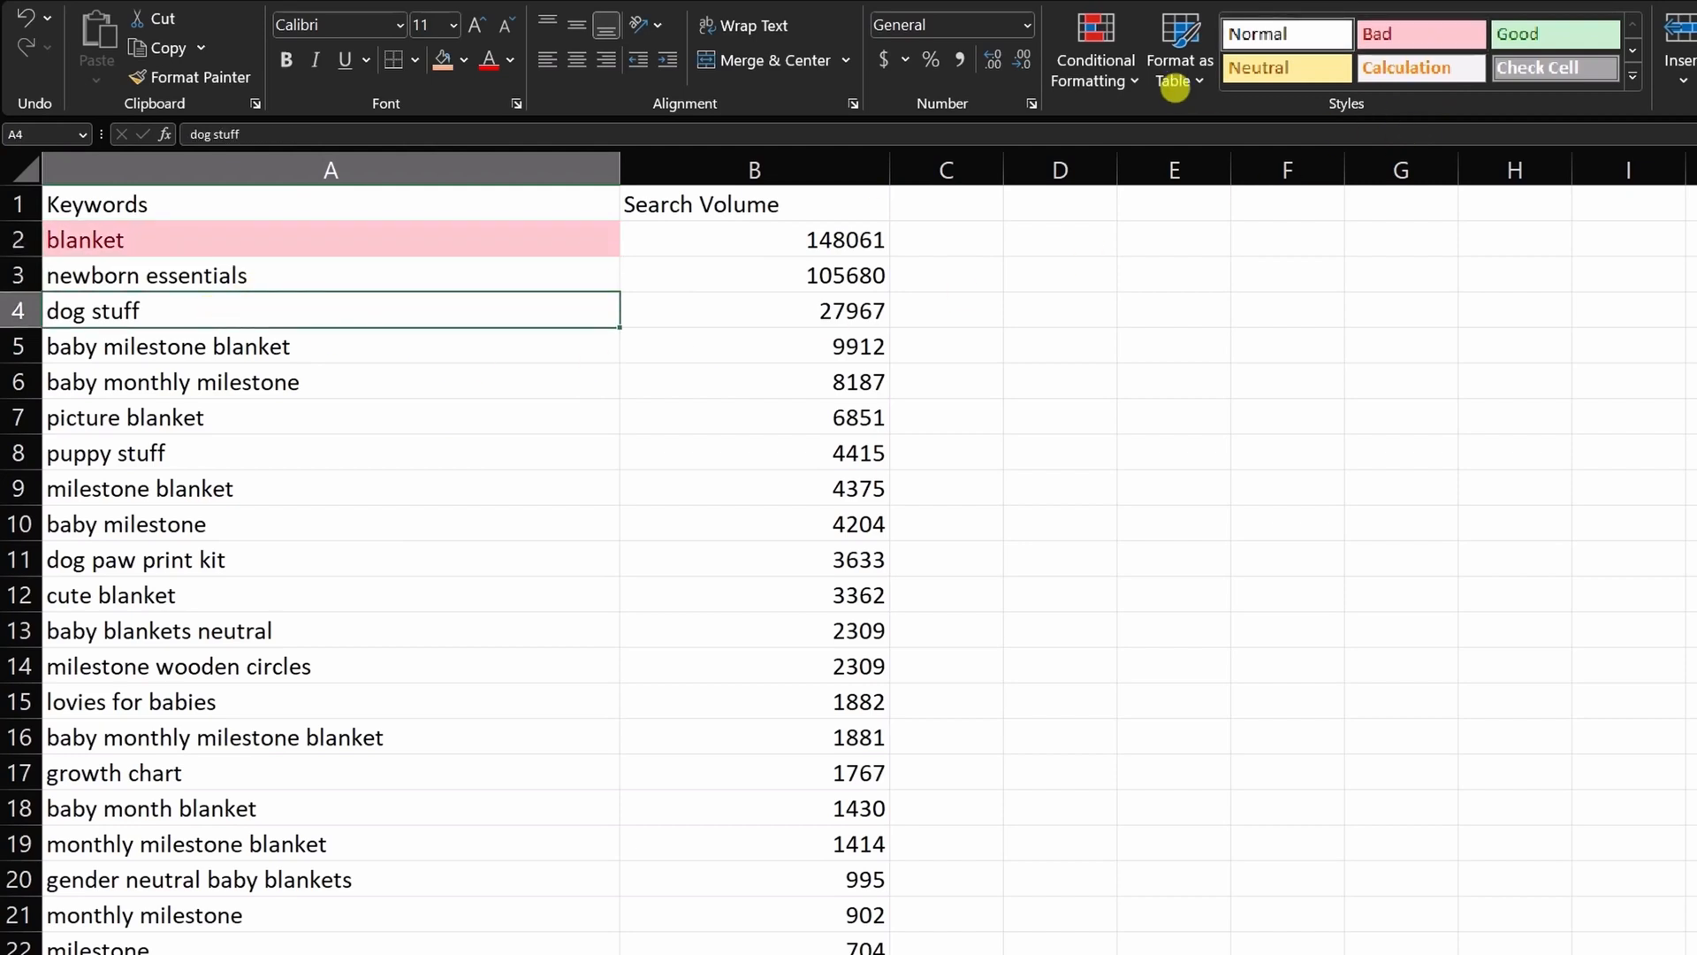
click(1259, 67)
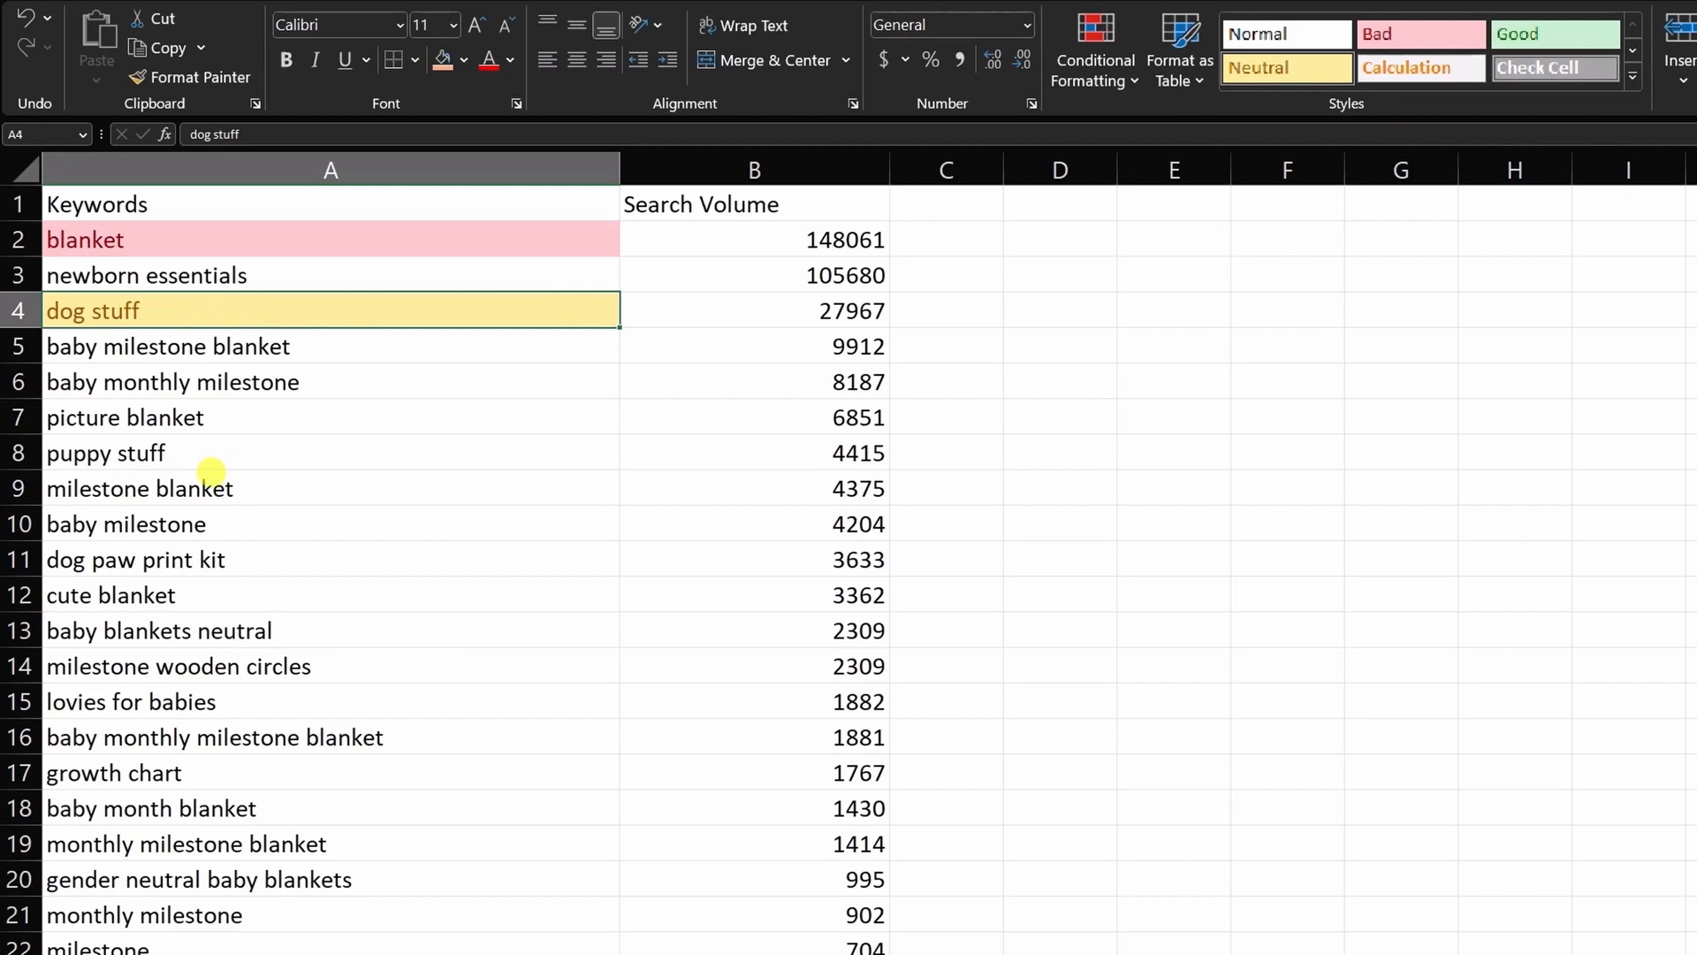
Step: Apply the Good cell style to "puppy milestone blanket" and colour-code the remaining keywords as Bad, Neutral or Good by relevance
scroll(212, 473, down, 7)
click(173, 741)
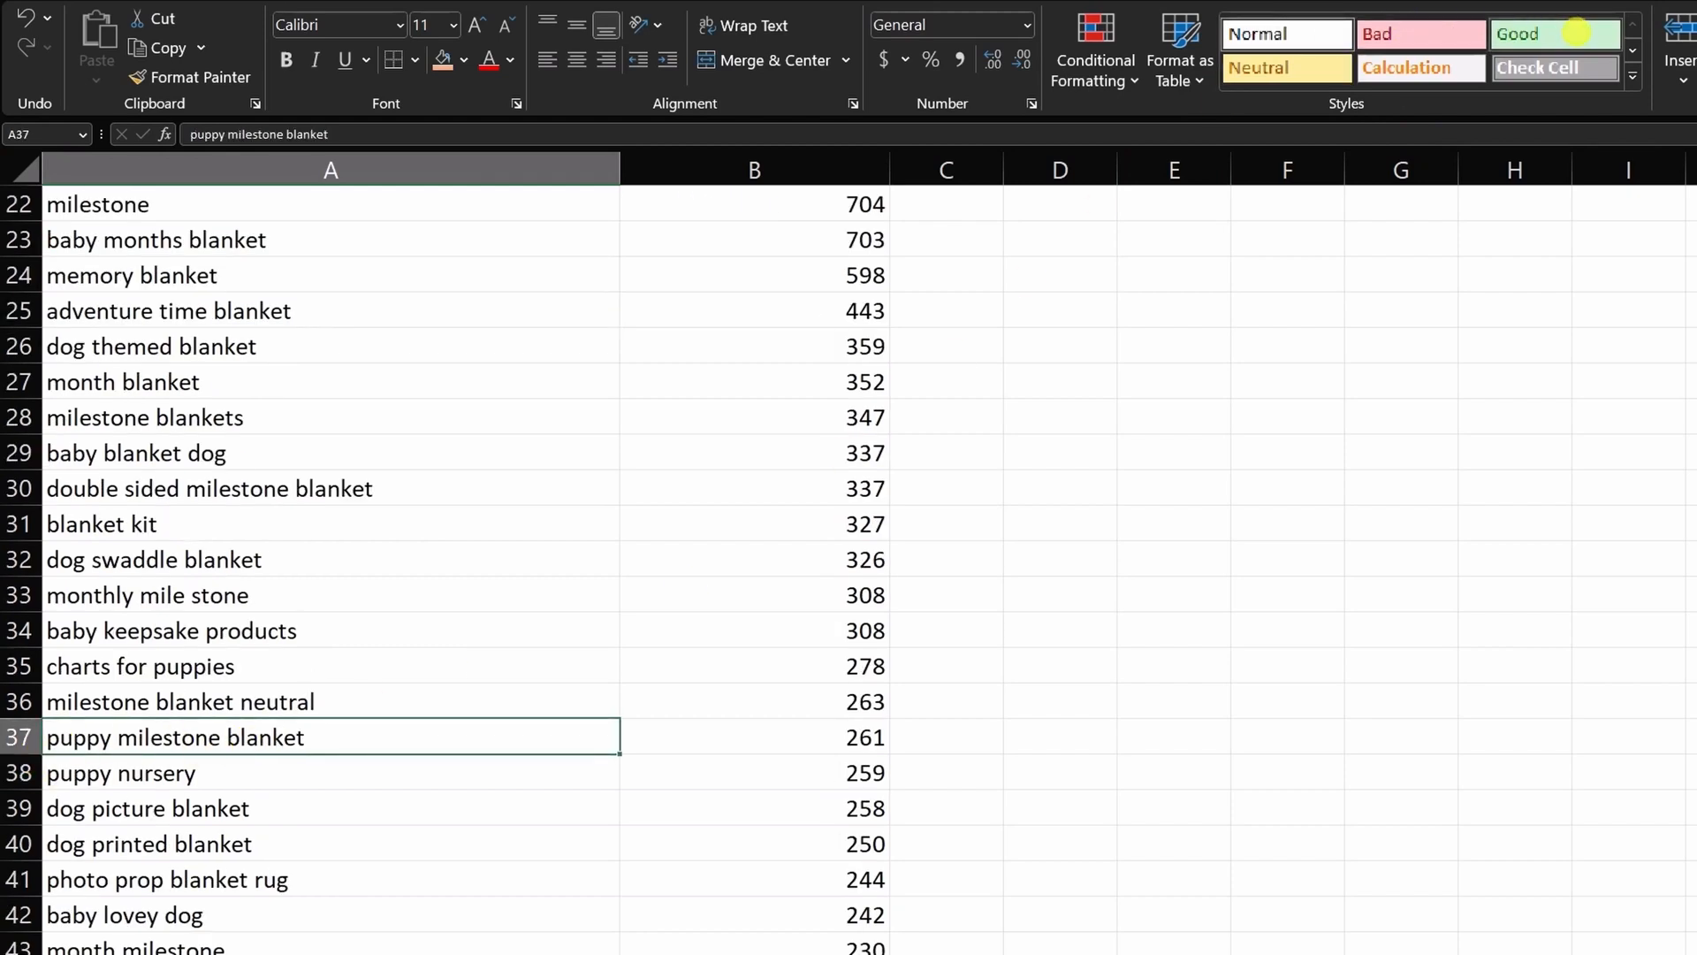
click(1577, 34)
click(266, 780)
scroll(372, 531, up, 3)
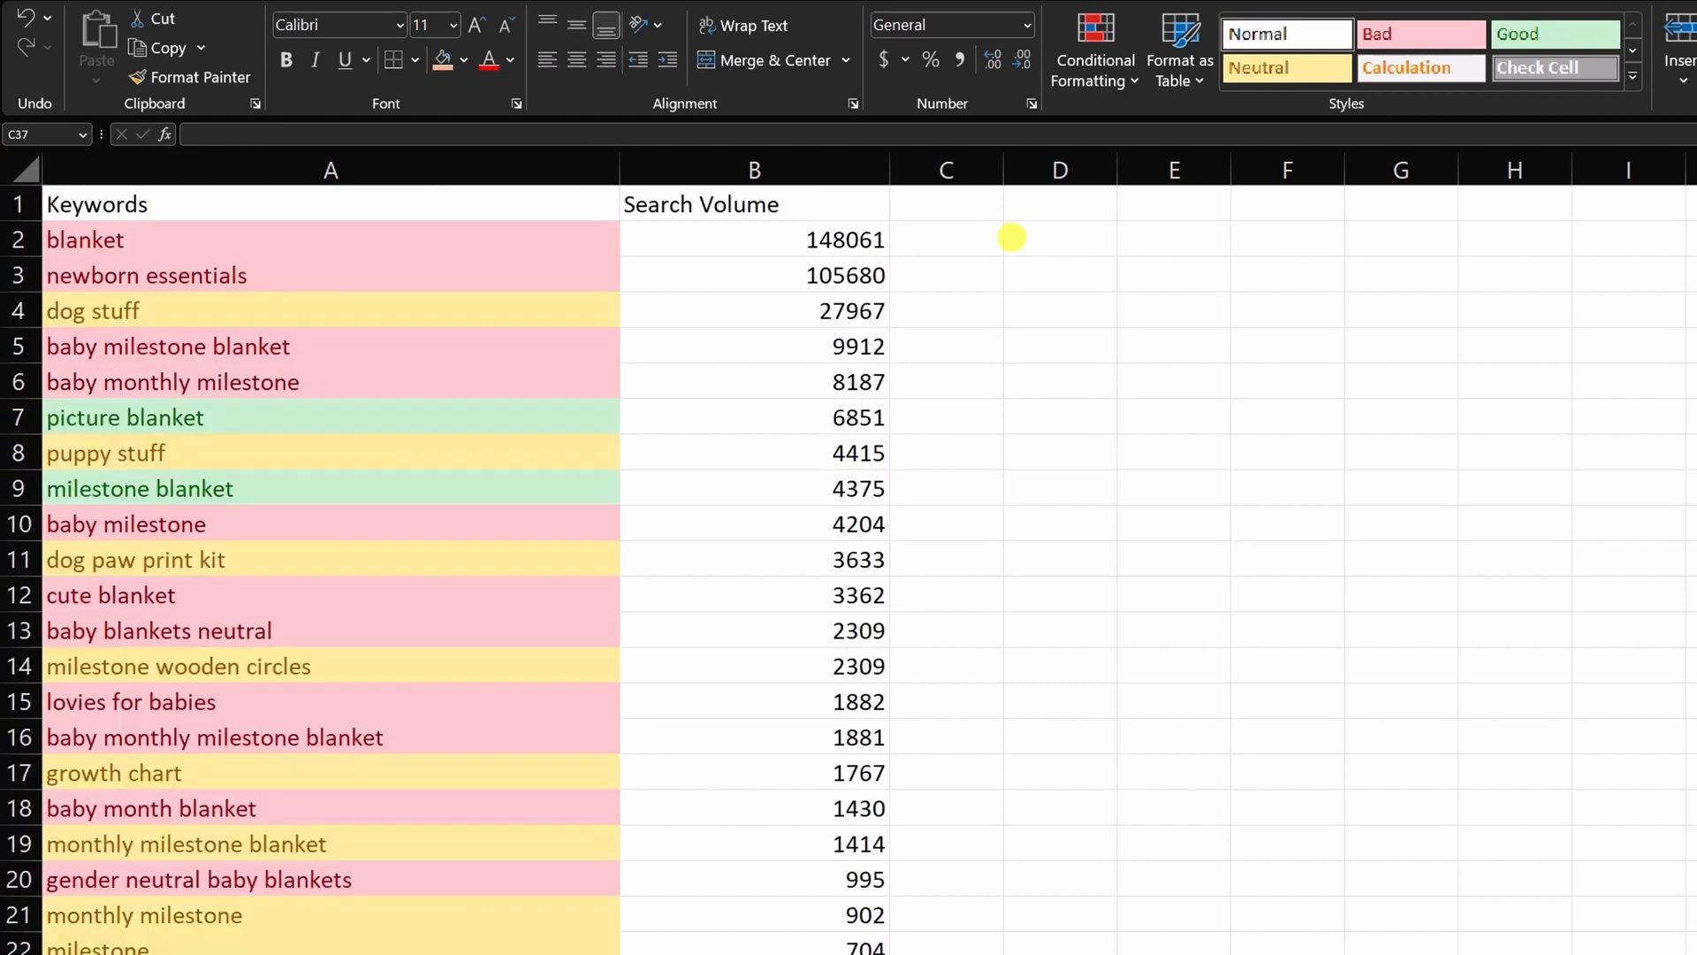
Step: Add the heading "Rank" in cell C1, beside Search Volume
click(959, 205)
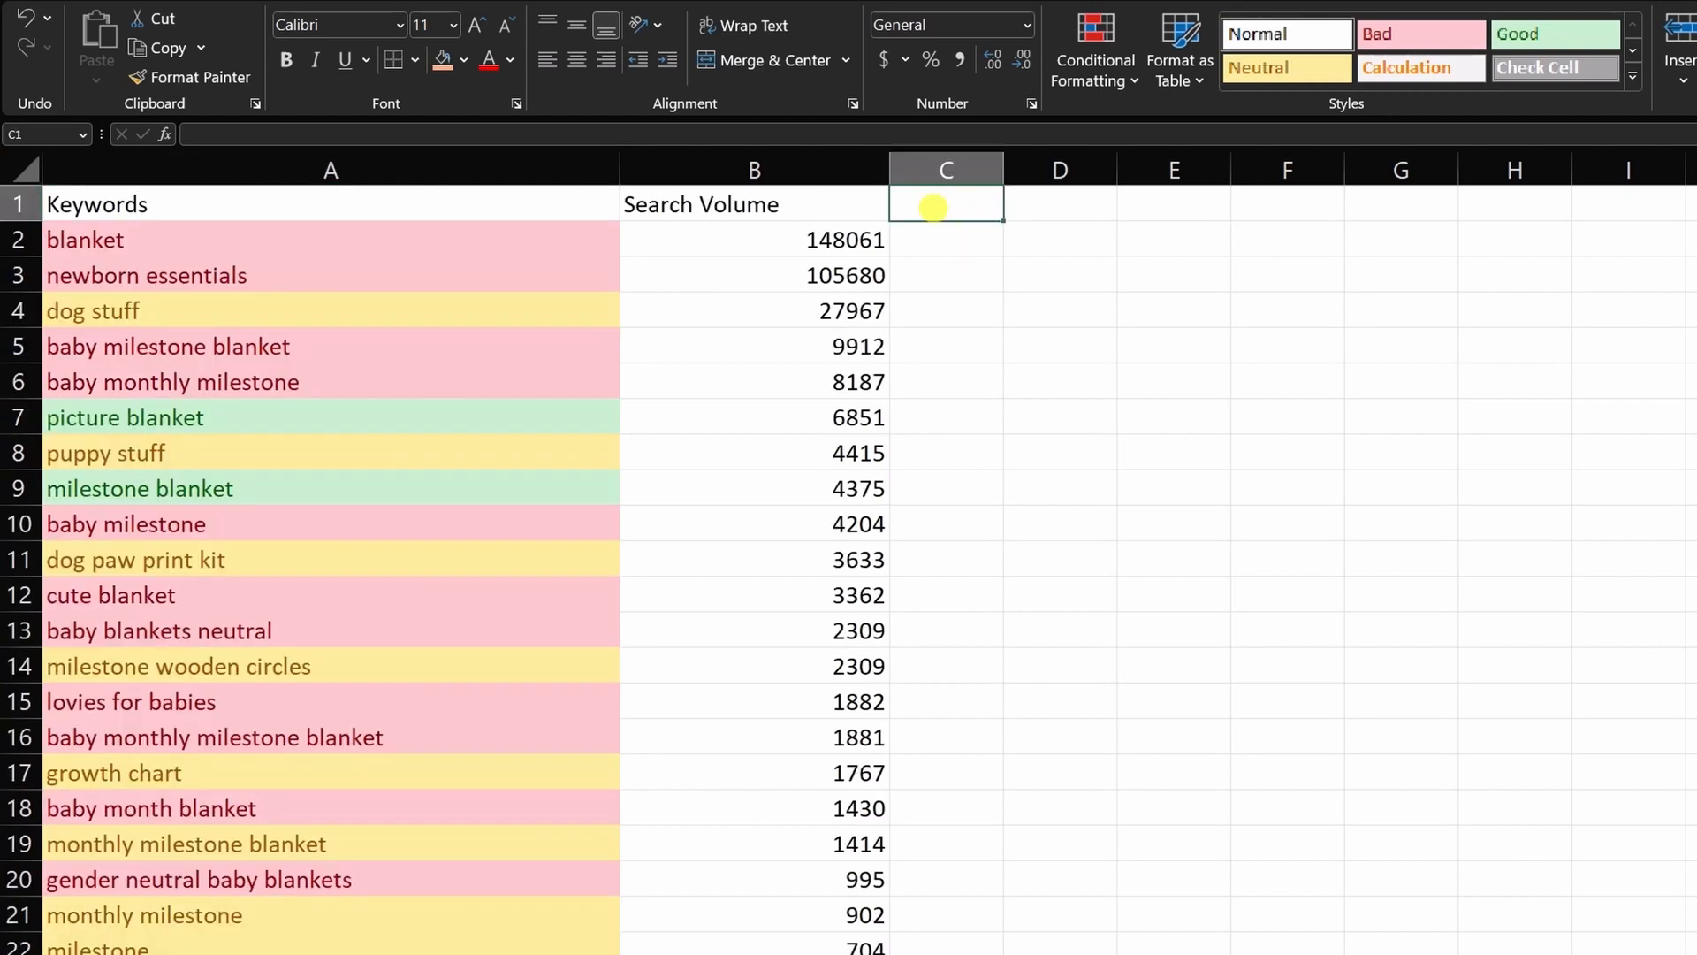
text(Ran)
text(k)
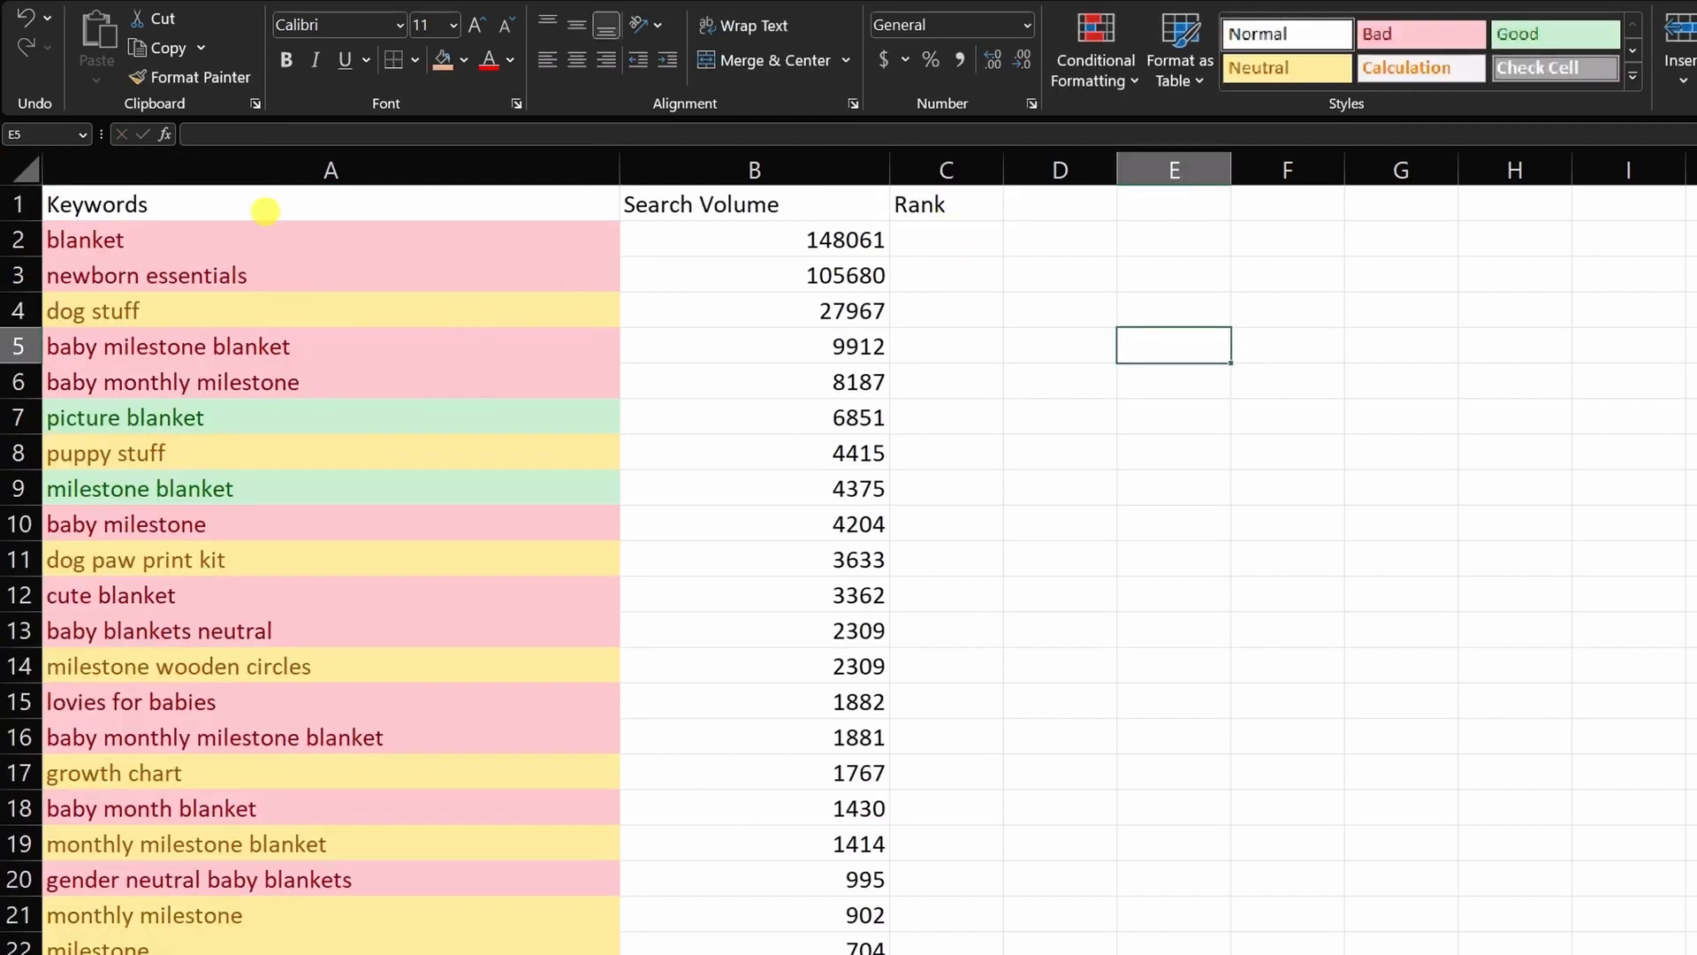
Step: Enter rank 1 for the keyword "puppy milestone blanket" in the Rank column
scroll(280, 742, down, 2)
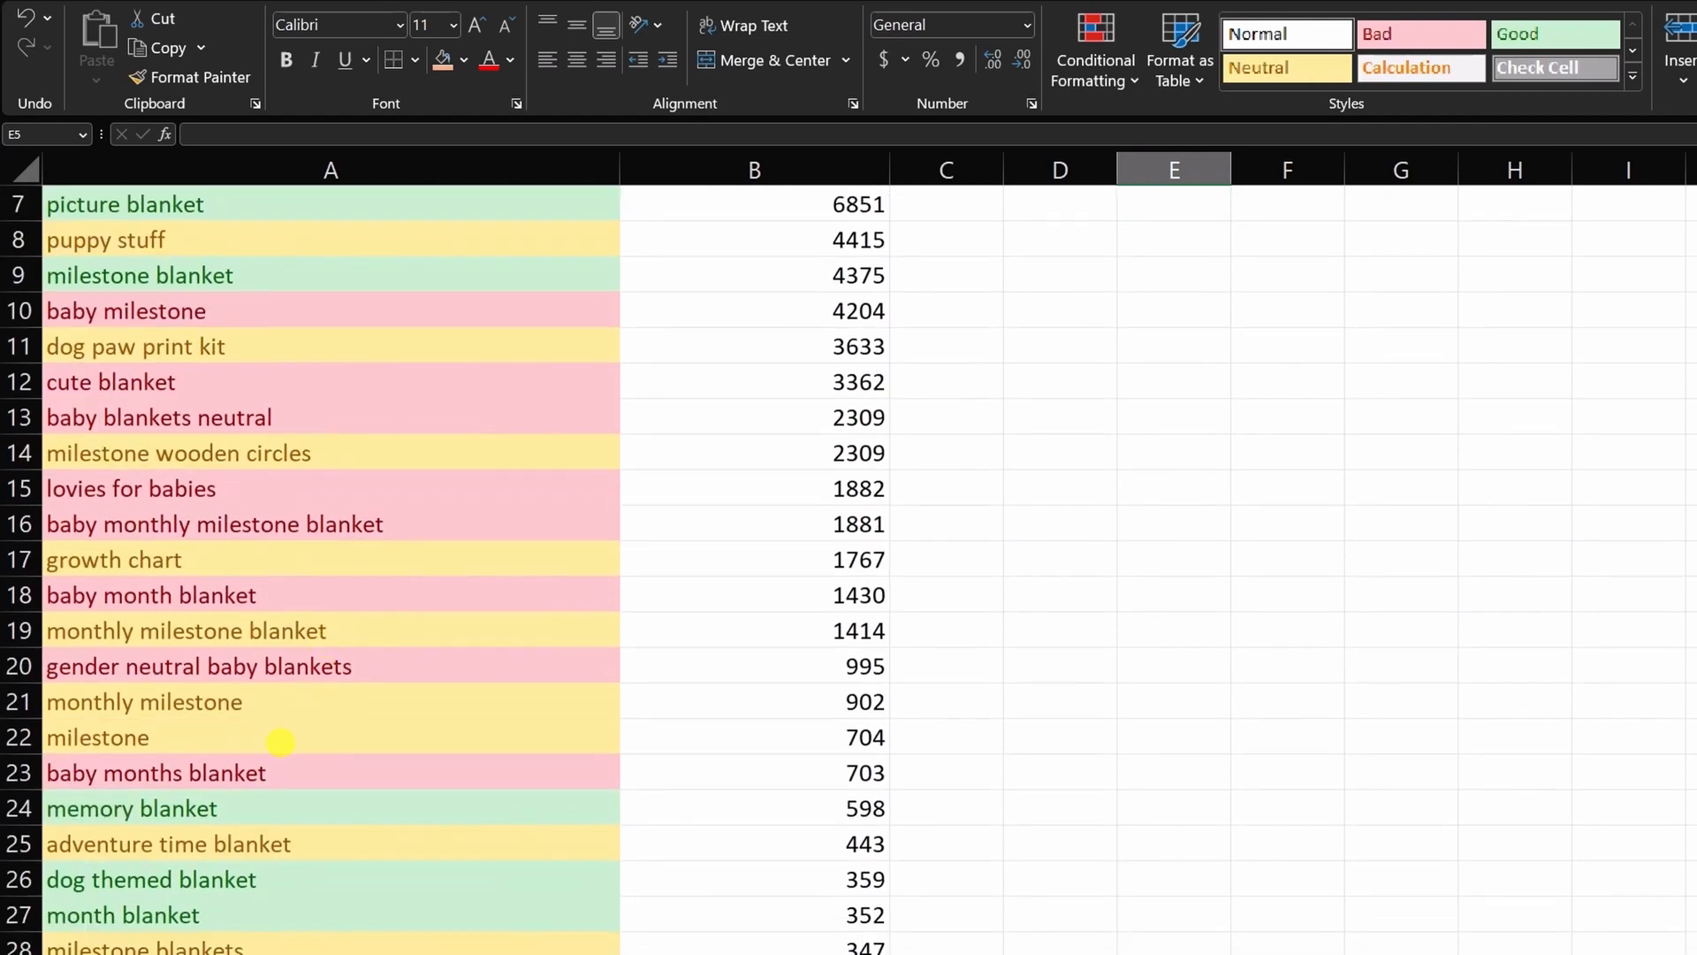
click(204, 802)
scroll(228, 807, down, 2)
click(195, 776)
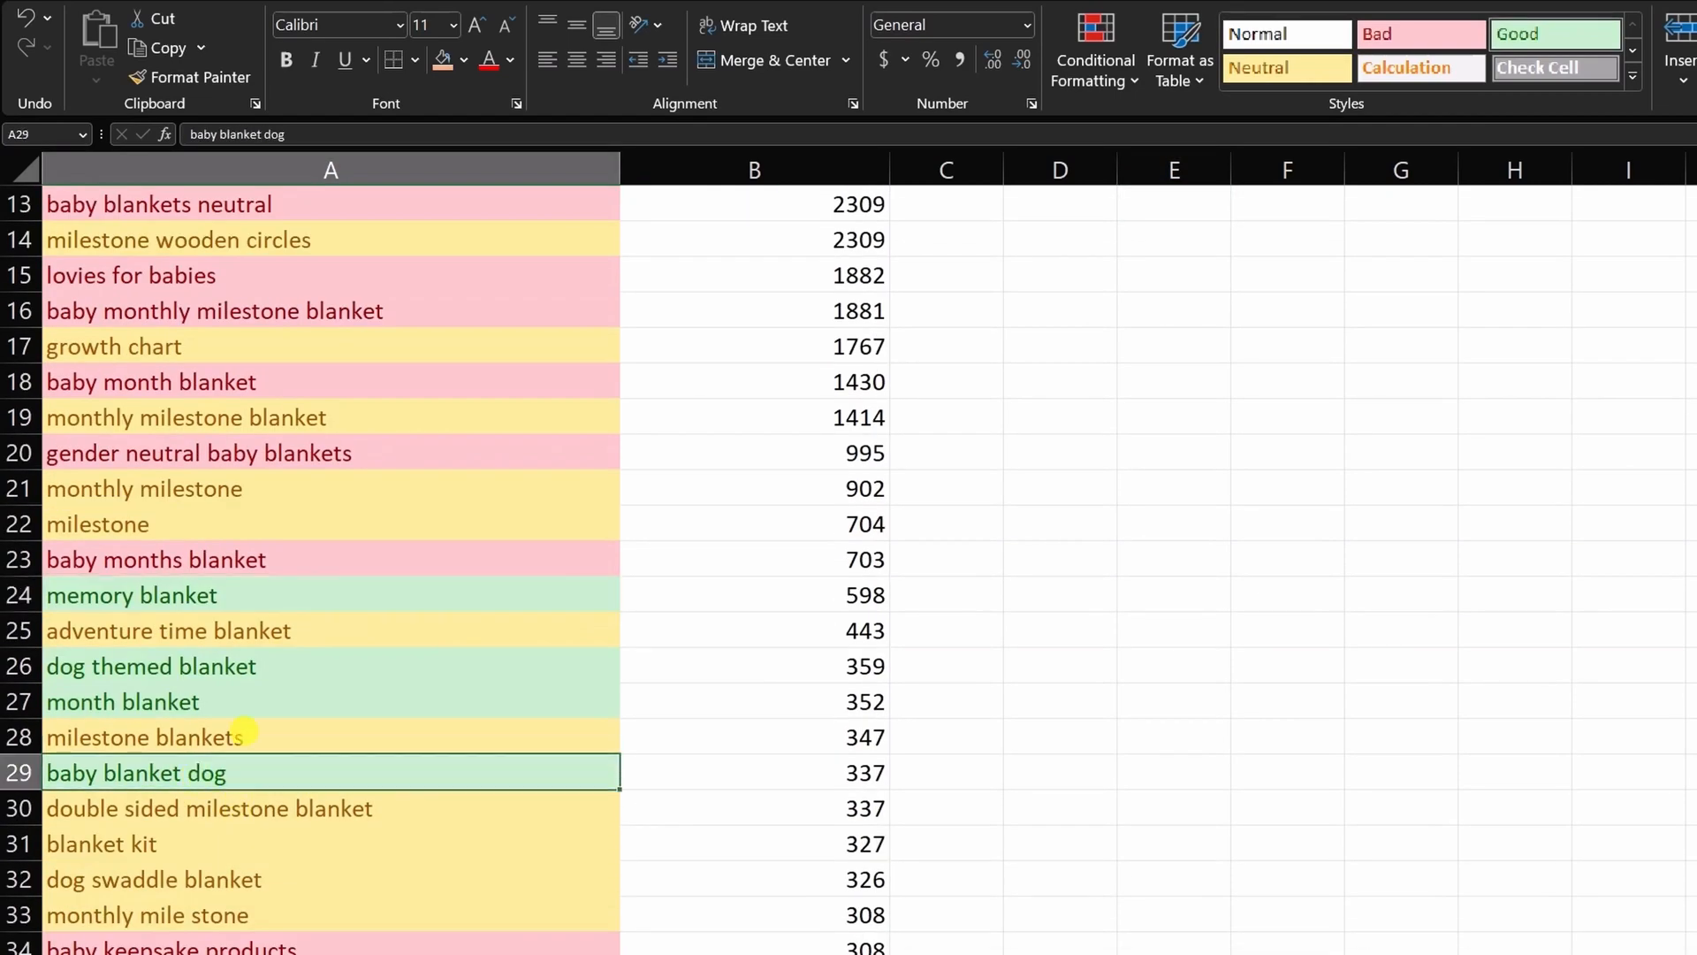
scroll(235, 735, down, 4)
click(144, 634)
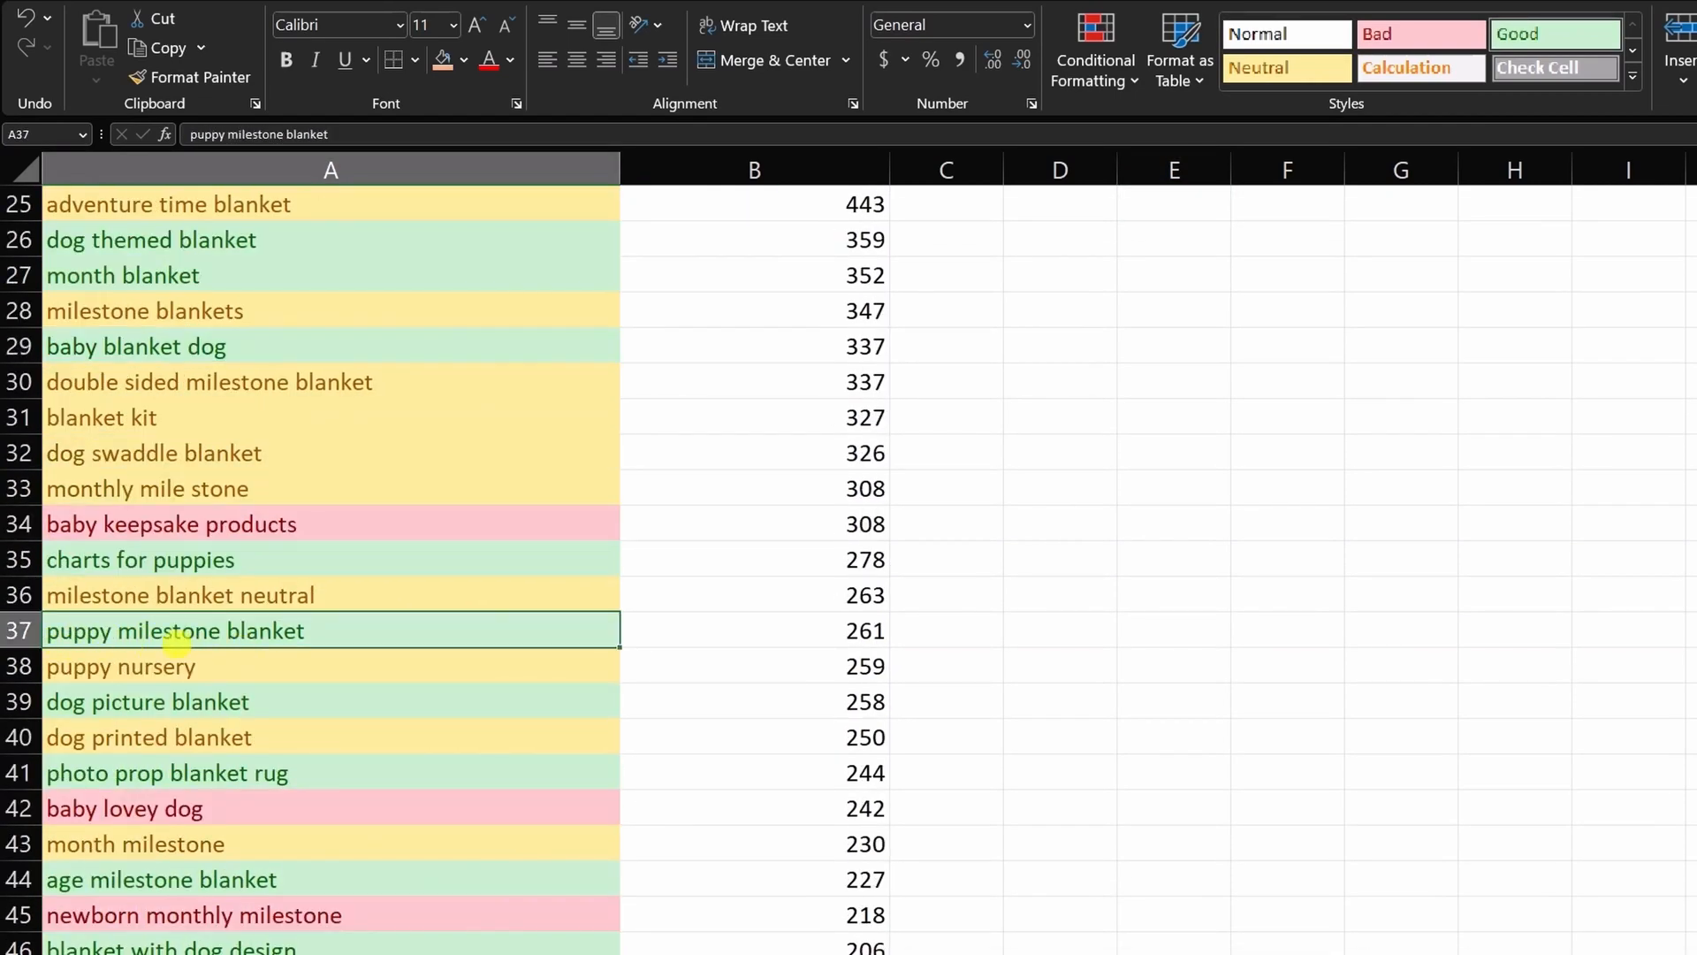
click(950, 633)
text(1)
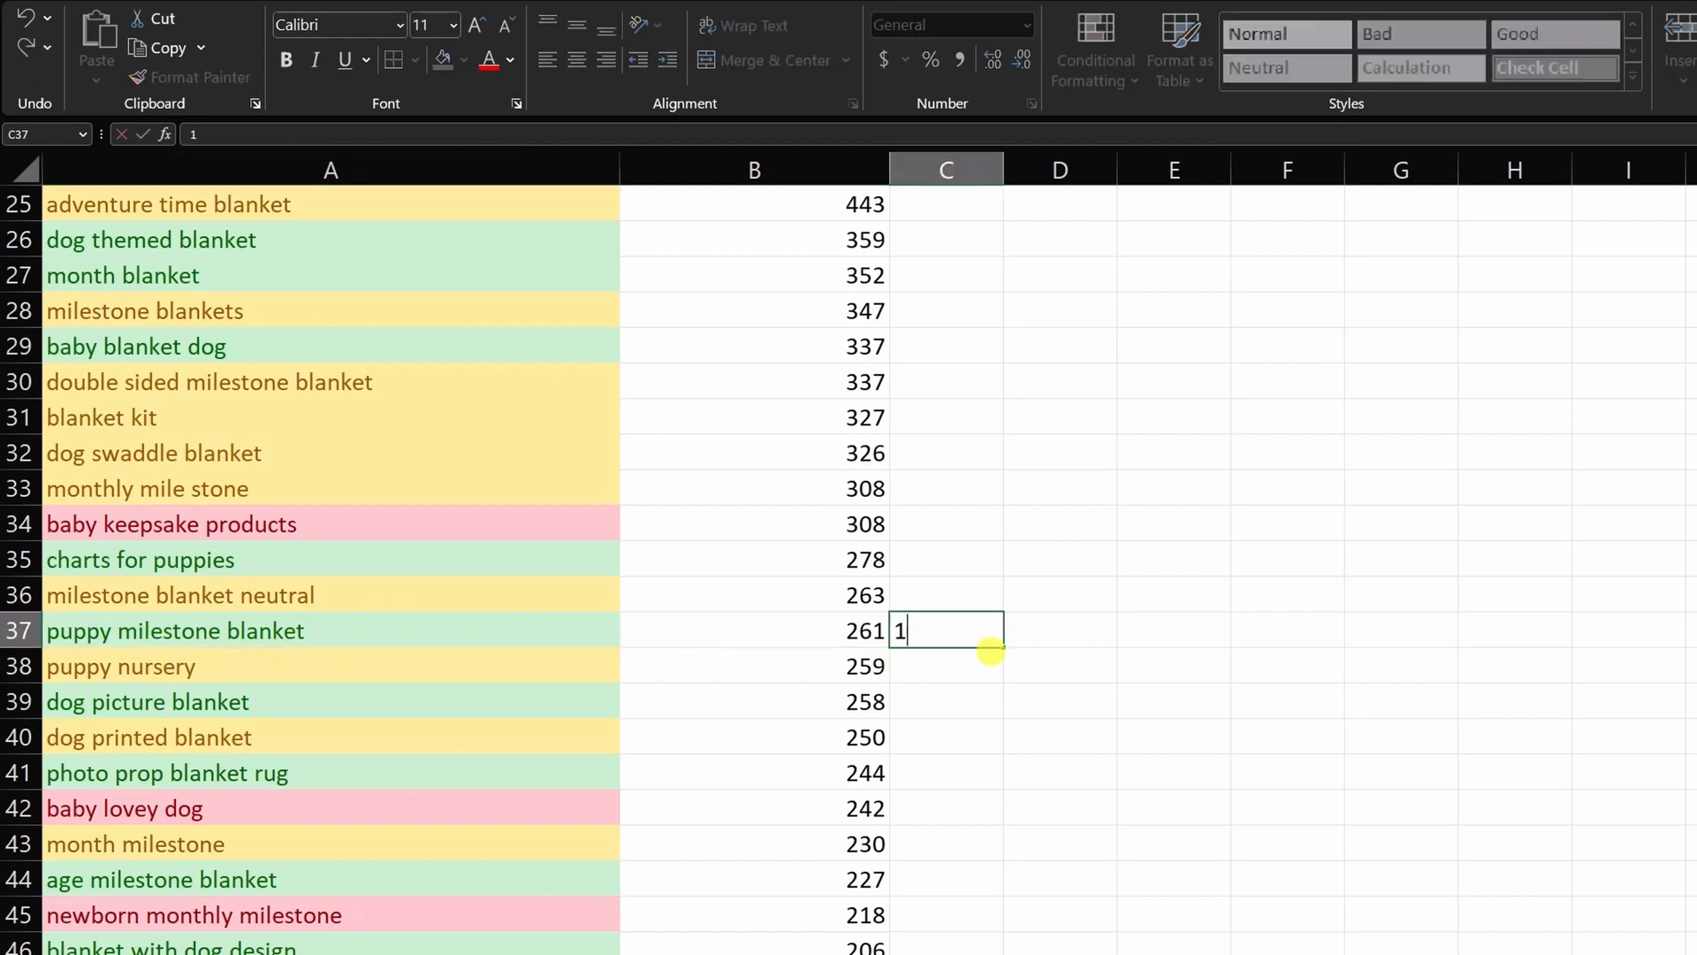
click(1070, 655)
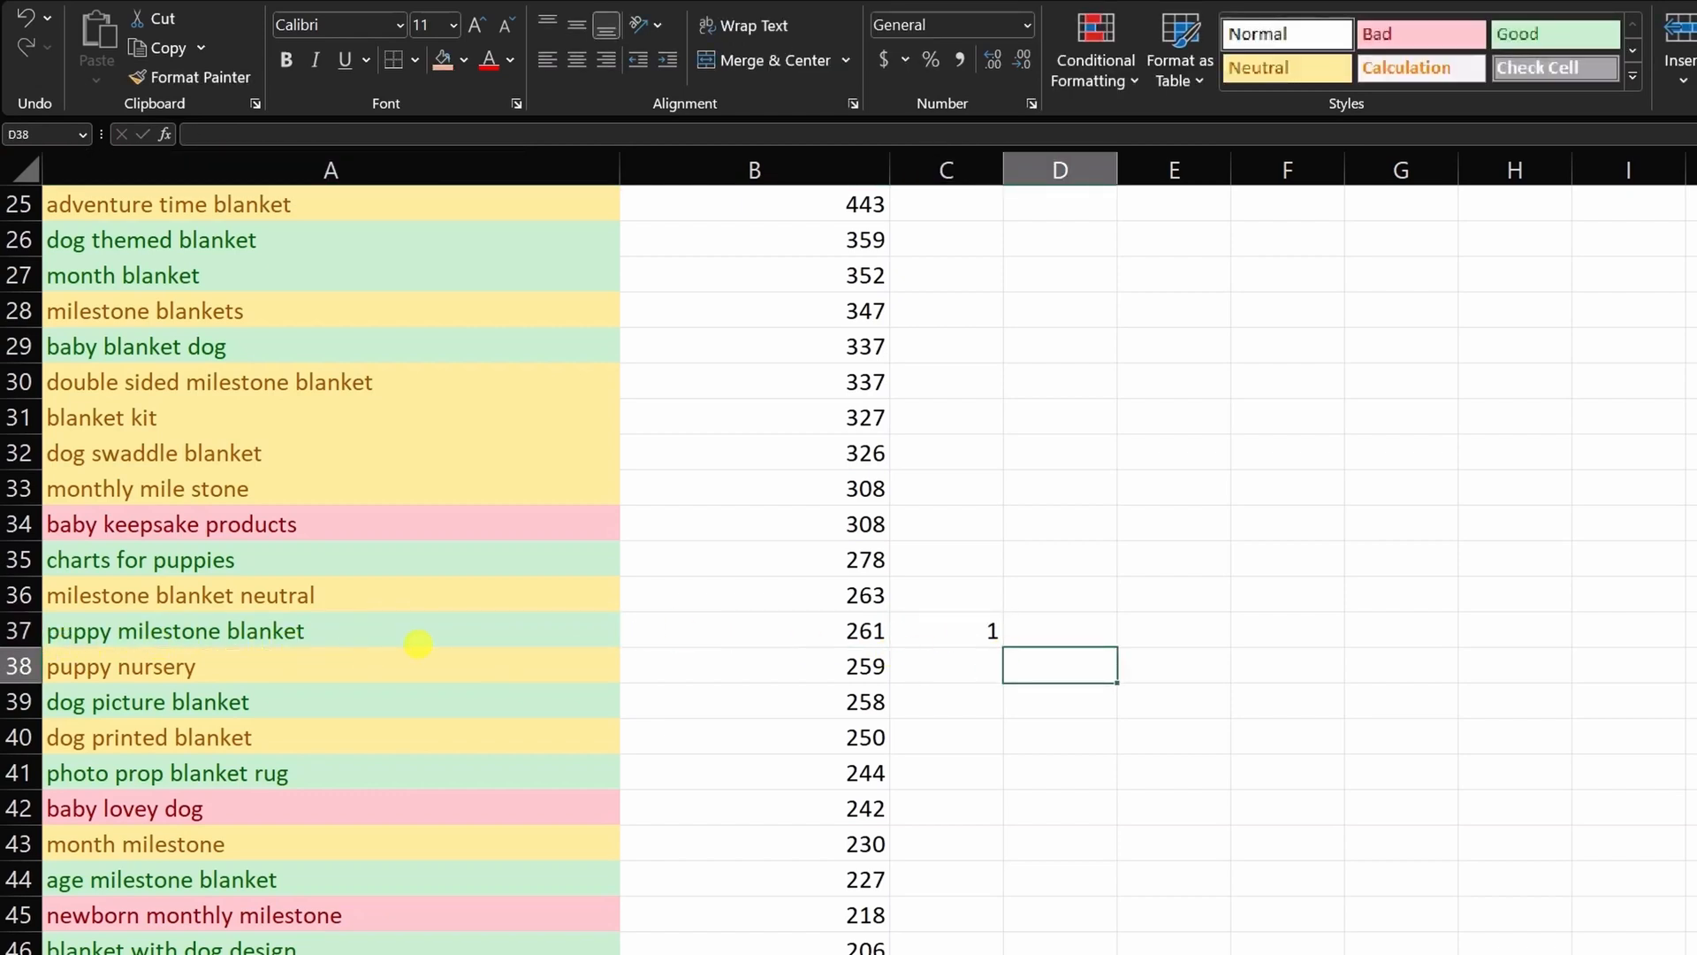
Step: Enter rank 2 for the keyword "dog picture blanket" in the Rank column
click(144, 701)
click(967, 701)
text(2)
click(1096, 717)
Step: Rank "picture blanket" as 4 and "milestone blanket" as 5 in the Rank column
scroll(1096, 717, up, 8)
click(143, 417)
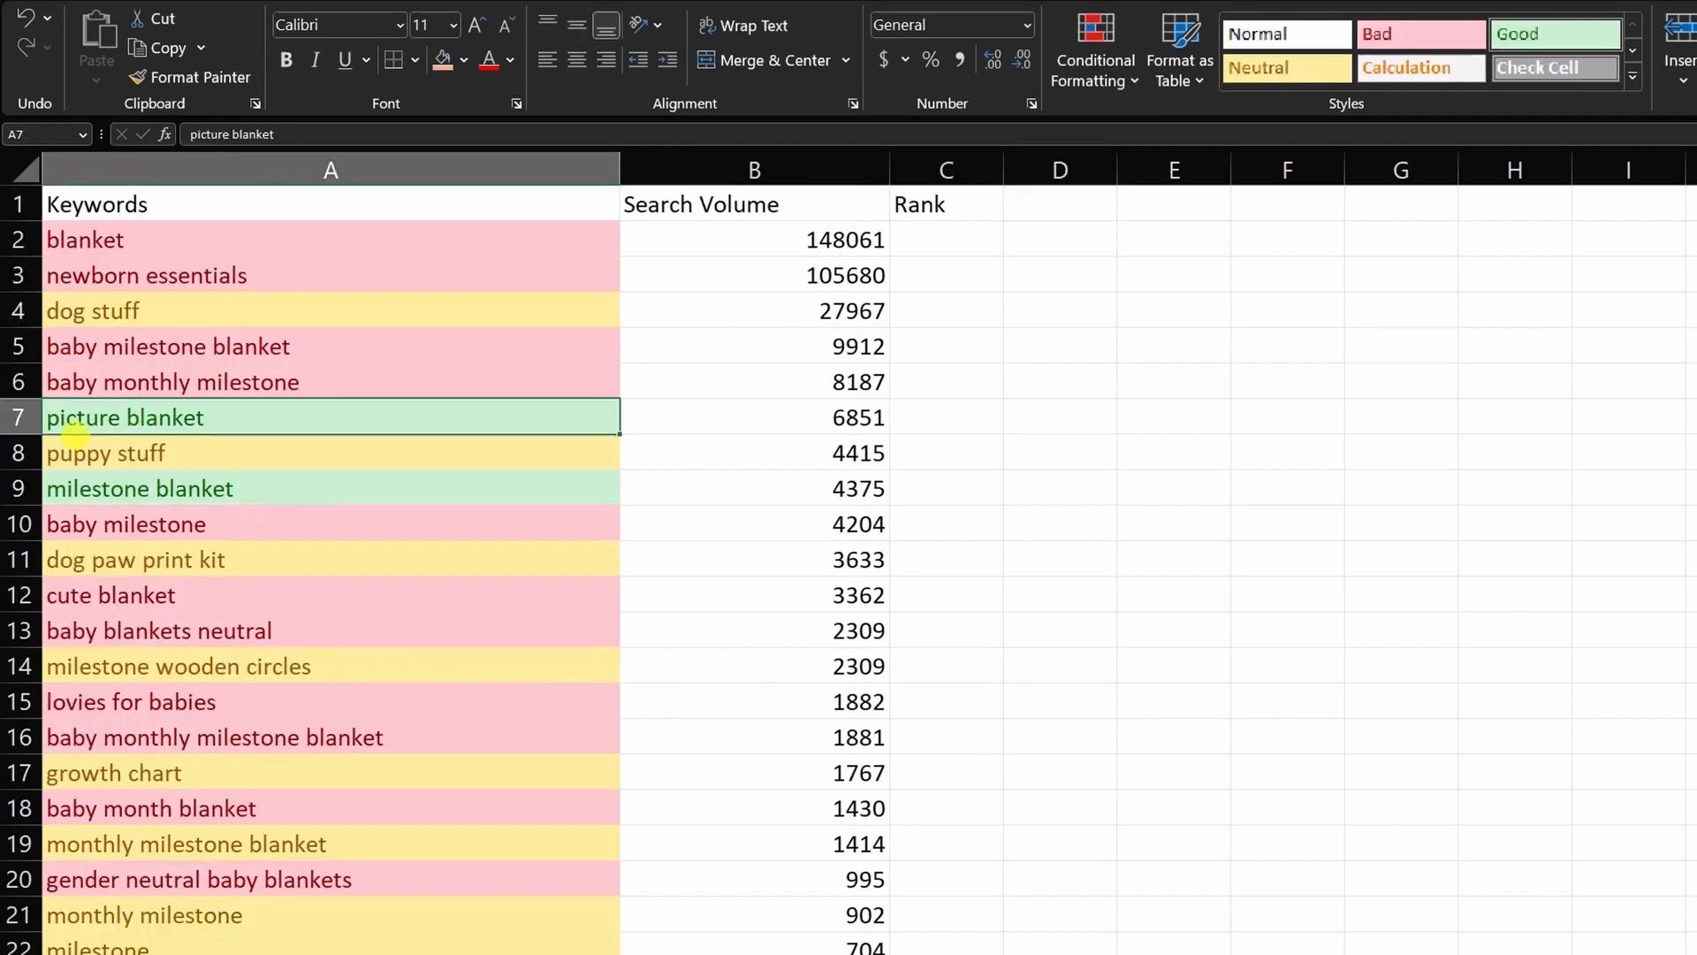
click(918, 417)
text(4)
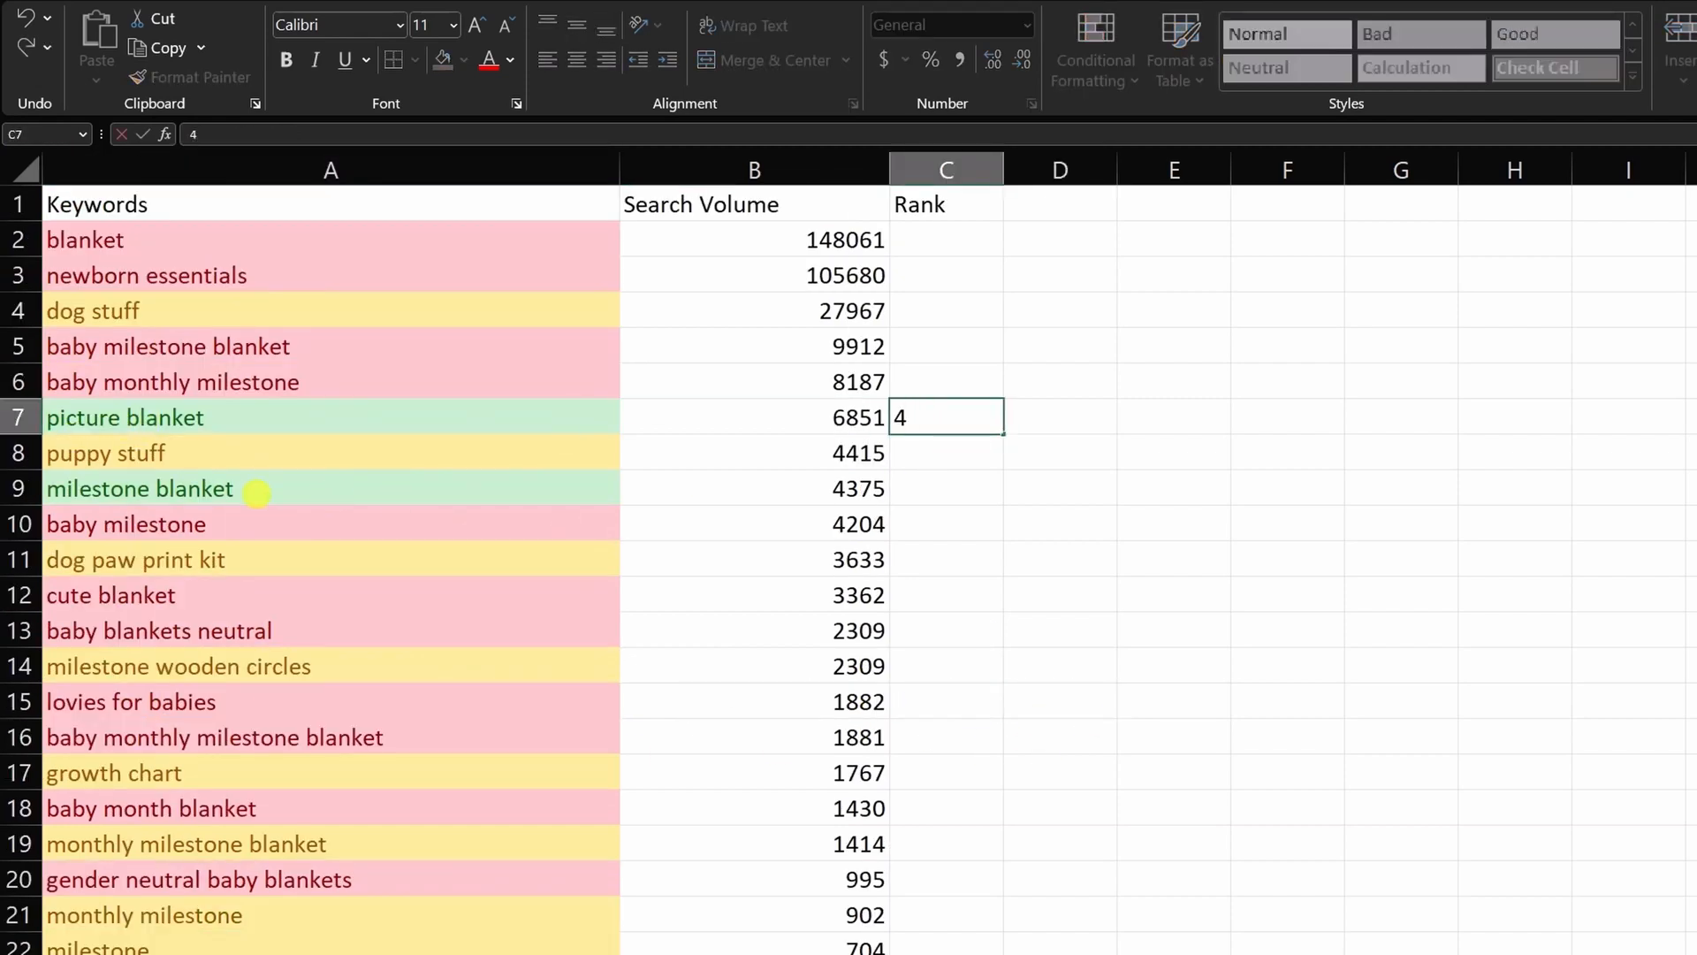
click(250, 489)
click(941, 484)
text(5)
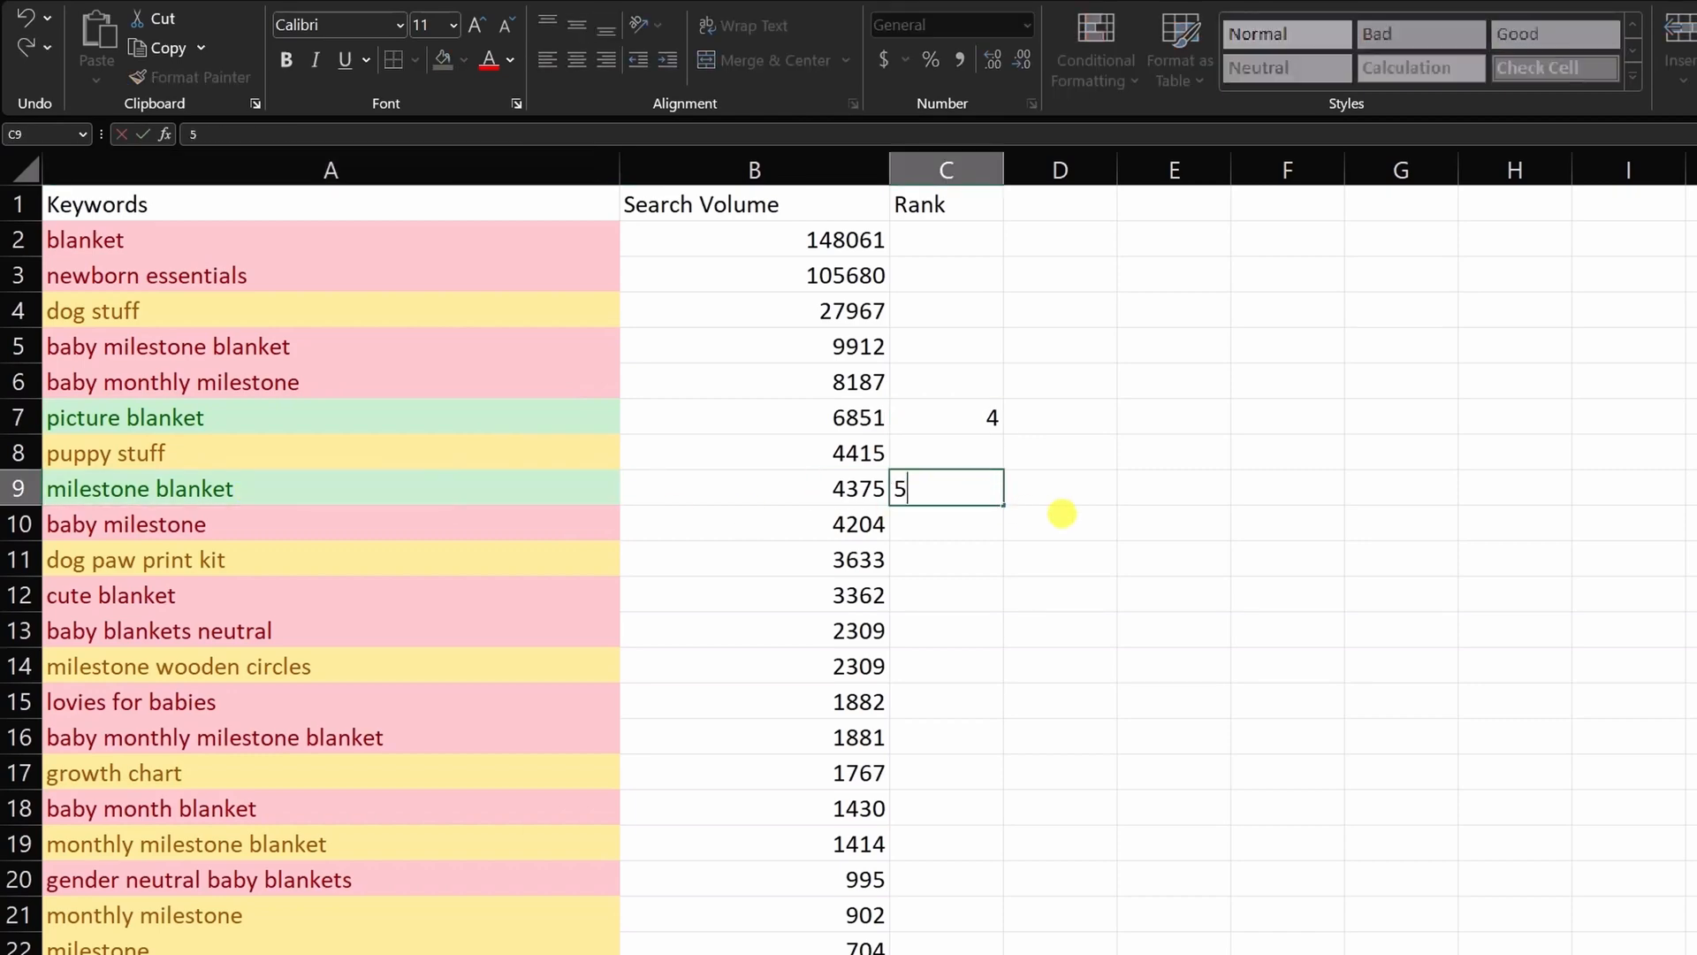
click(1070, 510)
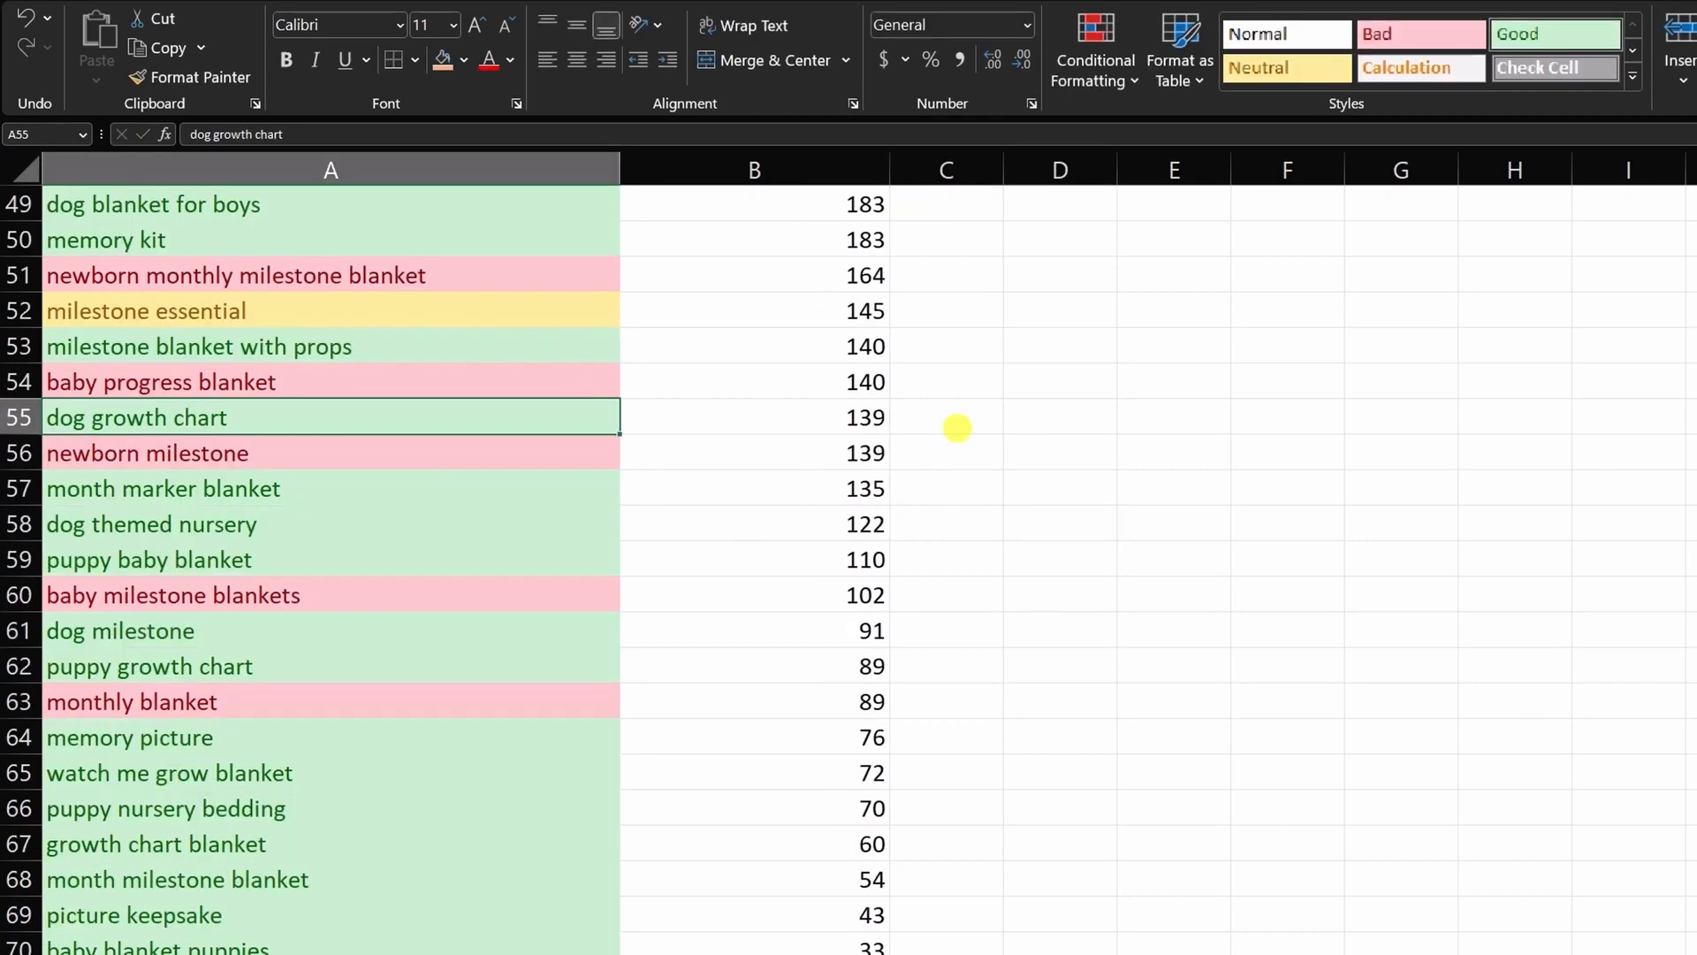
Step: Sort the keyword spreadsheet by the Rank column from smallest to largest
scroll(958, 424, up, 15)
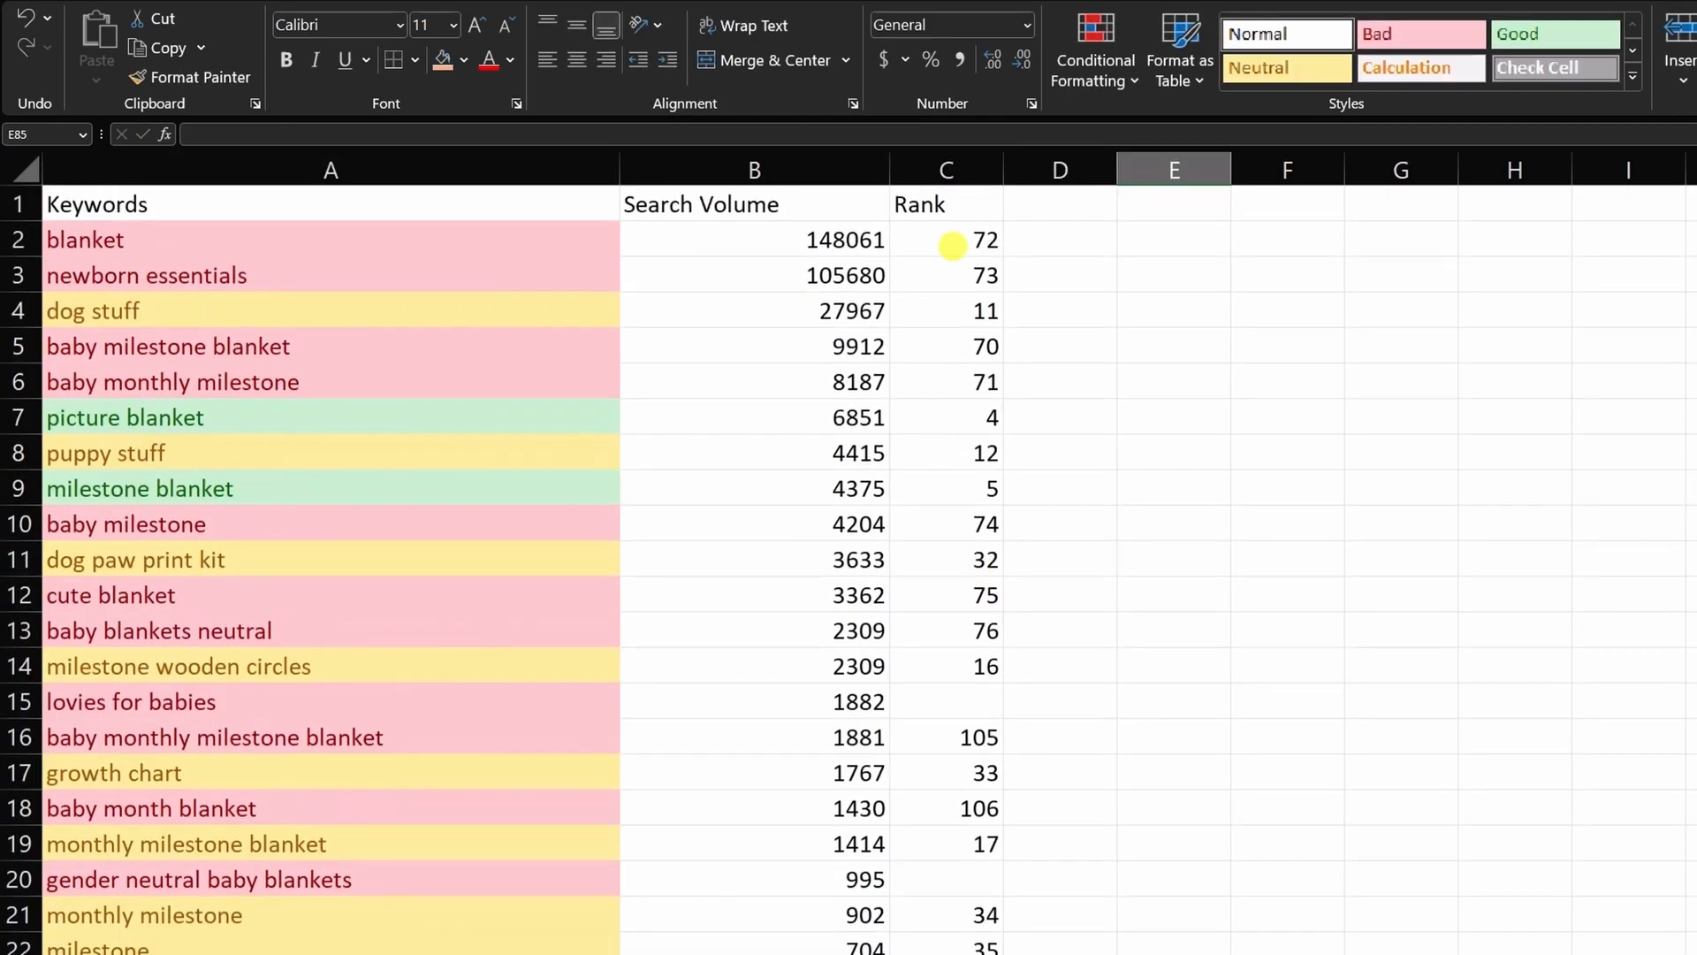
click(935, 174)
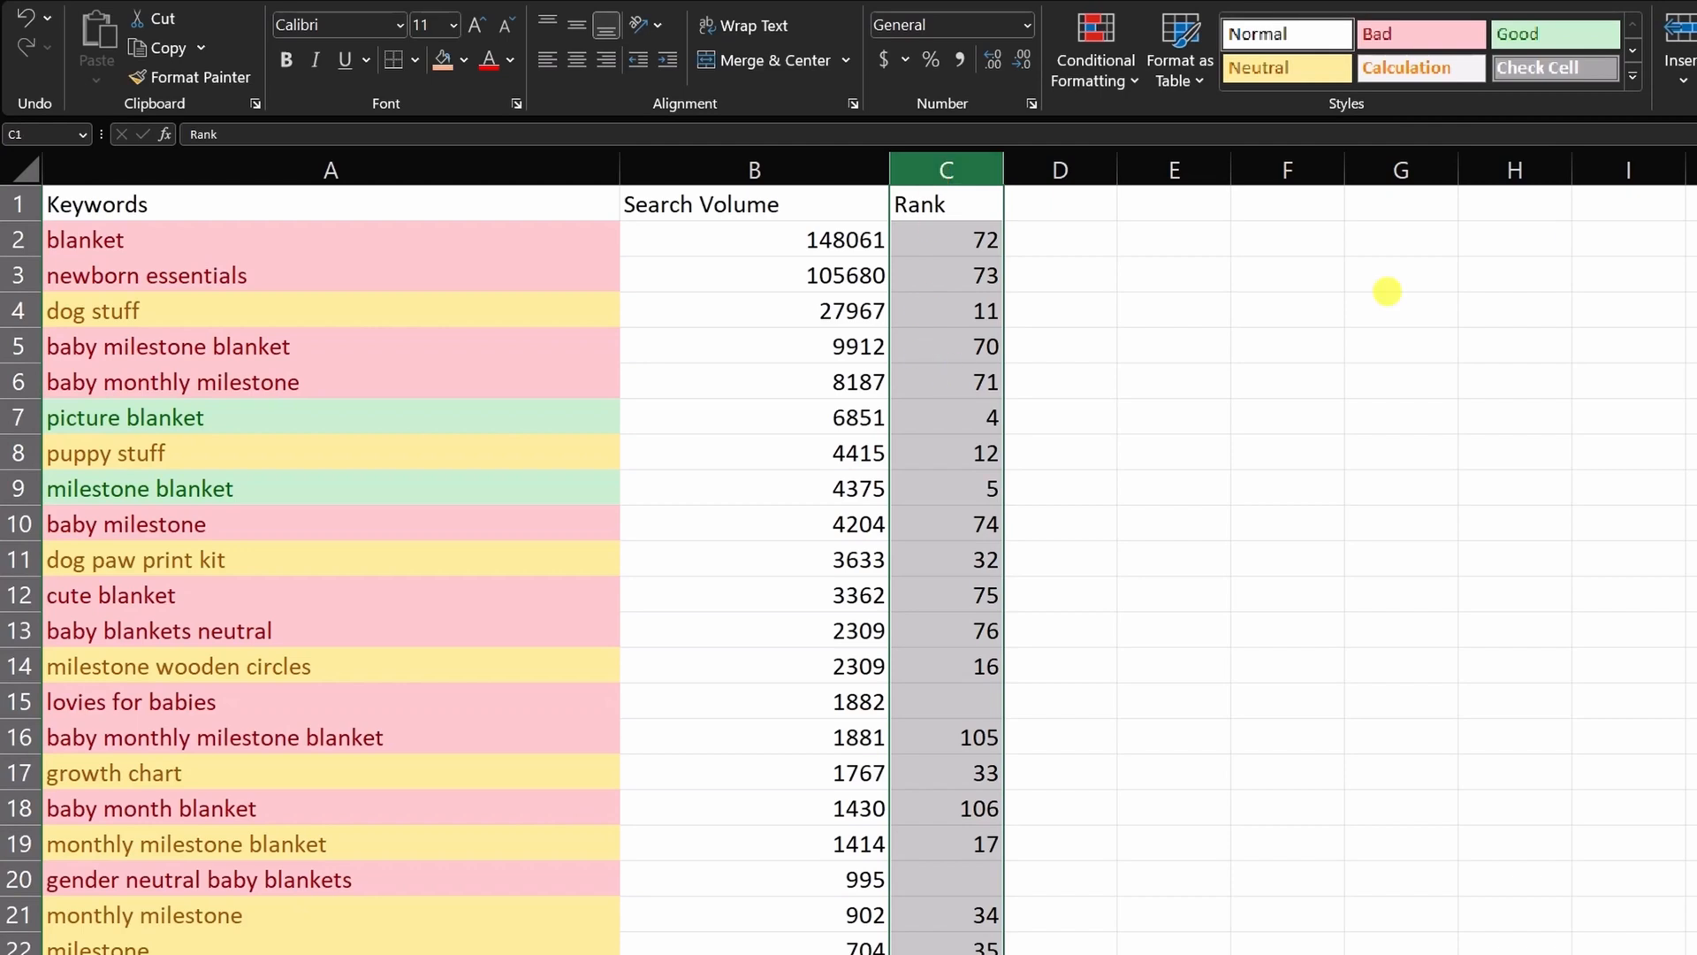
click(1401, 62)
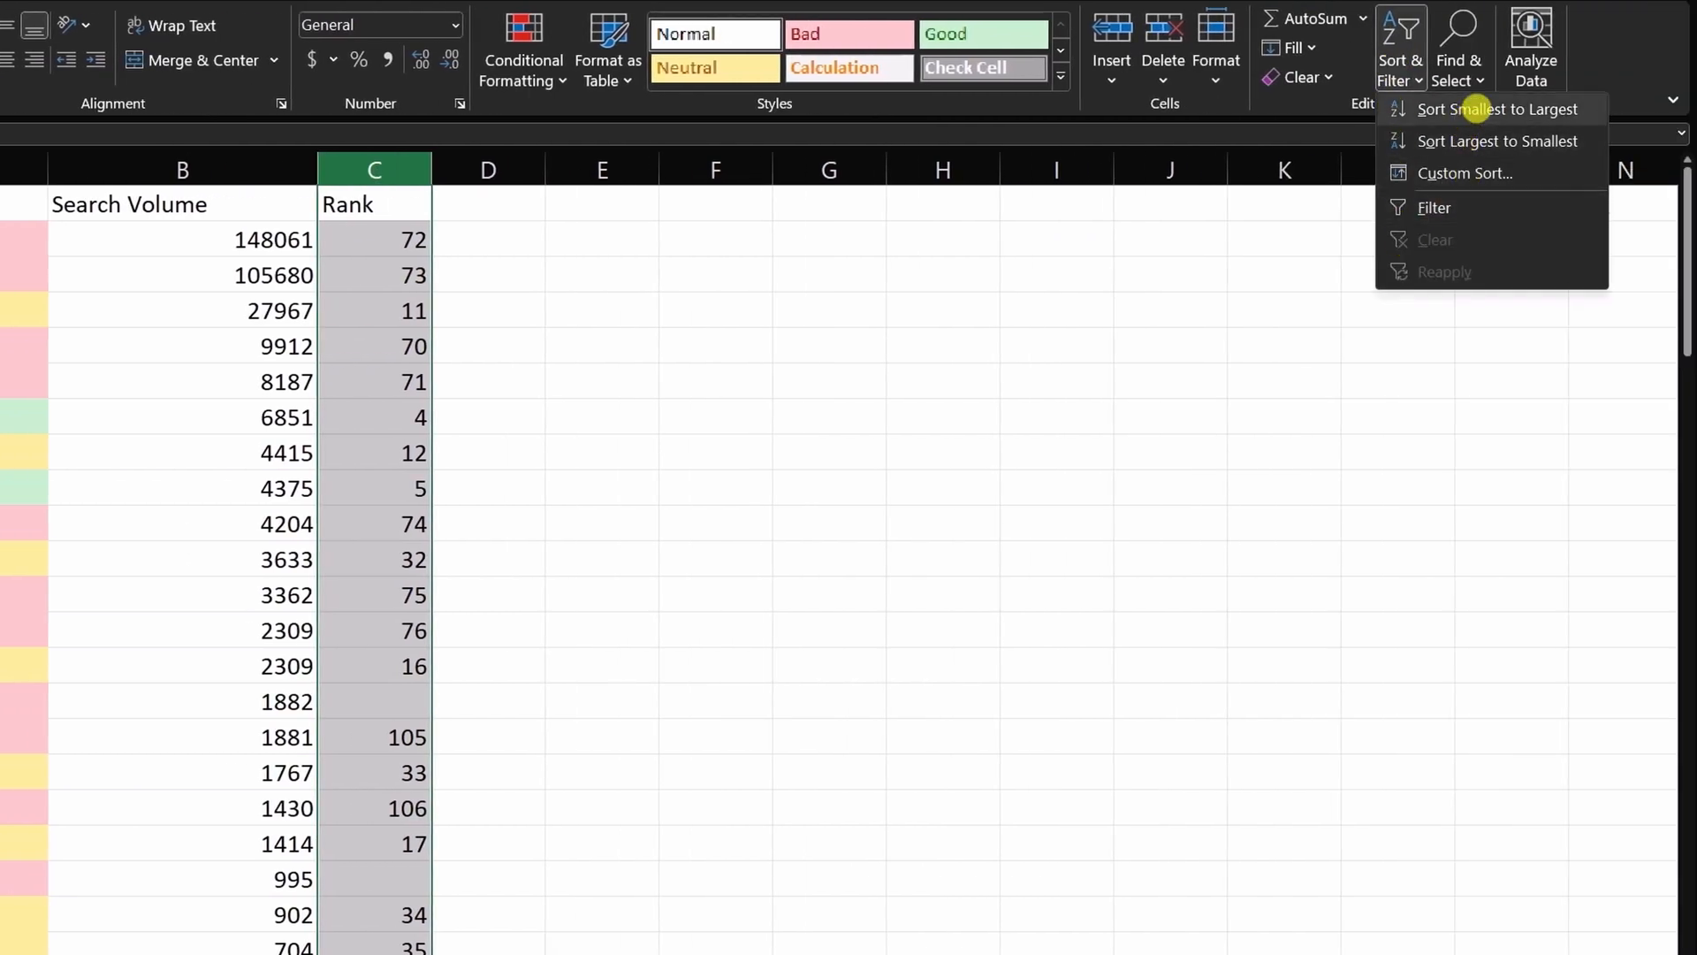
click(1478, 108)
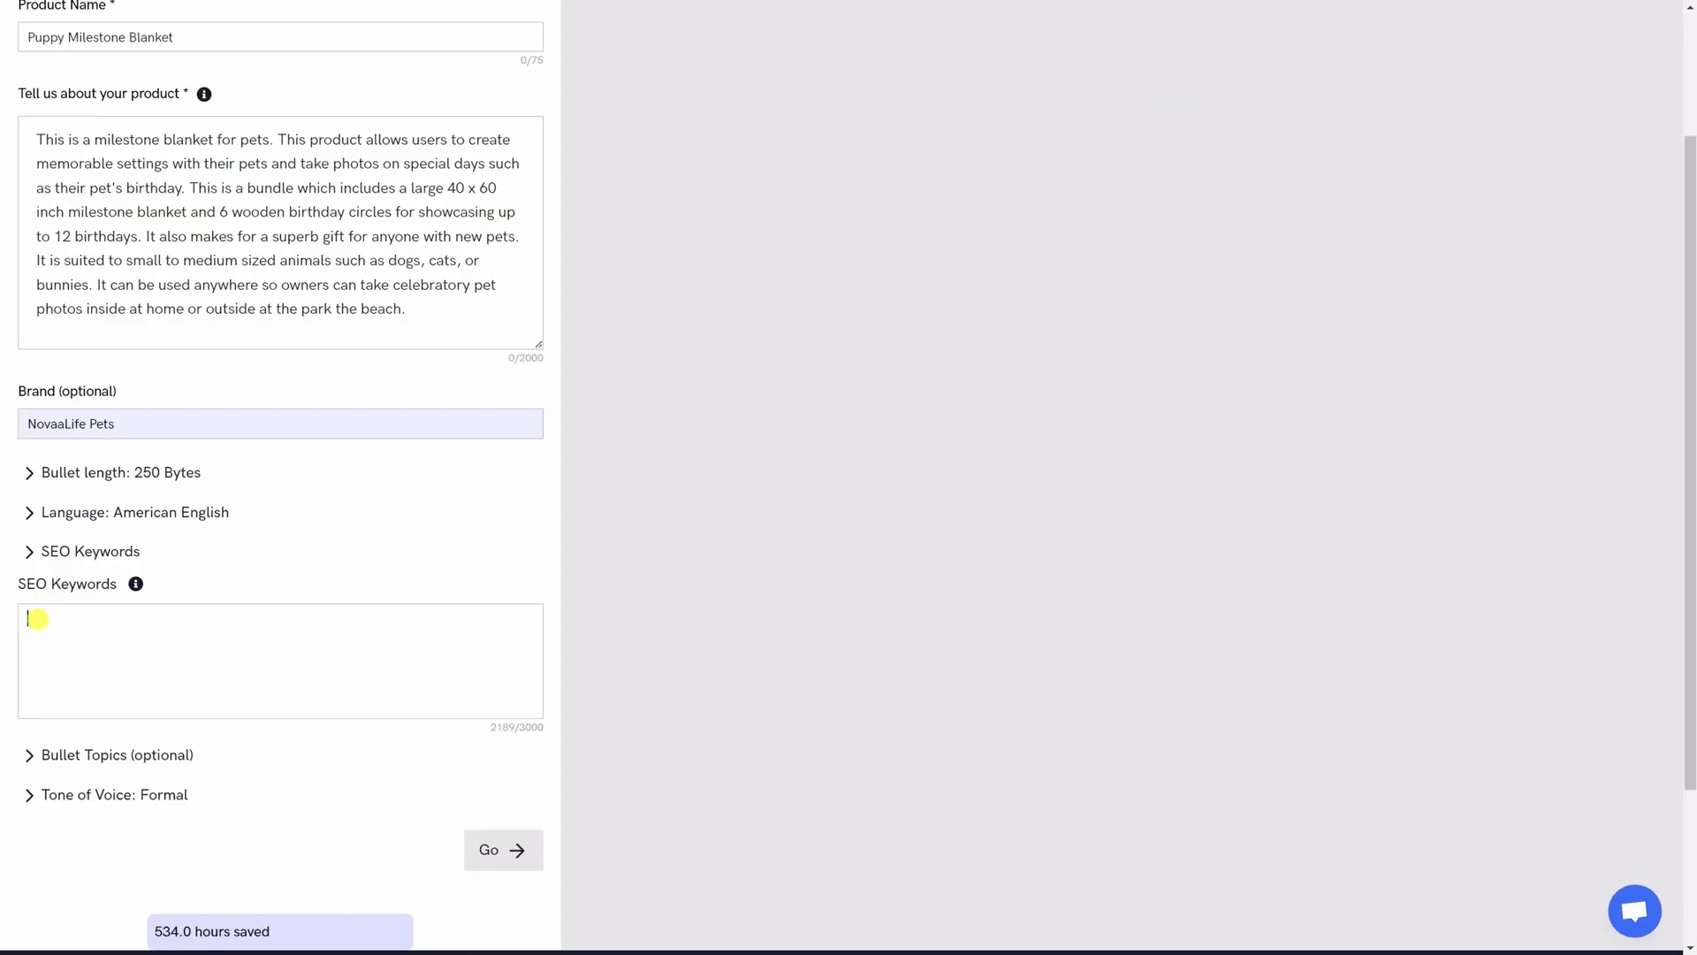
Step: In perci.ai's Amazon Listing Generator, paste the ranked keywords as SEO Keywords and review the five optional bullet topics
key(ctrl+v)
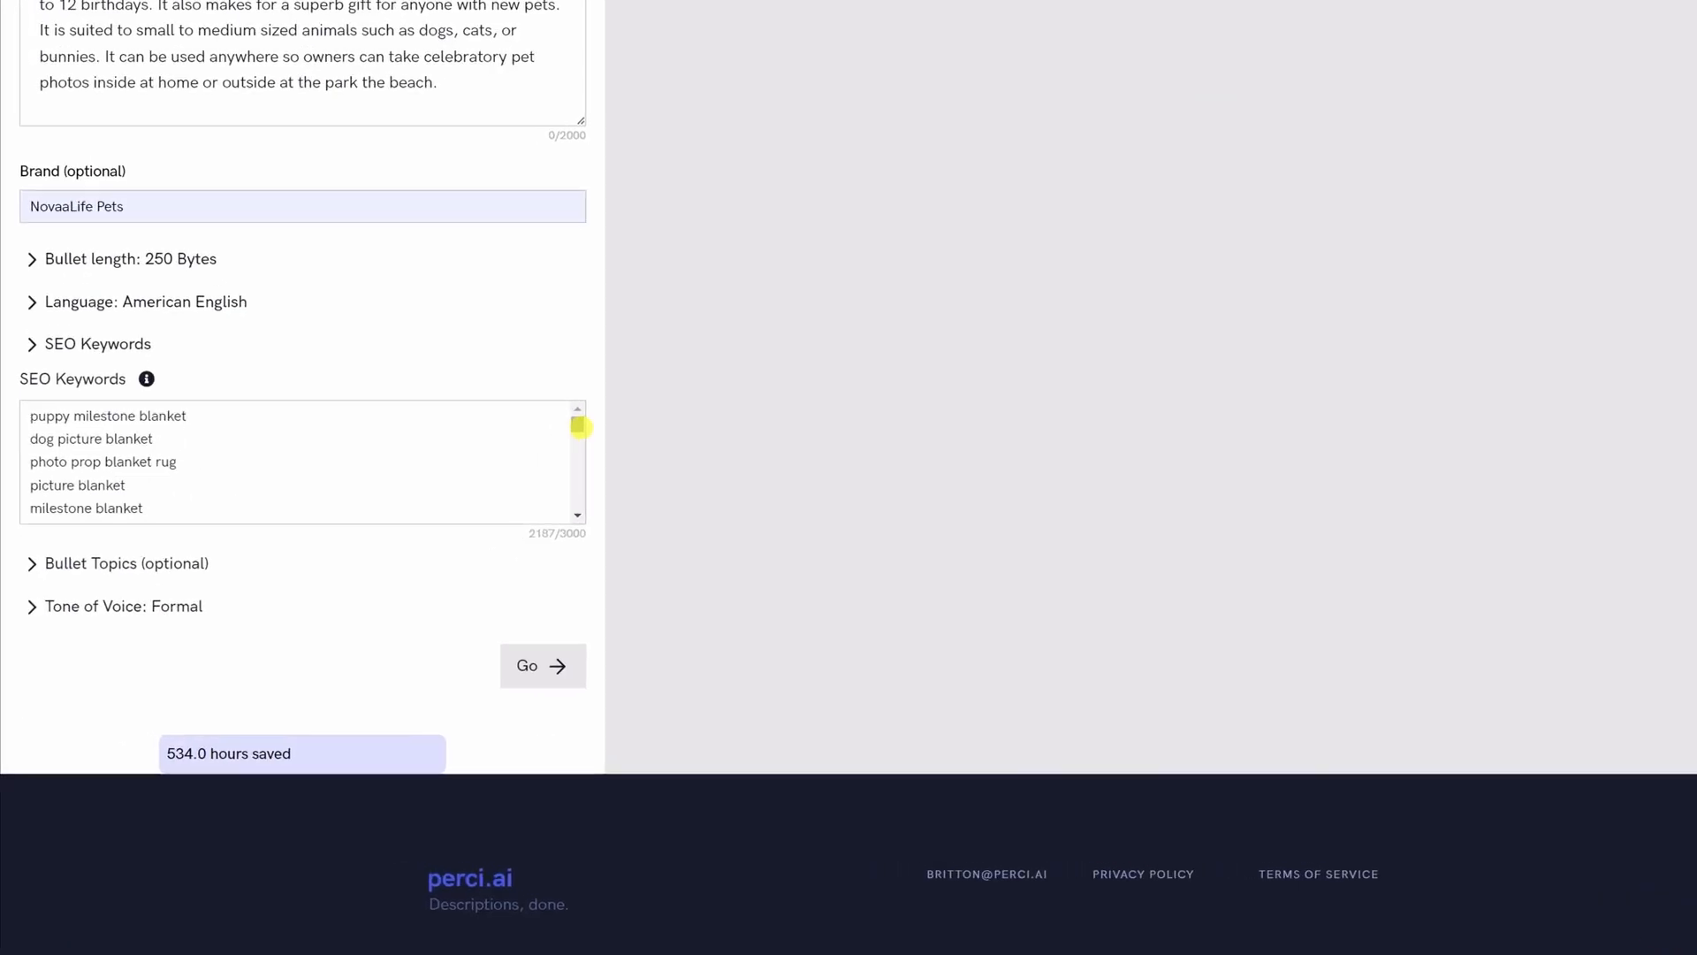
mouse_move(576, 425)
mouse_down()
mouse_move(576, 469)
mouse_move(576, 426)
mouse_up()
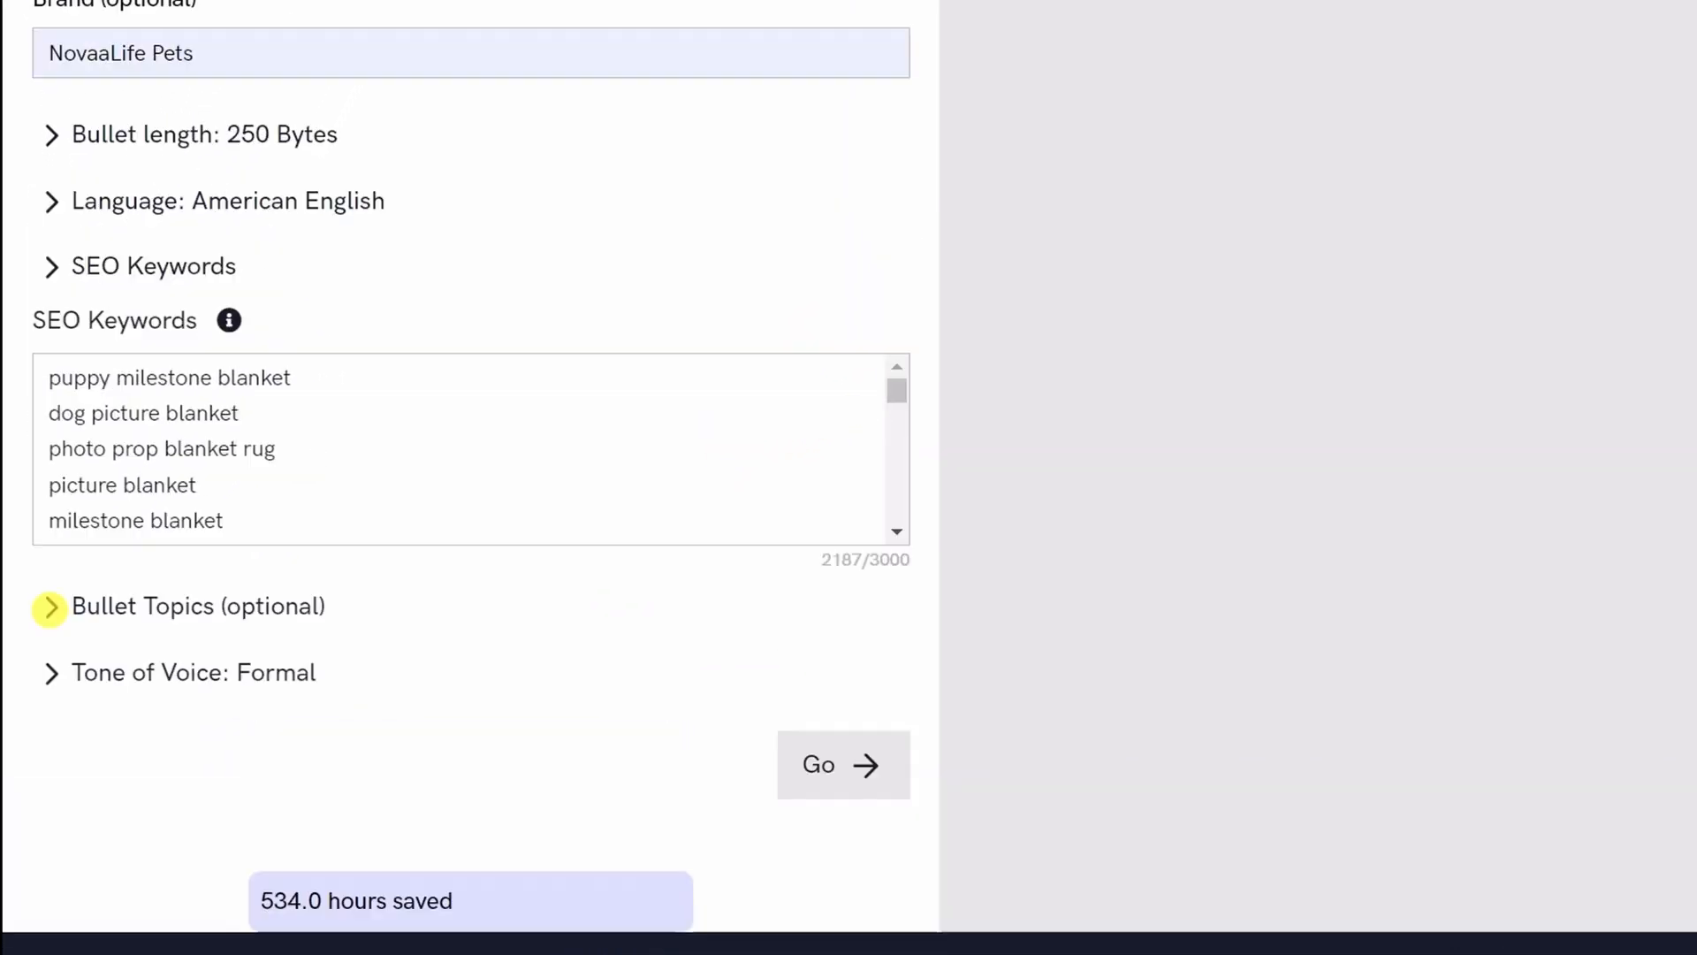
click(49, 606)
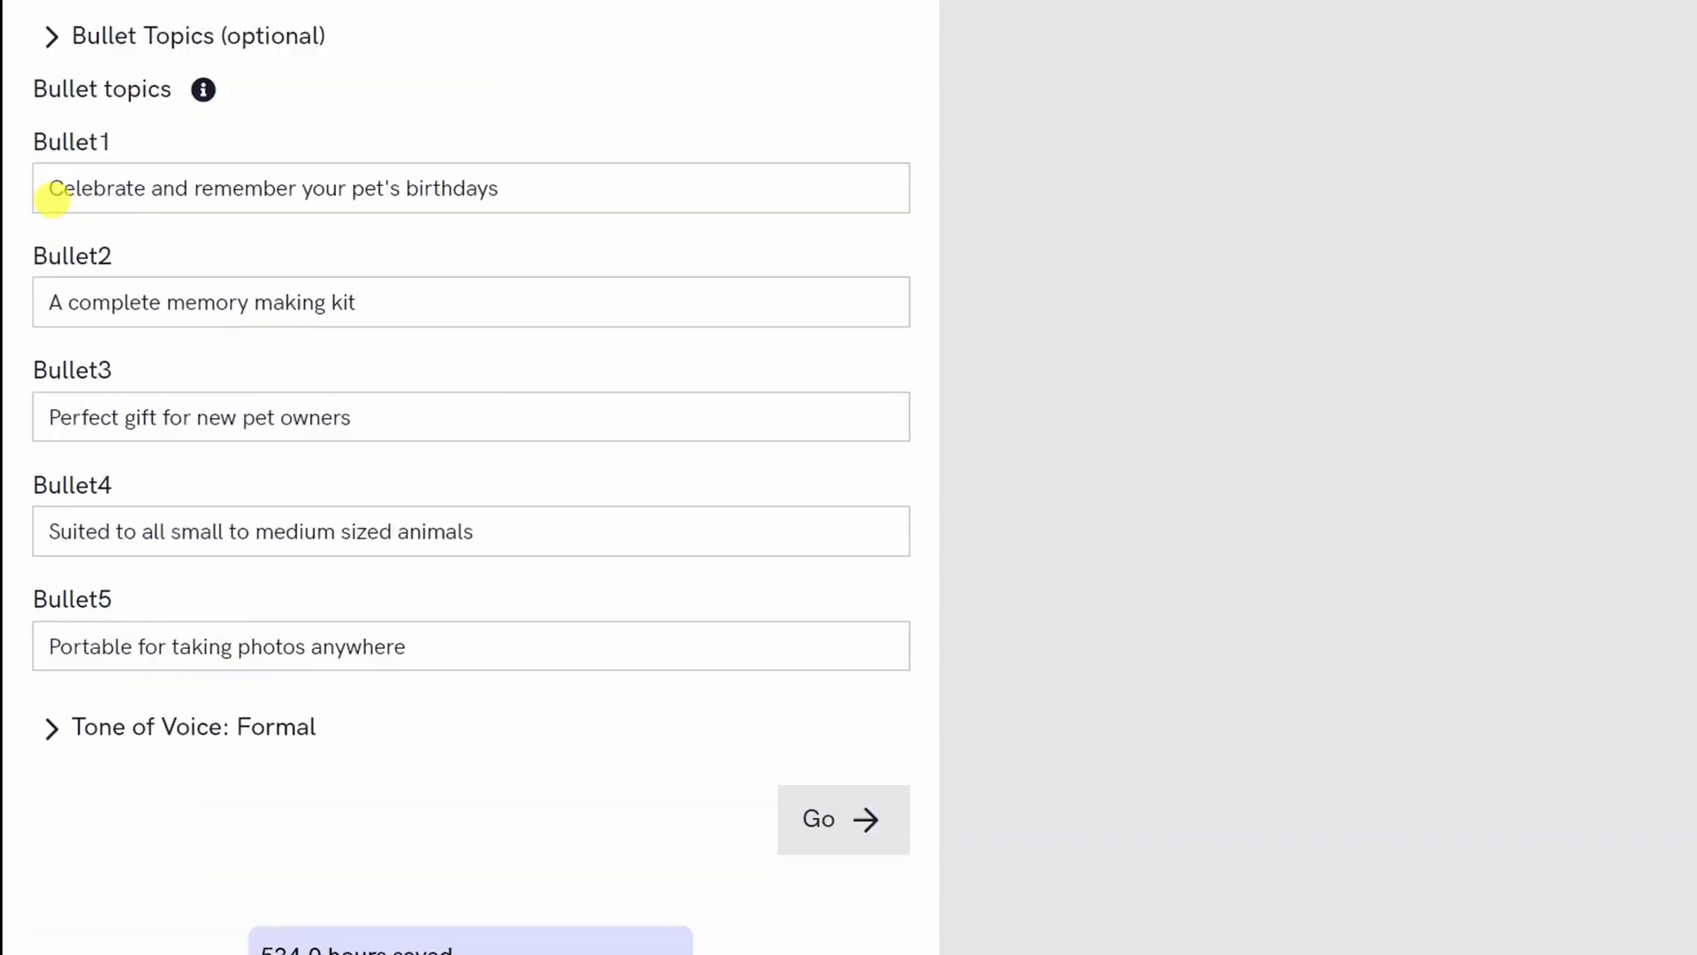
drag(50, 197, 553, 174)
click(553, 177)
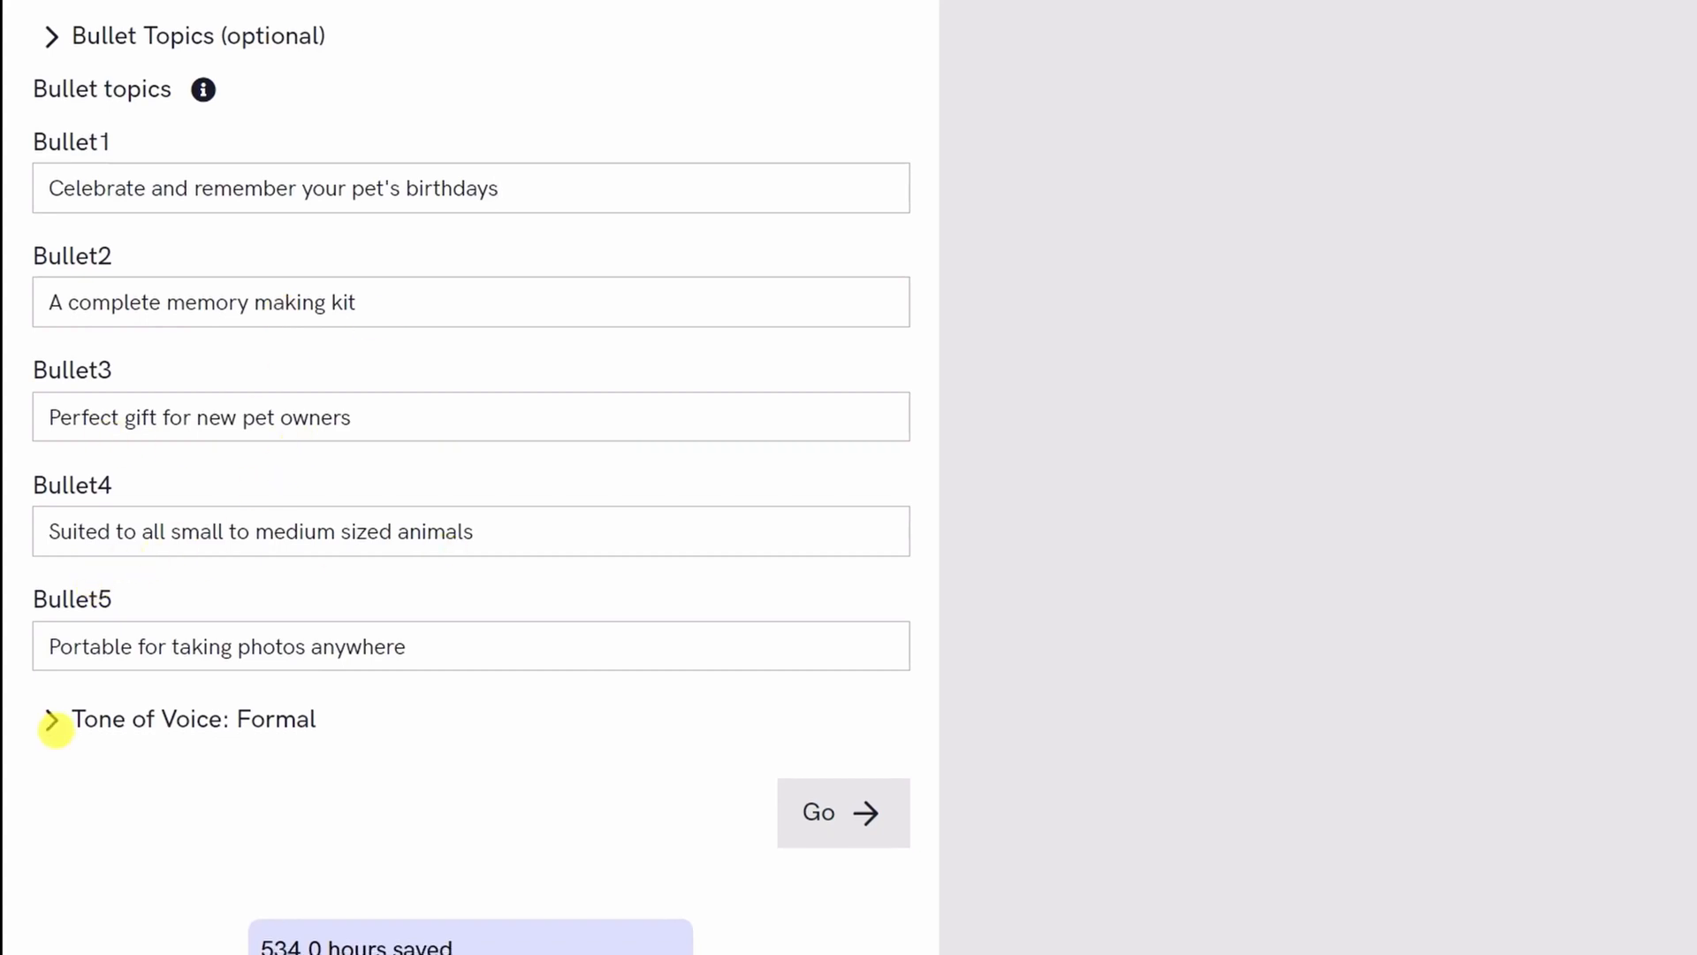
Step: Set the tone of voice to Formal and generate the Amazon listing
click(53, 728)
click(265, 437)
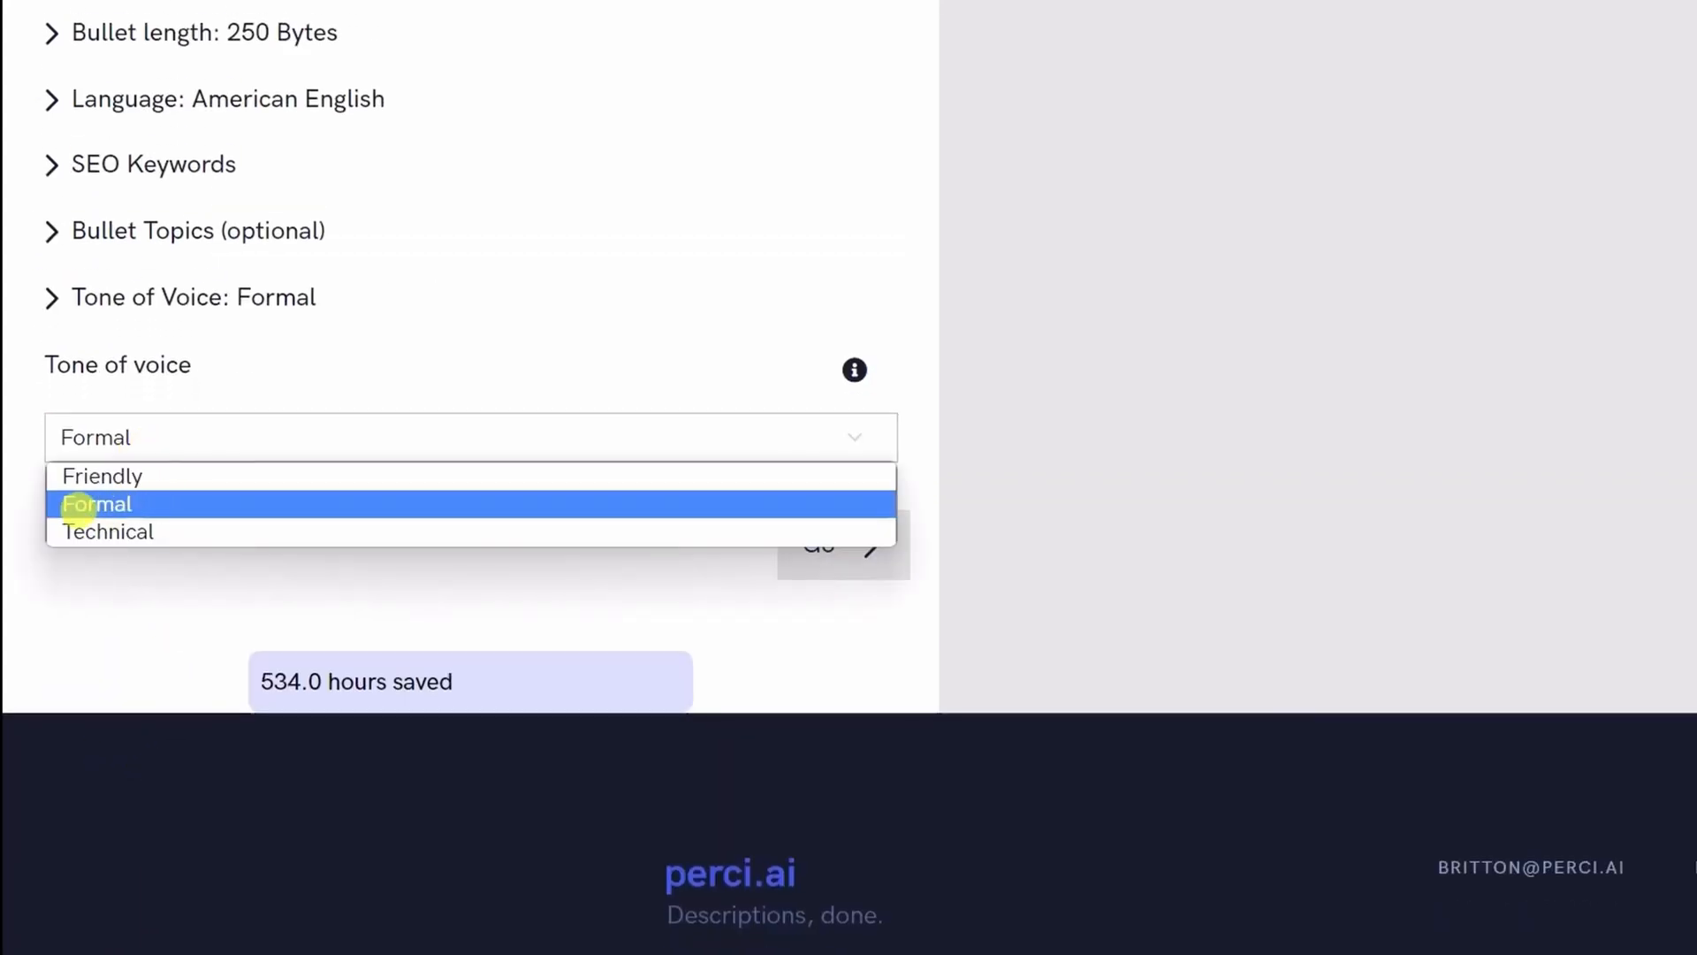
click(127, 503)
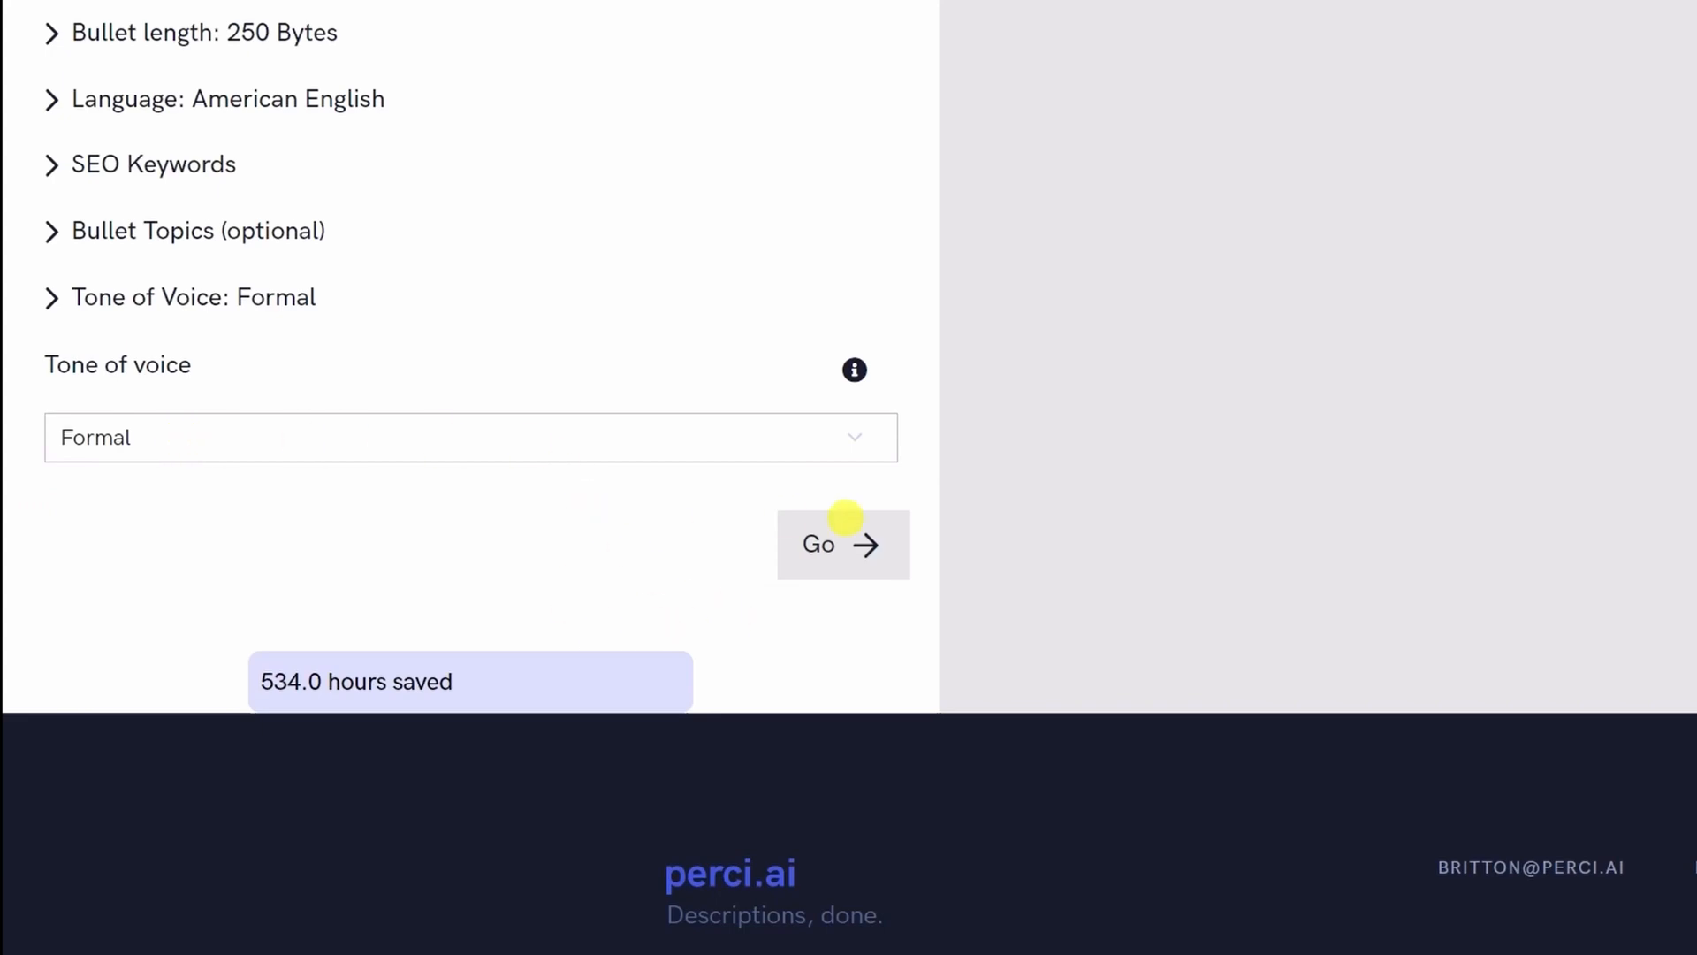
click(847, 546)
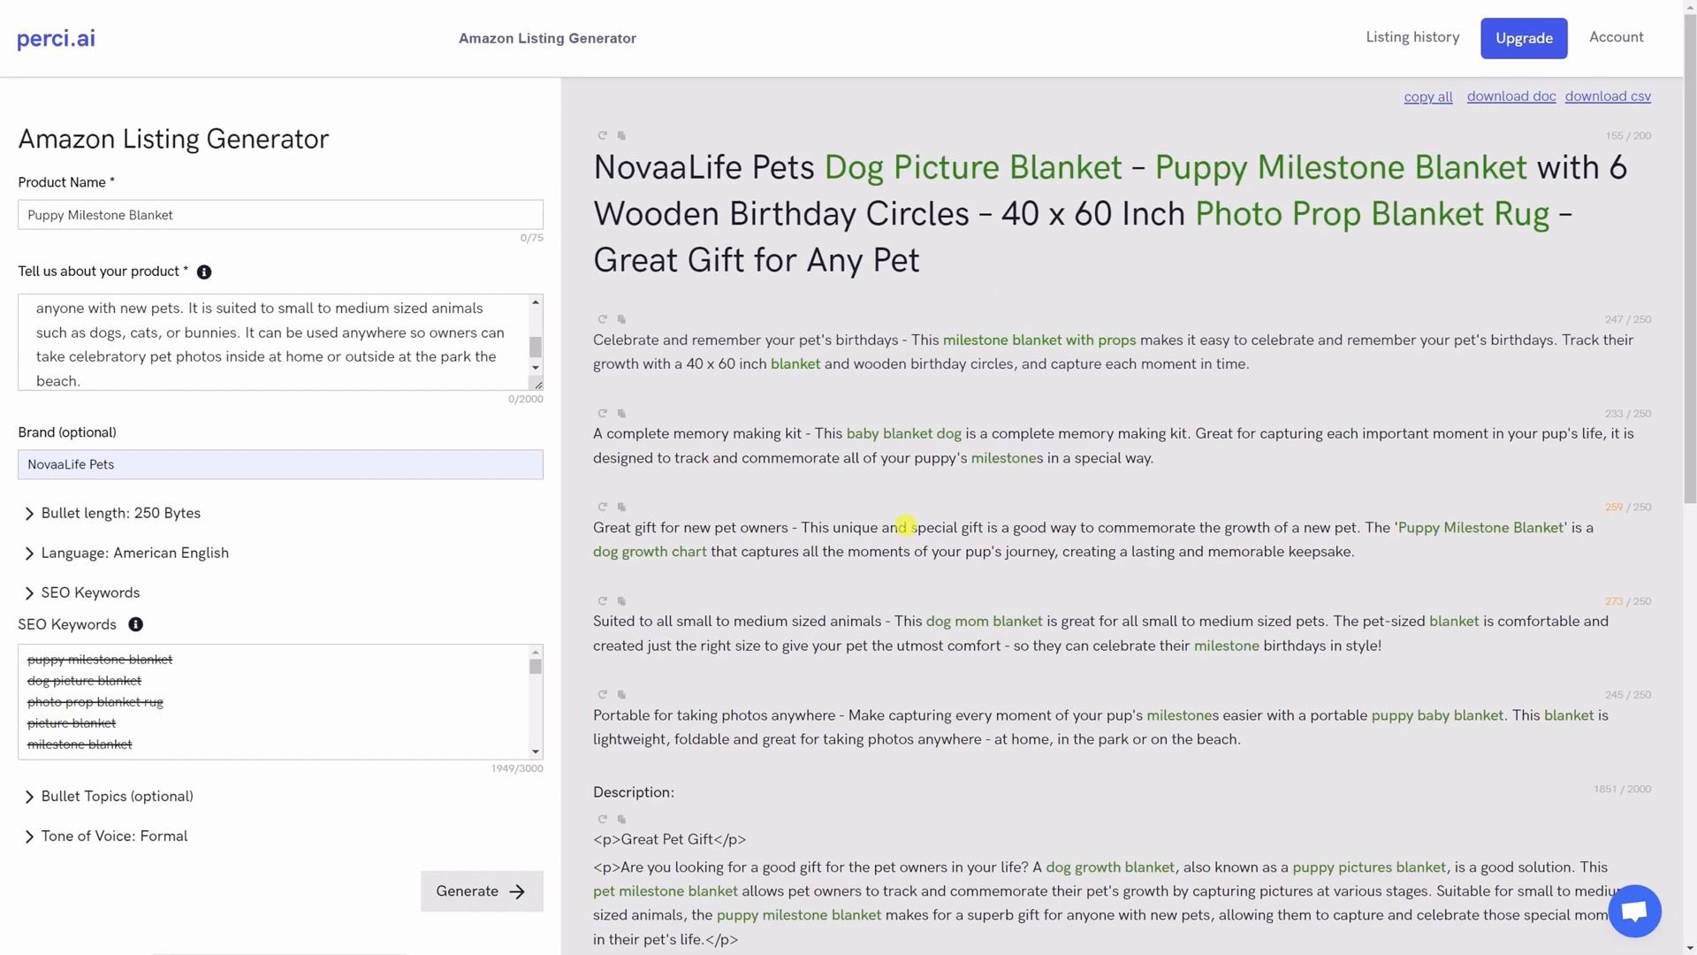
Step: Review the generated bullets and description sections, checking the paragraph tags around the "Great Pet Gift" heading
scroll(688, 718, down, 5)
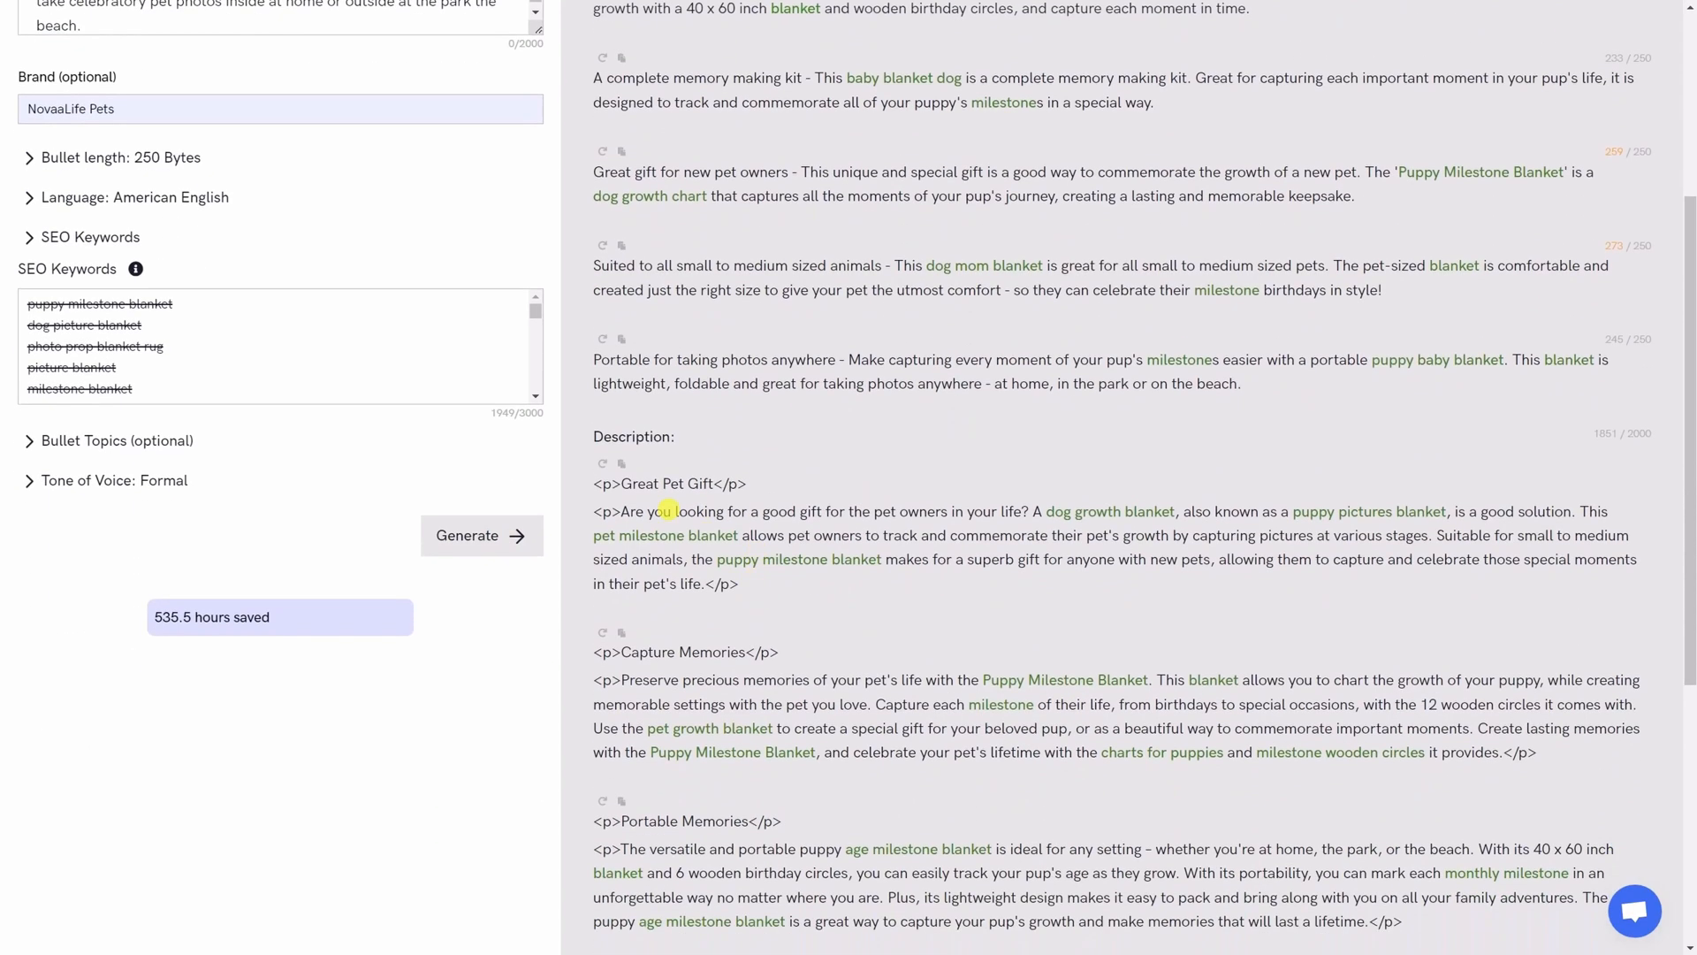
scroll(676, 443, down, 1)
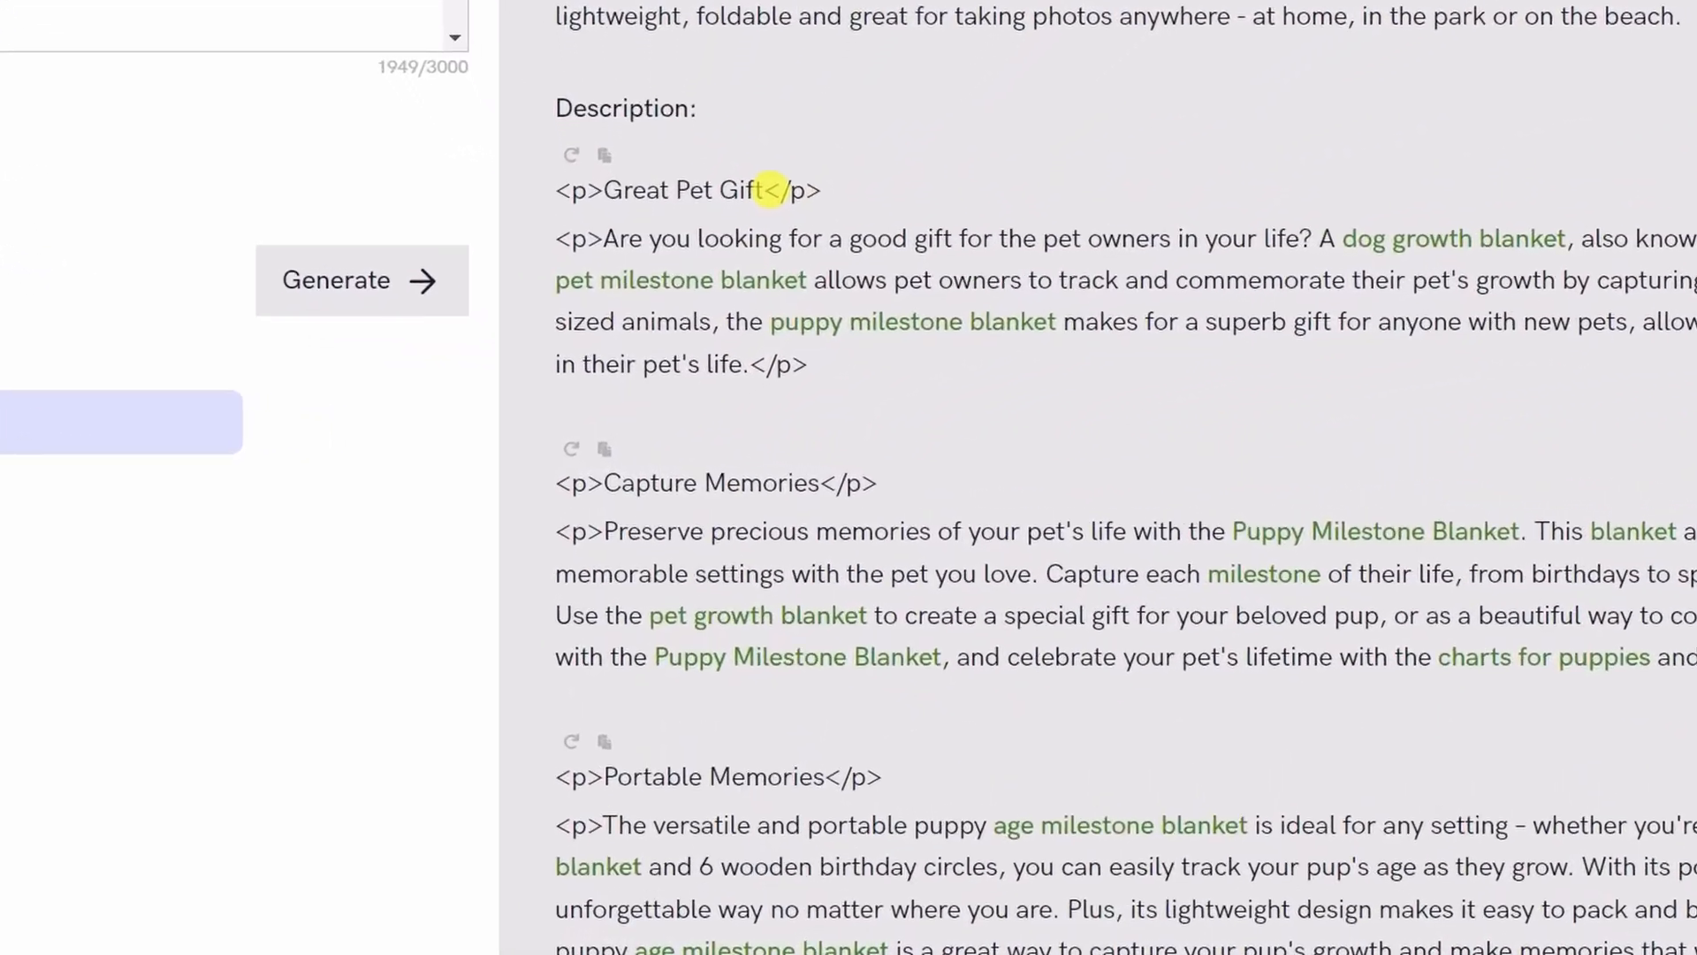
drag(769, 189, 827, 187)
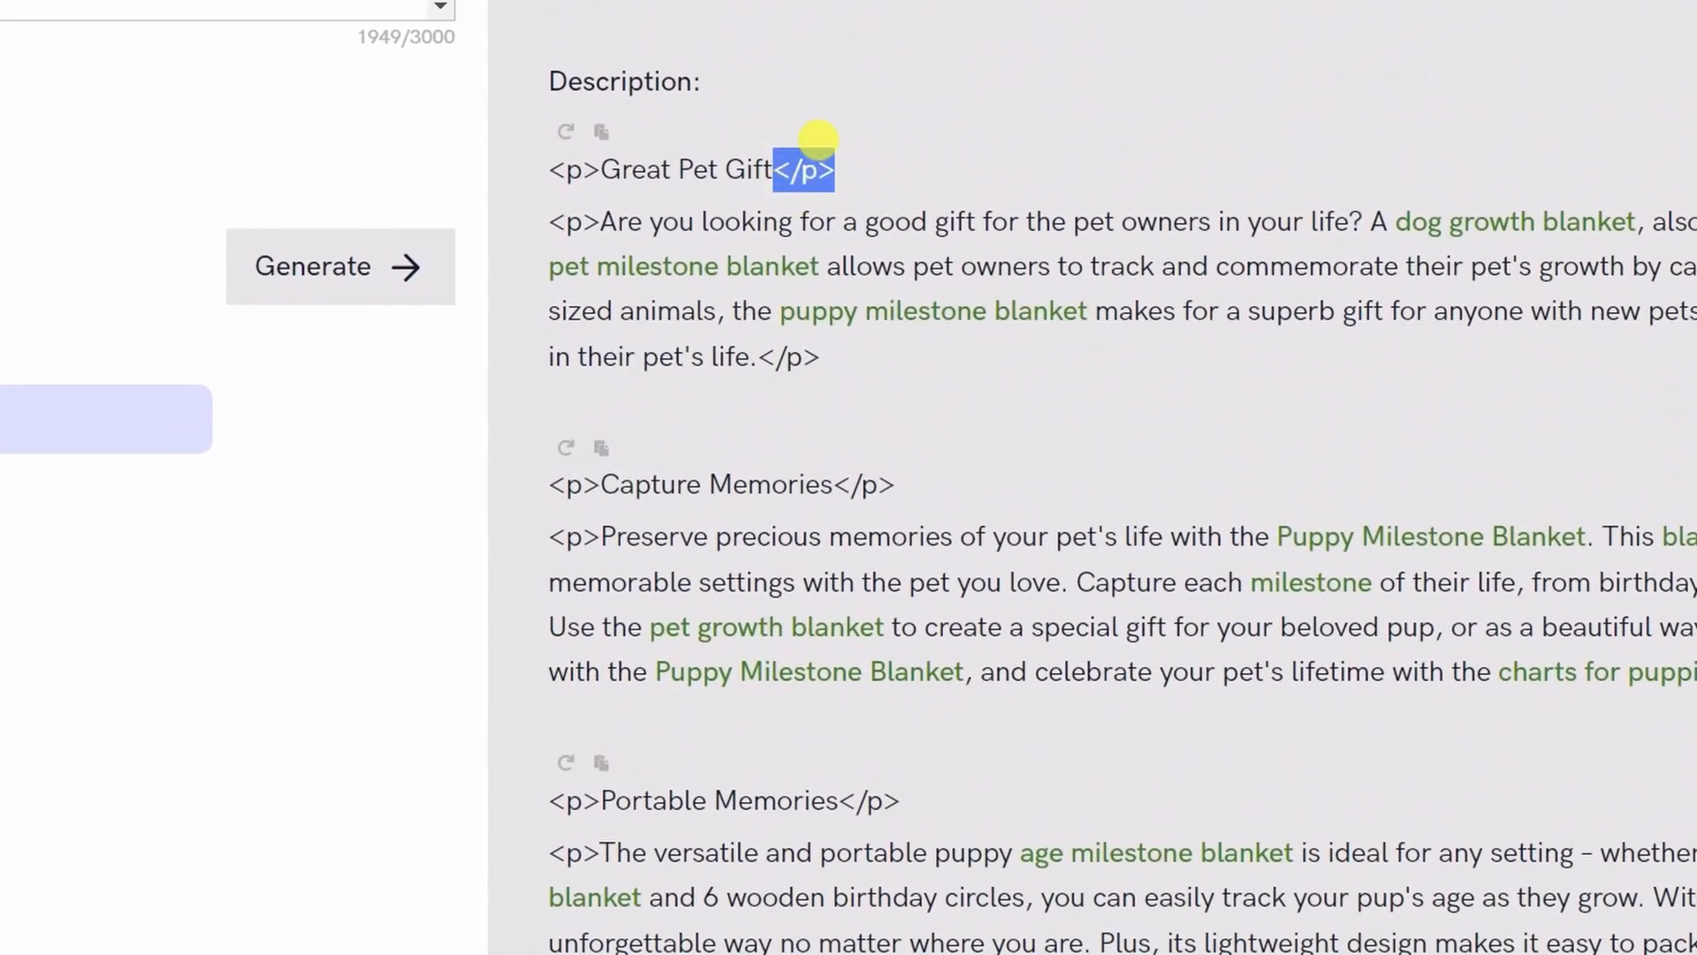
click(806, 188)
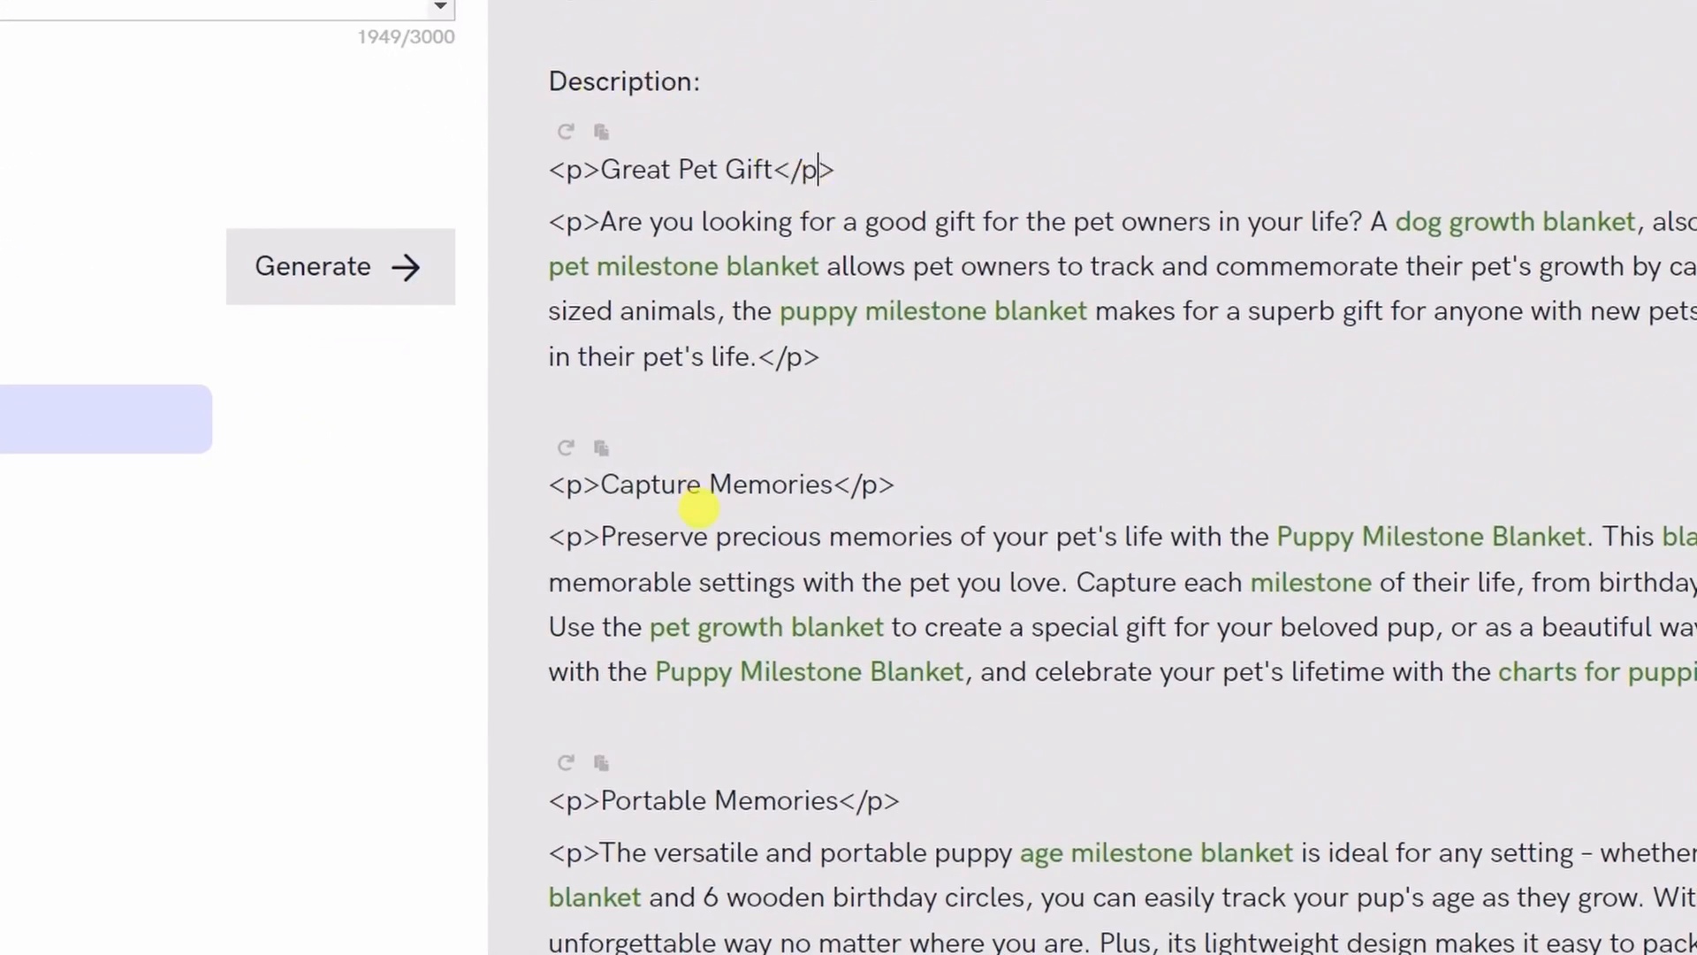
scroll(697, 507, down, 4)
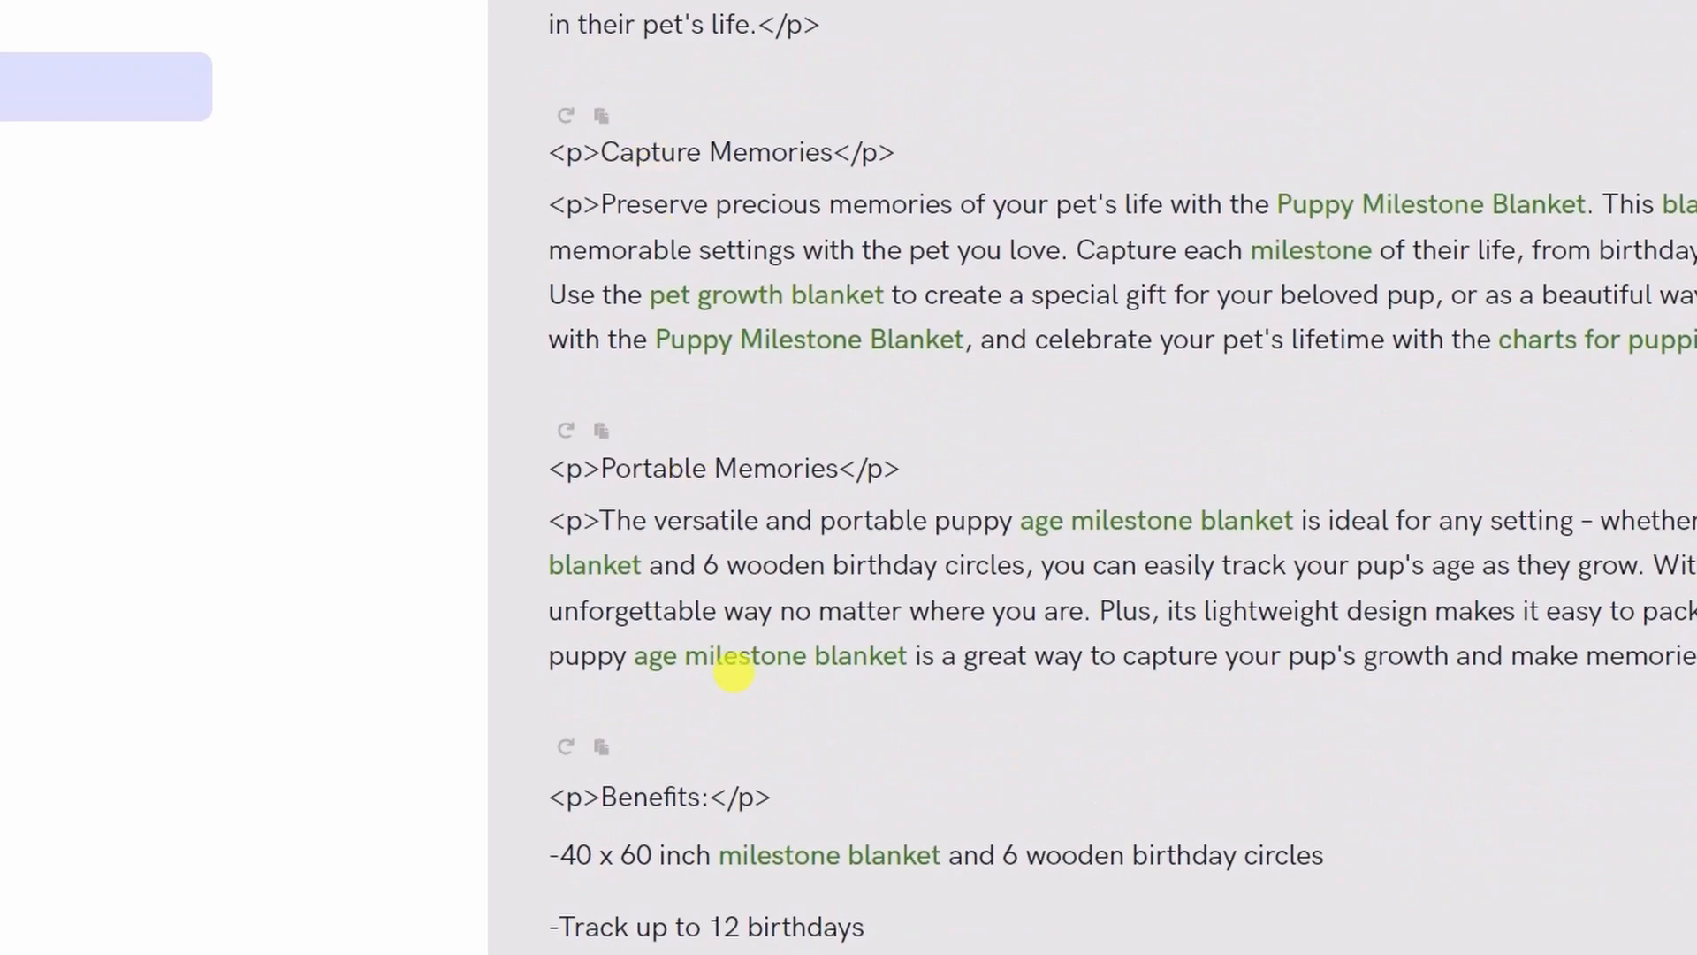
scroll(733, 689, up, 4)
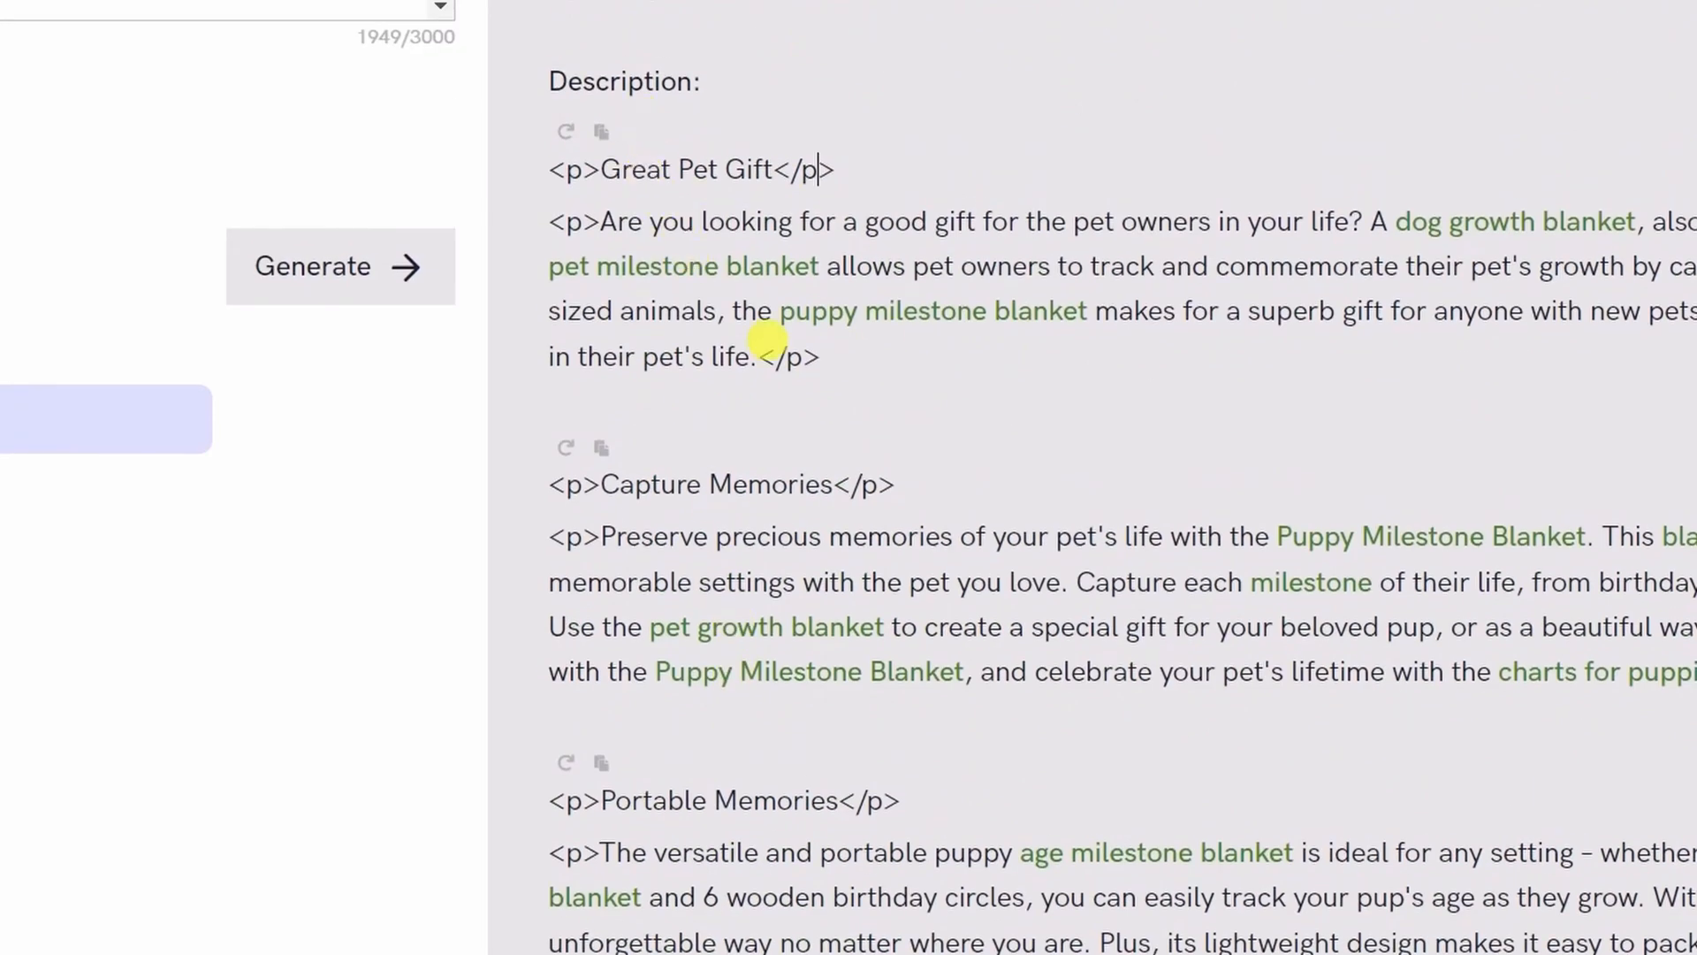
scroll(733, 602, up, 5)
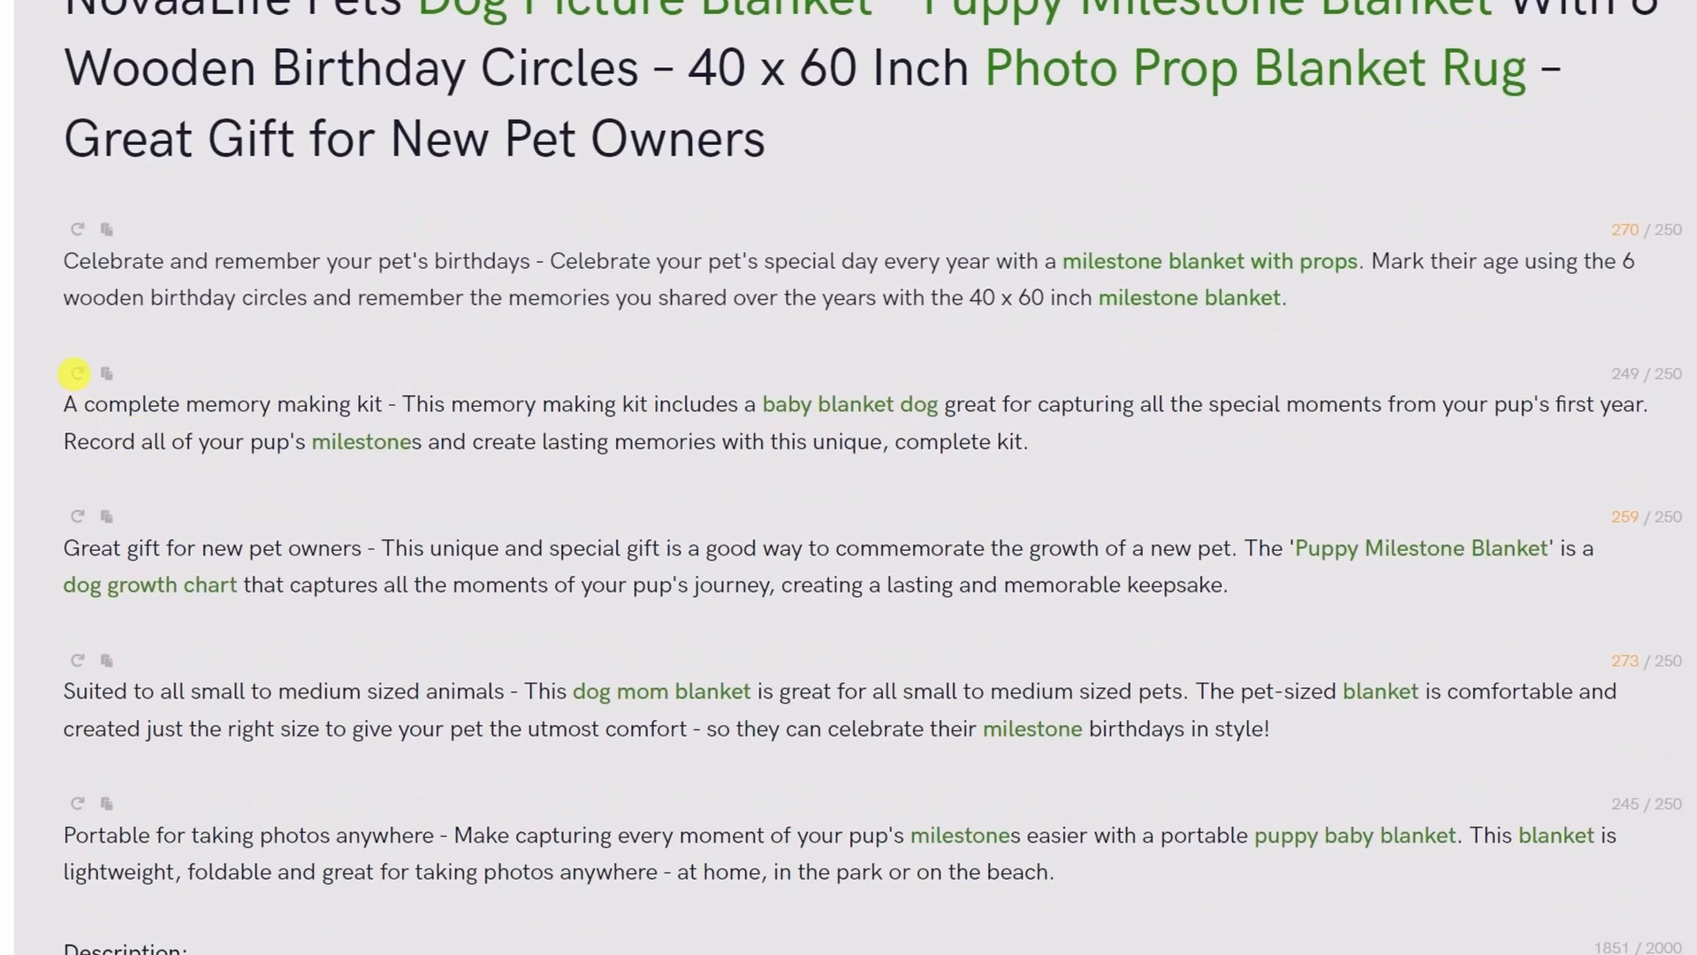
Step: Highlight and copy the keyword phrase "baby blanket dog" in the "A complete memory making kit" bullet
scroll(500, 526, up, 2)
drag(1131, 540, 1316, 540)
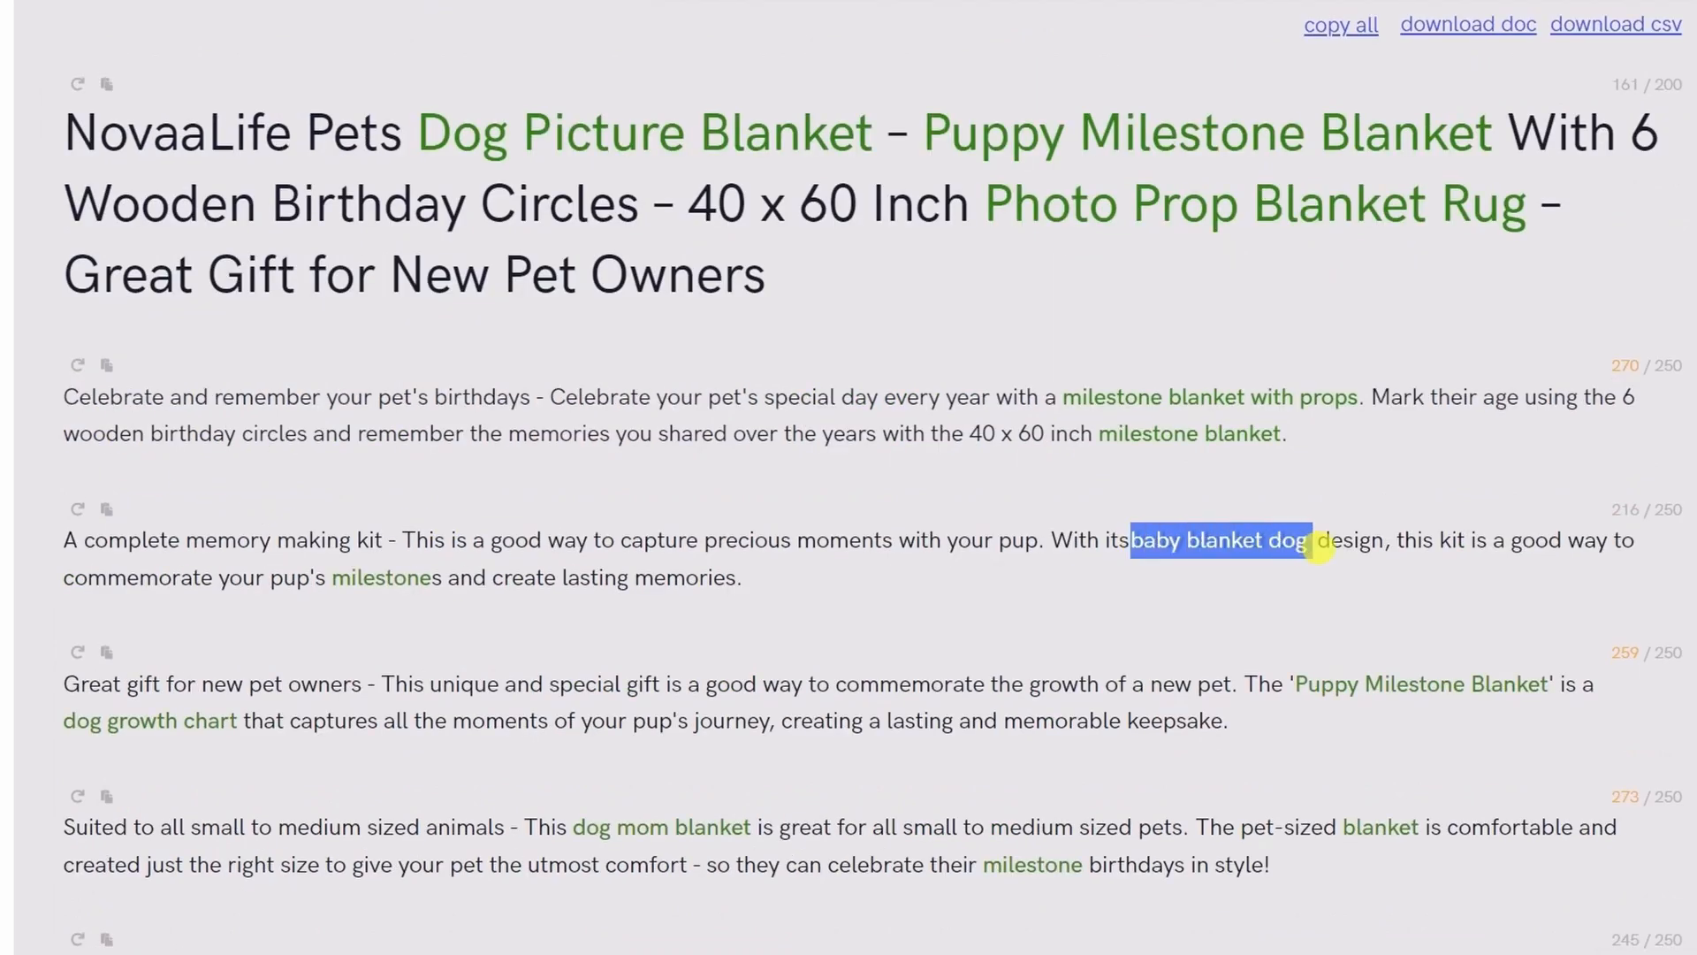
drag(1130, 537, 1320, 550)
key(ctrl+c)
click(1112, 520)
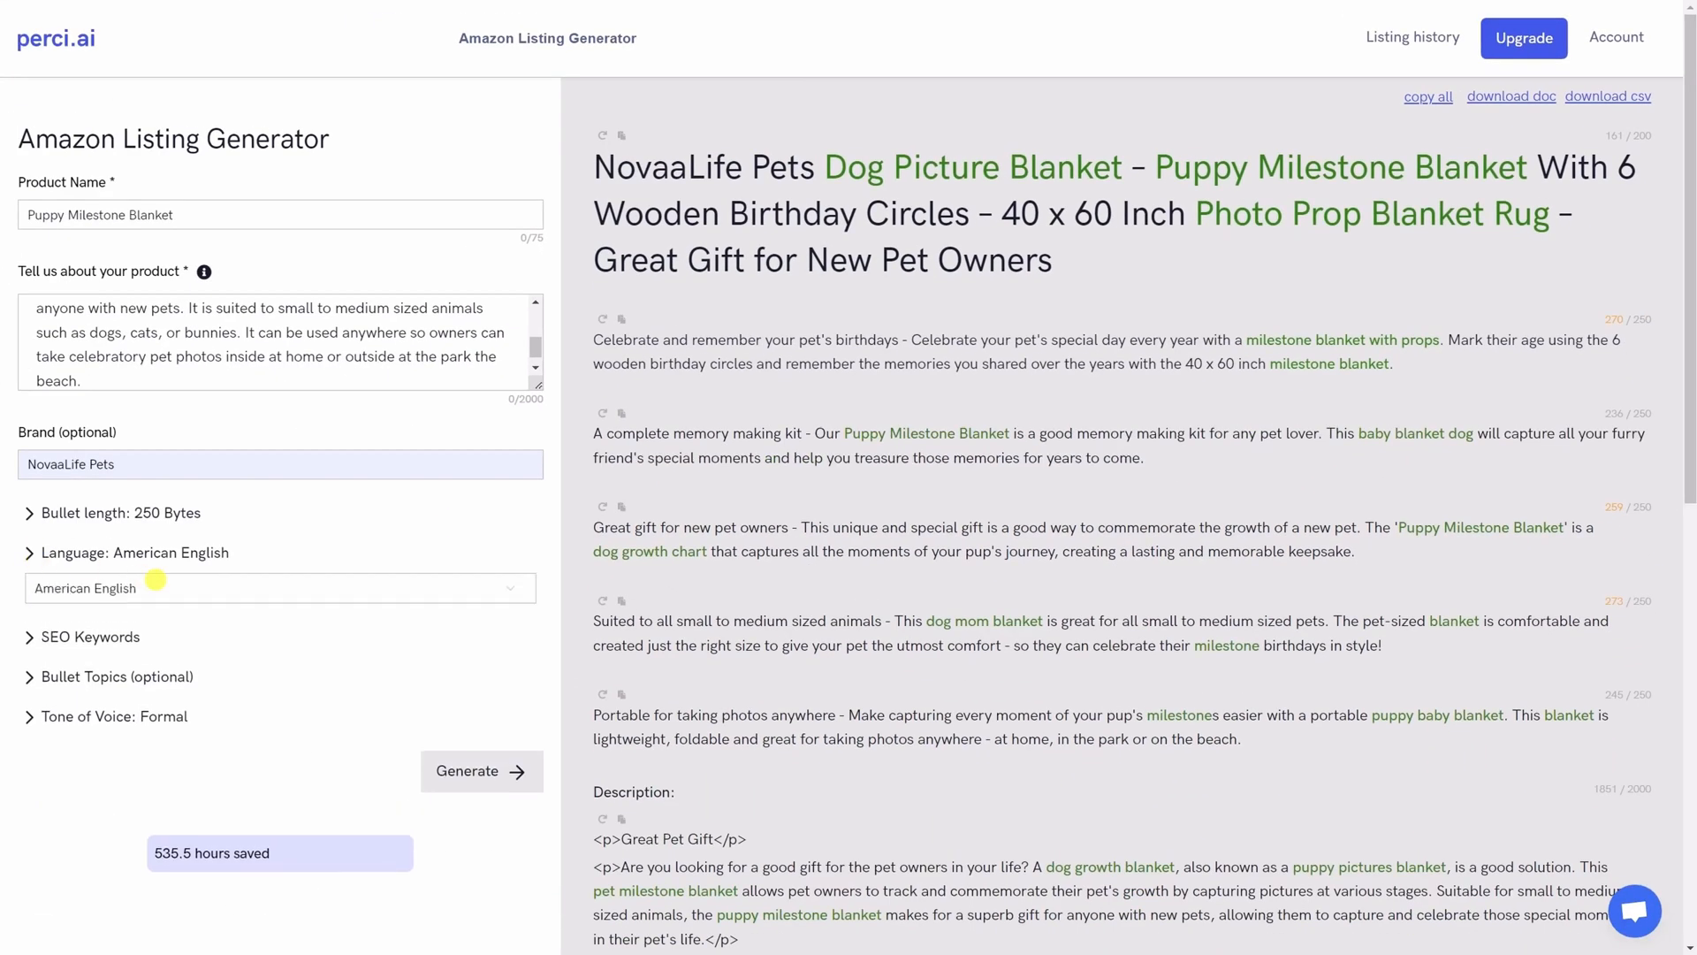
Step: Set the listing language to Spanish and generate the listing again
click(104, 588)
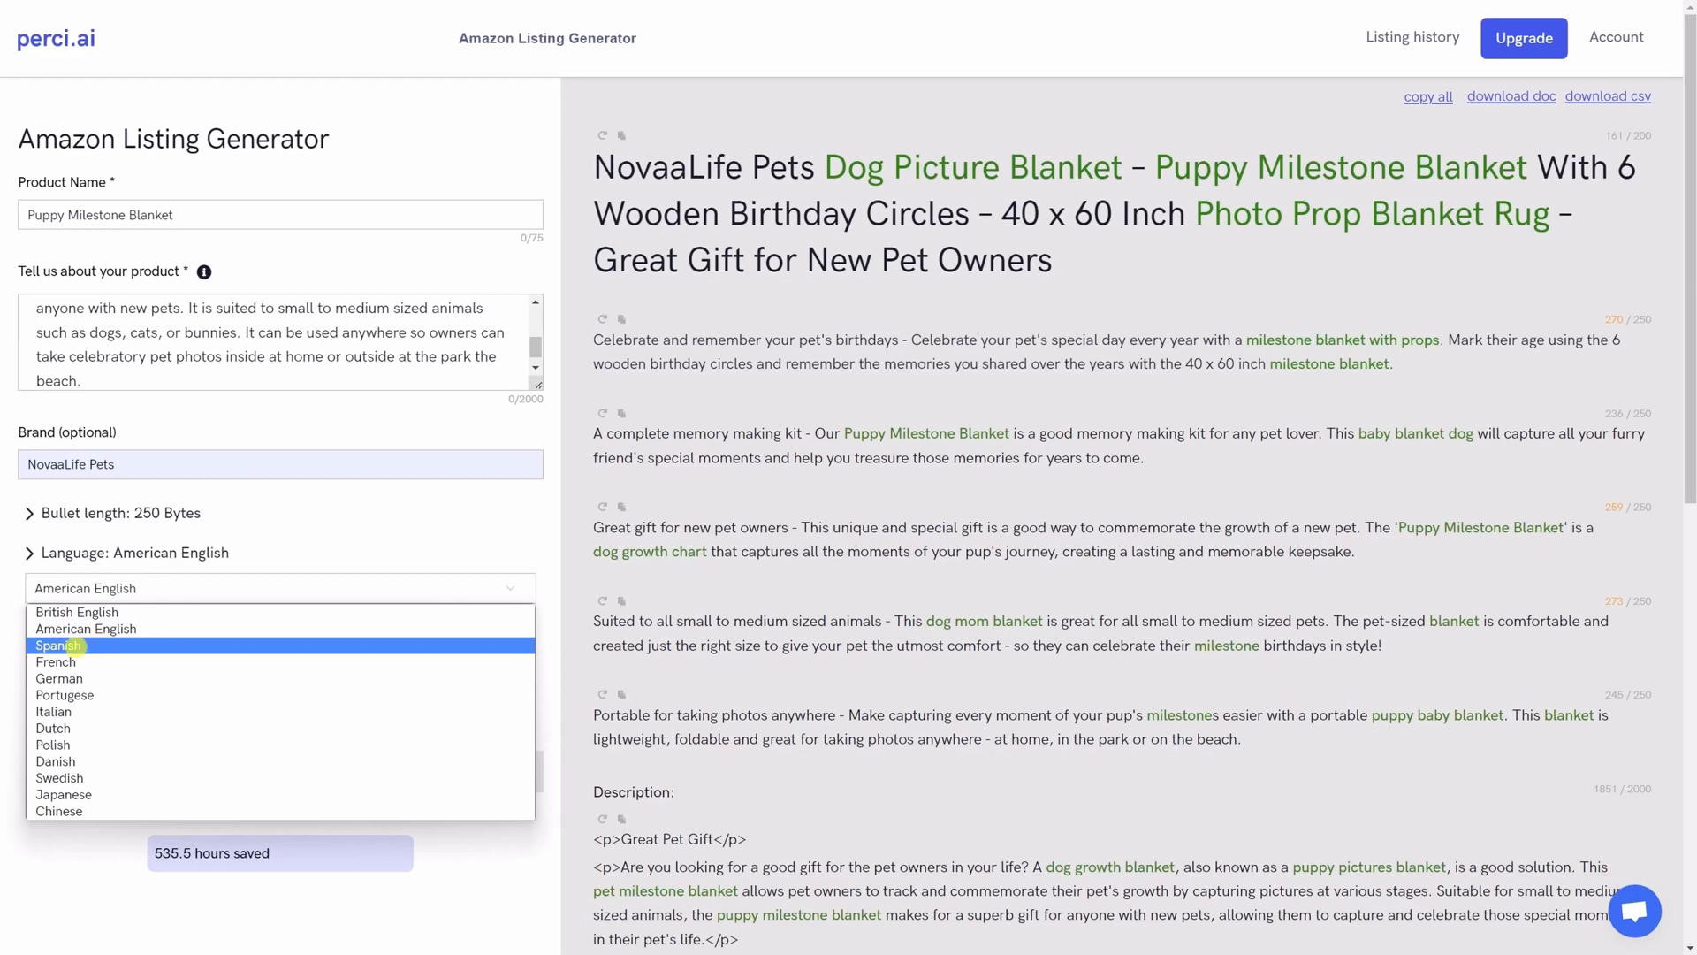
click(76, 646)
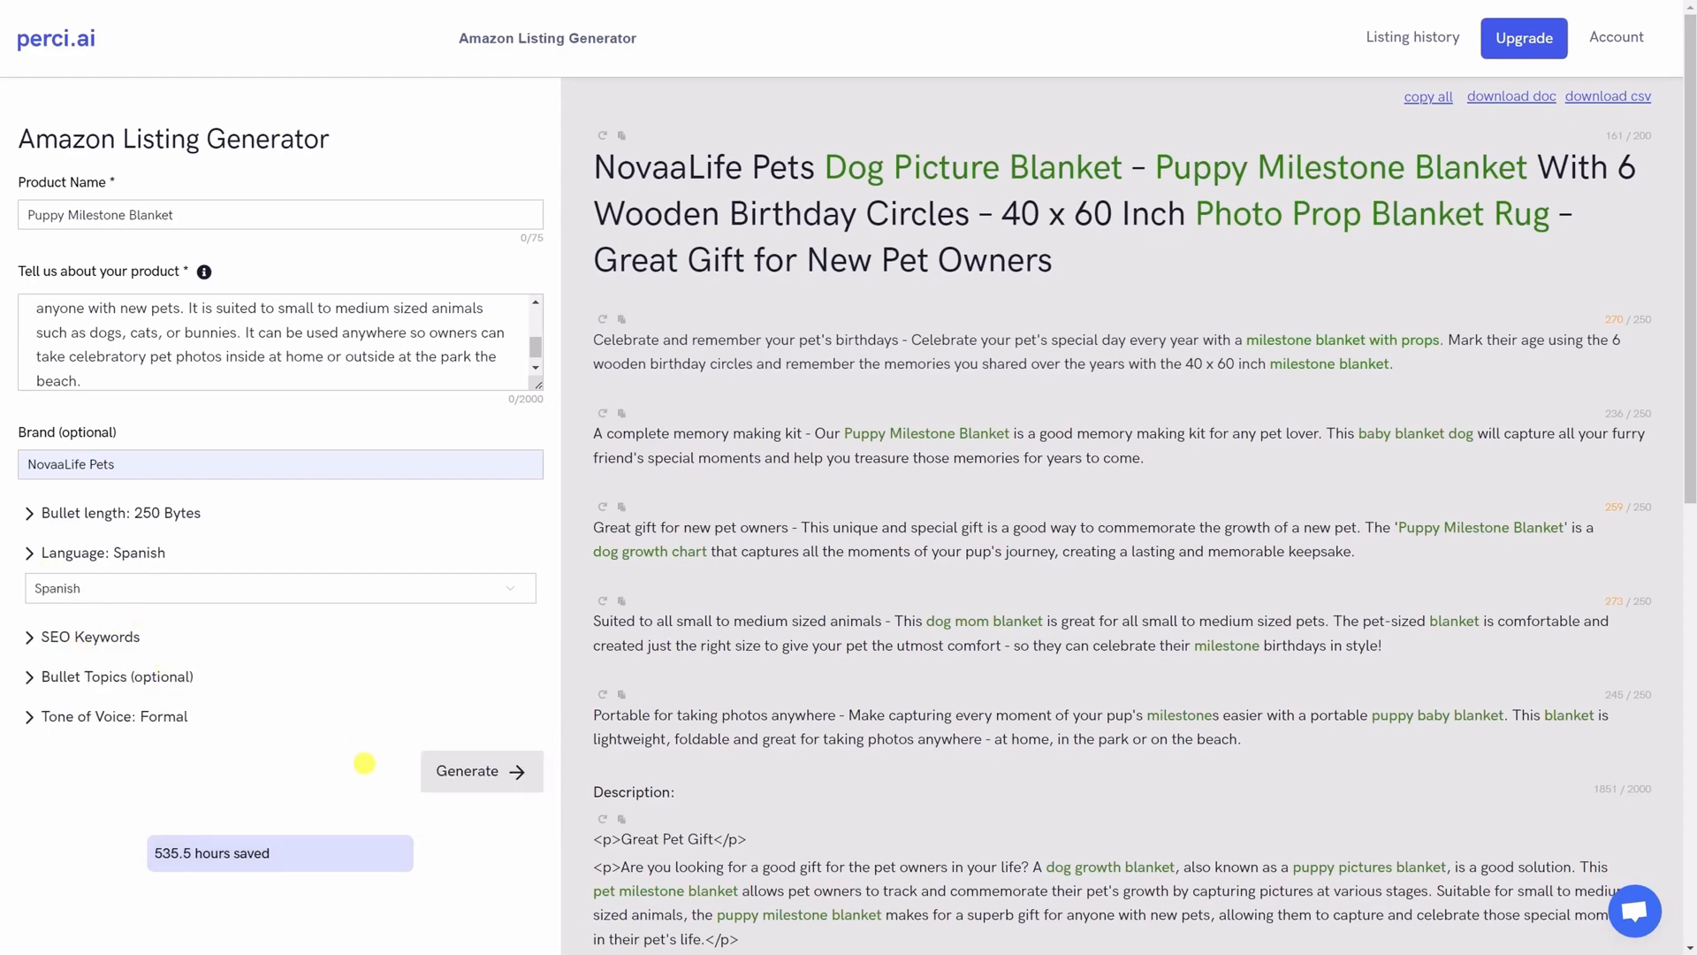
click(486, 771)
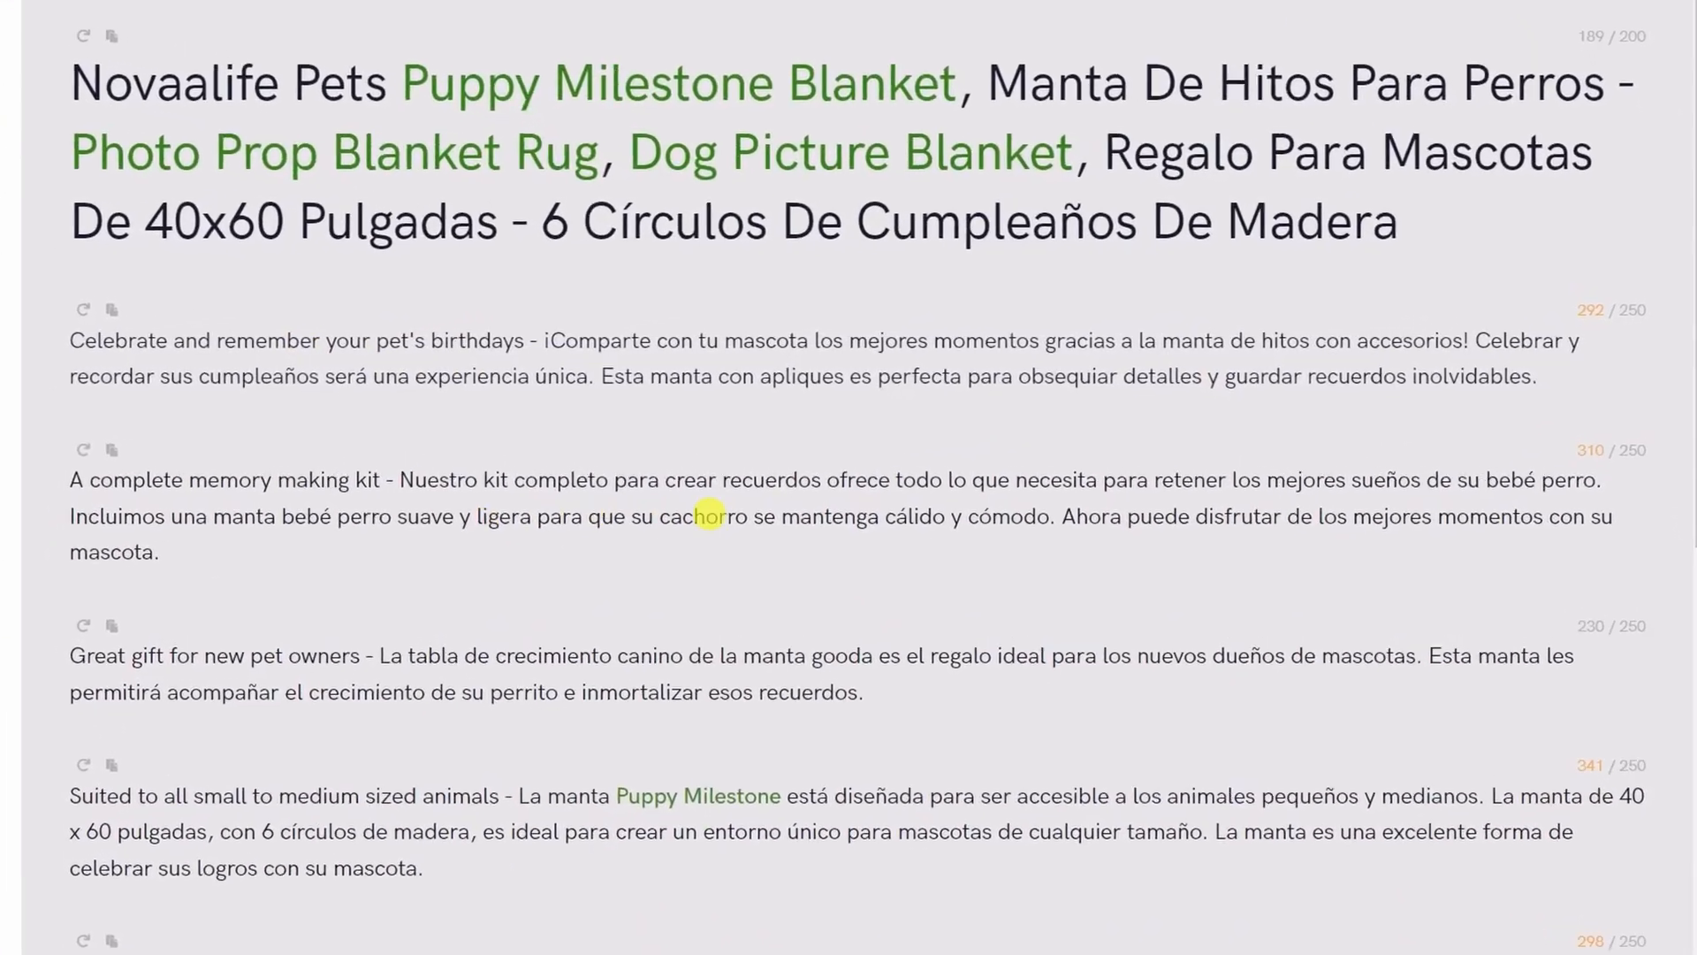
Step: Read through the Spanish title, bullets and description, highlighting text in the "A complete memory making kit" bullet
scroll(529, 691, down, 3)
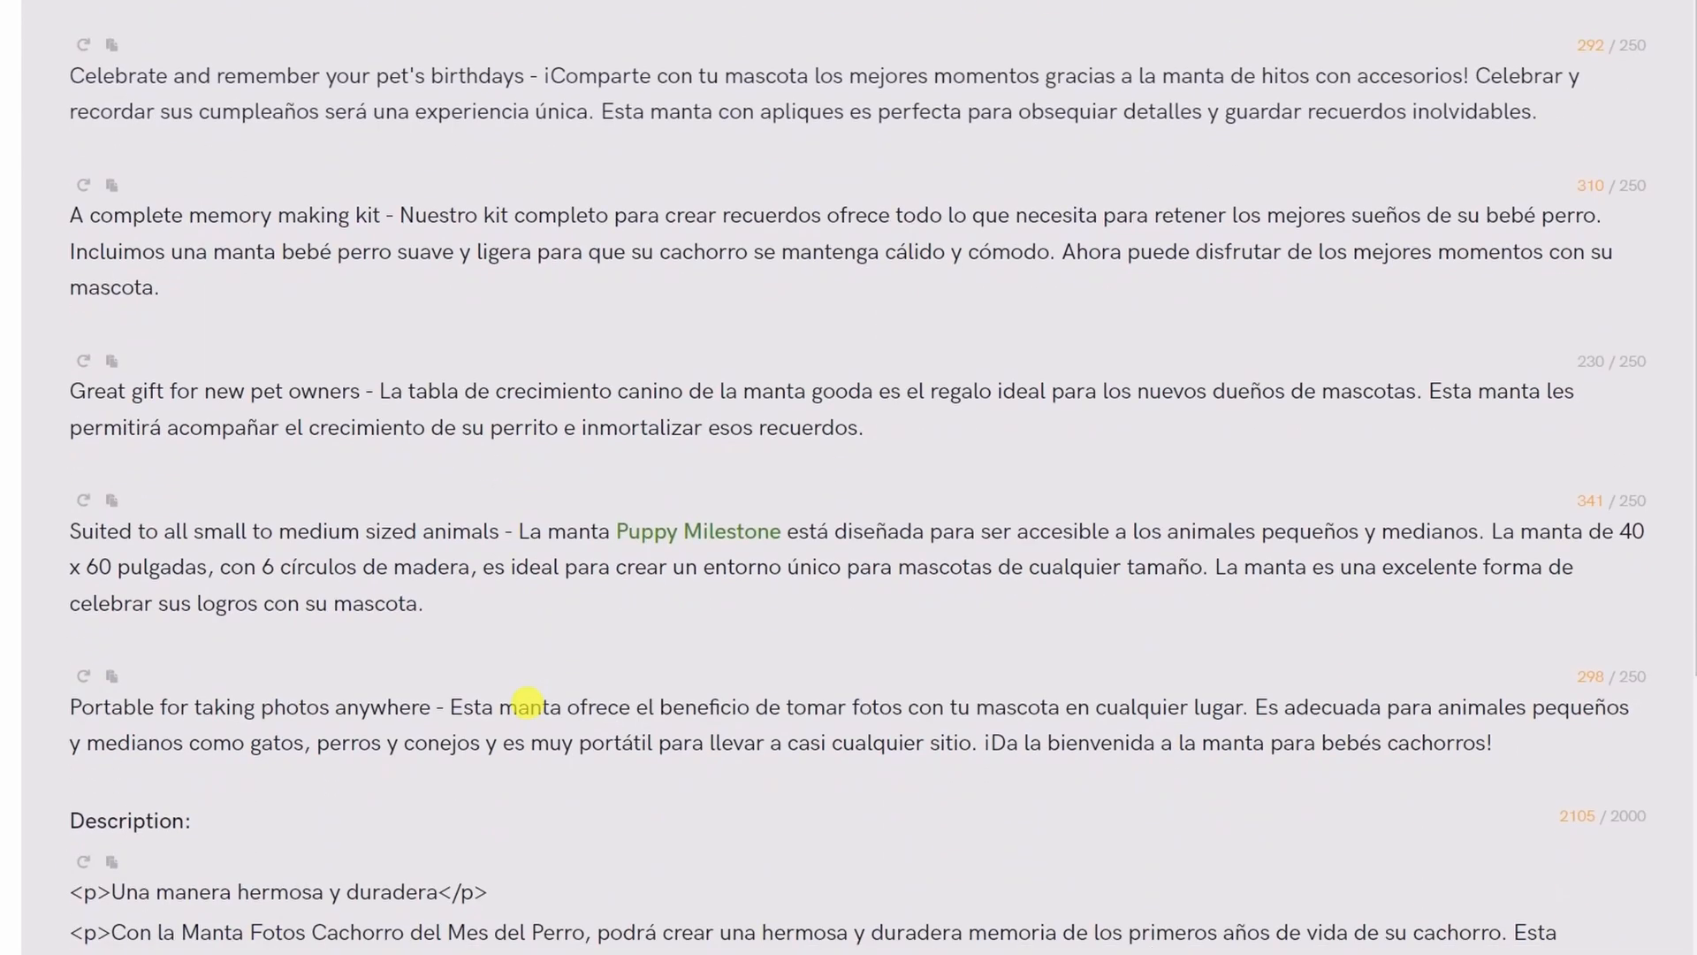
scroll(527, 697, up, 3)
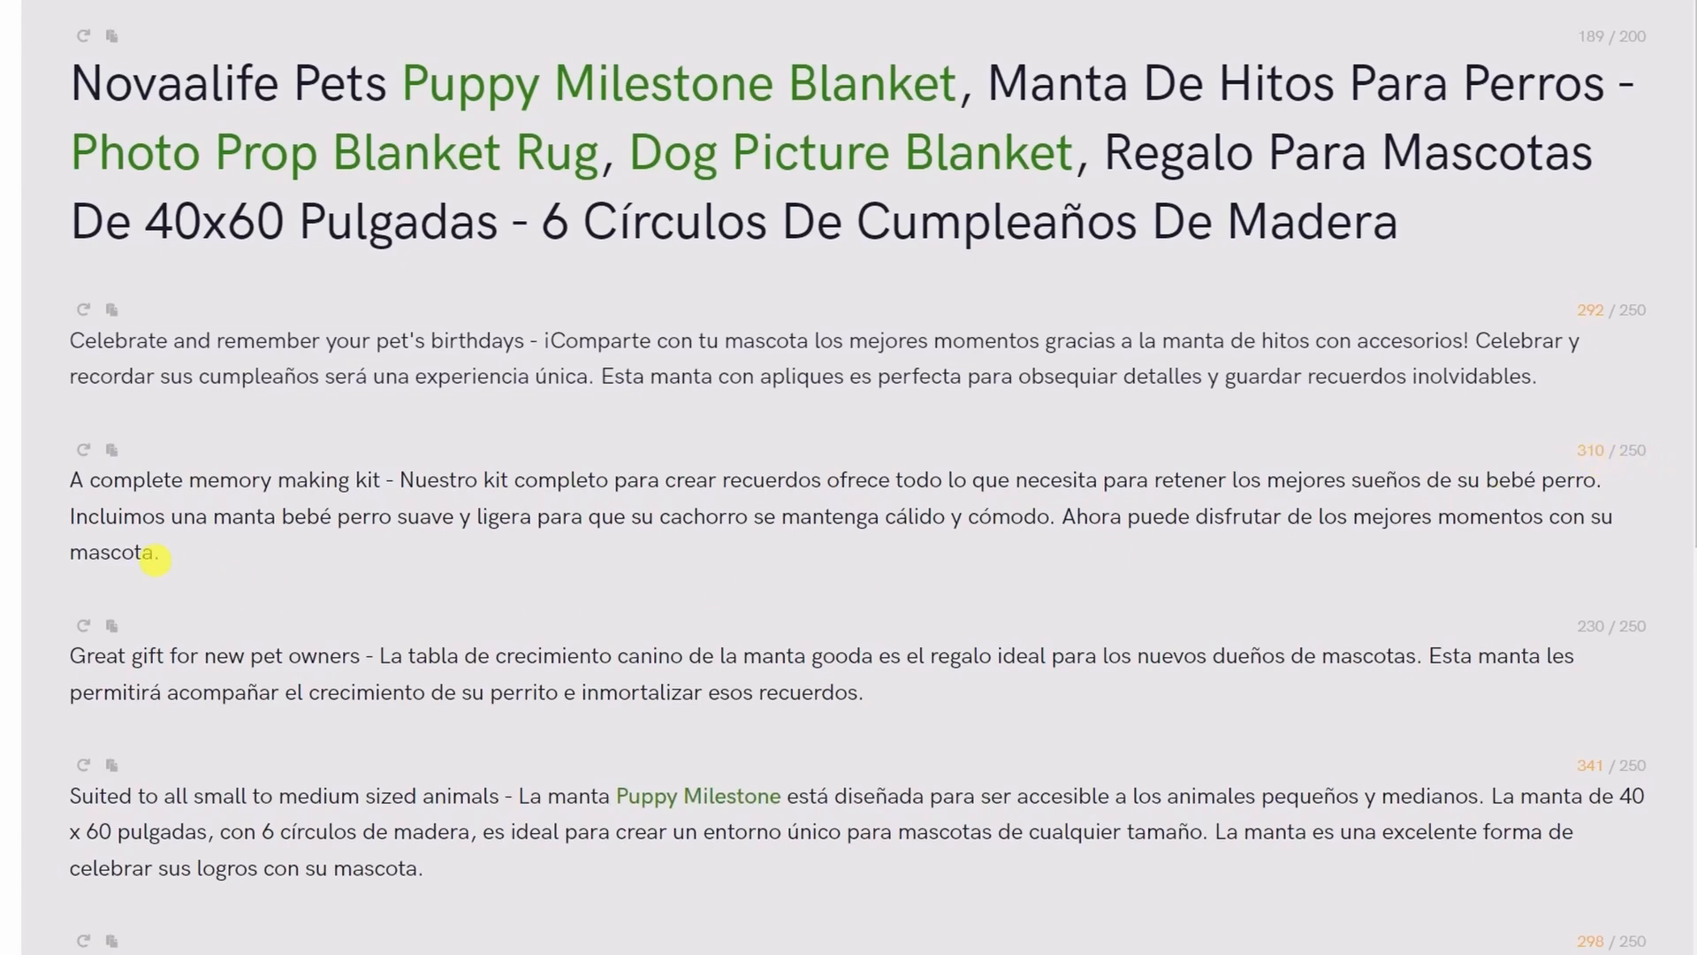
drag(161, 550, 1064, 530)
click(1061, 539)
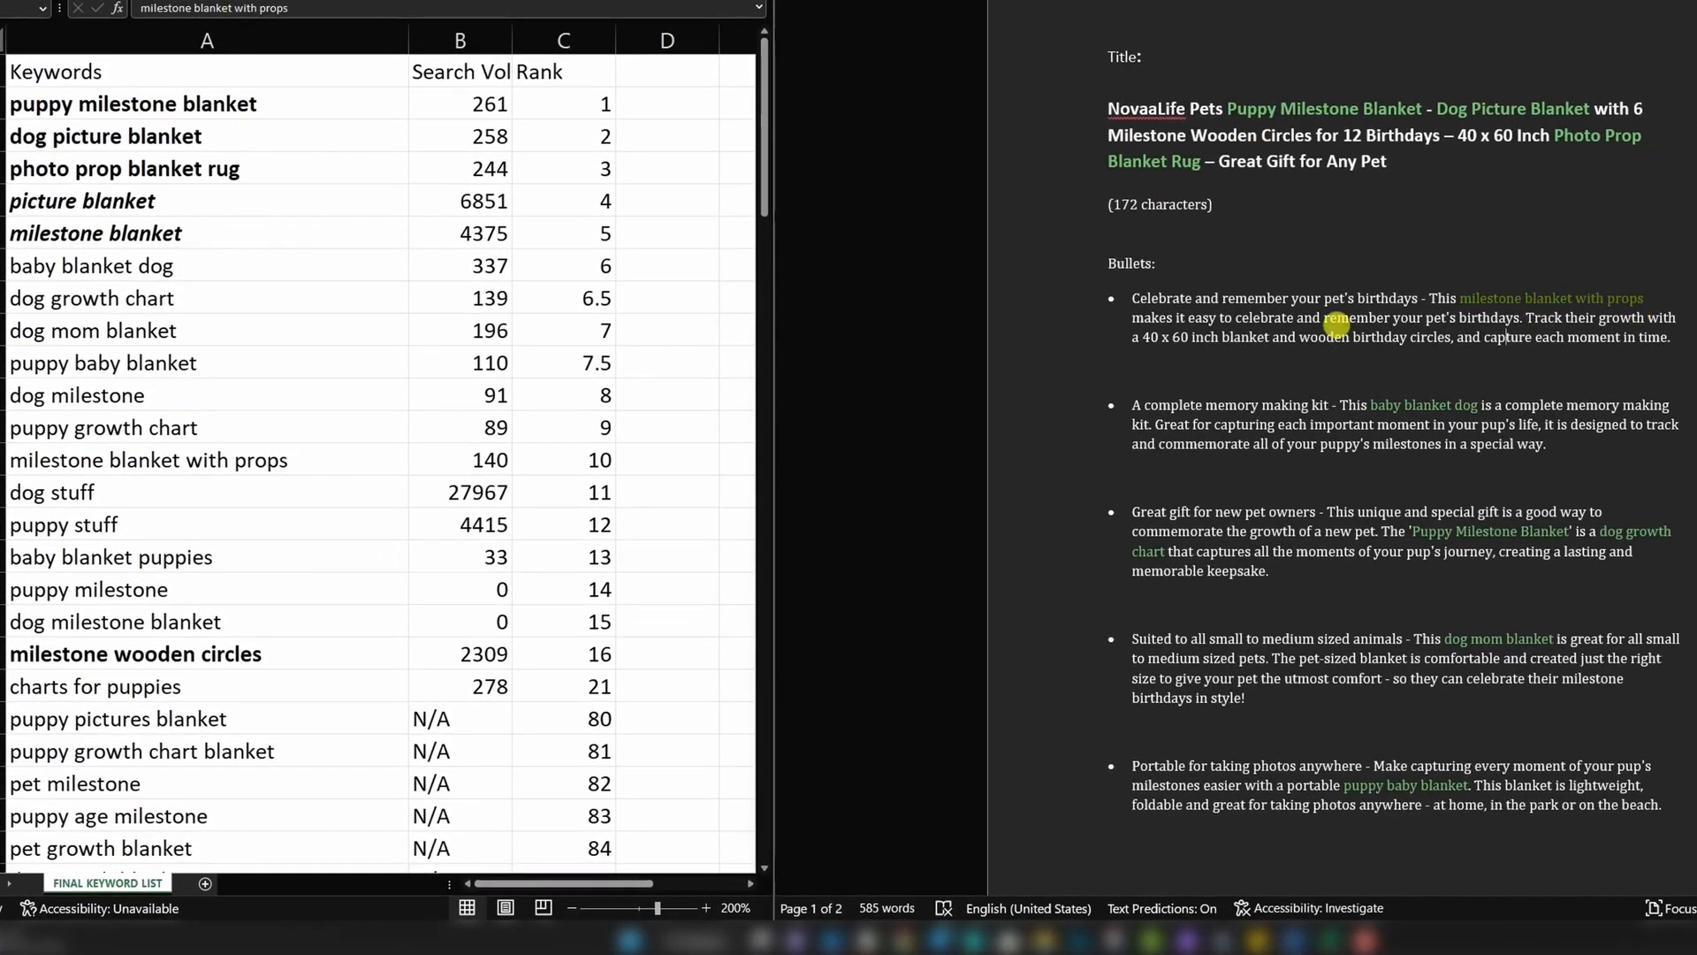
Step: Mark "milestone blanket with props" red in the keyword list and retitle the first bullet "CAPTURE YOUR PET'S SPECIAL DAY"
triple_click(118, 456)
click(183, 432)
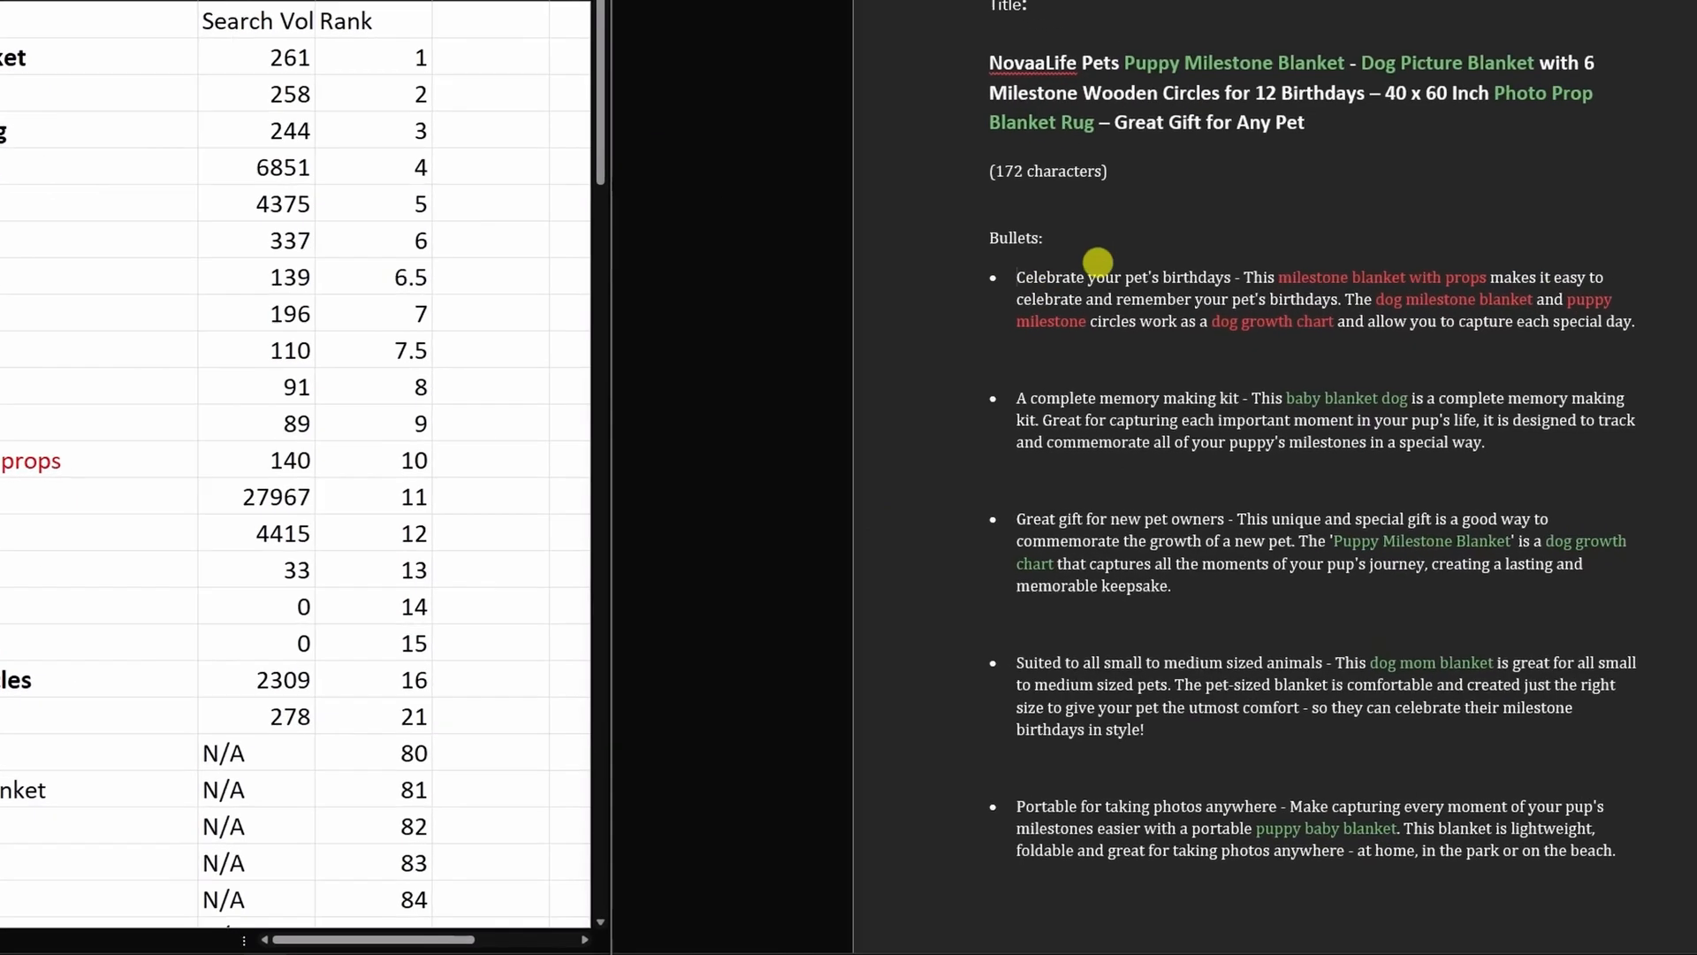
drag(1132, 298, 1309, 297)
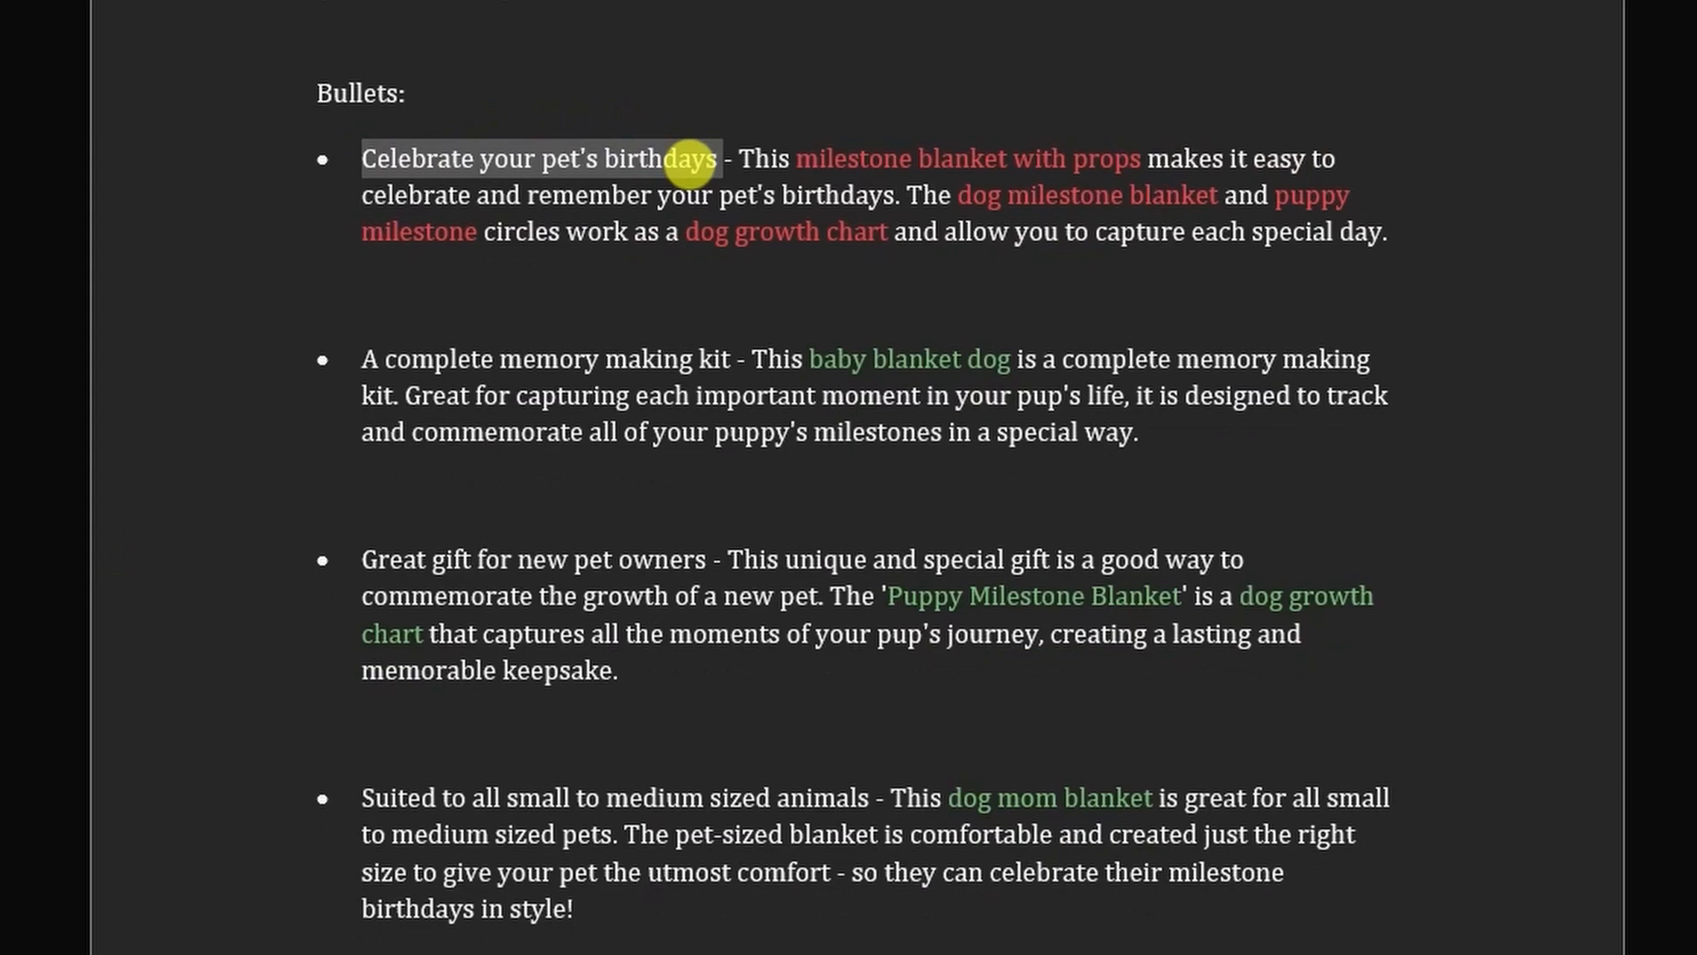
text(CAPTURE YOUR PET'S SPECIAL DAY)
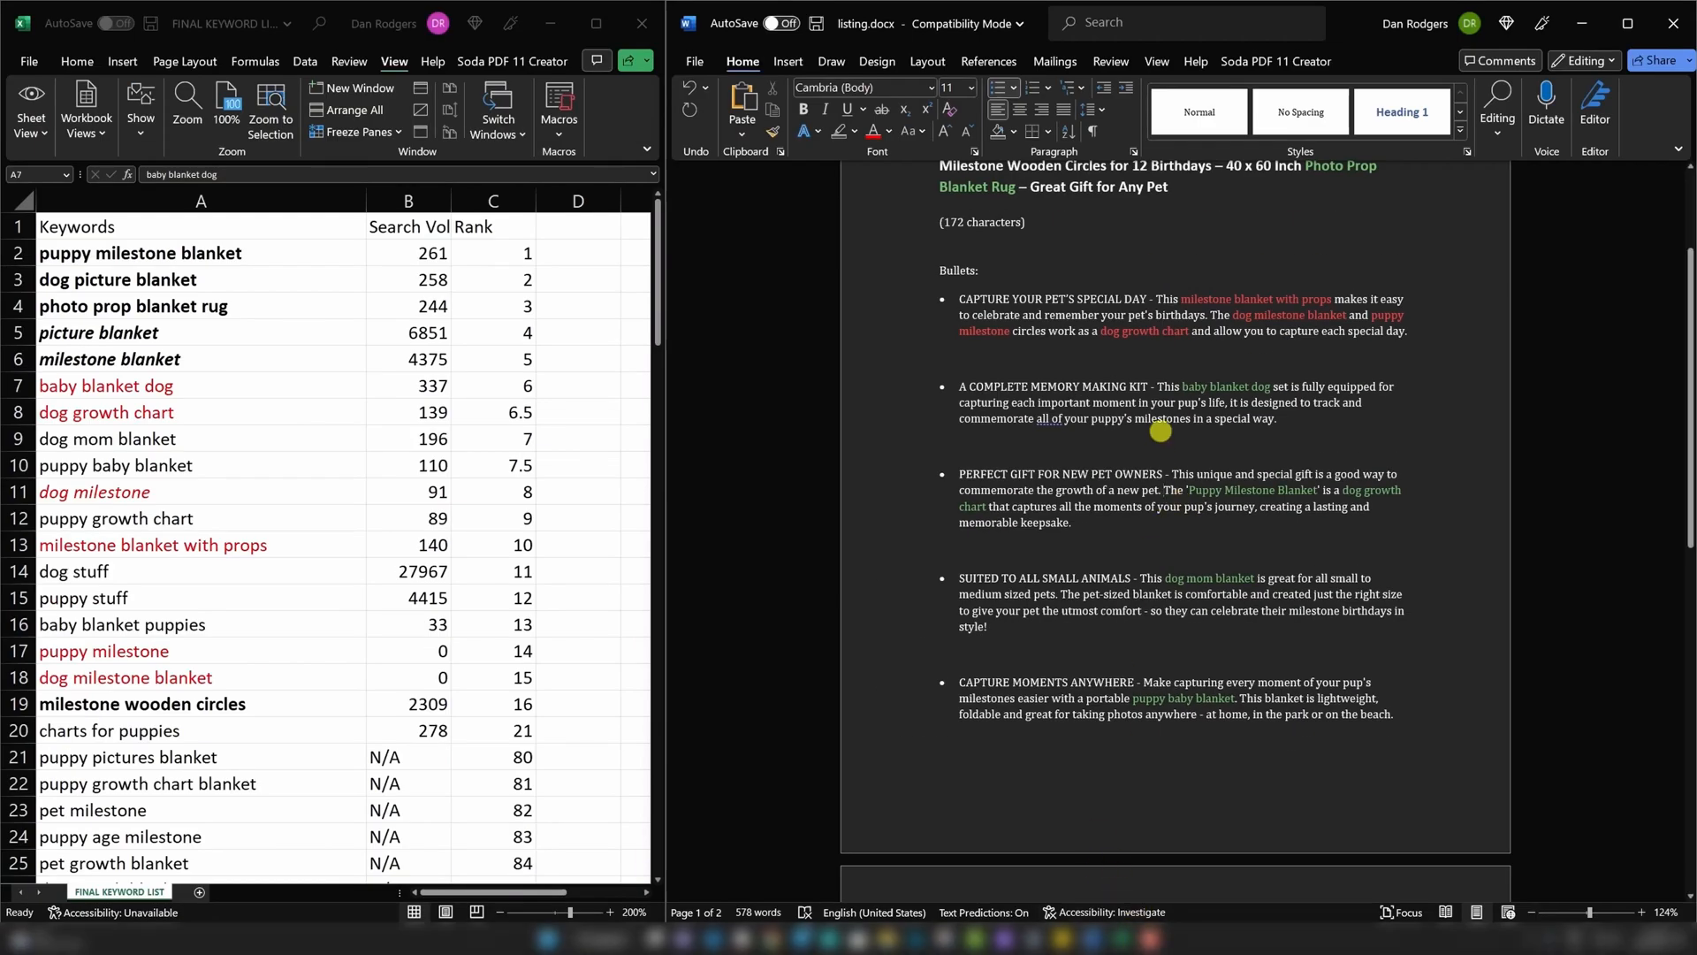
Step: Mark "baby blanket dog" red in bullet two and add "puppy growth chart circles, you can easily track your pup's age as they grow. With its portability, you"
drag(1182, 388, 1264, 389)
key(ctrl+v)
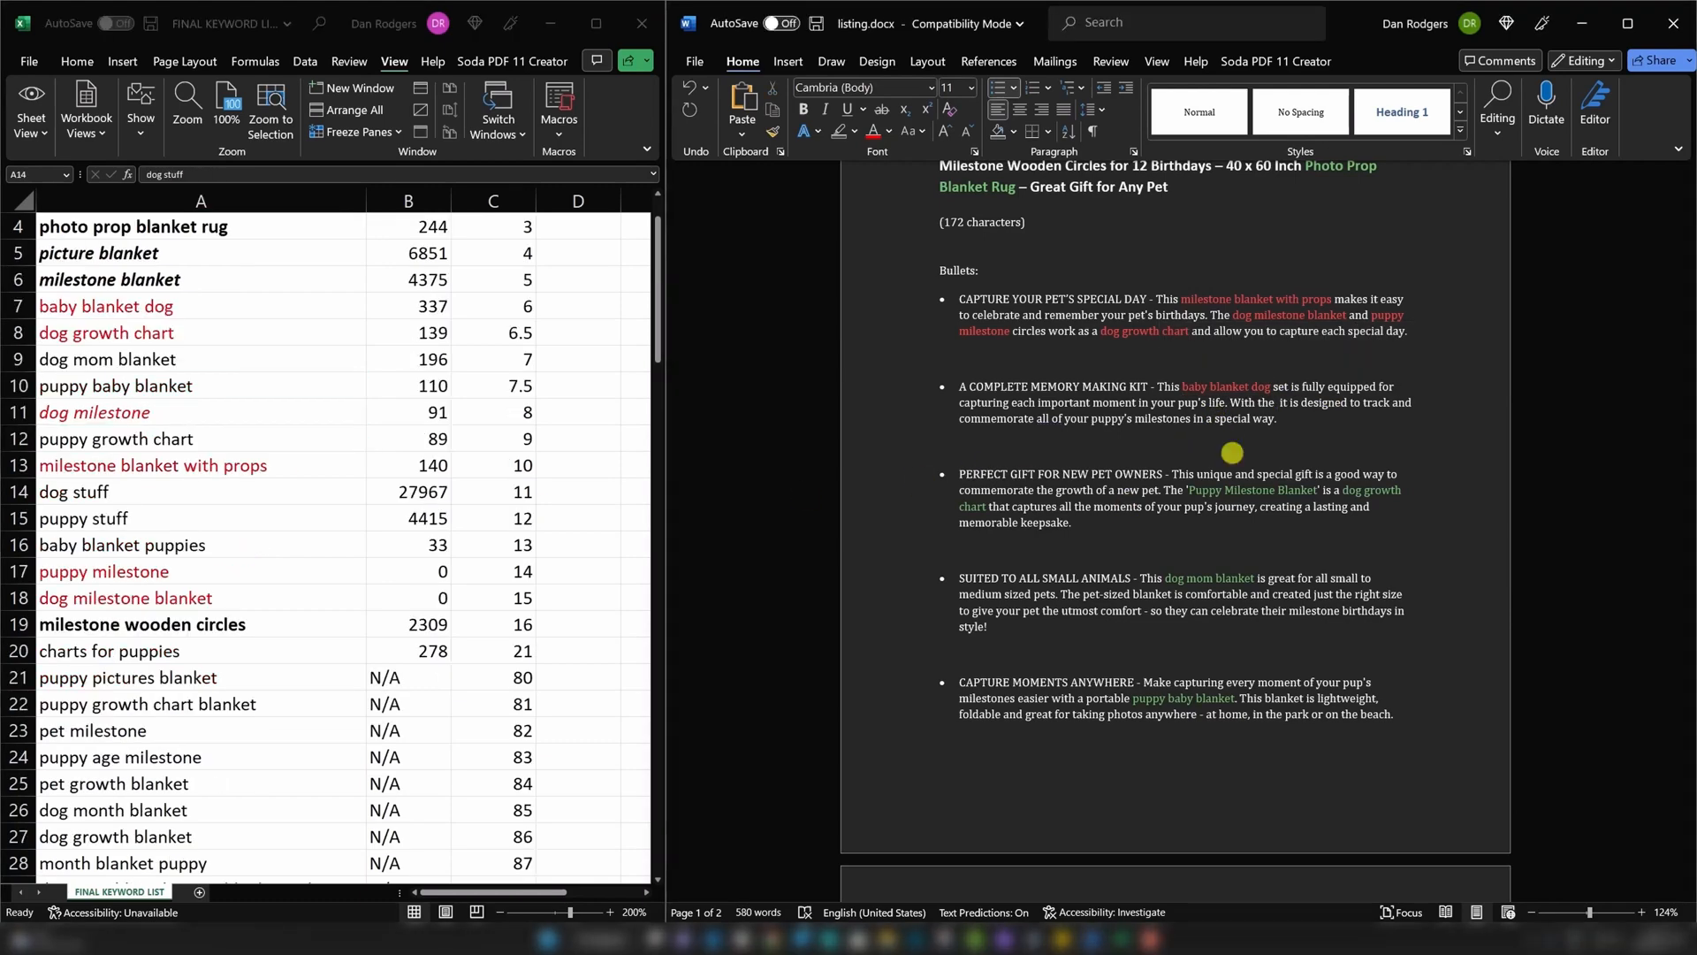
text(puppy growth chart circ)
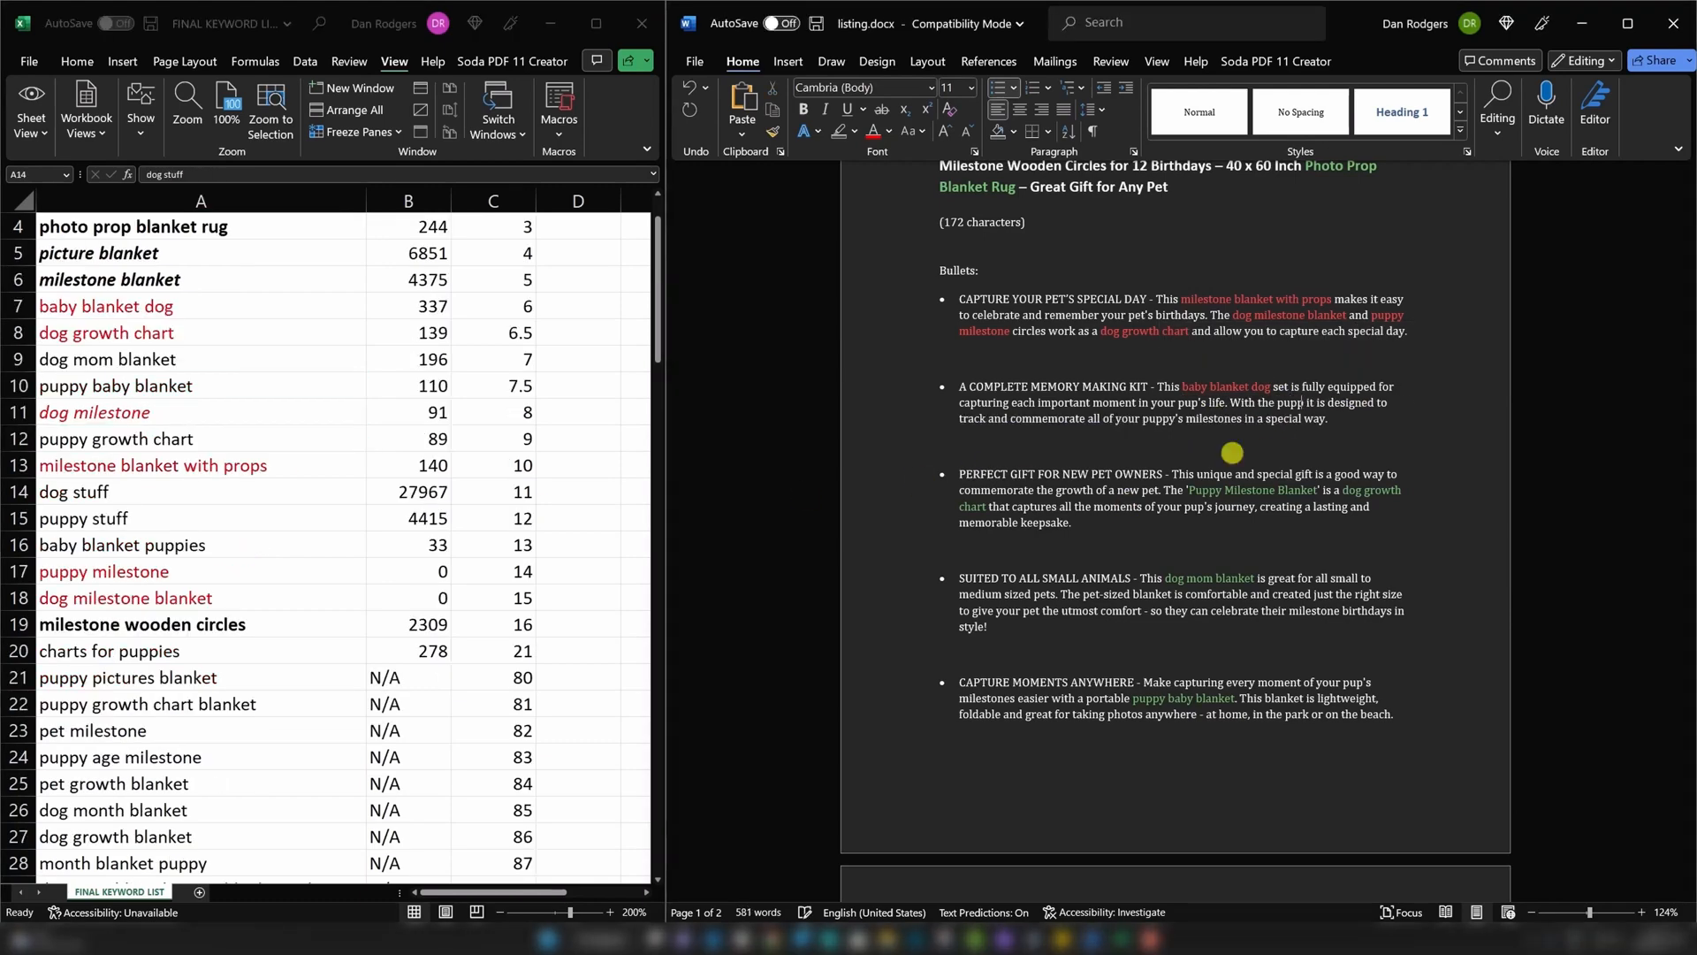
text(les, you can easily track your pup's age as they grow. With its portability, you)
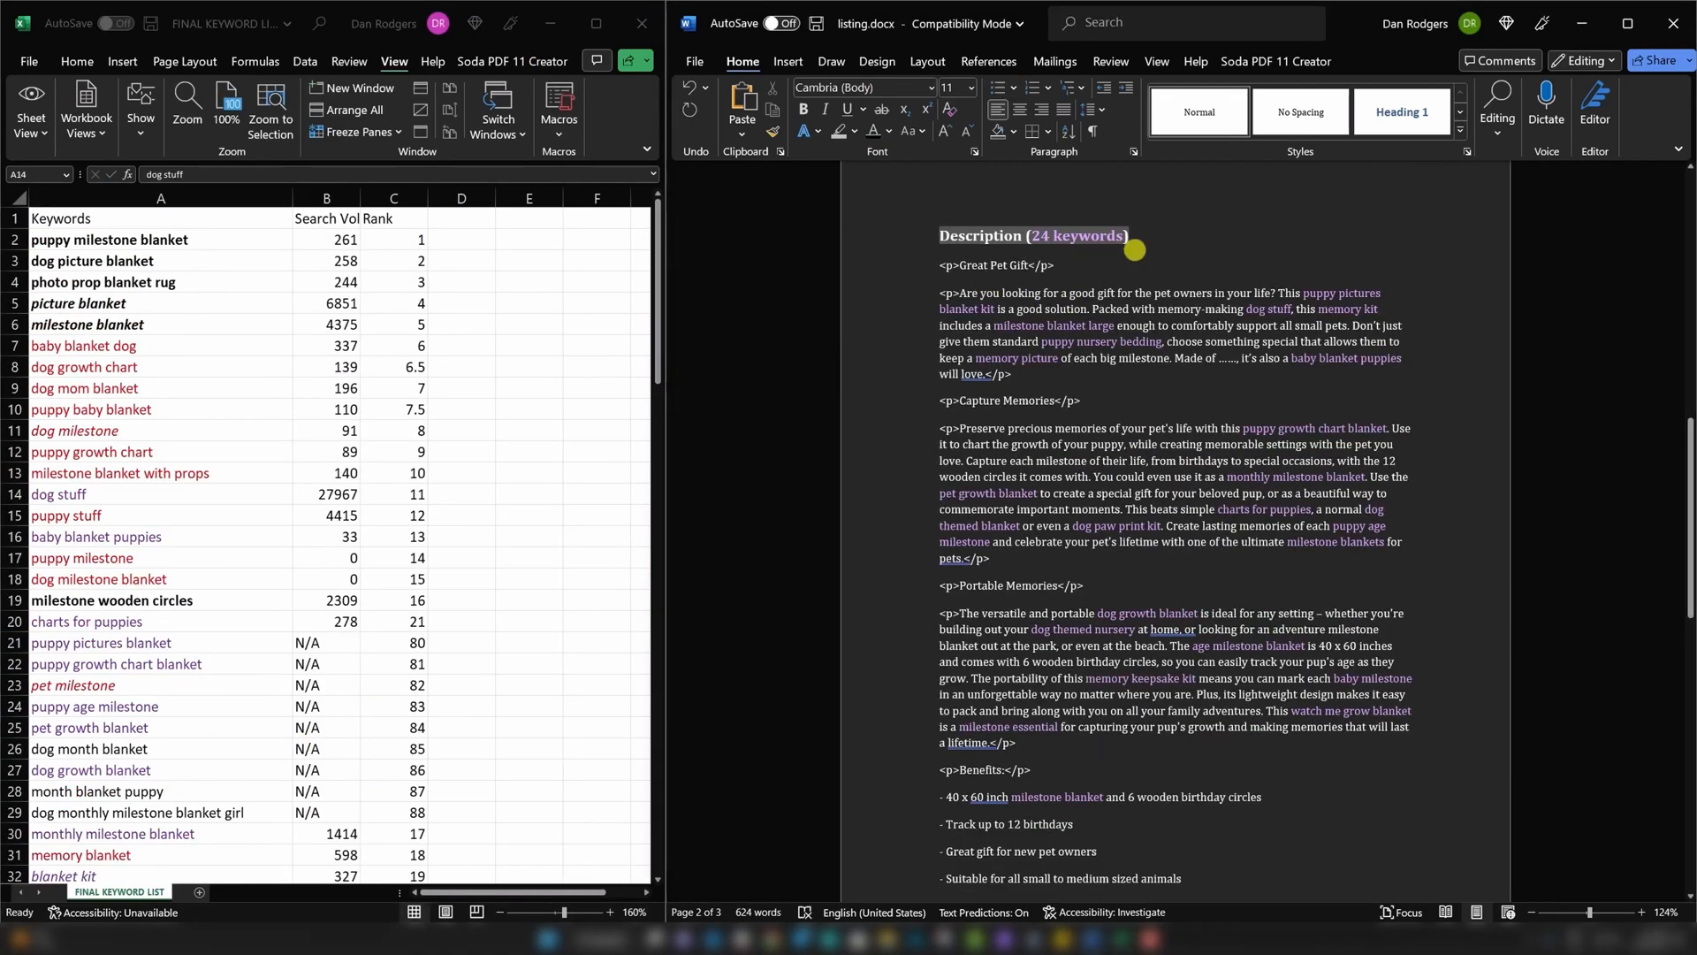
Step: Locate the "A+ Image Keywords (Alt Text)" heading in the listing document and colour the keyword "dog month blanket" dark gold in the keyword list
click(1117, 460)
scroll(1185, 591, down, 10)
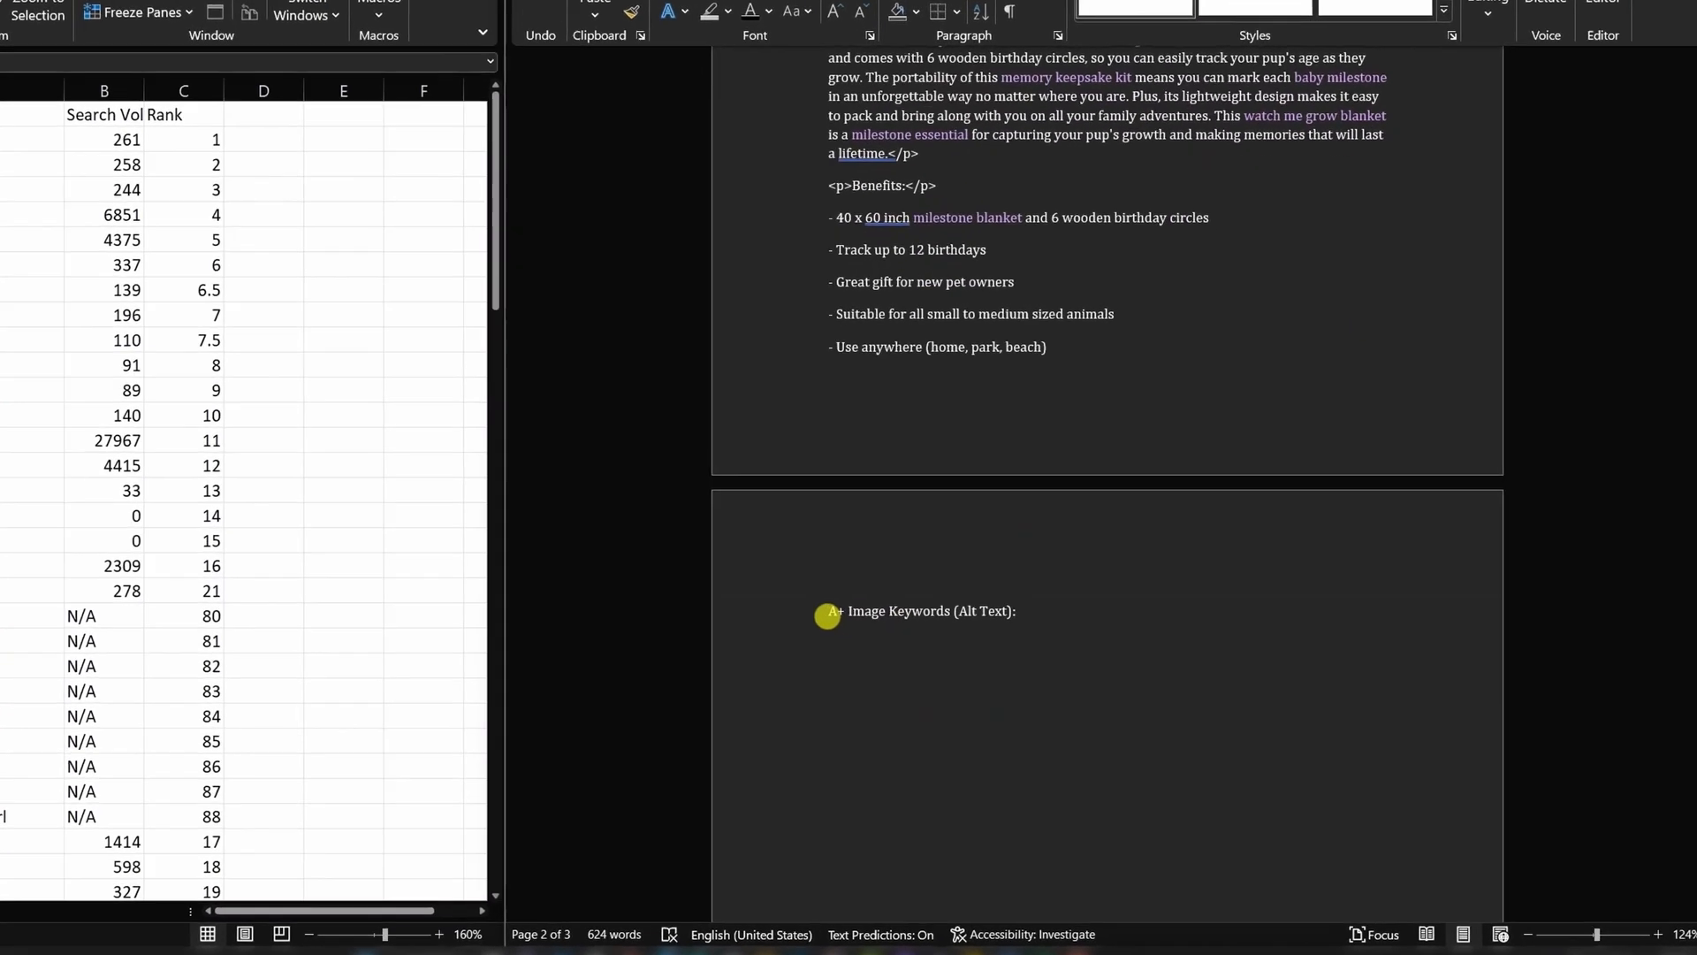
drag(938, 651, 1107, 654)
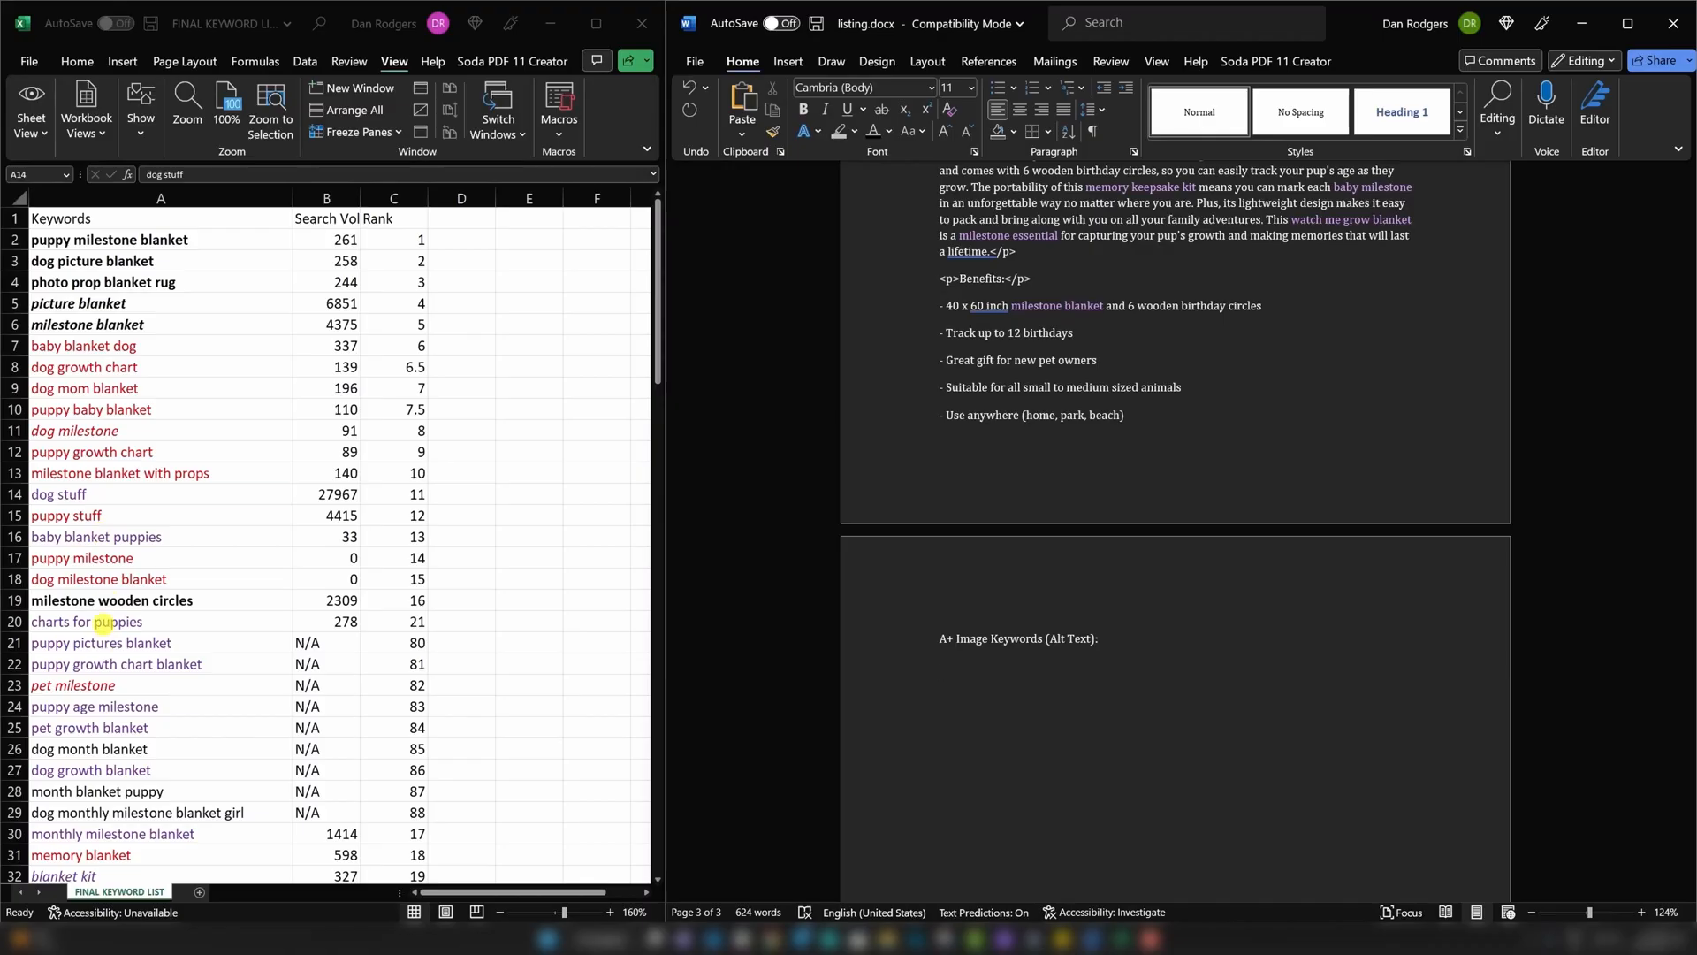
scroll(104, 623, down, 4)
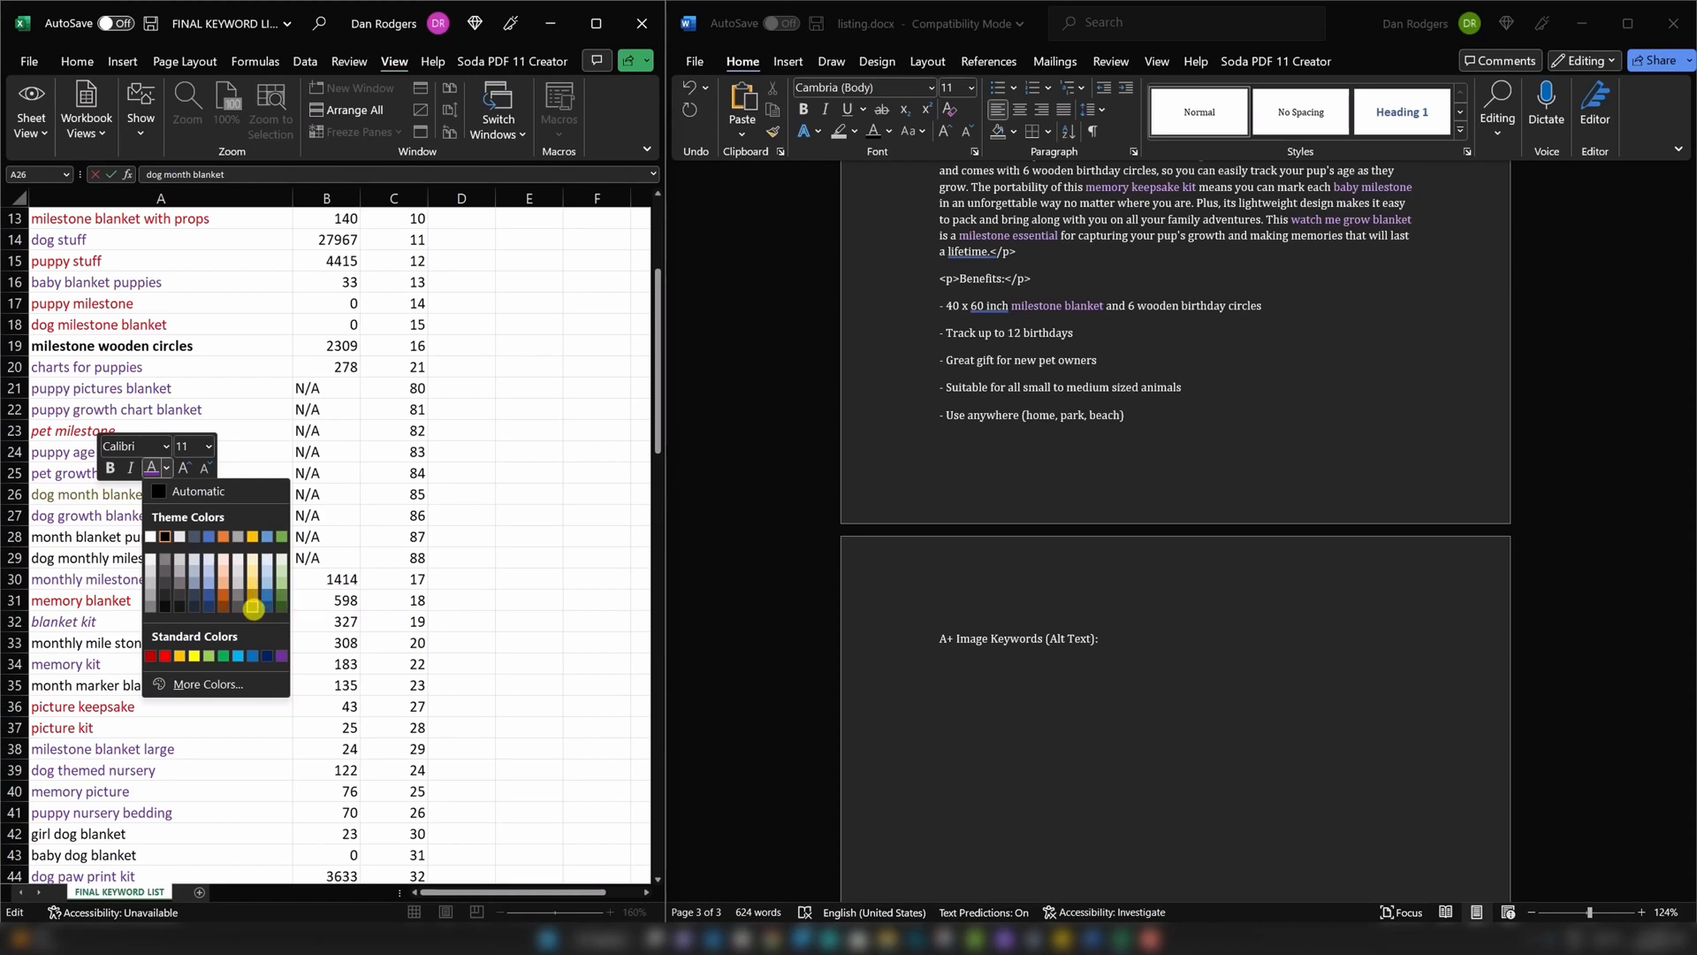
click(253, 608)
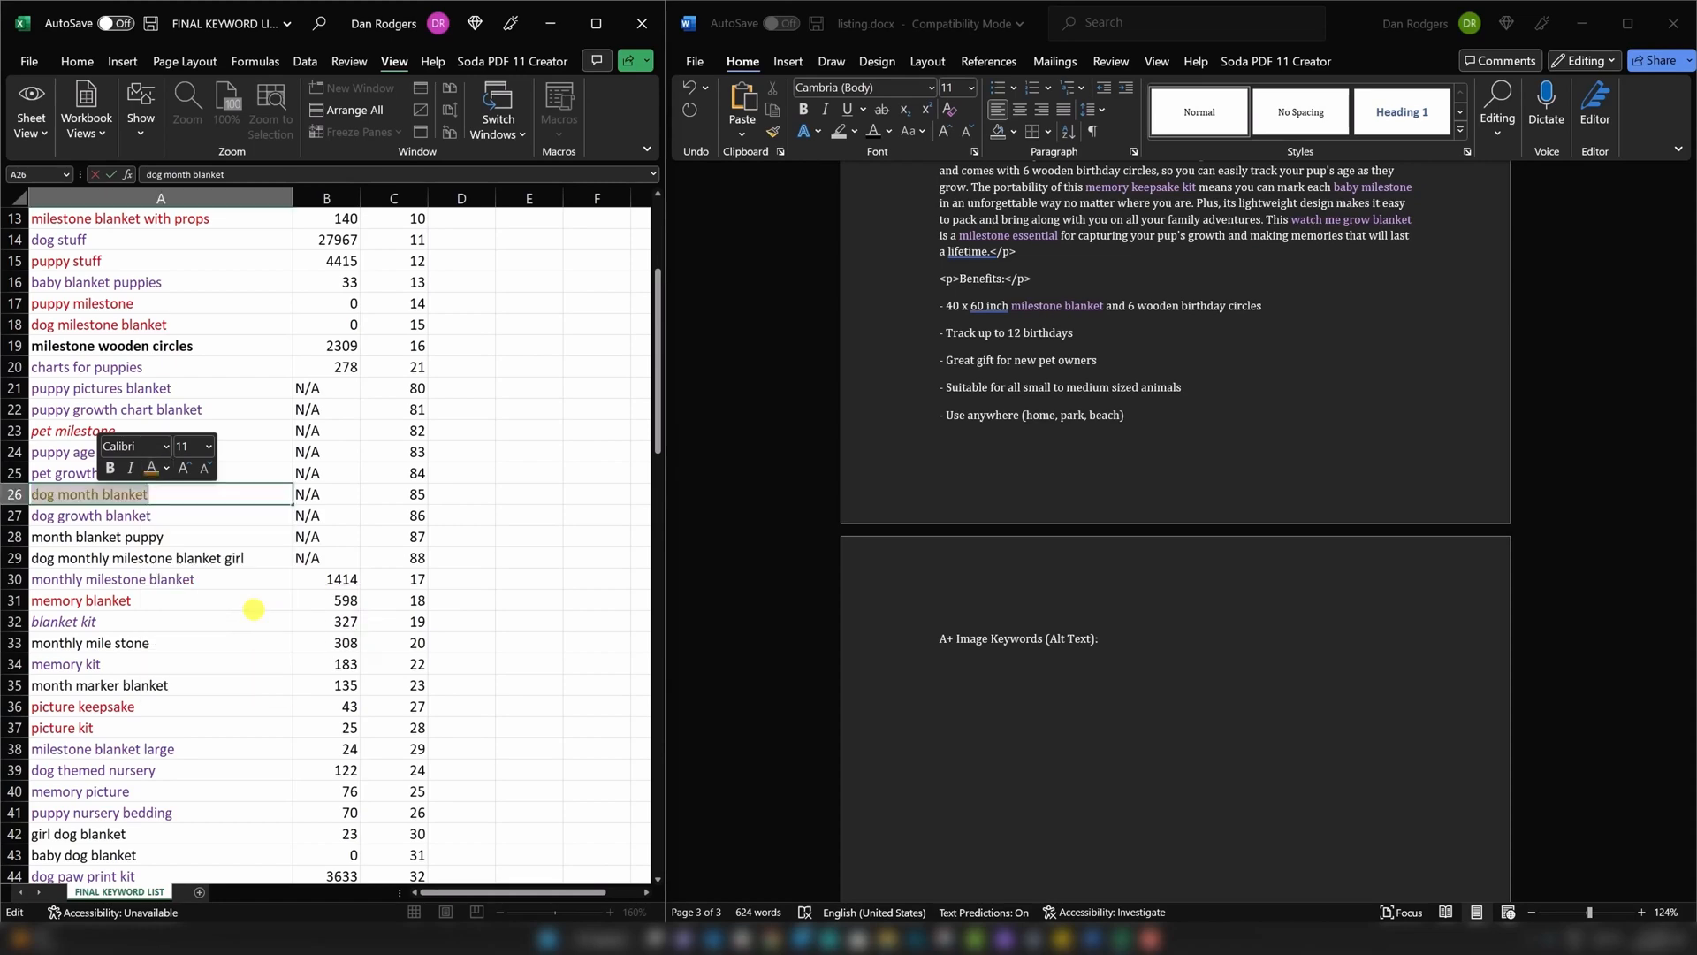
click(162, 567)
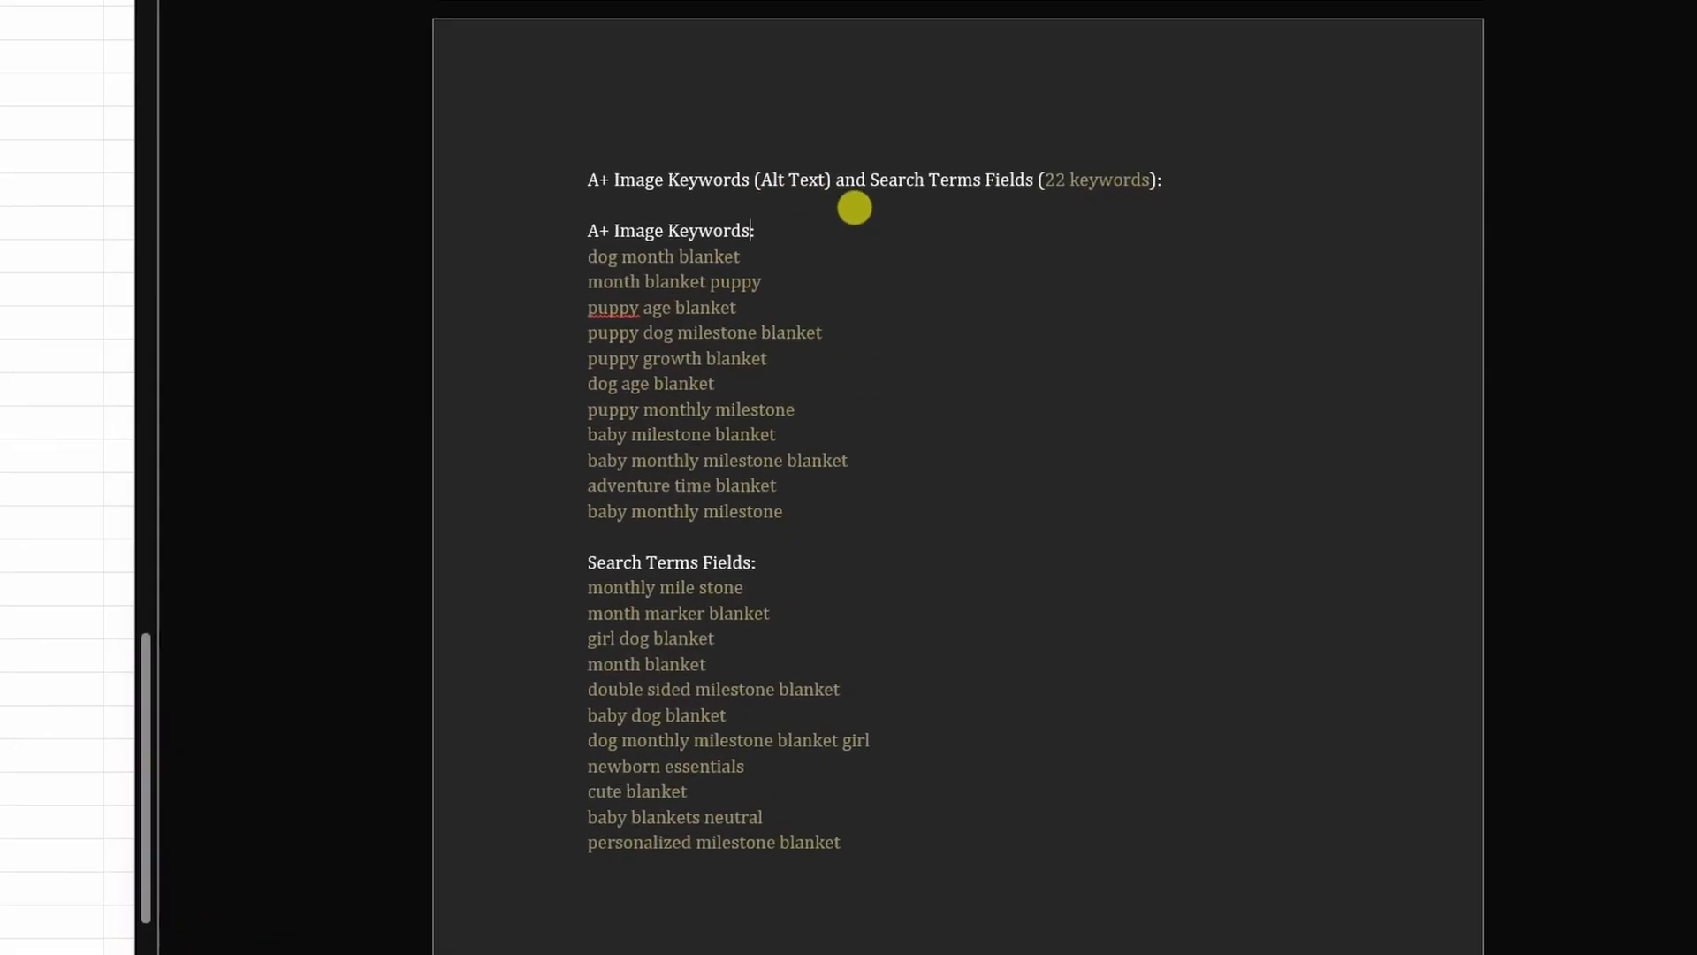
Step: Examine the "A+ Image Keywords" and "Search Terms Fields" lists in the listing document, highlighting each heading
drag(755, 231, 588, 231)
drag(588, 562, 756, 562)
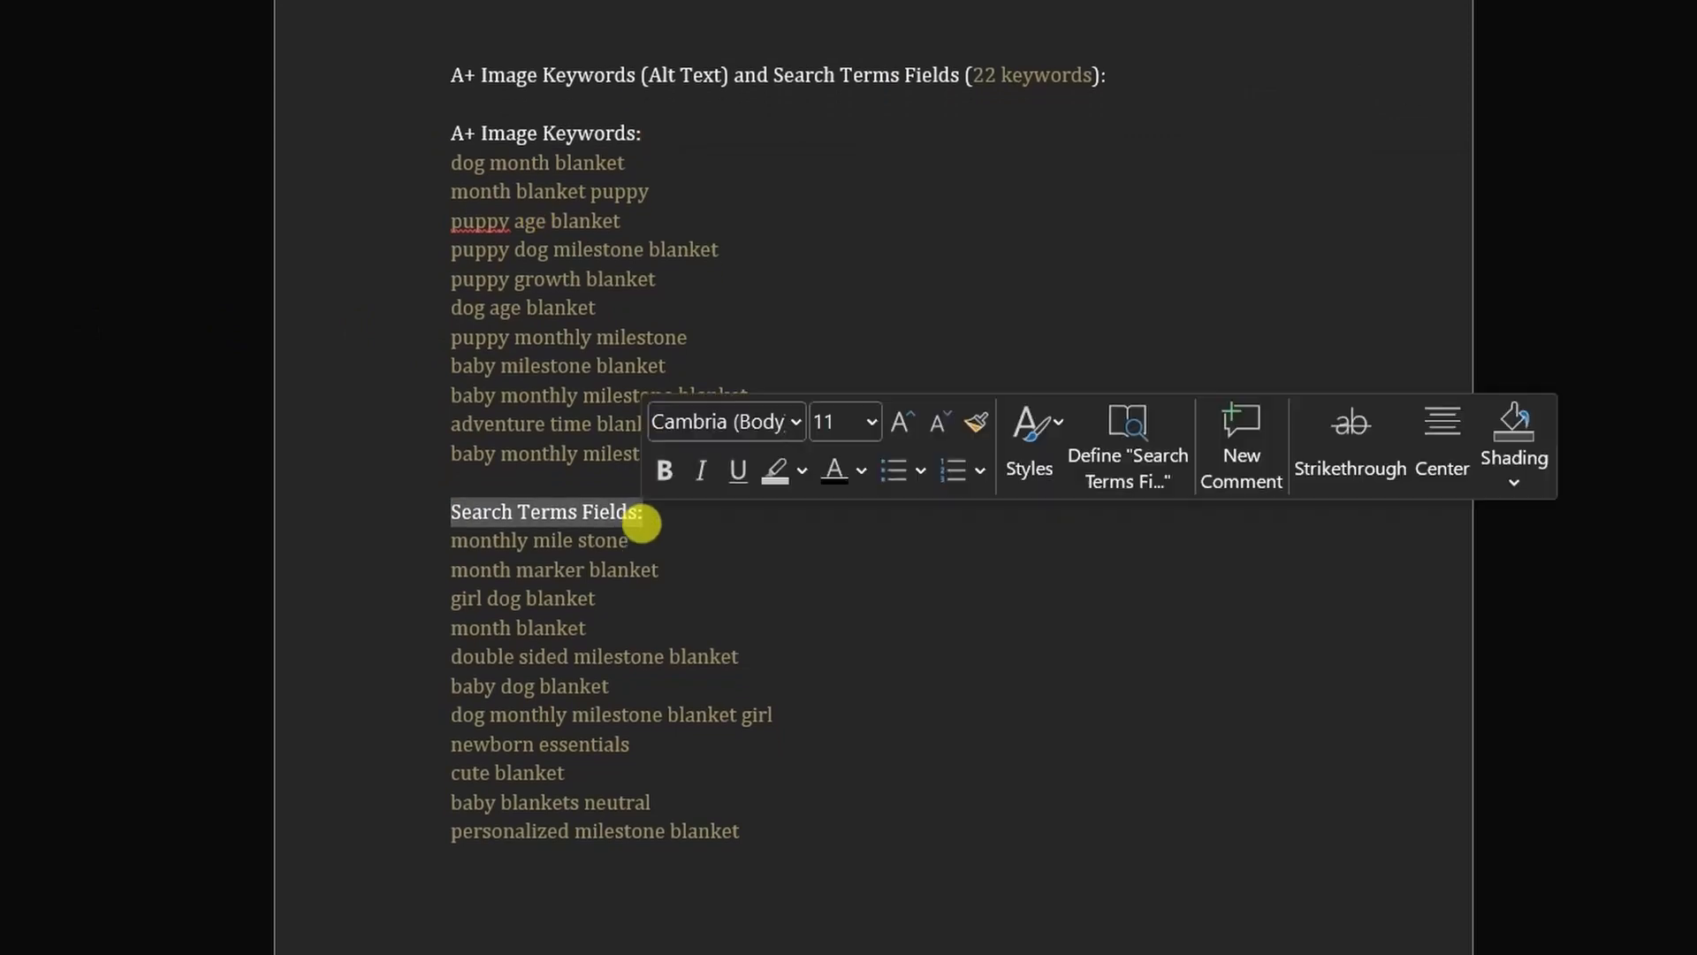
click(584, 573)
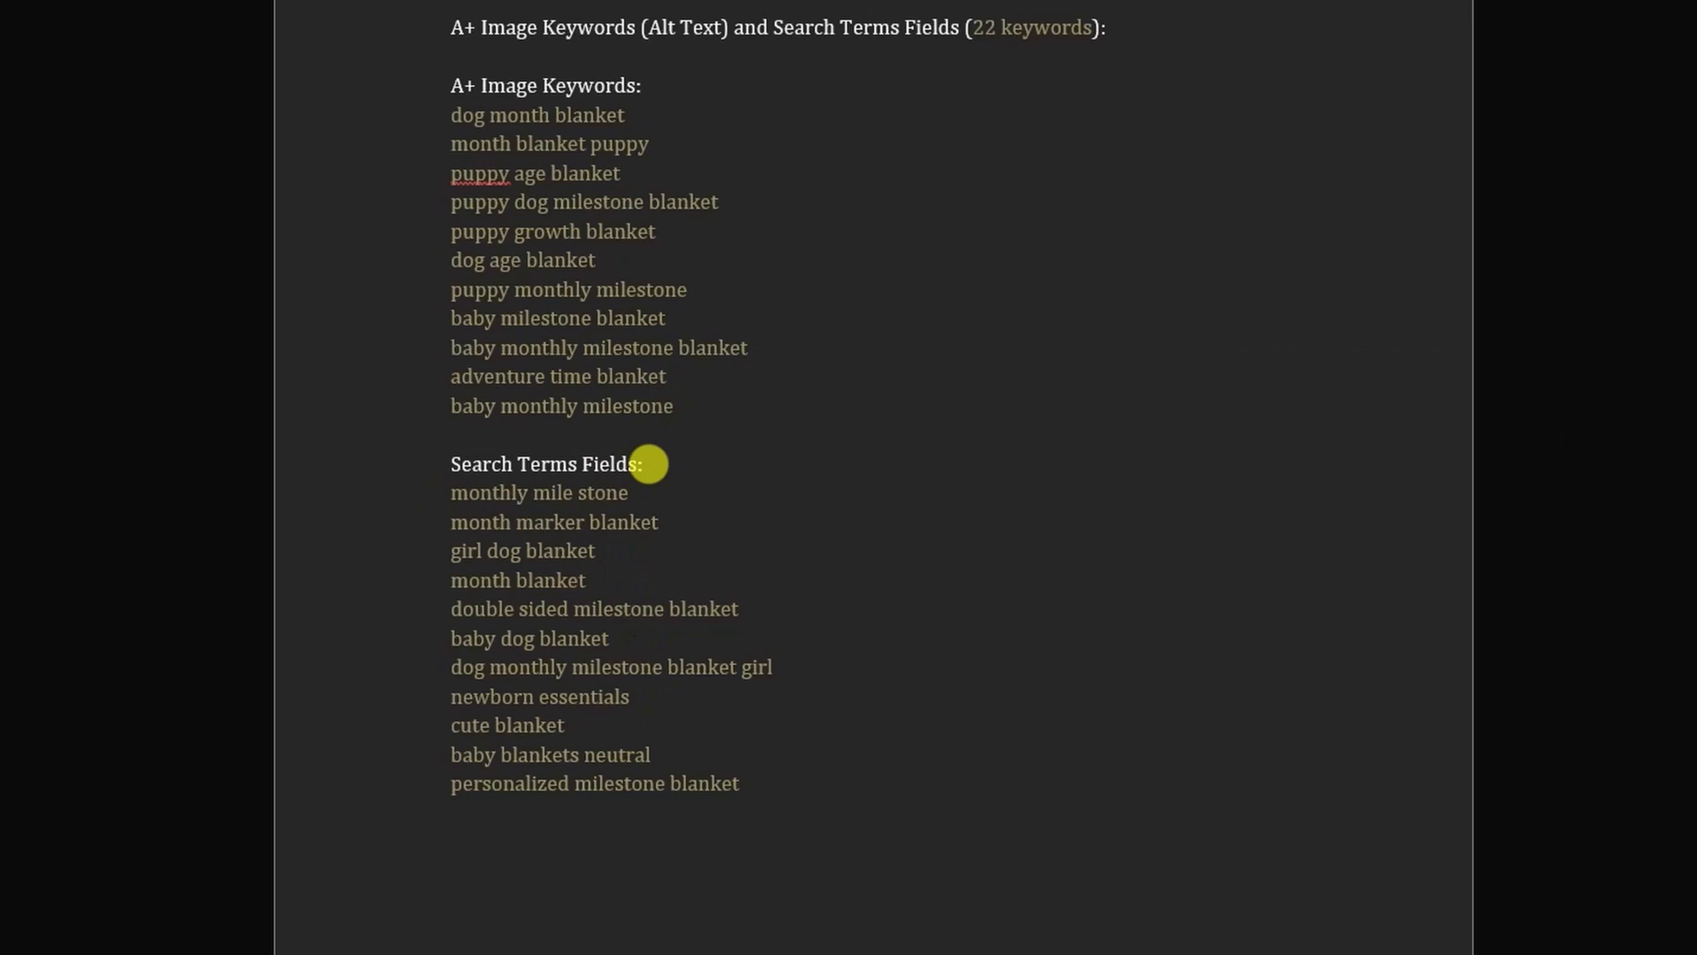
click(643, 464)
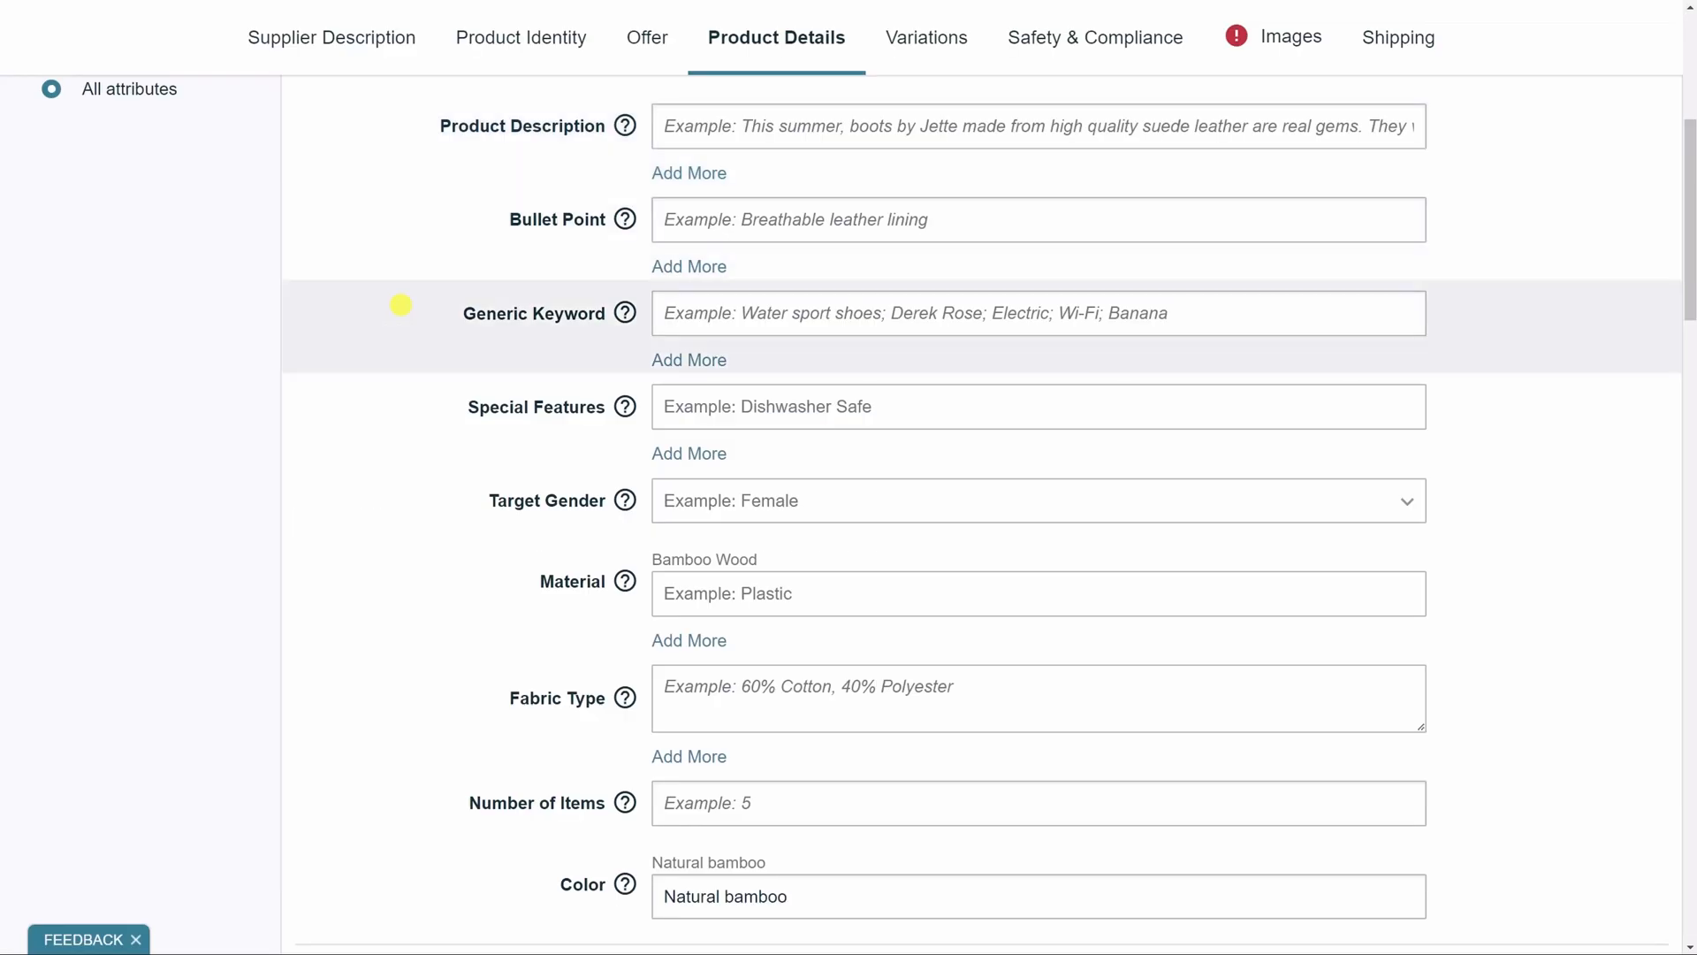
Step: Expand Generic Keyword in the Amazon product details to five fields and place the cursor in the first one
click(689, 360)
click(691, 427)
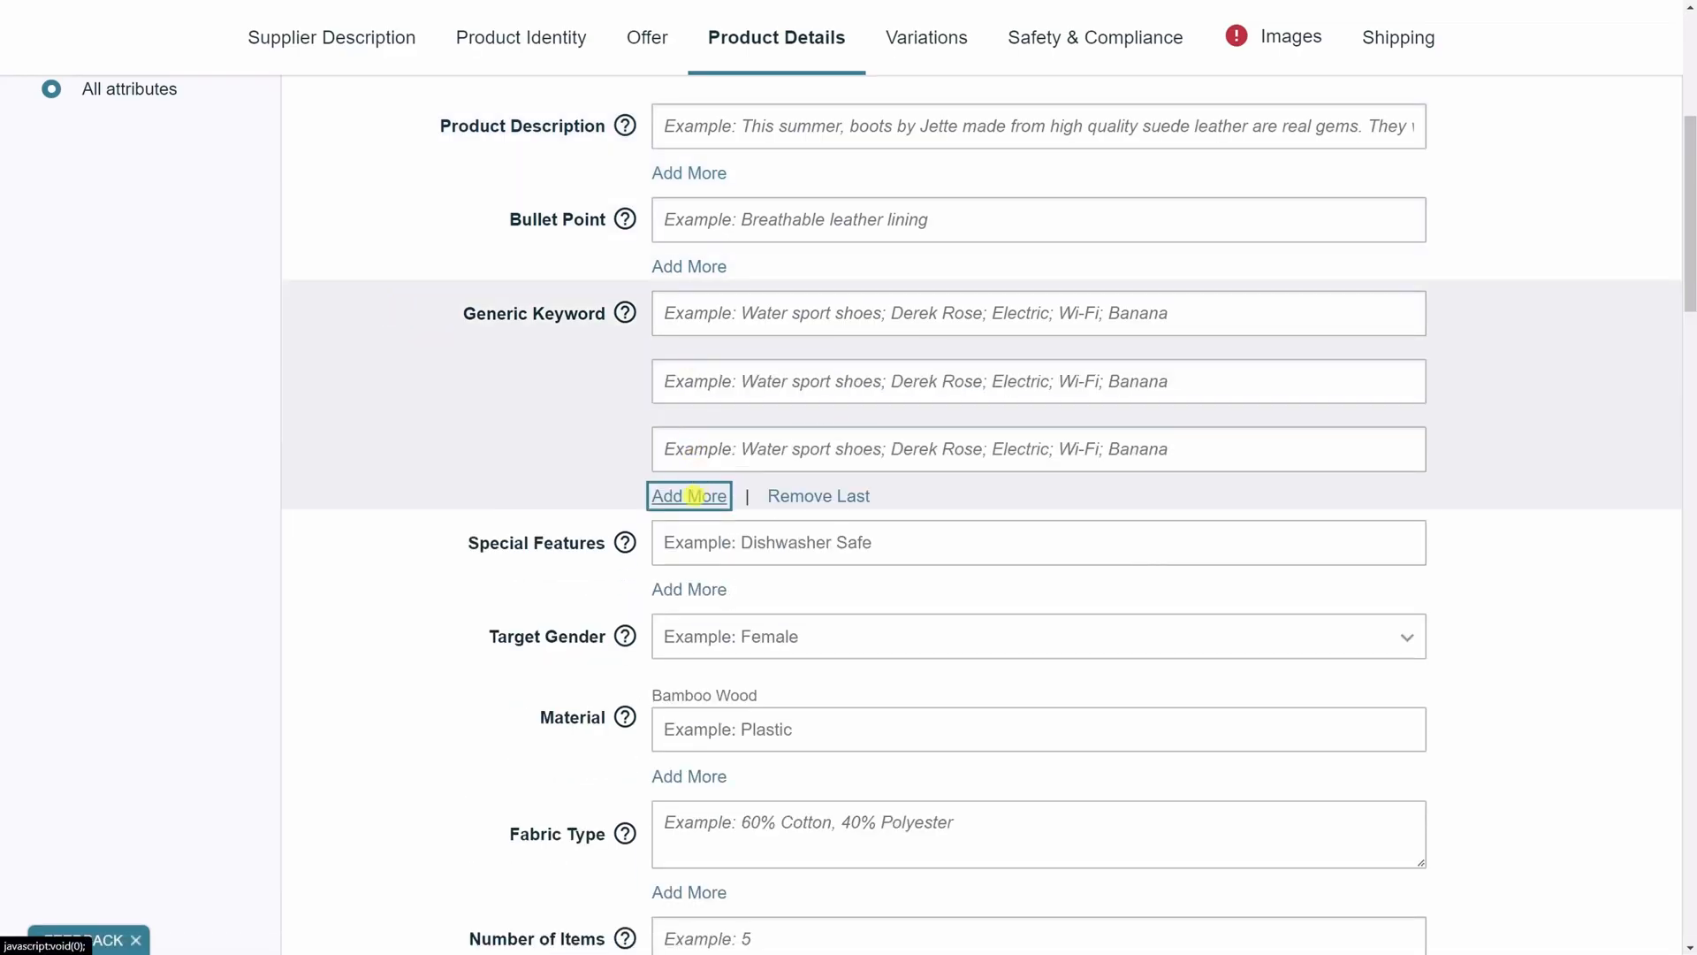
click(698, 495)
click(690, 566)
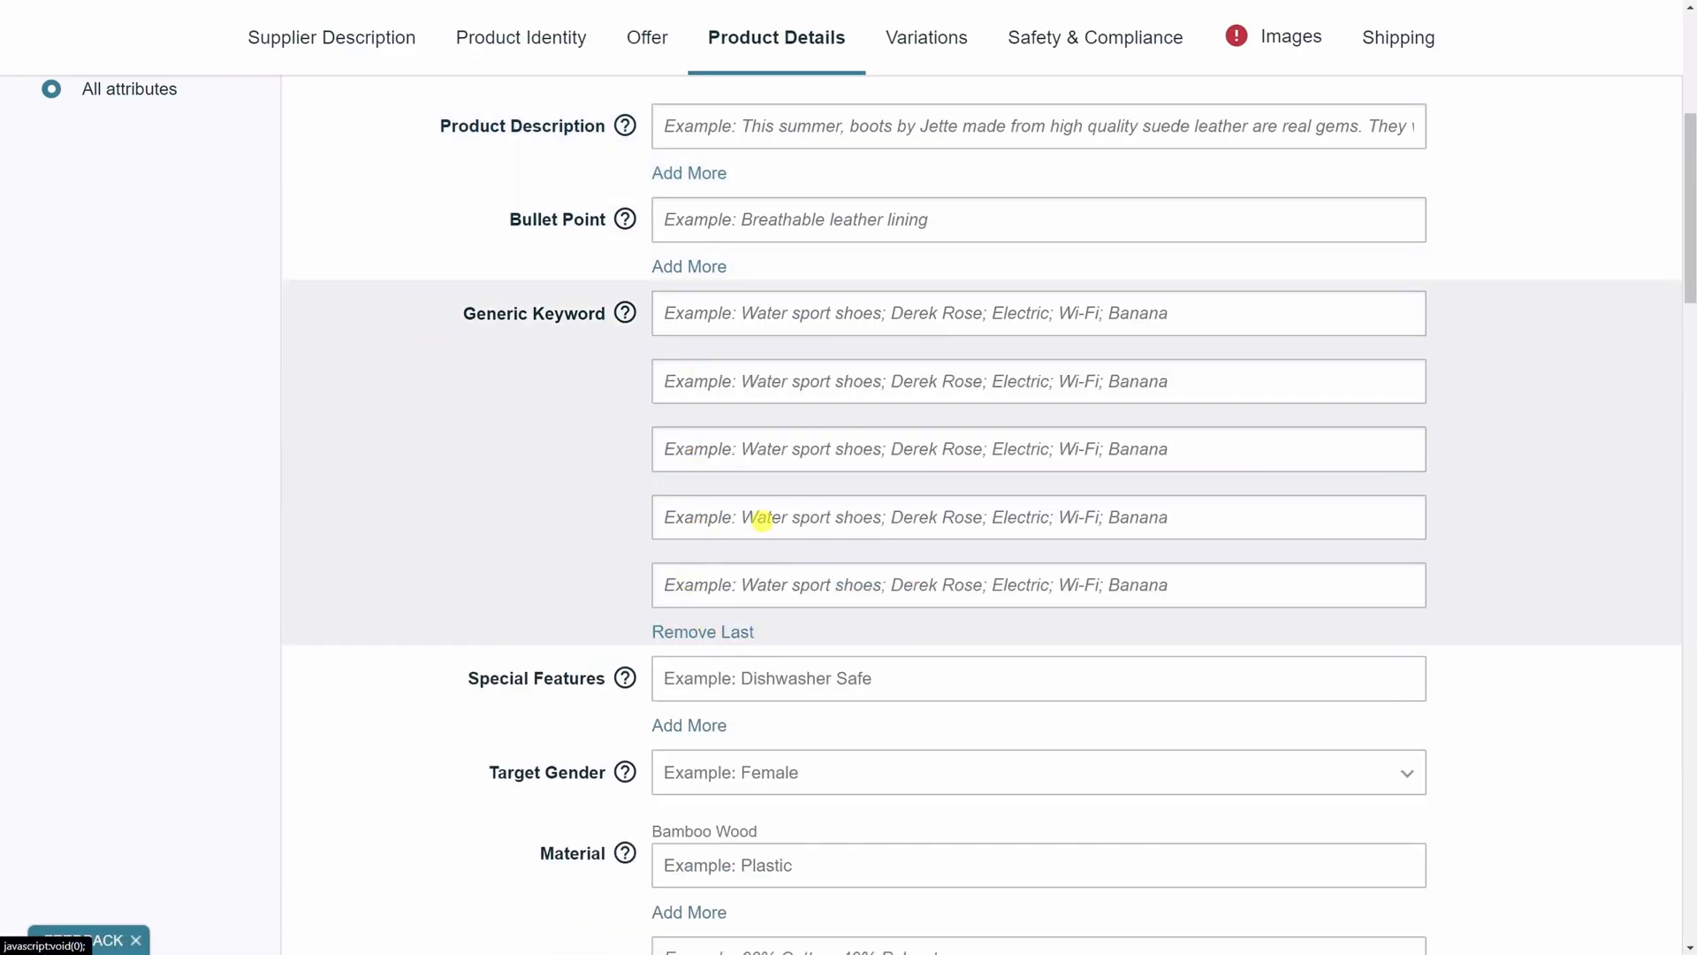
click(674, 313)
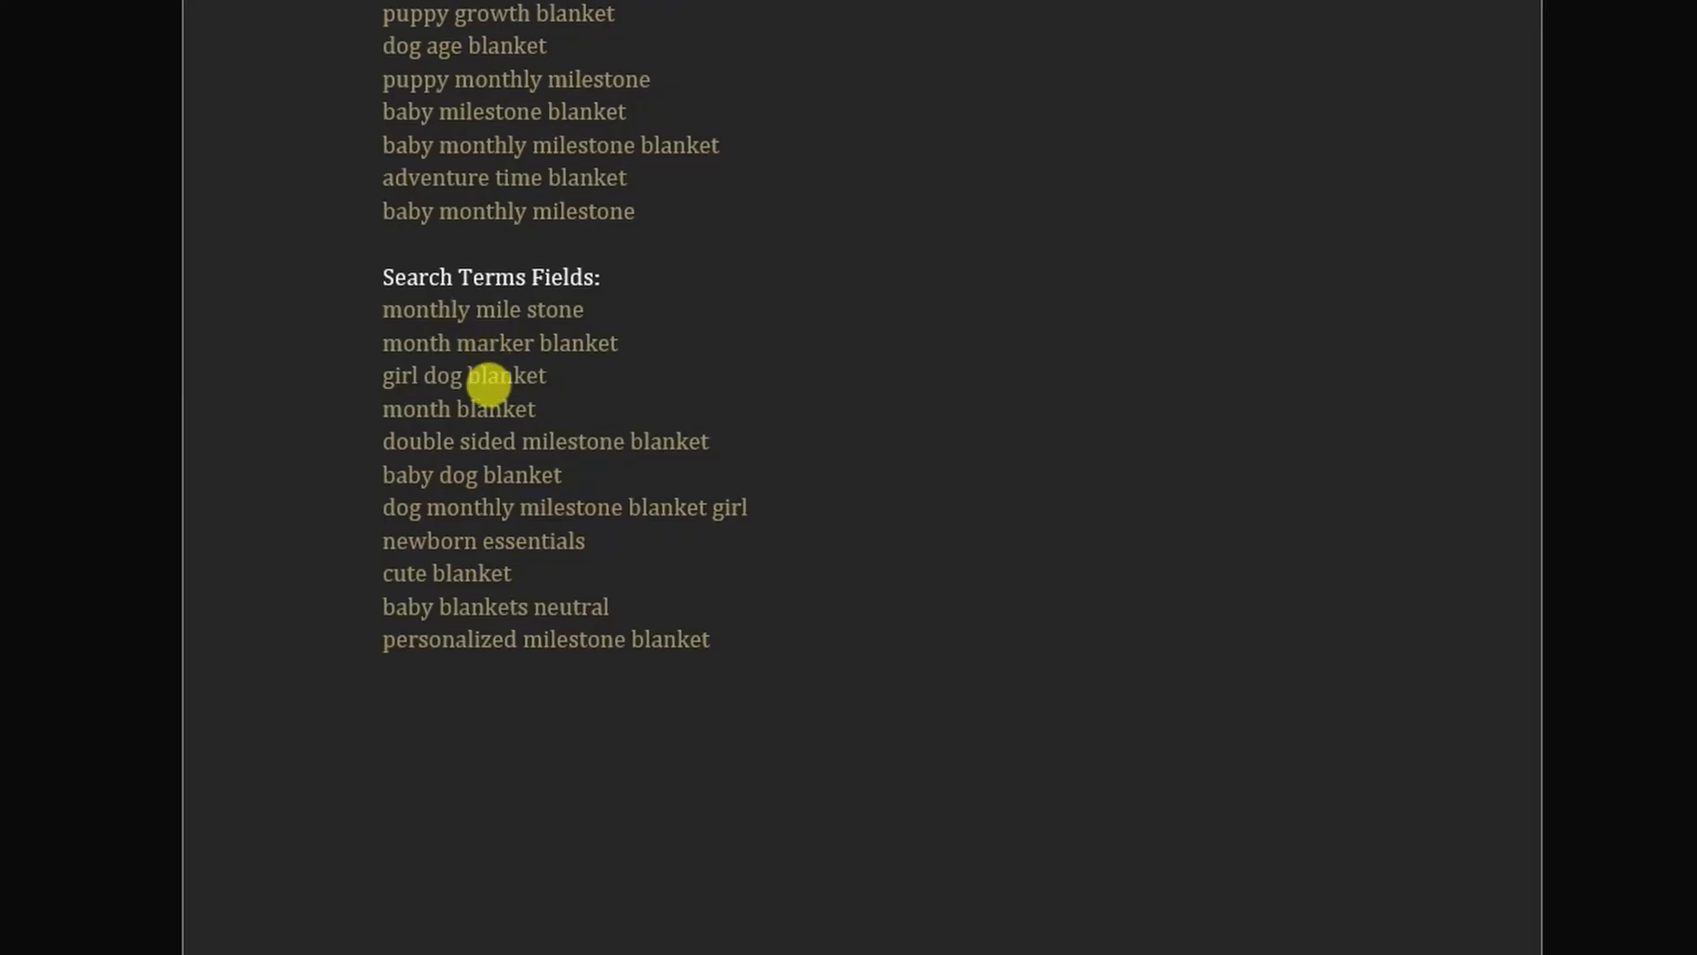
Step: Highlight the repeated word "blanket" in the Search Terms Fields list, and copy the list from "monthly mile stone" through "personalized milestone blanket"
drag(541, 345, 621, 346)
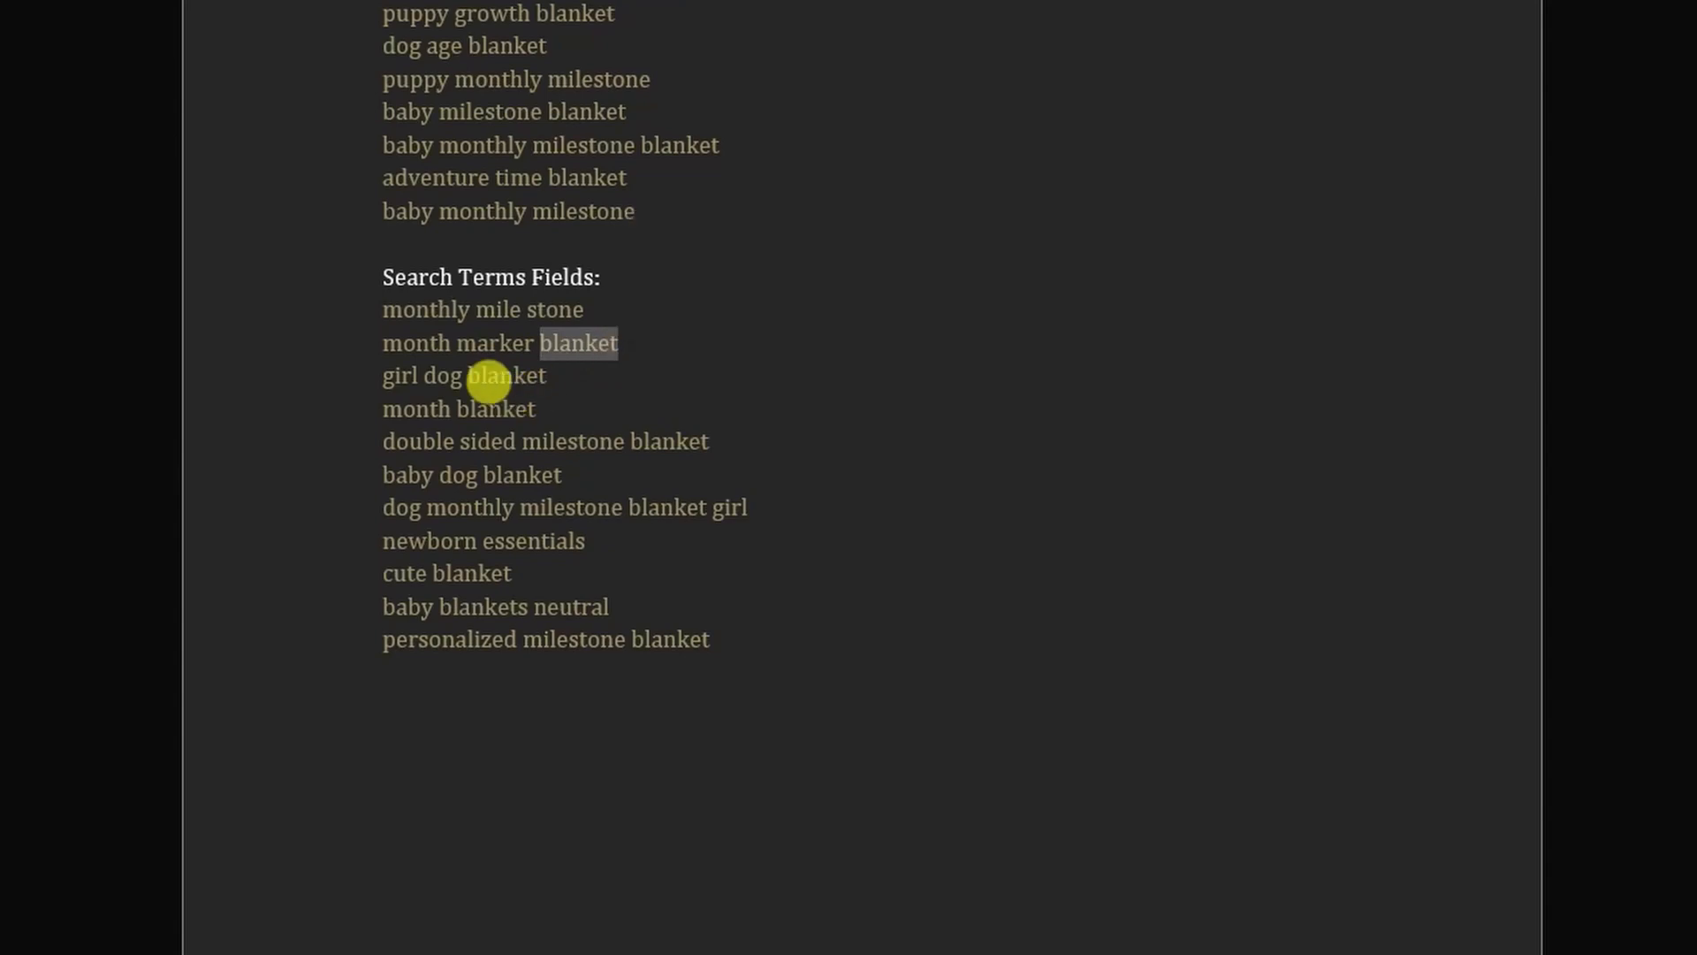
drag(471, 378, 546, 383)
click(565, 406)
drag(382, 318, 766, 640)
key(ctrl+c)
right_click(459, 432)
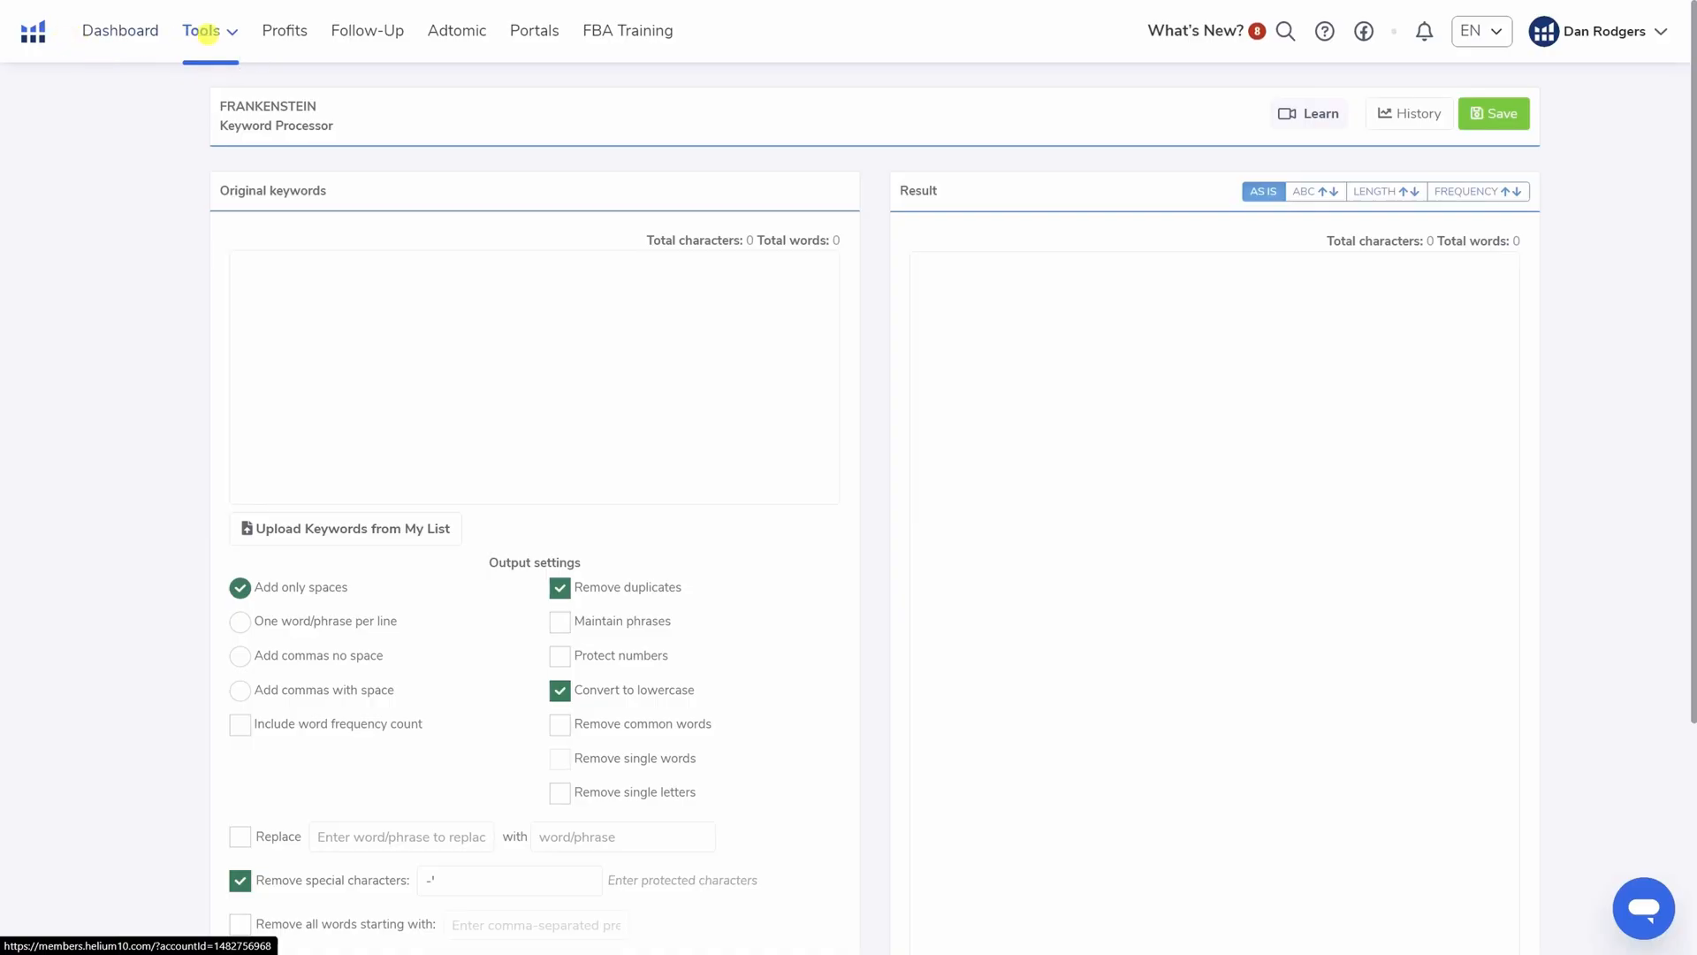
Step: Process the copied terms in Helium 10's Frankenstein with duplicates removed and place the result under "Backend search terms (duplicates removed)" in the listing document
click(209, 31)
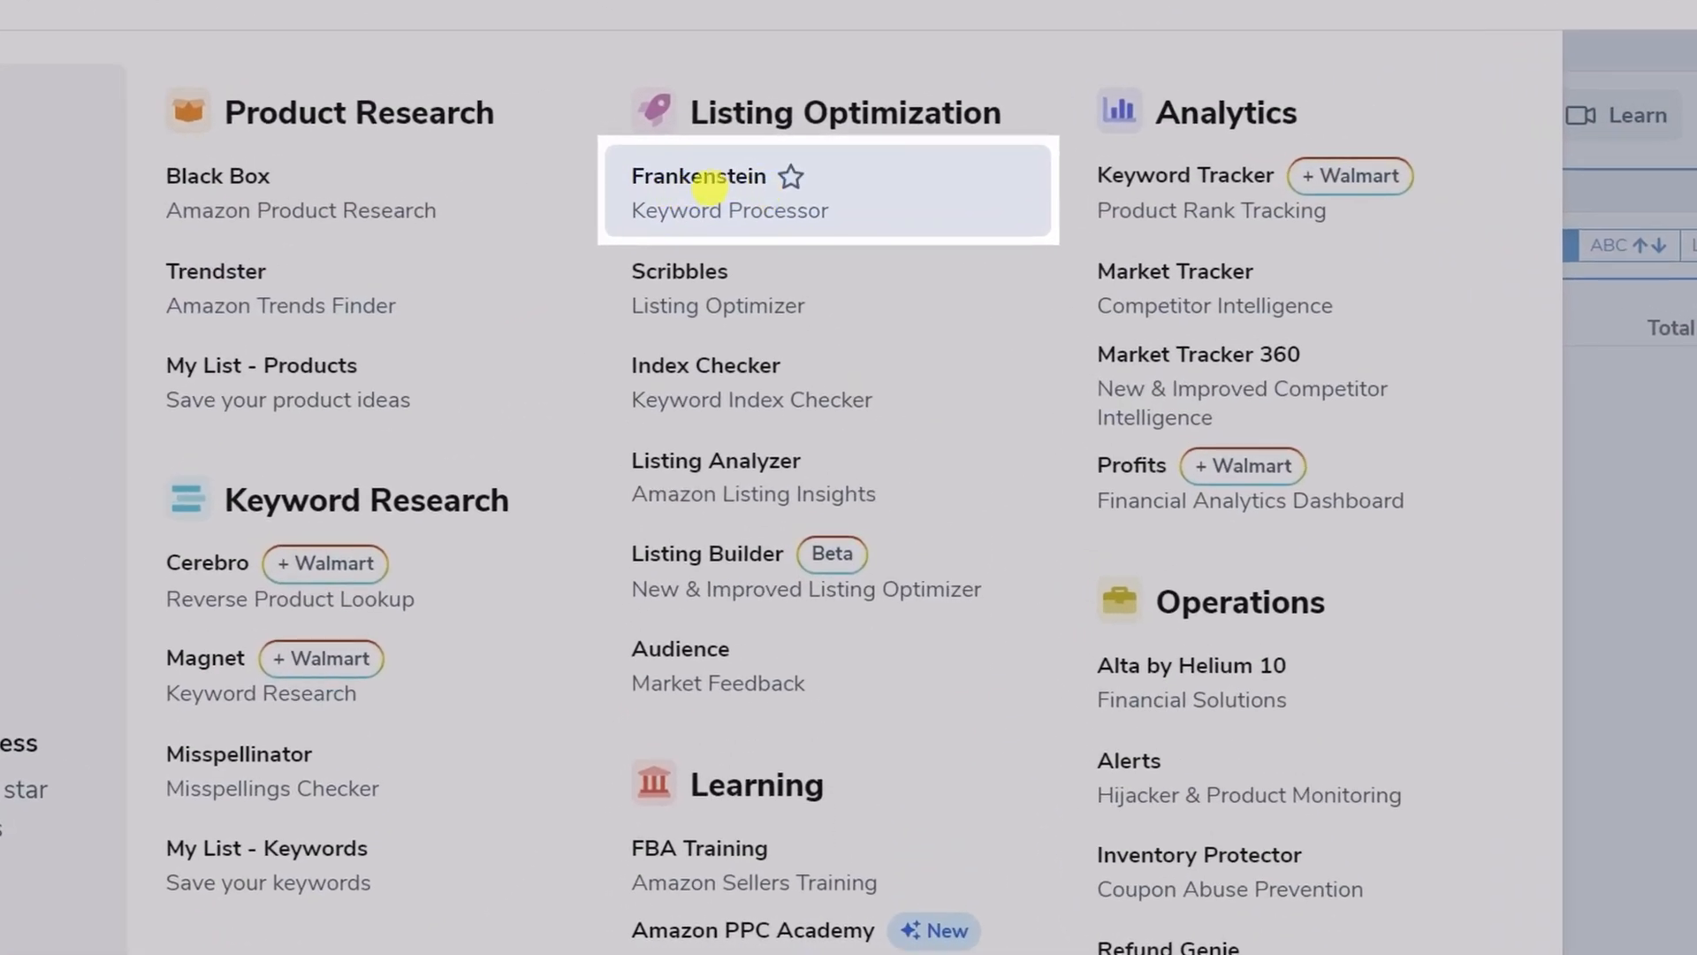
click(701, 180)
right_click(276, 279)
click(338, 418)
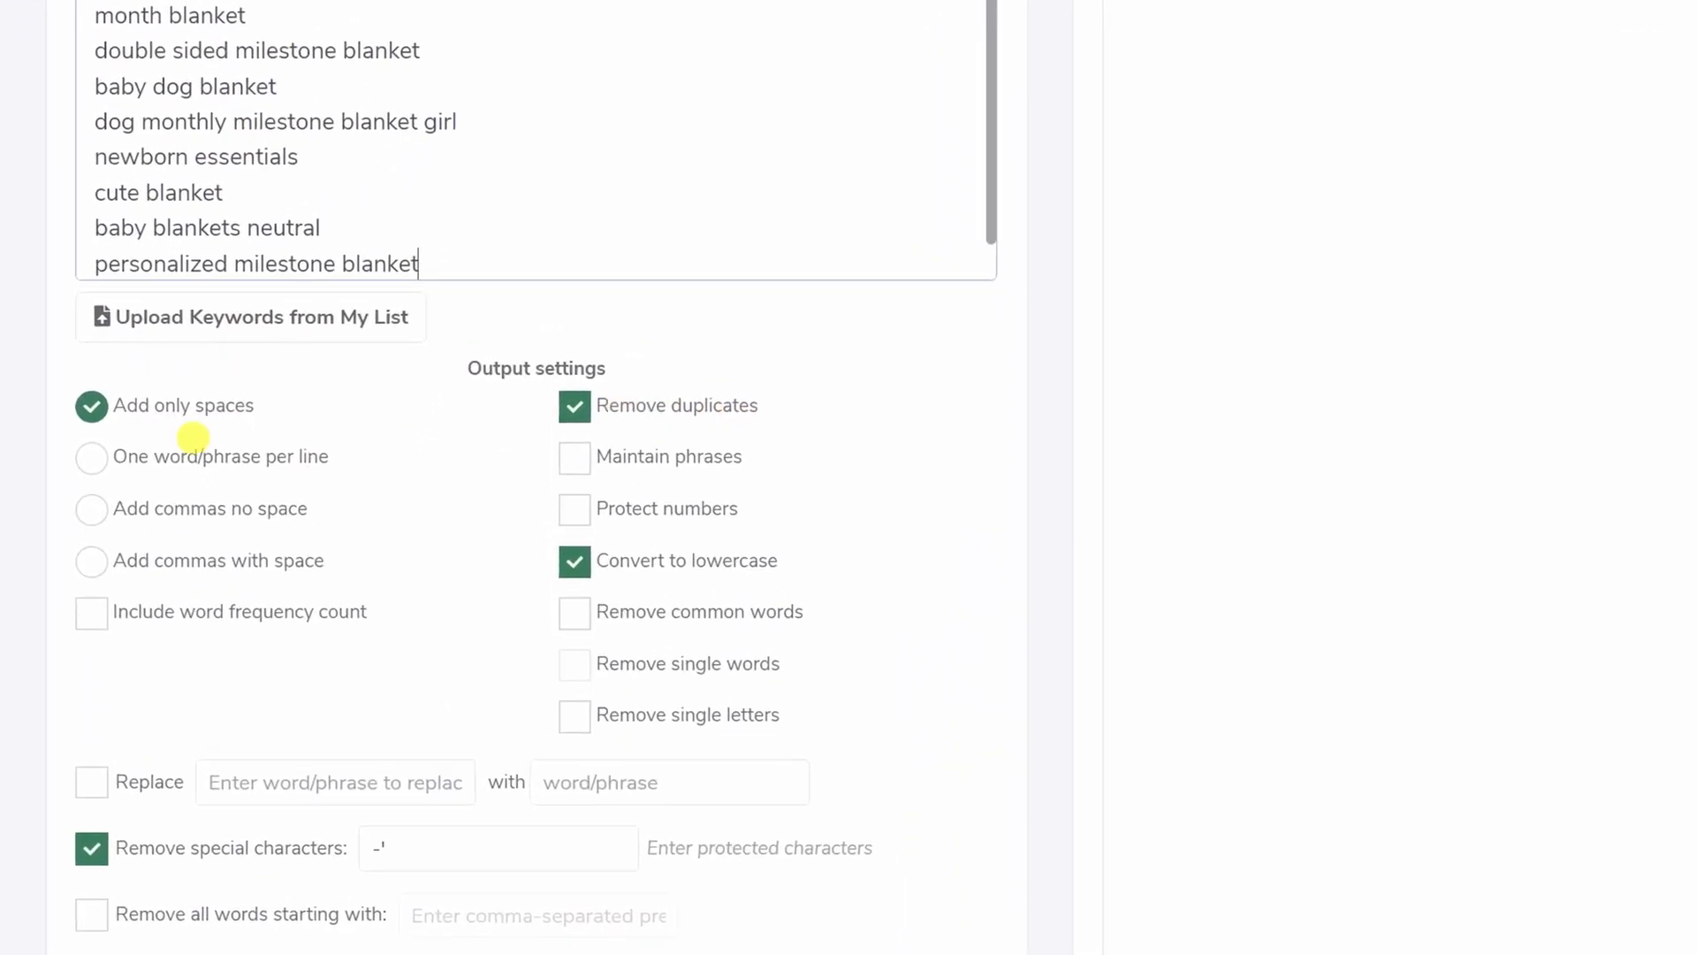
scroll(374, 437, down, 3)
click(693, 805)
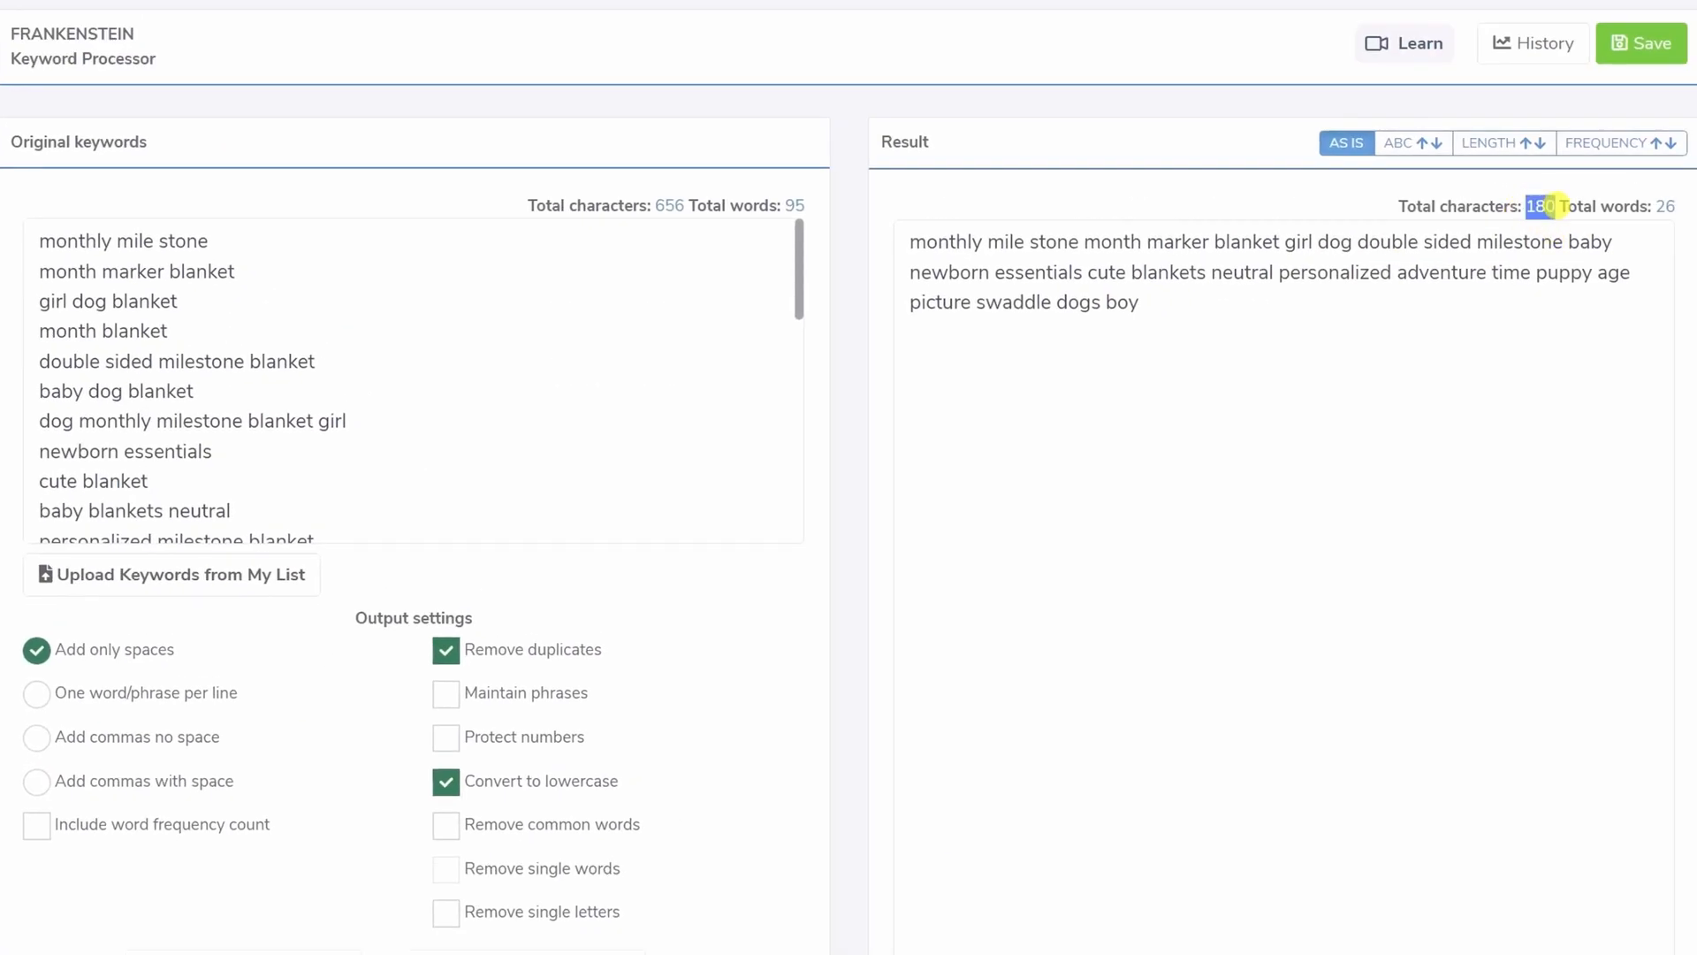
triple_click(882, 242)
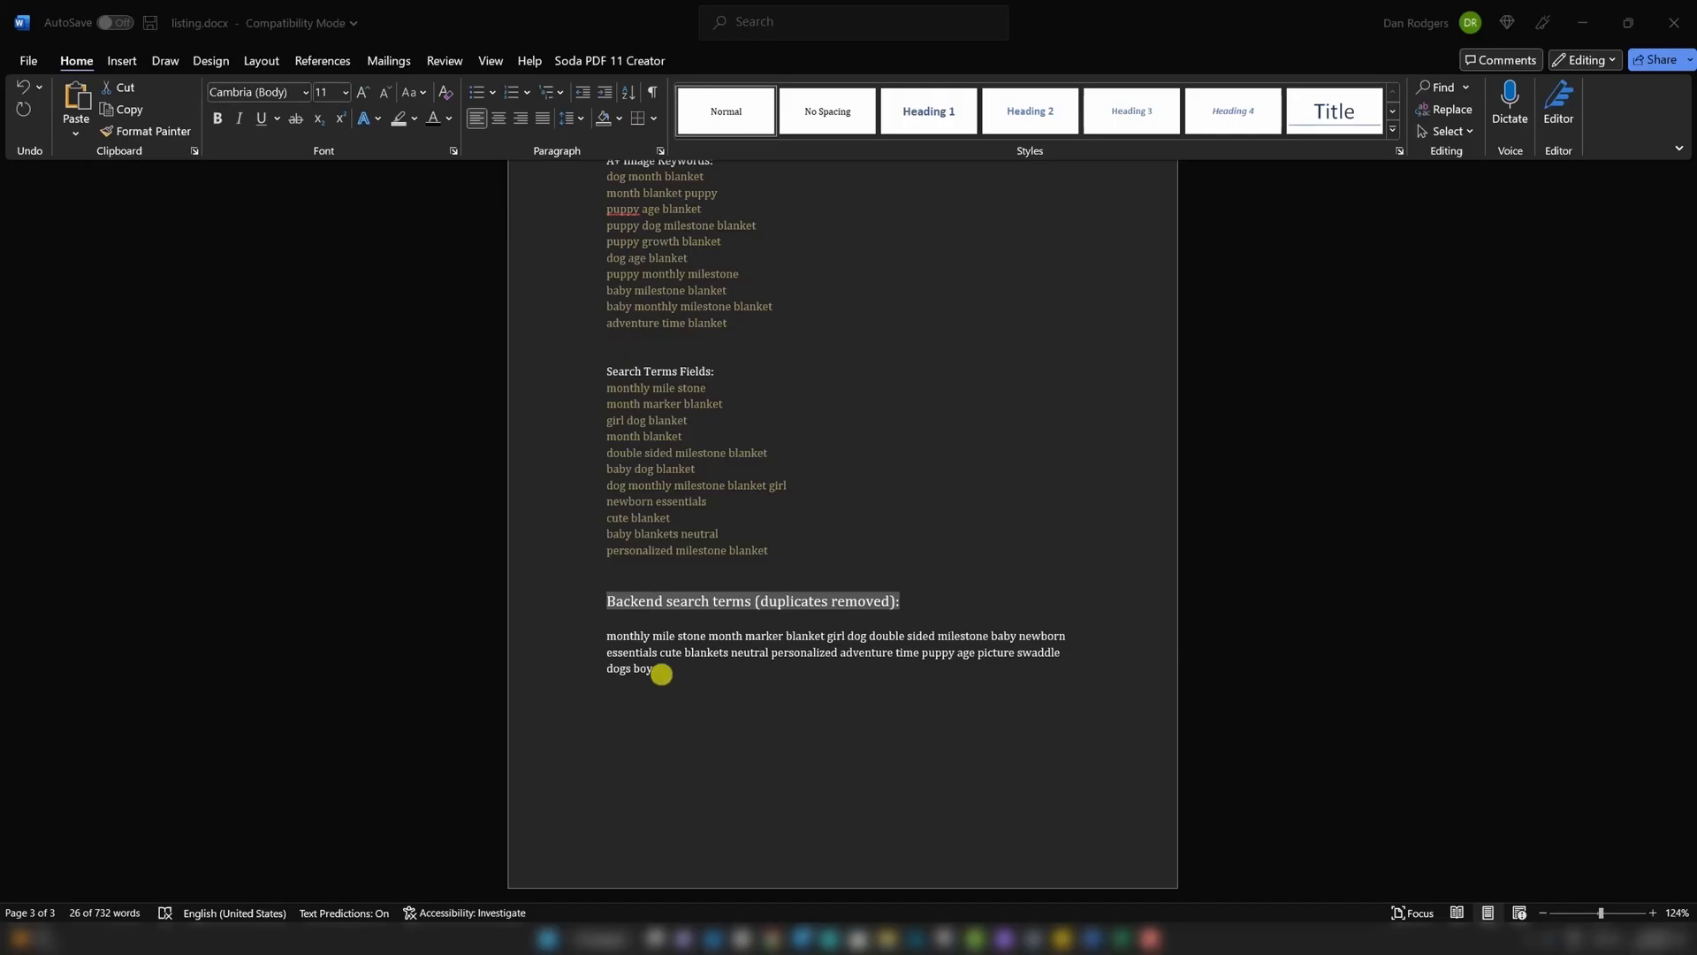
drag(661, 674, 631, 636)
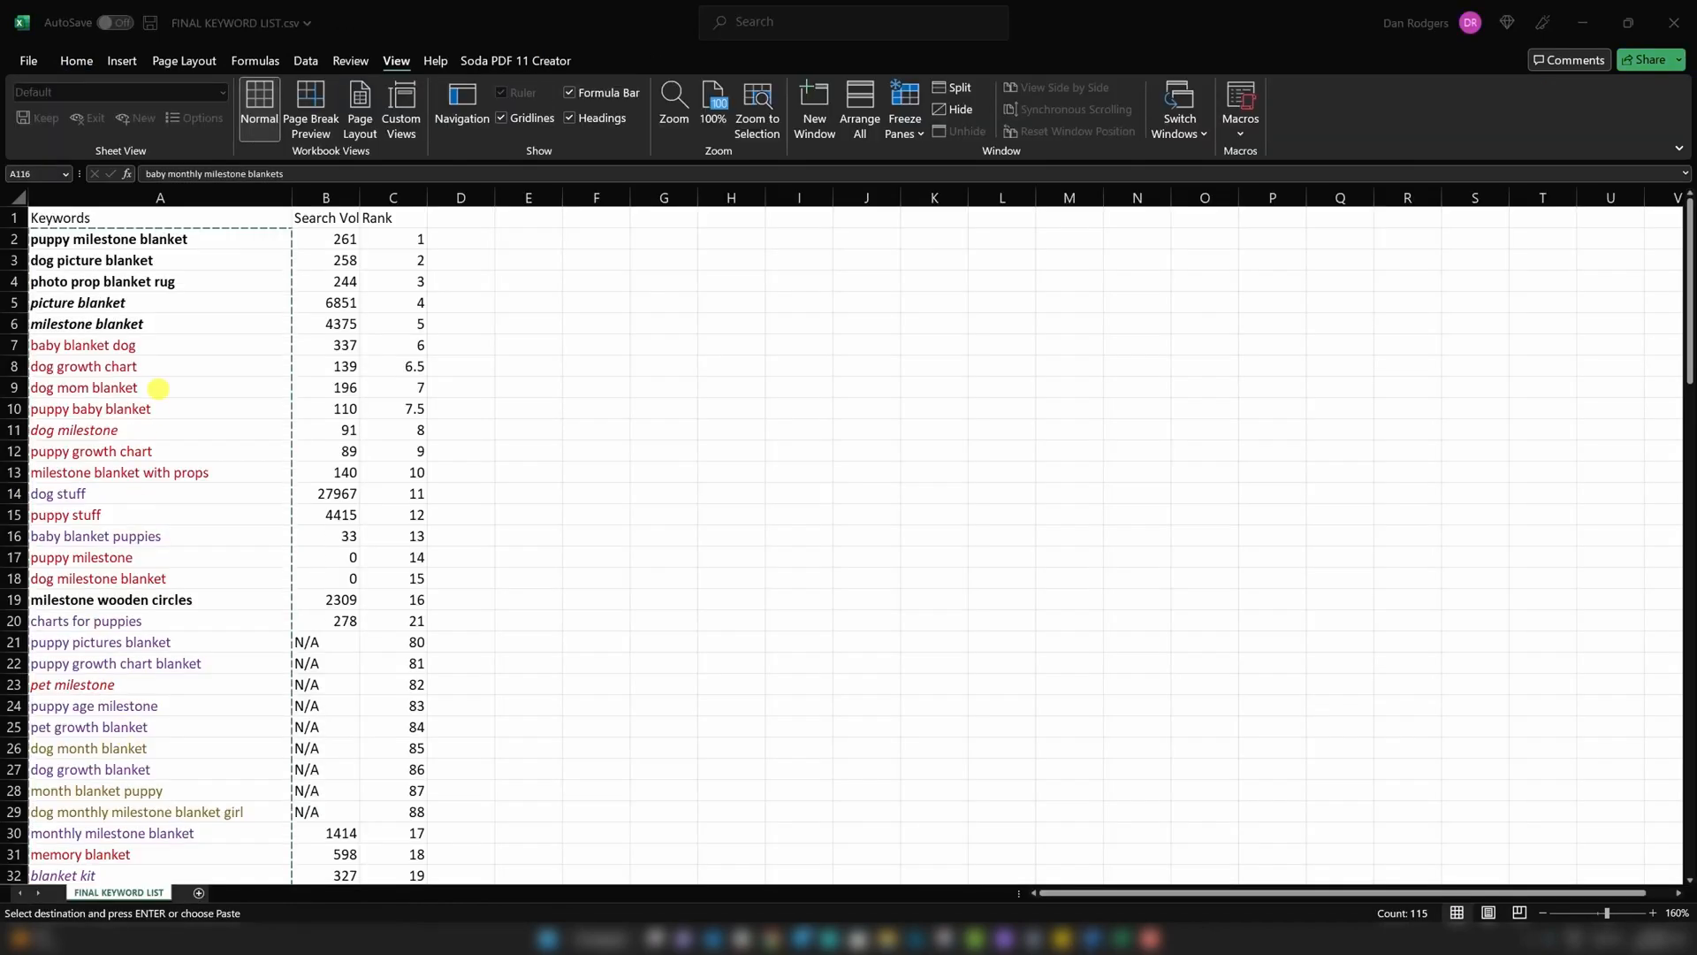
Step: Take the full keyword column from the spreadsheet into Helium 10's Misspellinator, prepare the keywords with common words filtered, and find their misspellings
scroll(158, 388, down, 12)
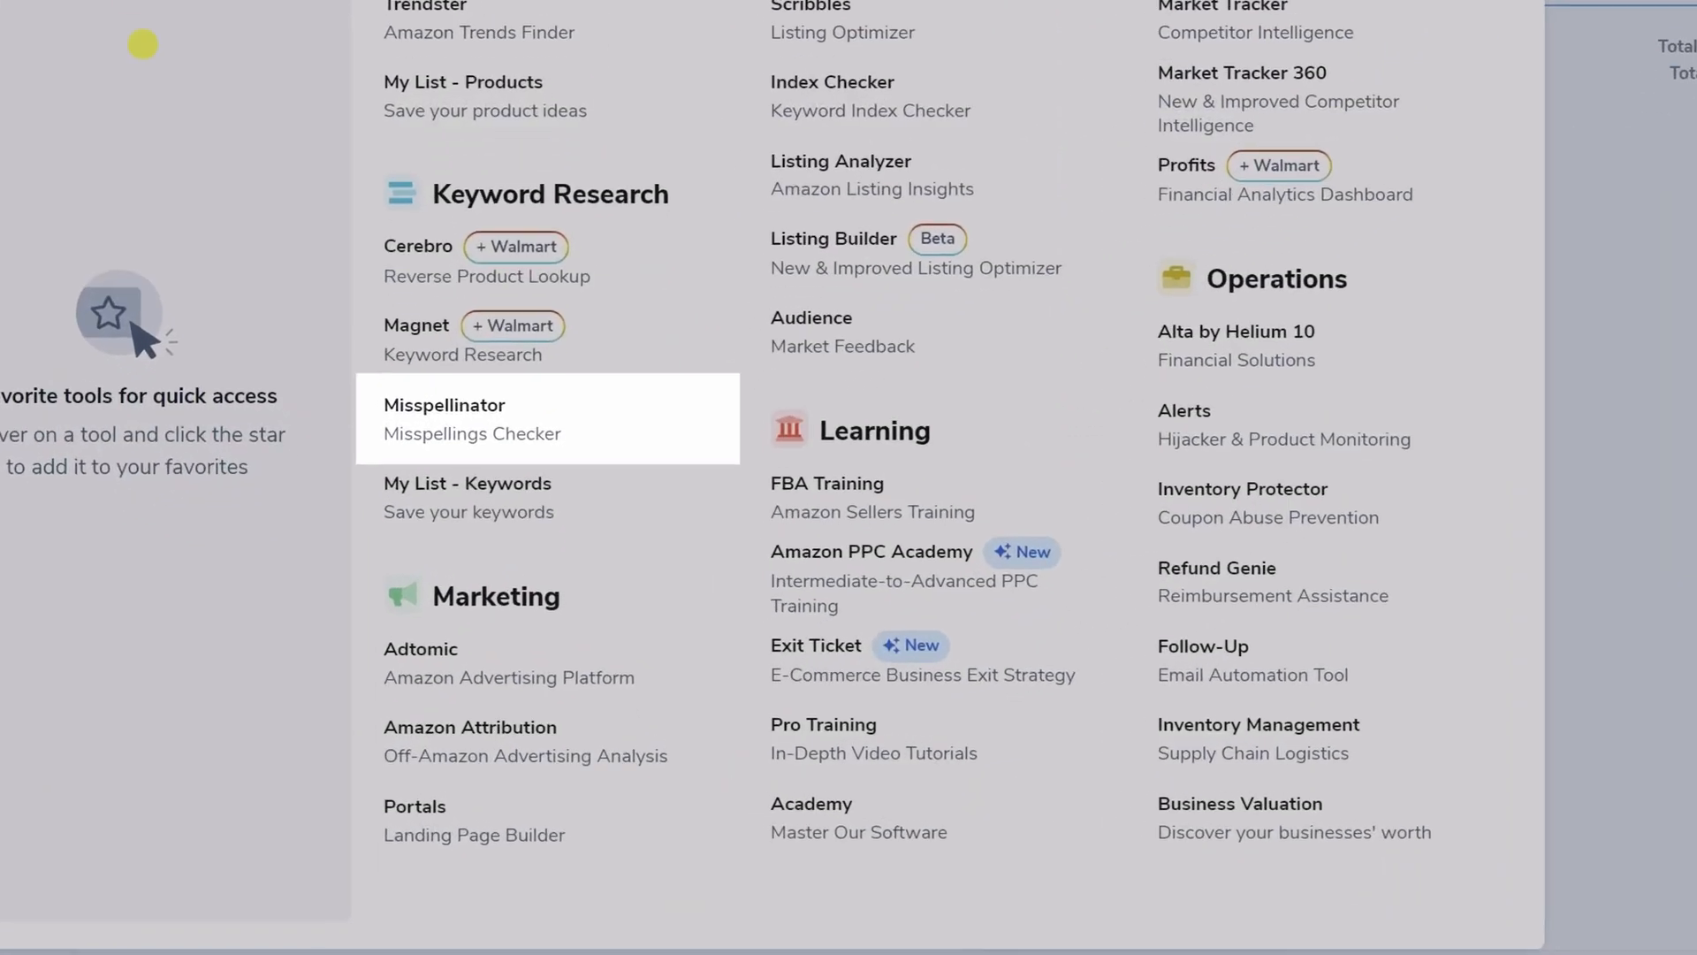
mouse_move(432, 424)
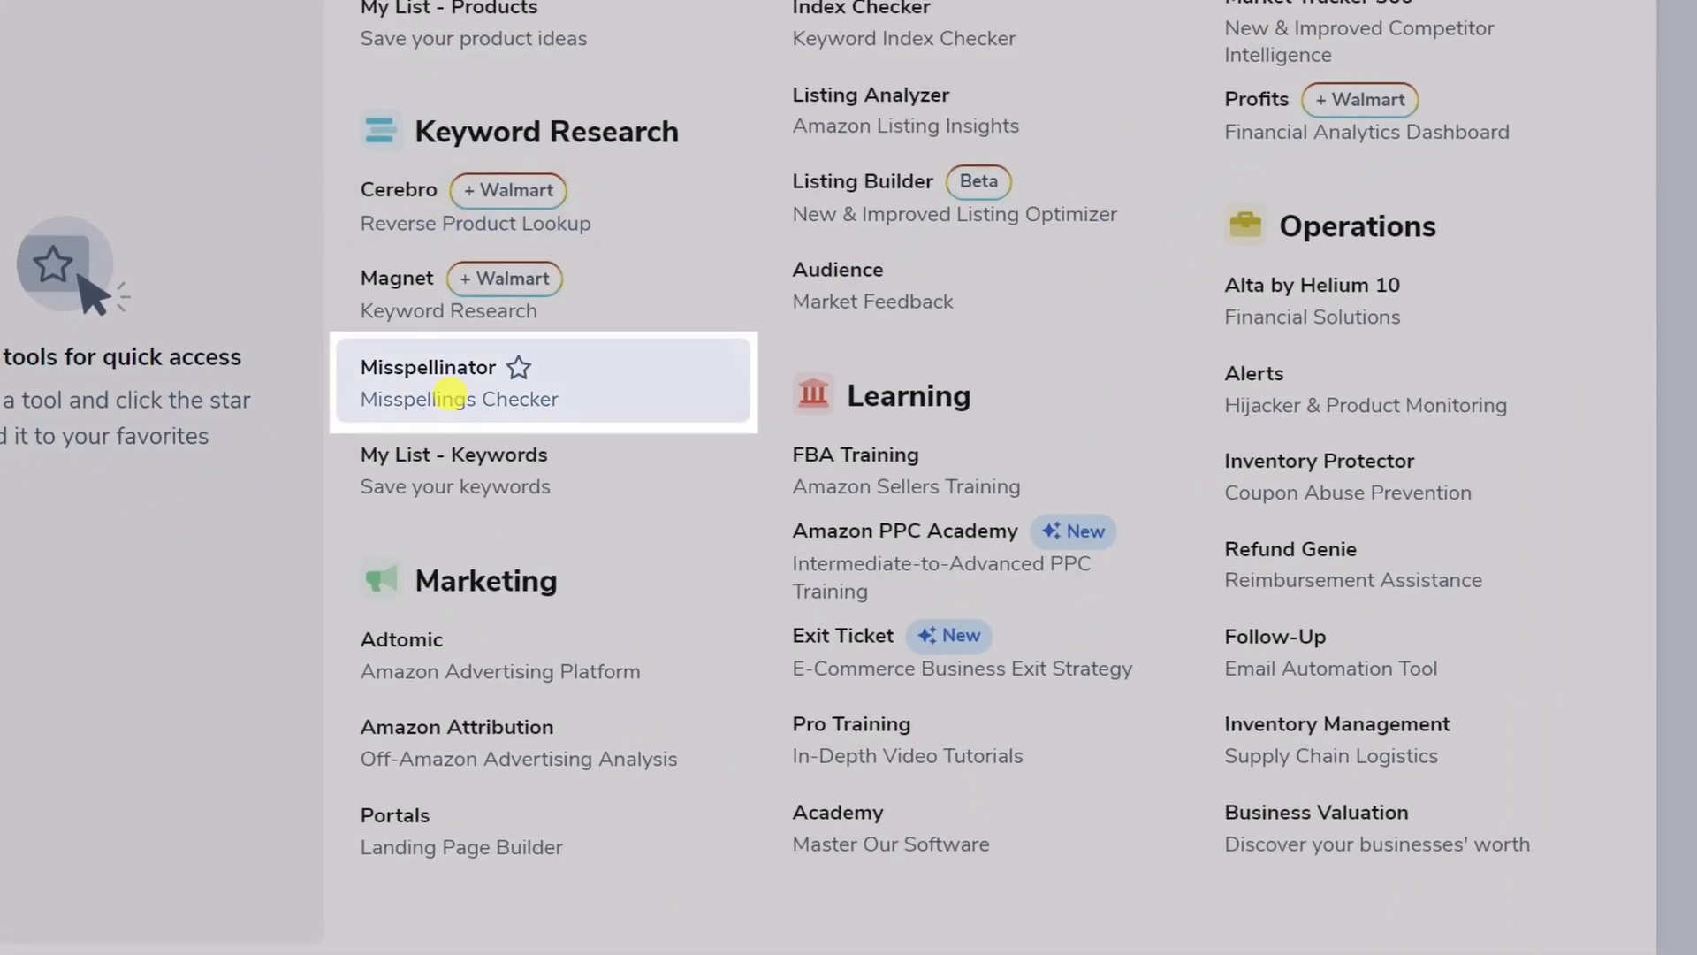
click(432, 385)
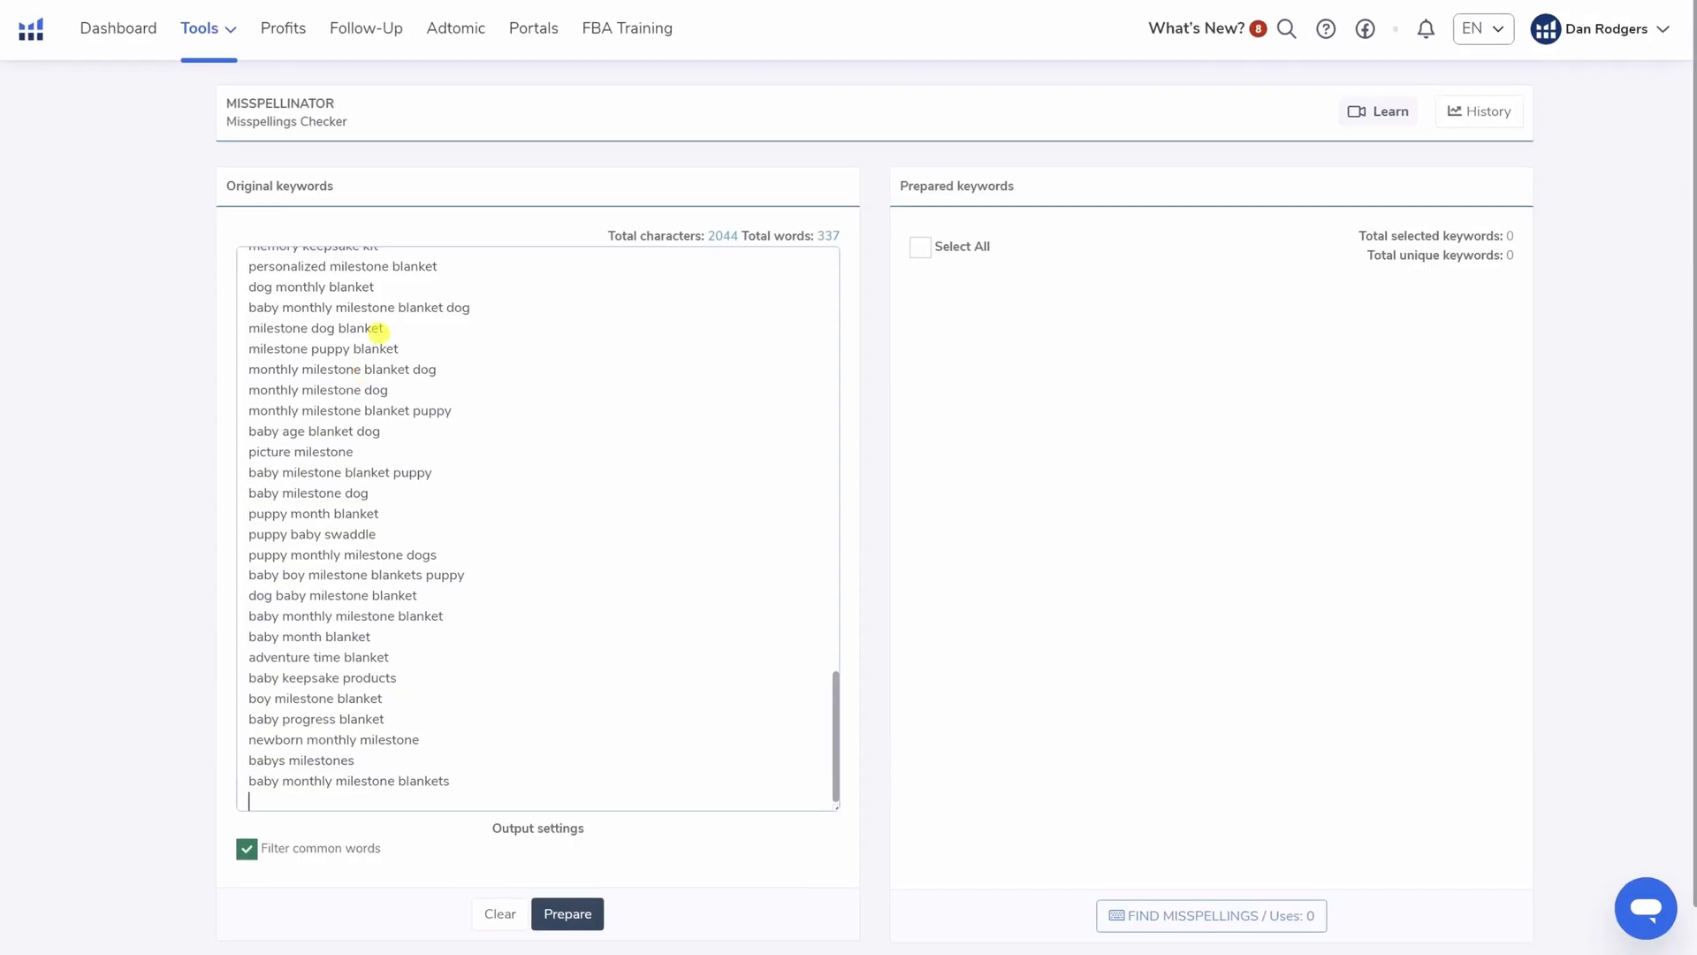
scroll(742, 222, up, 10)
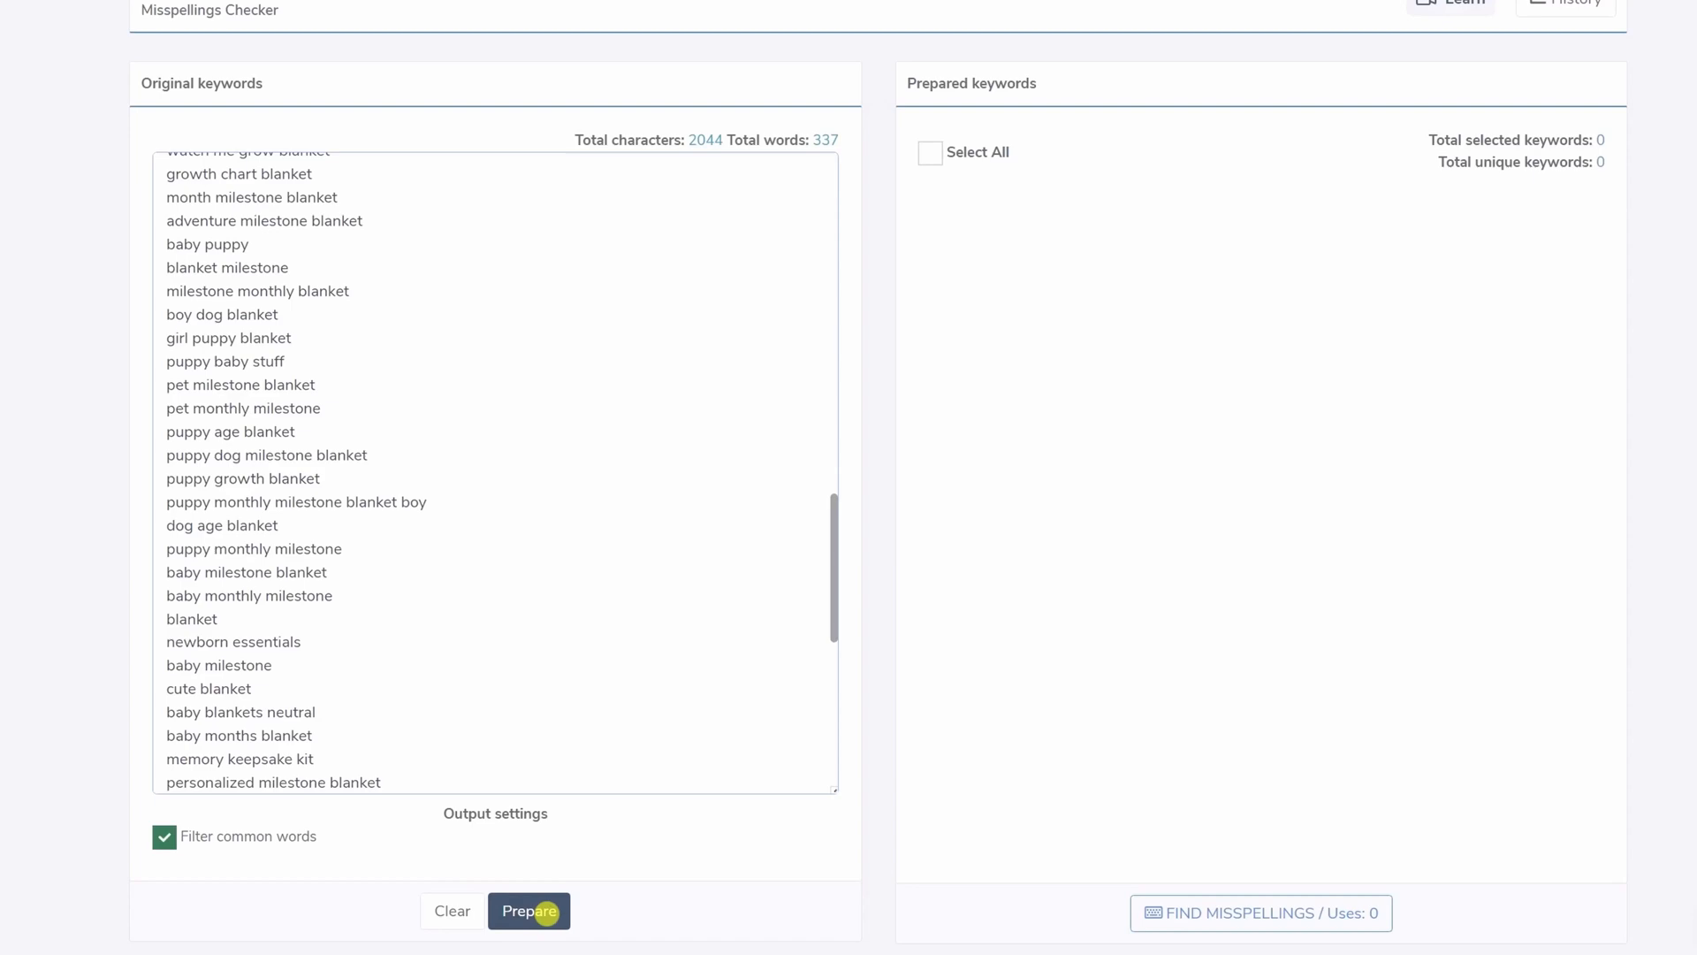
click(530, 912)
click(1238, 860)
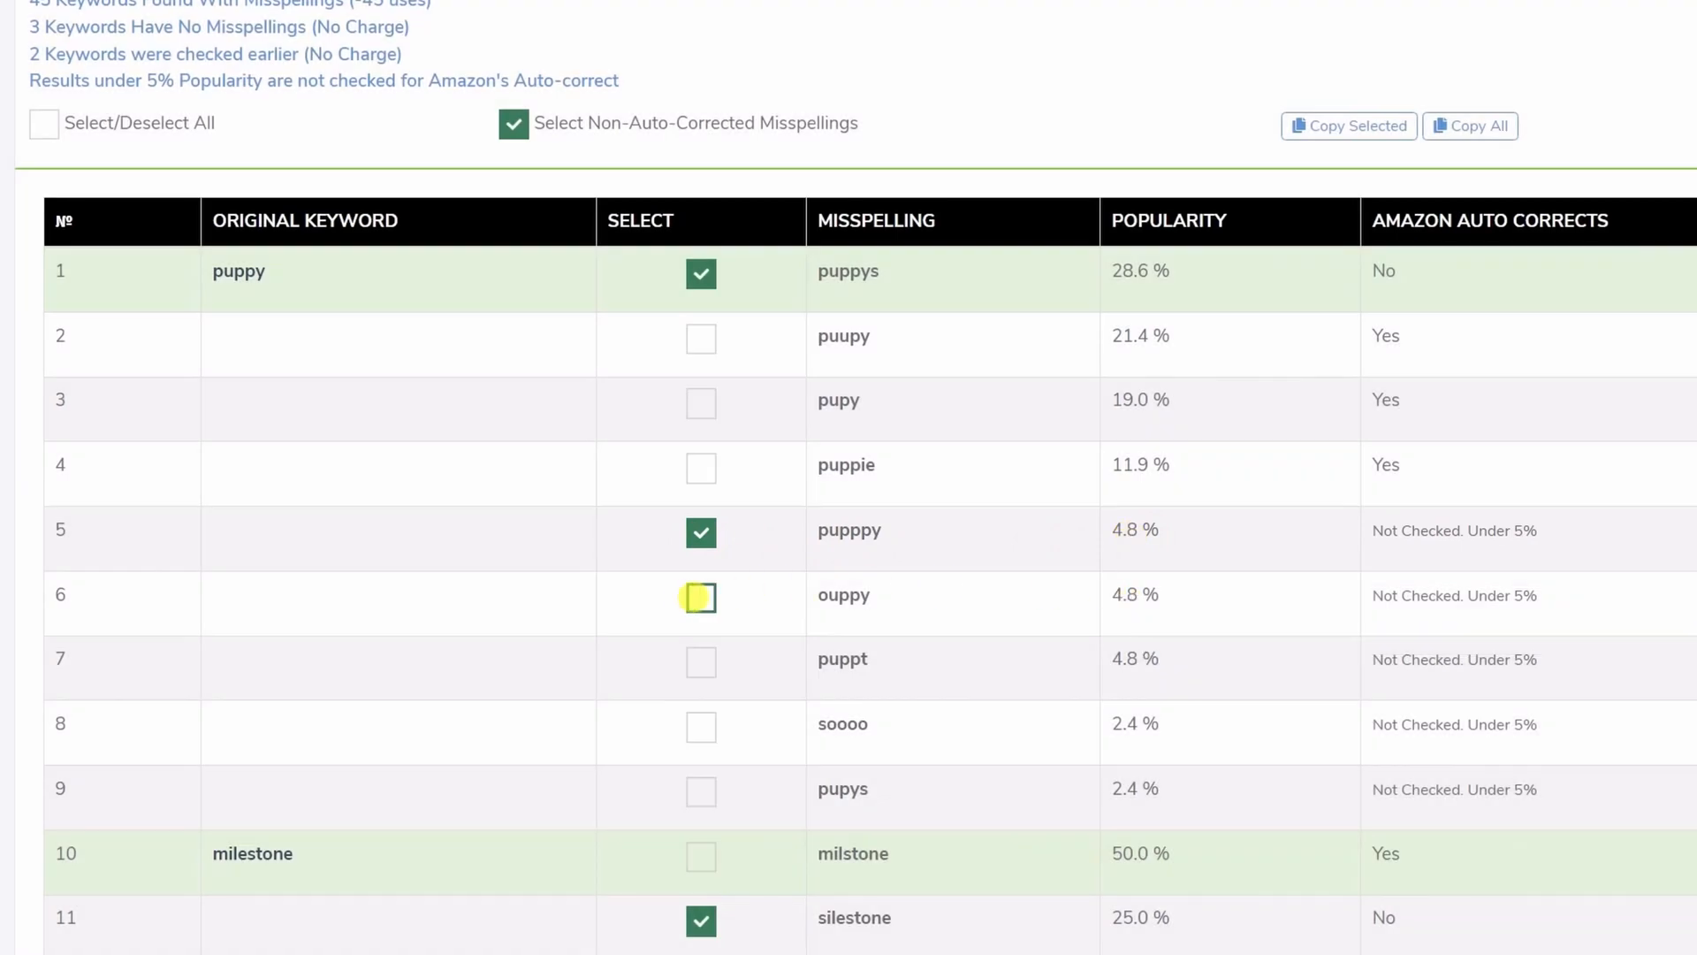
Step: Add the misspellings "ouppy", "puppt", "babie" and "bady" to the selection and copy all selected misspellings
click(701, 597)
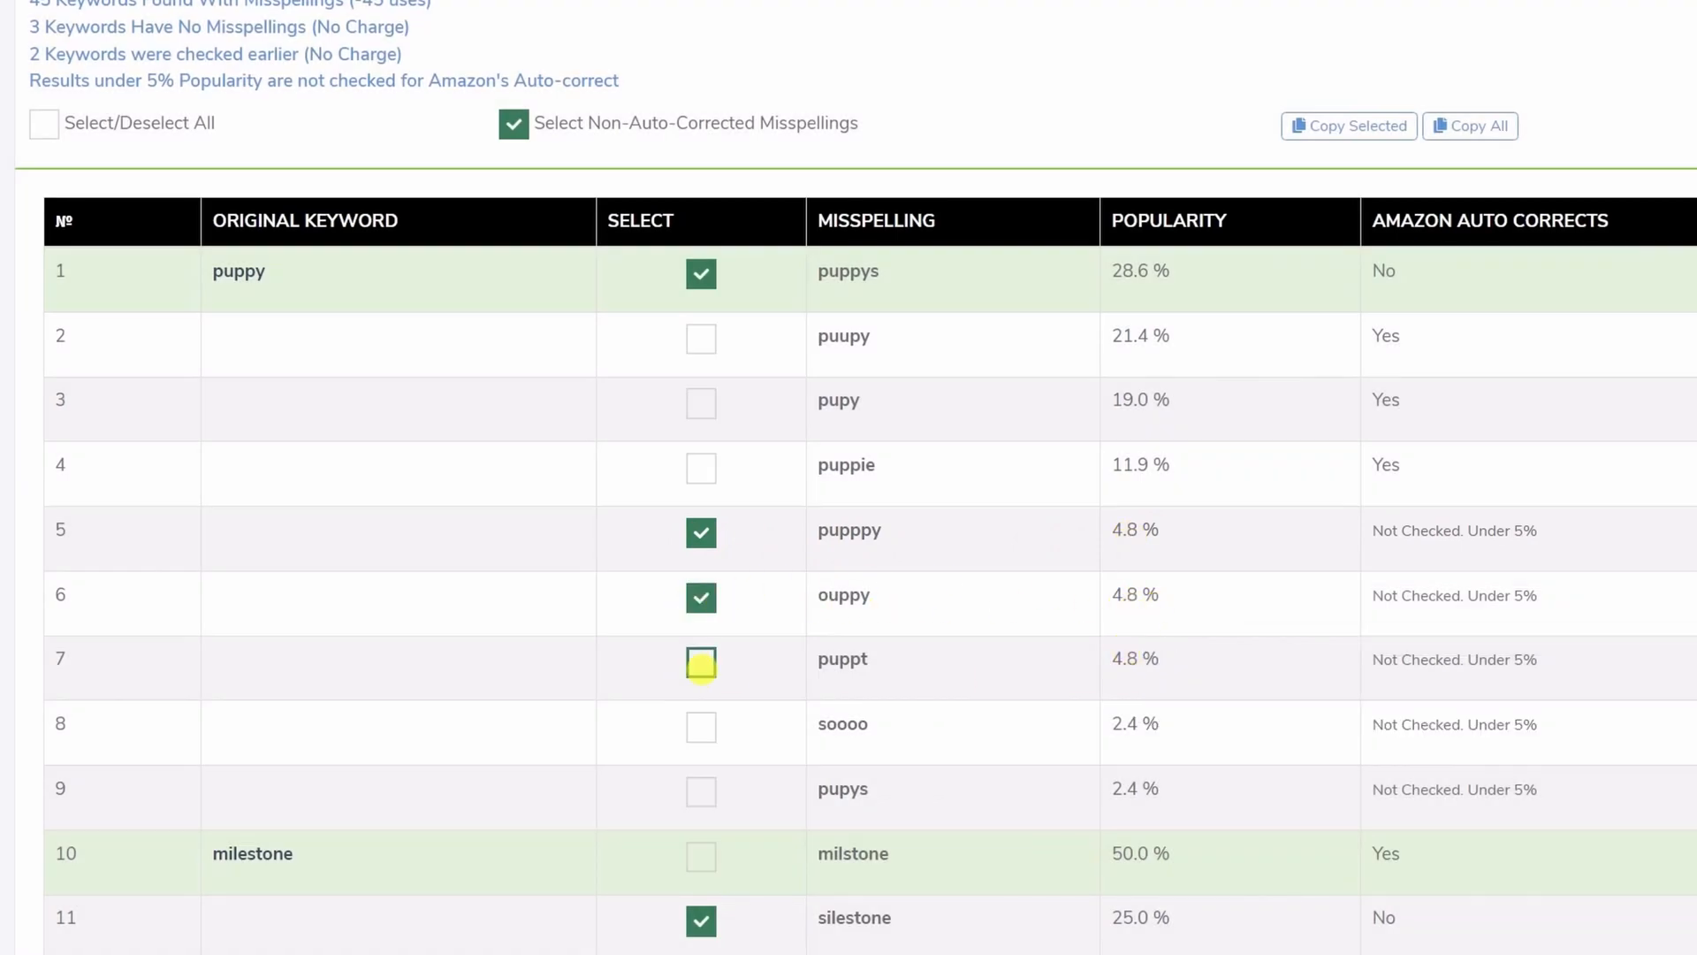
scroll(1135, 651, down, 20)
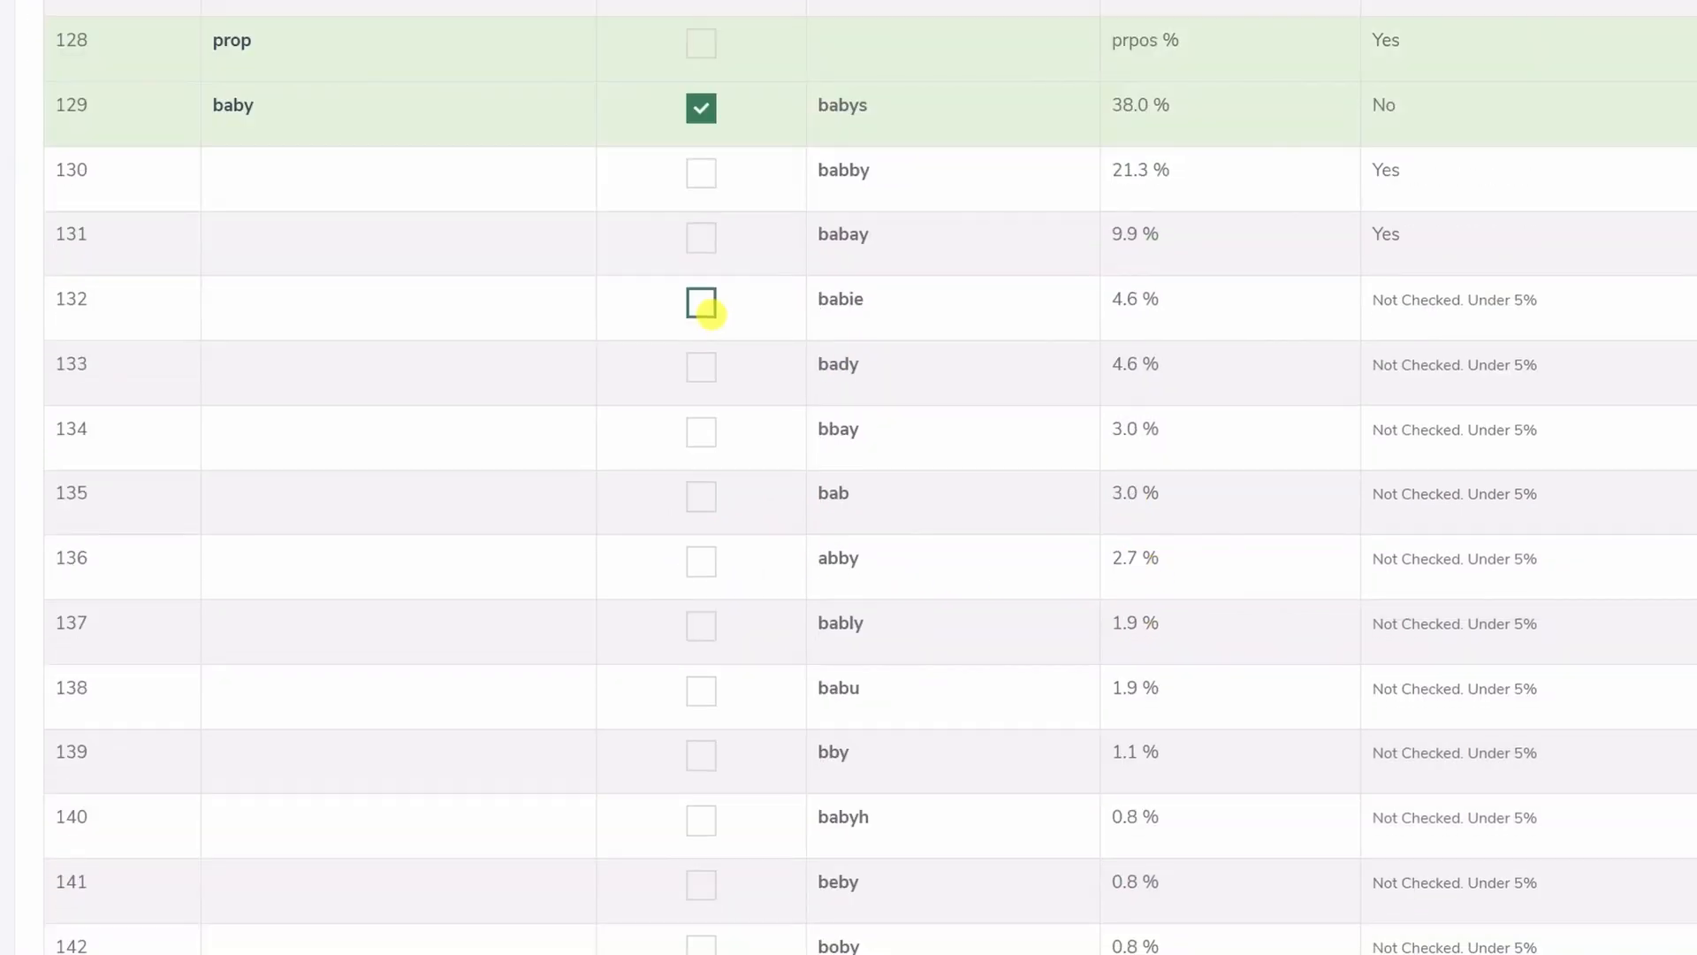
click(710, 313)
click(701, 357)
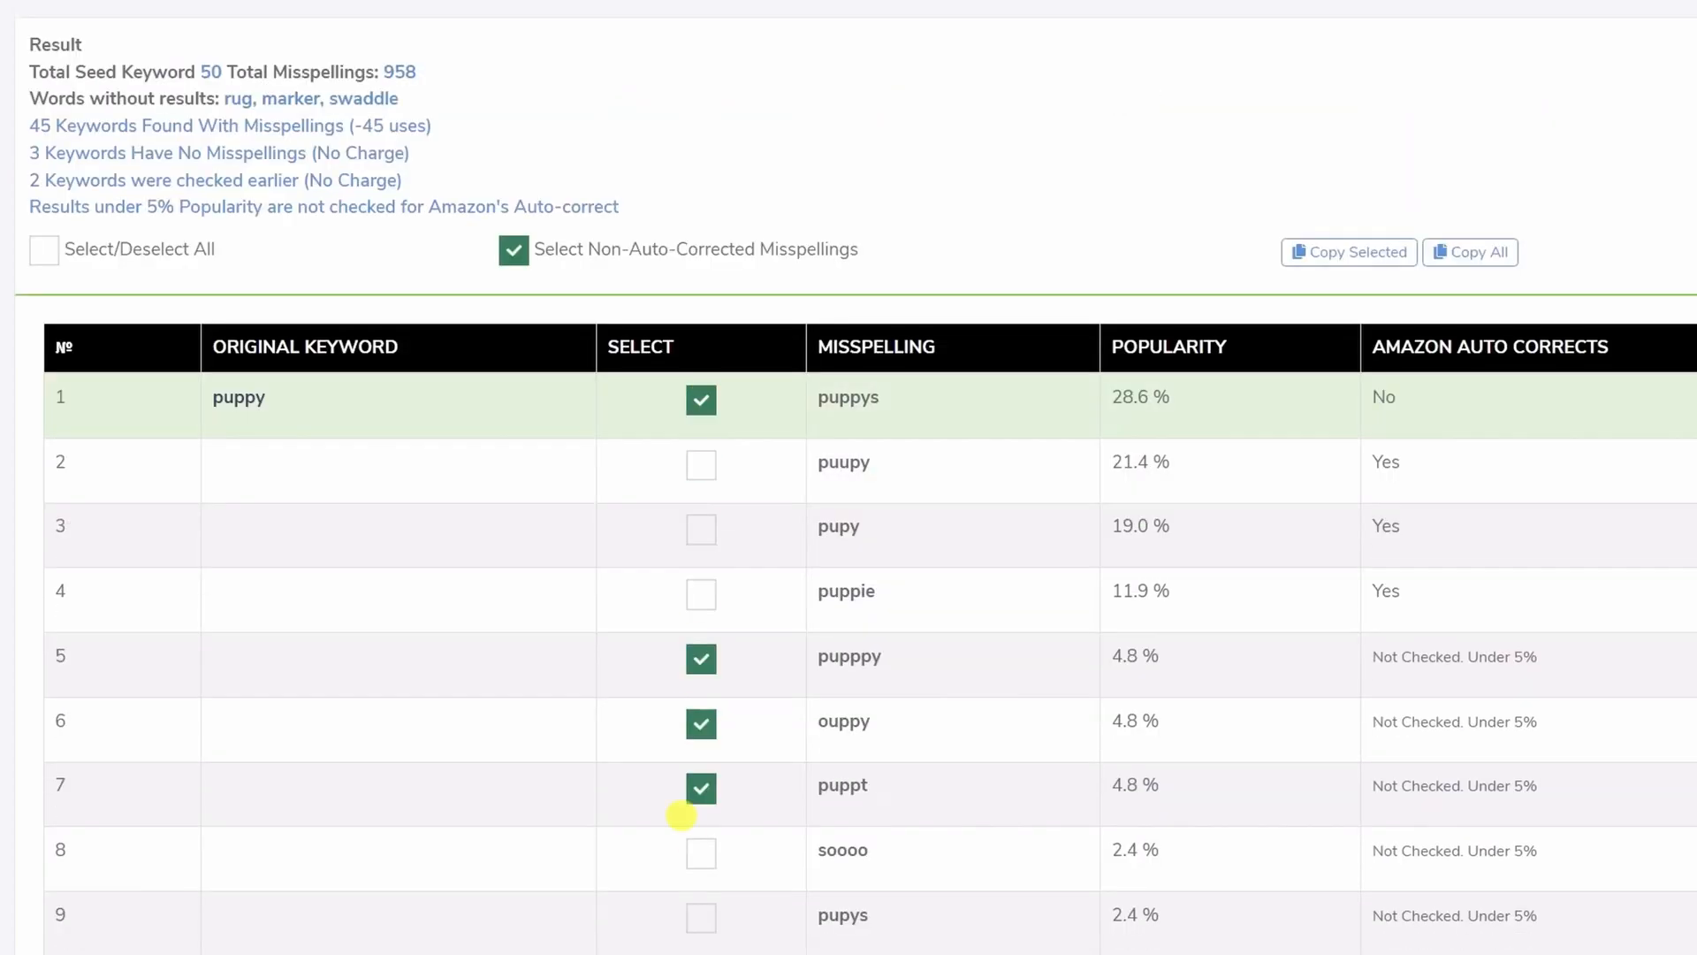
click(1343, 252)
Step: Return to Frankenstein and paste the copied misspellings as the original keywords
click(209, 31)
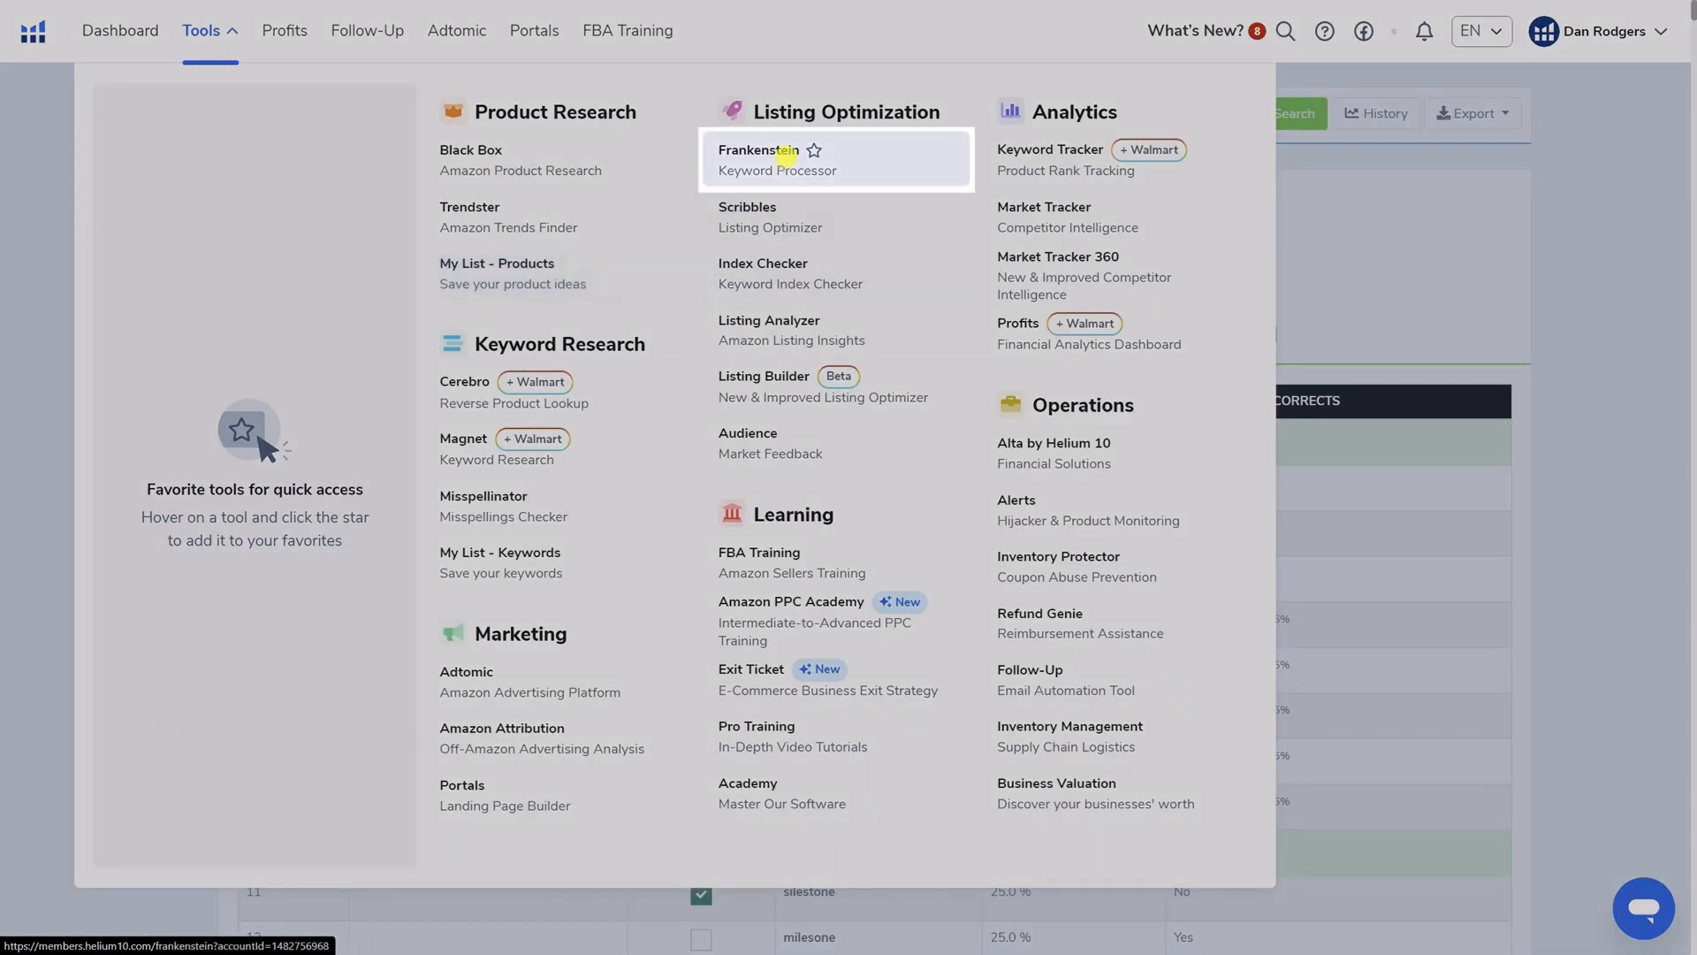
click(787, 155)
click(270, 265)
key(ctrl+v)
scroll(319, 362, up, 5)
scroll(318, 363, up, 5)
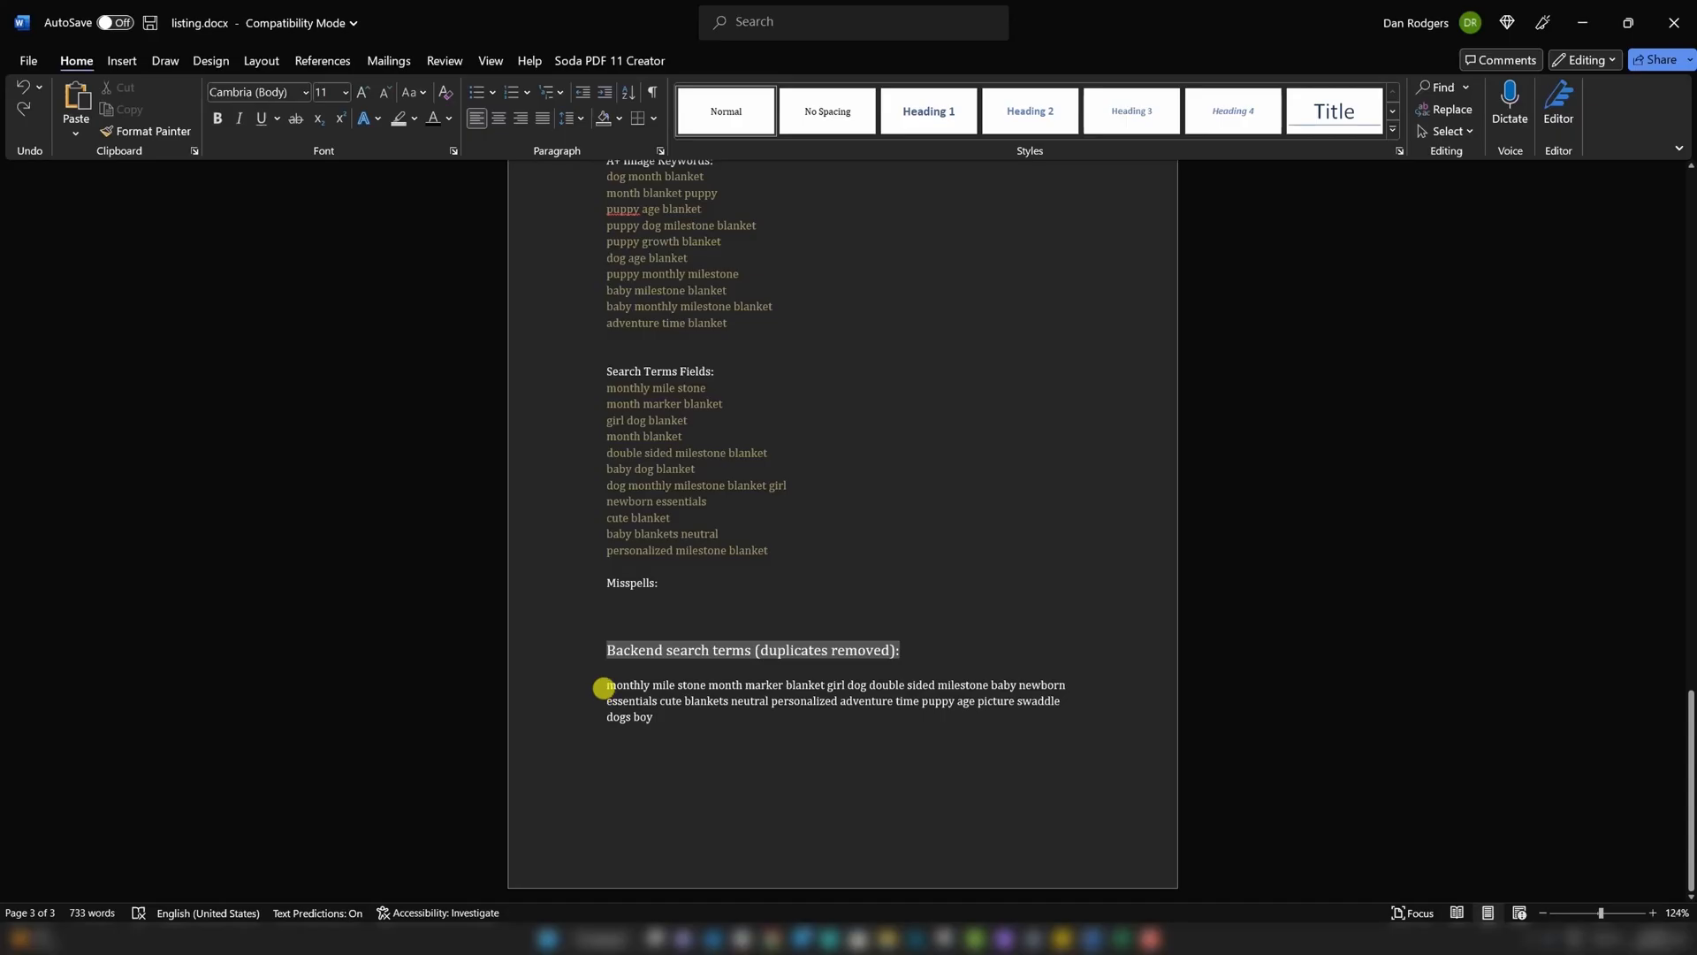
Step: Copy the existing backend search terms from the listing document and add them below the misspellings in Frankenstein's original keywords
drag(655, 685, 665, 724)
key(ctrl+c)
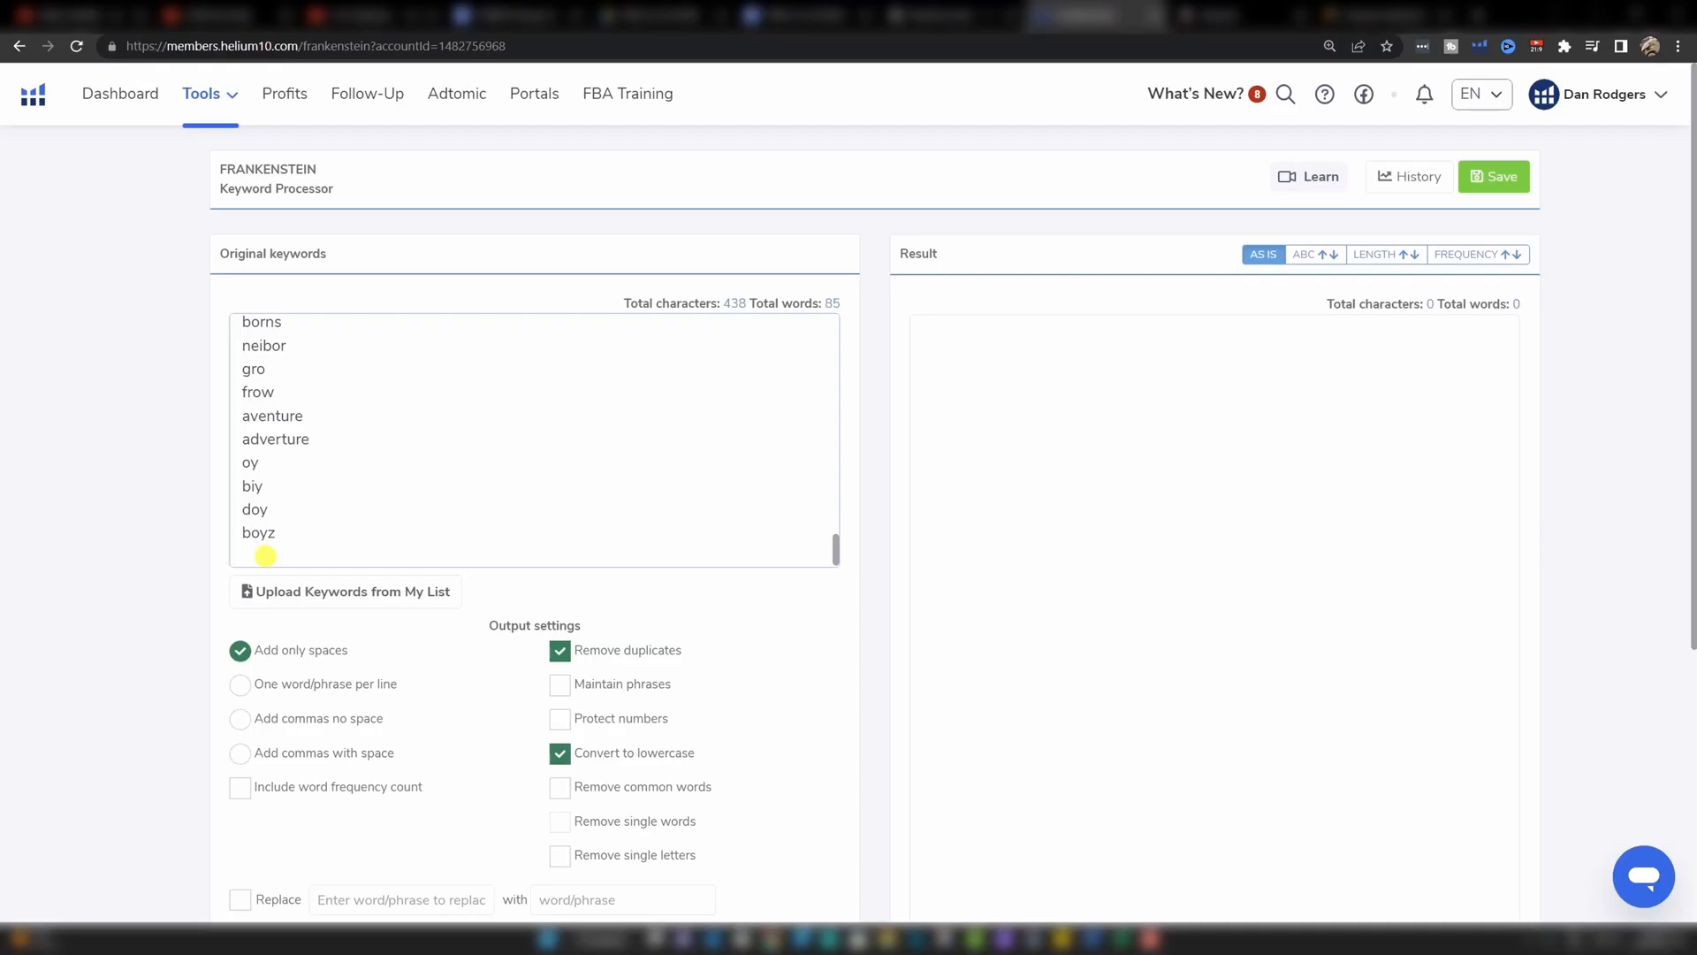
click(265, 556)
key(ctrl+v)
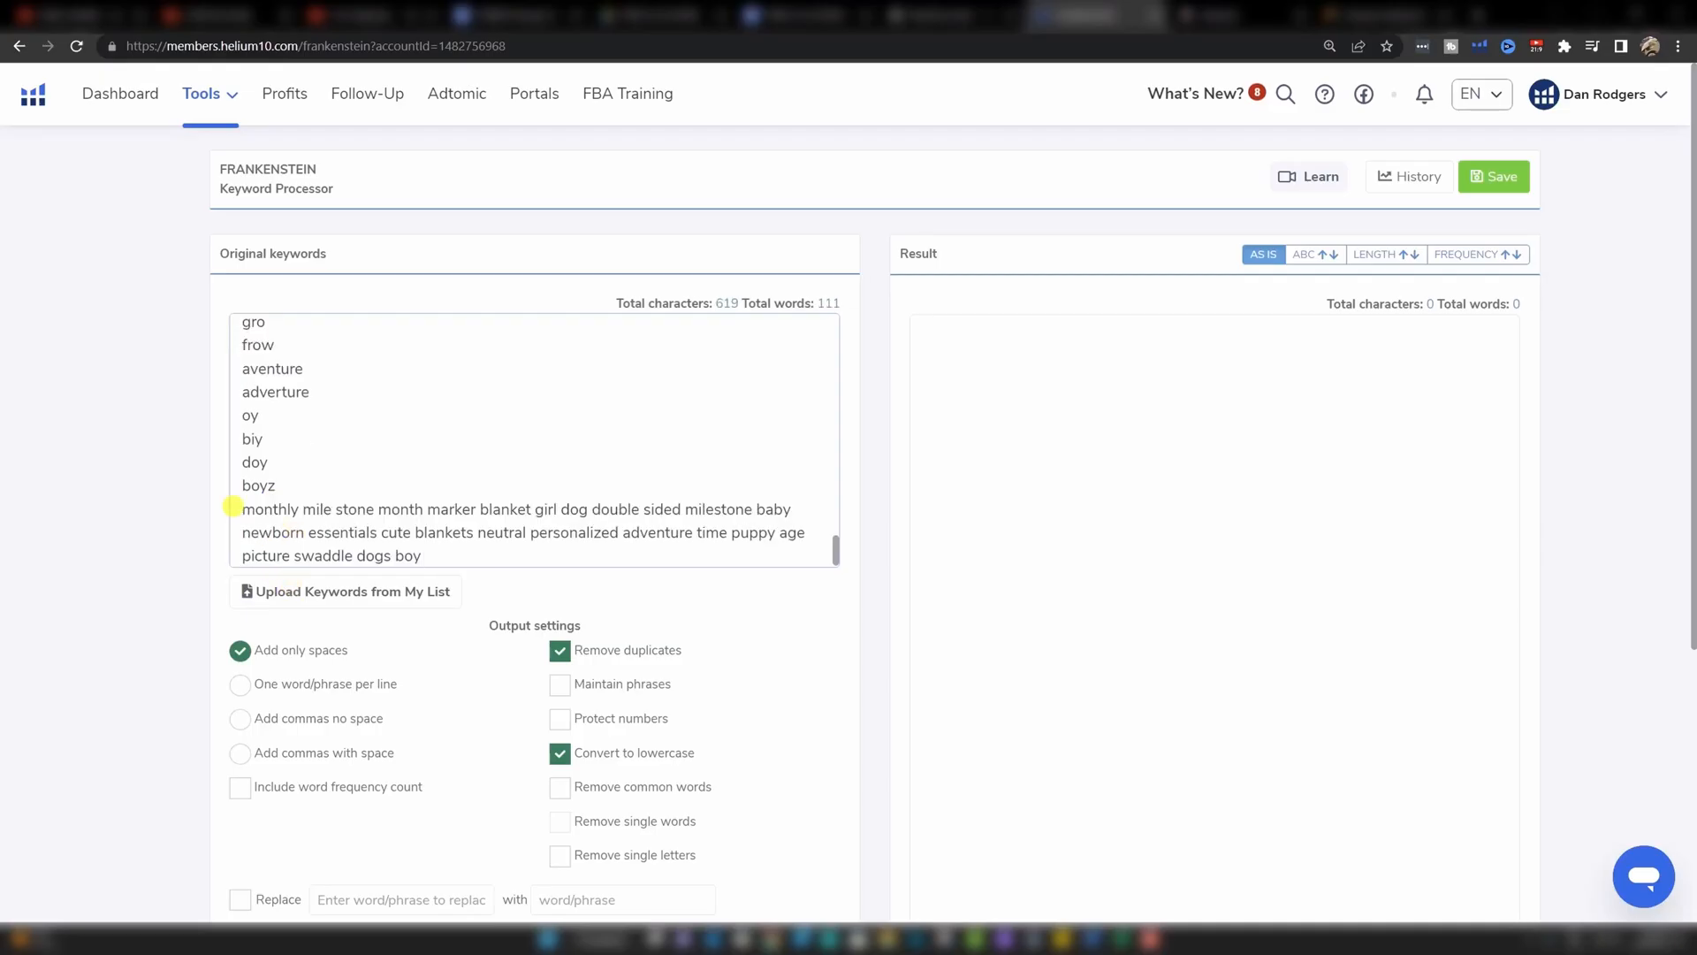
Step: Process the combined misspellings and search terms with duplicates removed and bring the result into the listing document
scroll(619, 650, down, 5)
click(636, 779)
scroll(1237, 477, up, 4)
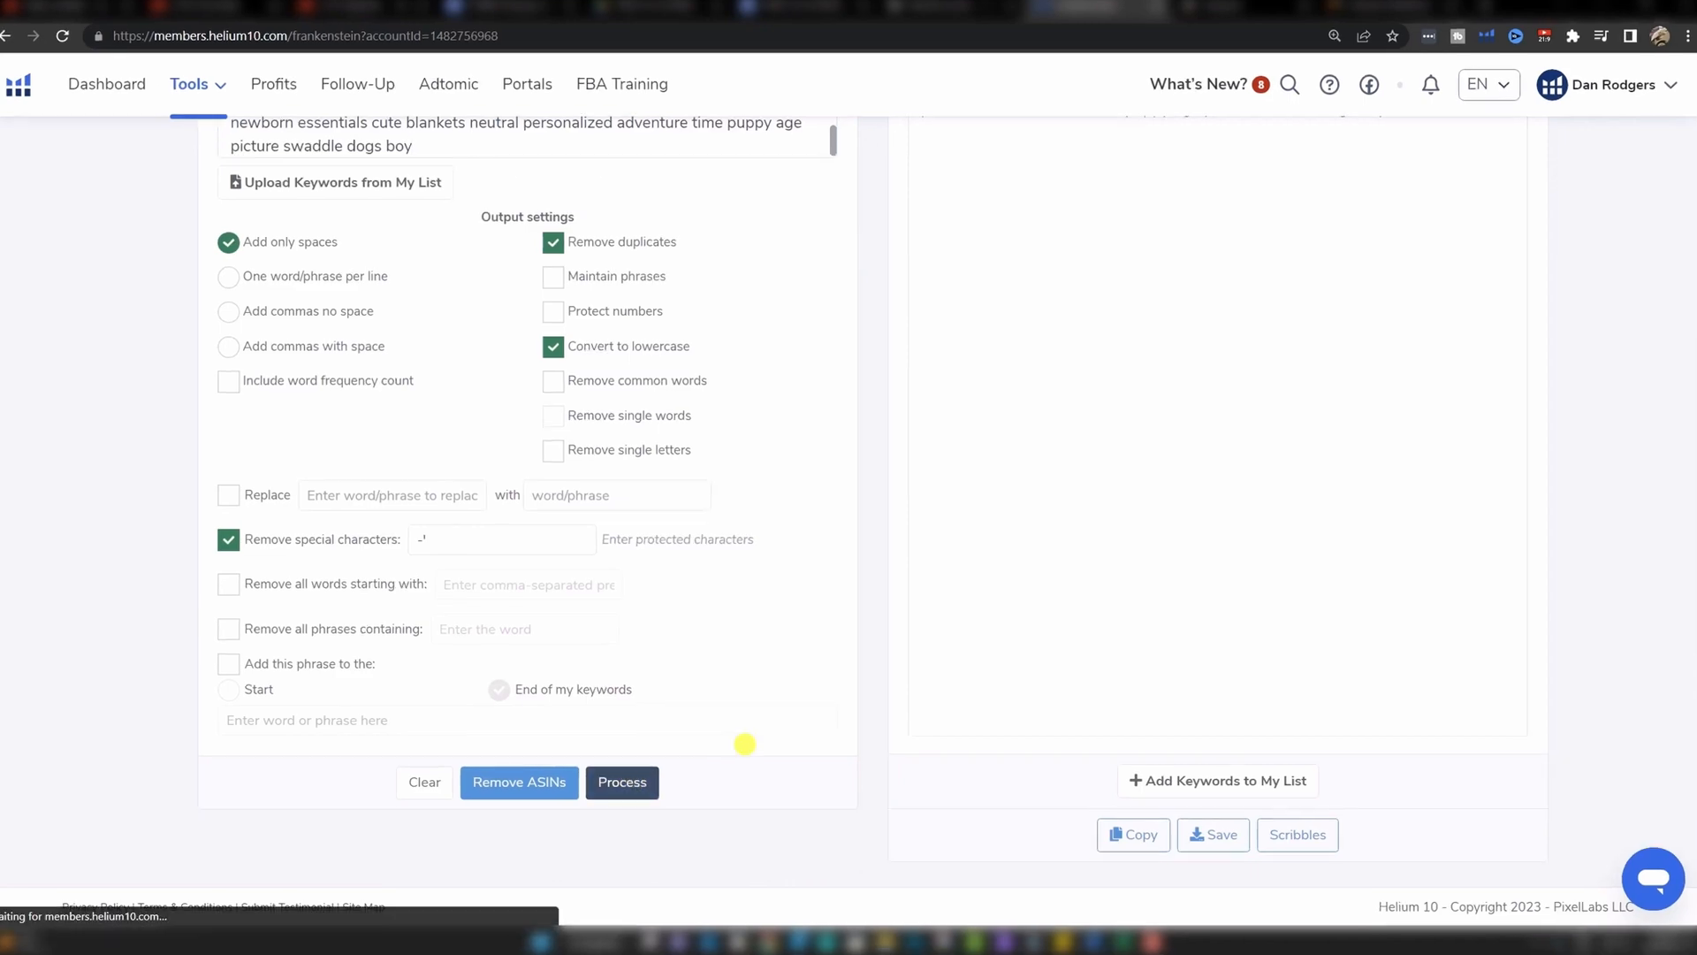
click(1349, 389)
click(1413, 332)
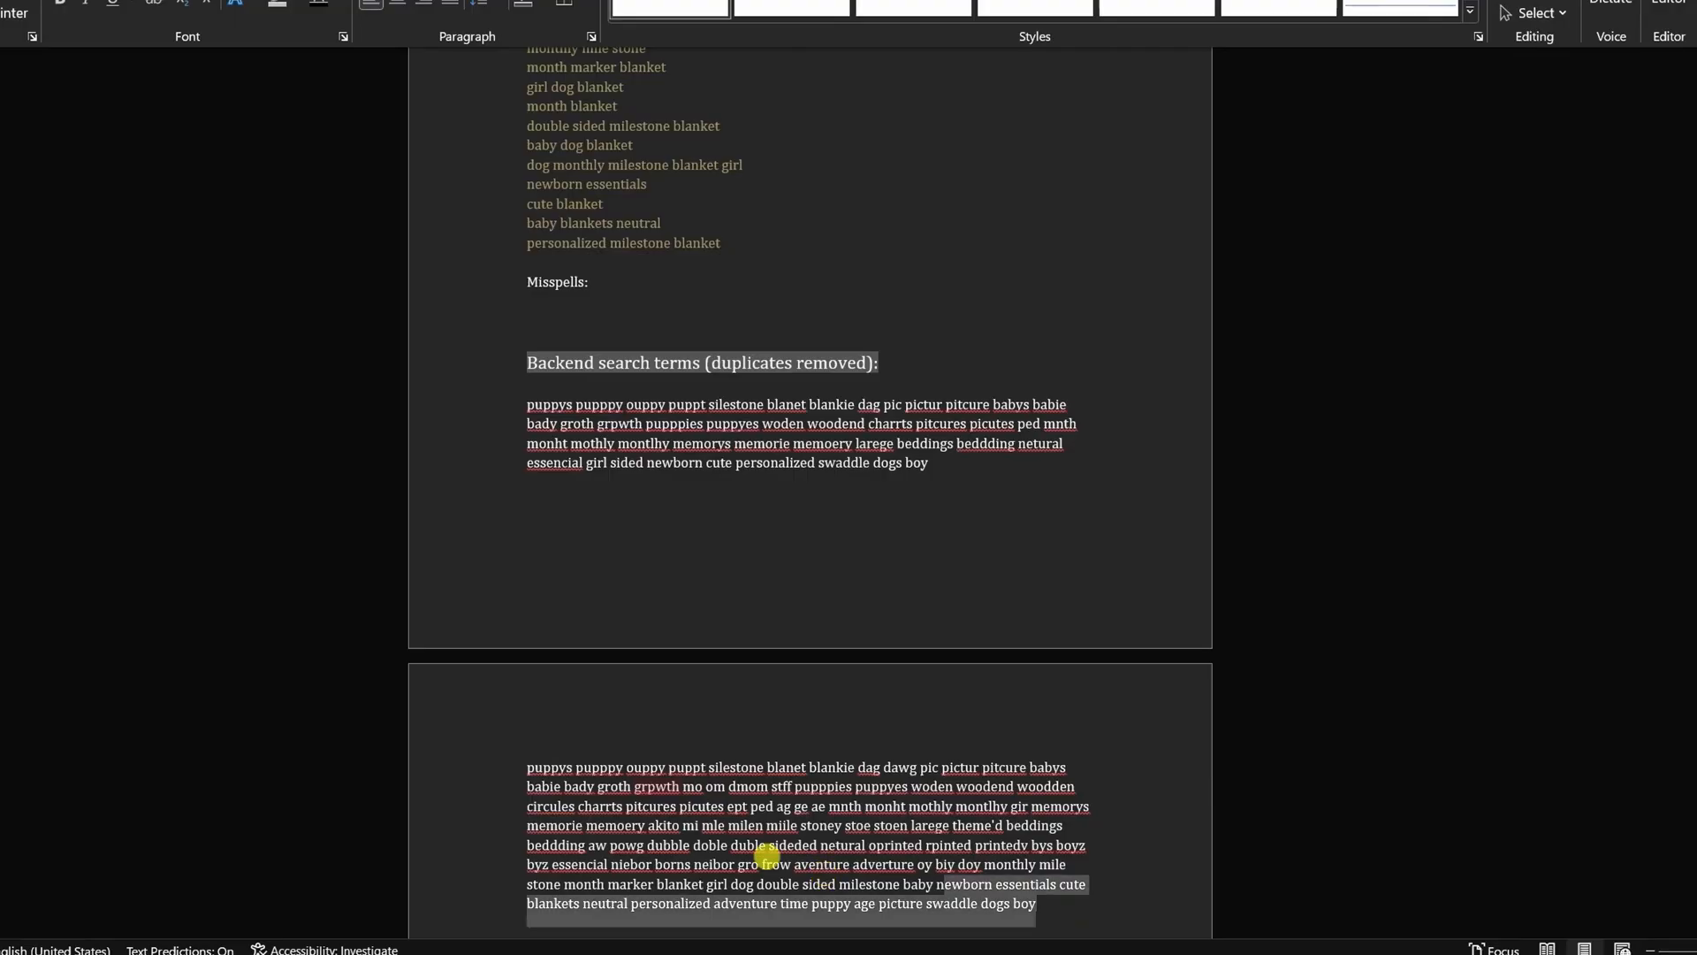
Step: Delete the full processed list from the document's last page and take the shortened terms under "Backend search terms (duplicates removed)"
drag(769, 857, 492, 739)
key(BackSpace)
click(612, 575)
scroll(610, 565, up, 1)
scroll(602, 561, down, 1)
drag(930, 464, 526, 406)
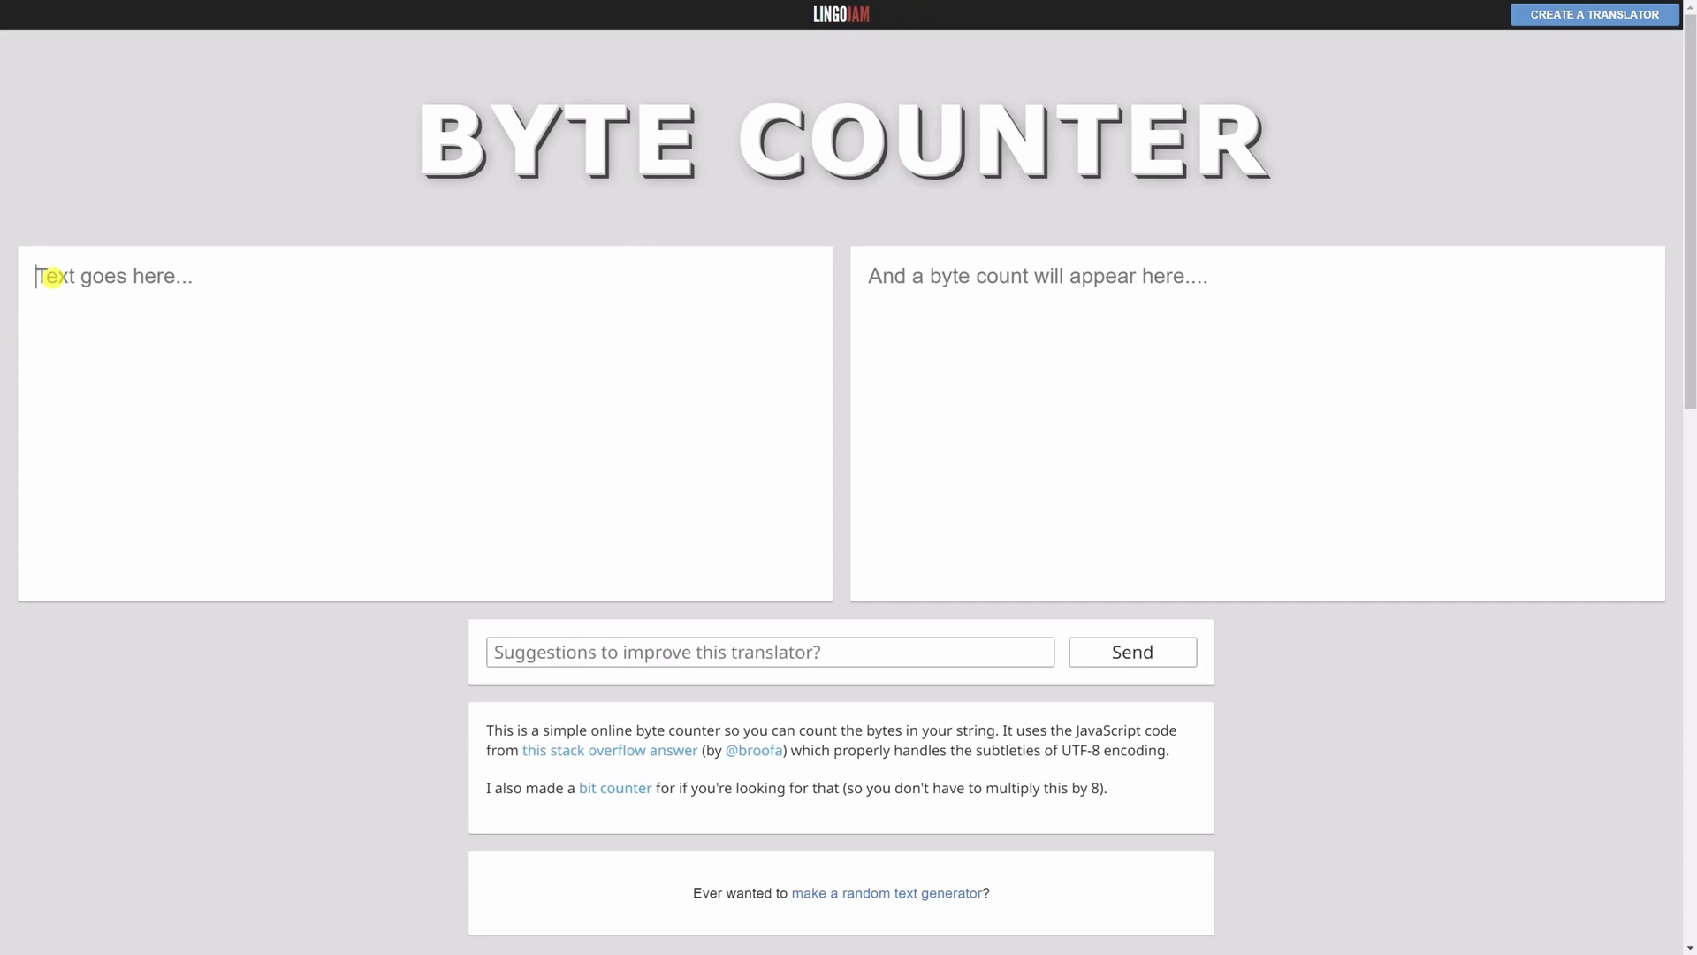
Step: Check the shortened terms in LingoJam's Byte Counter and trim the list by deleting everything after "netural"
key(ctrl+v)
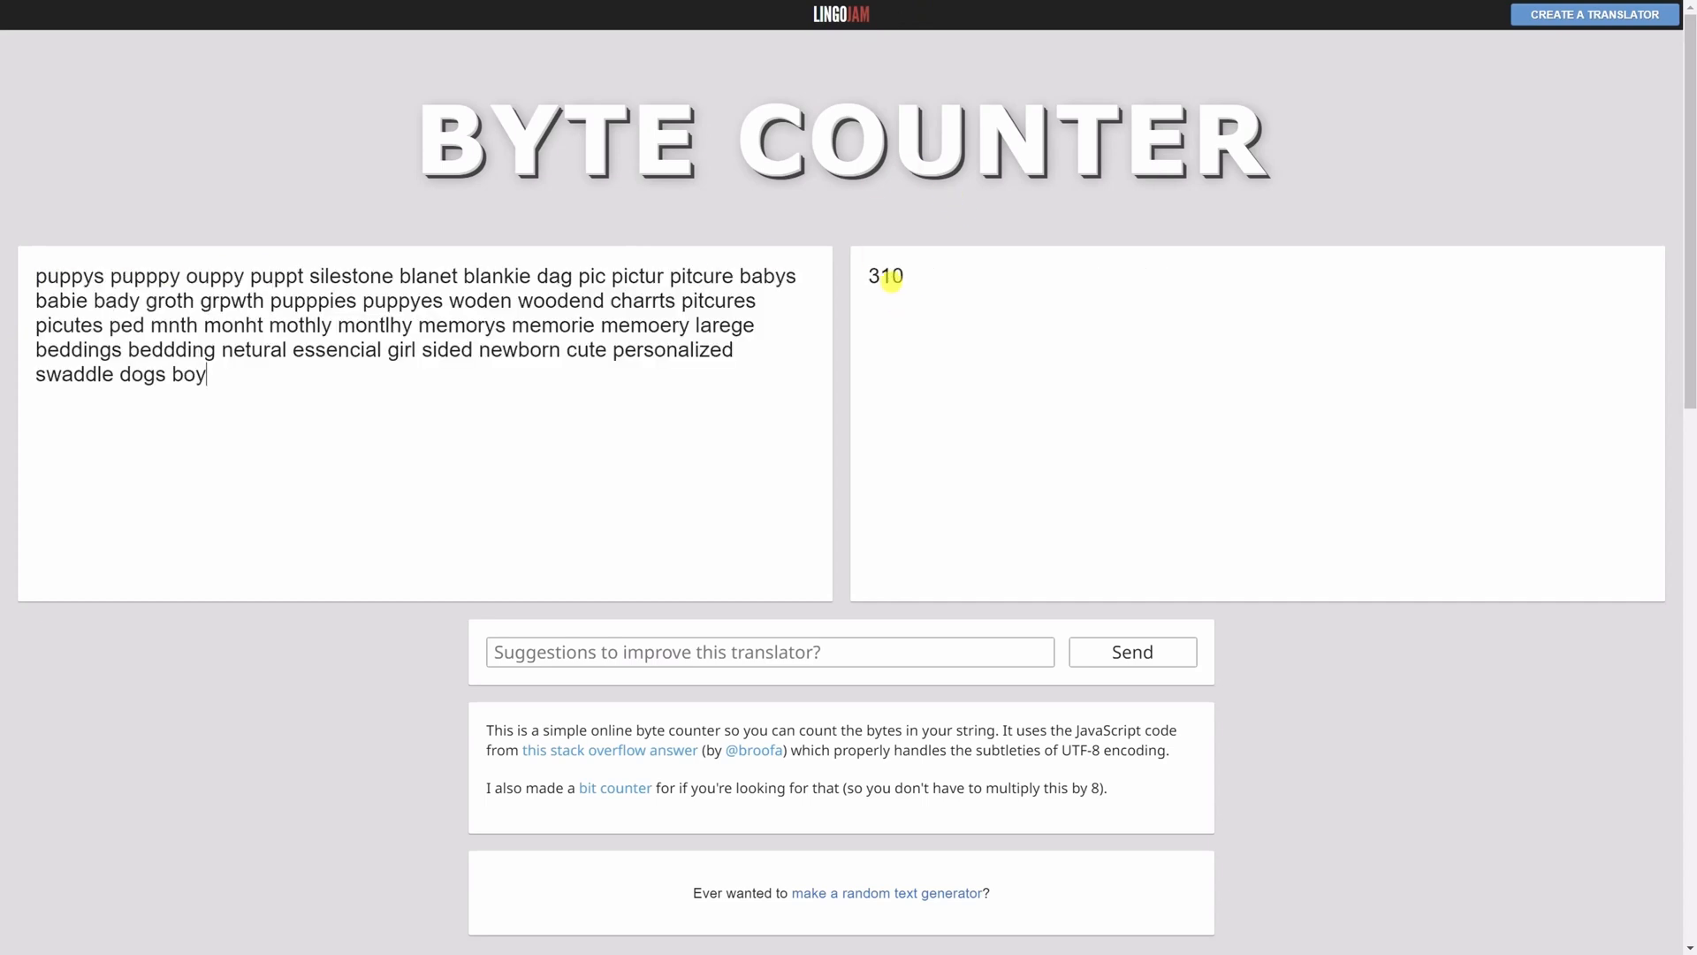
shift+click(419, 356)
key(BackSpace)
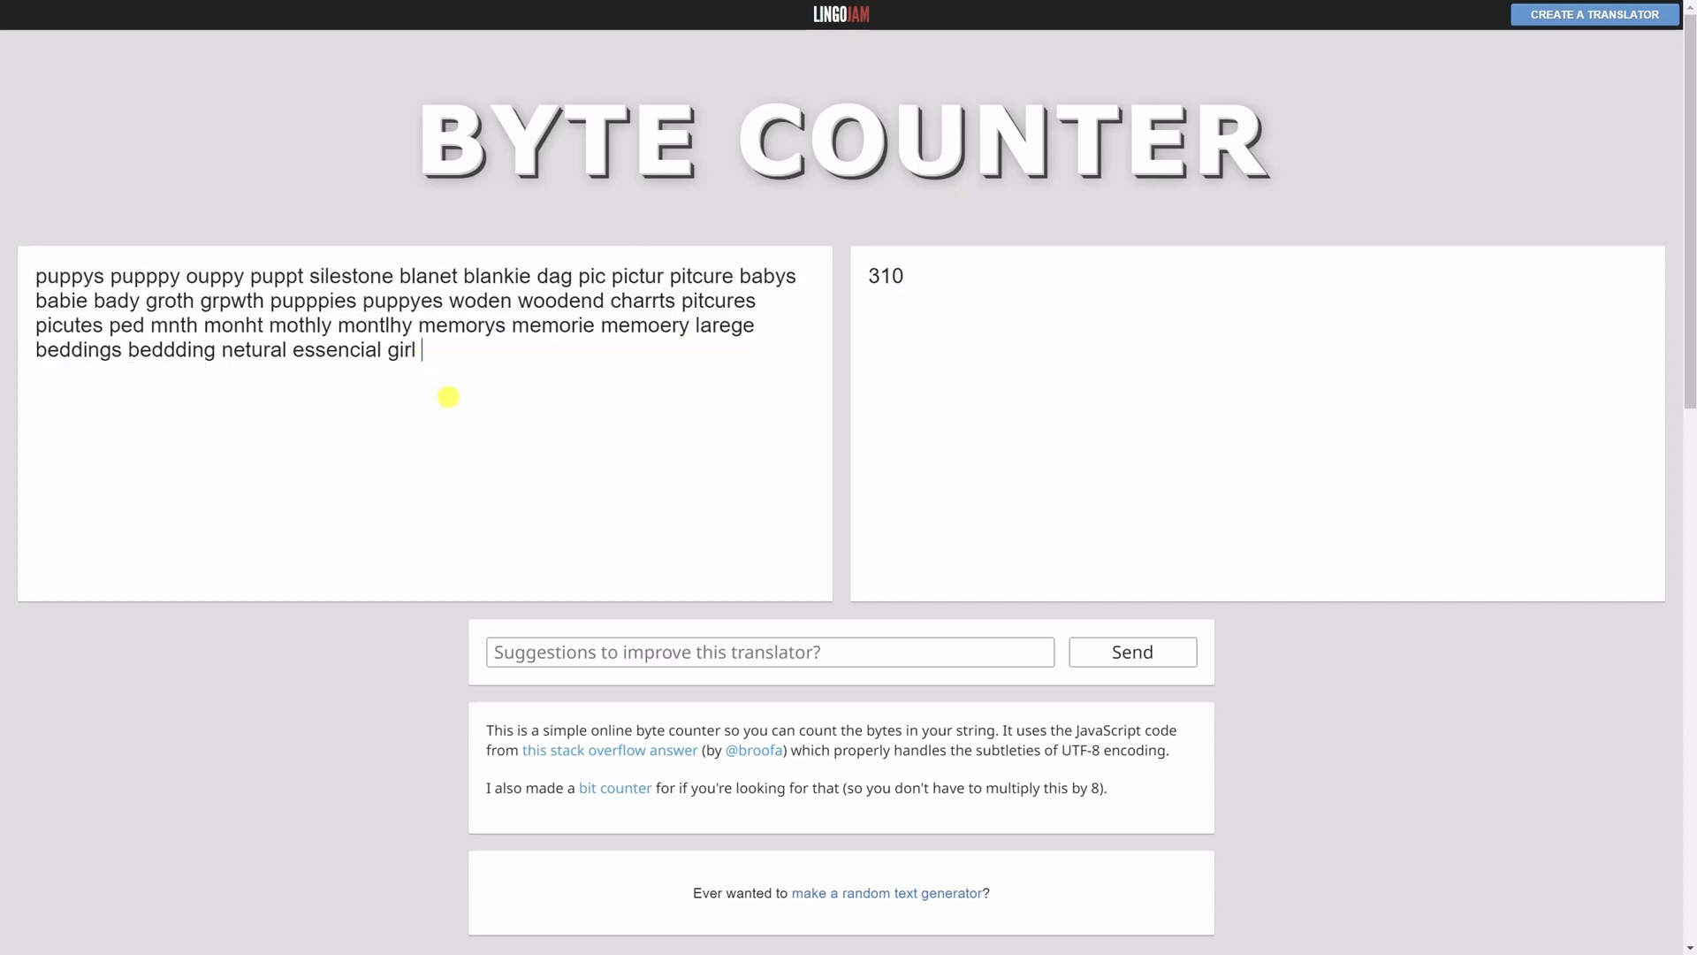
key(BackSpace)
key(BackSpace)
key(BackSpace)
key(BackSpace)
key(BackSpace)
key(BackSpace)
shift+click(278, 351)
key(BackSpace)
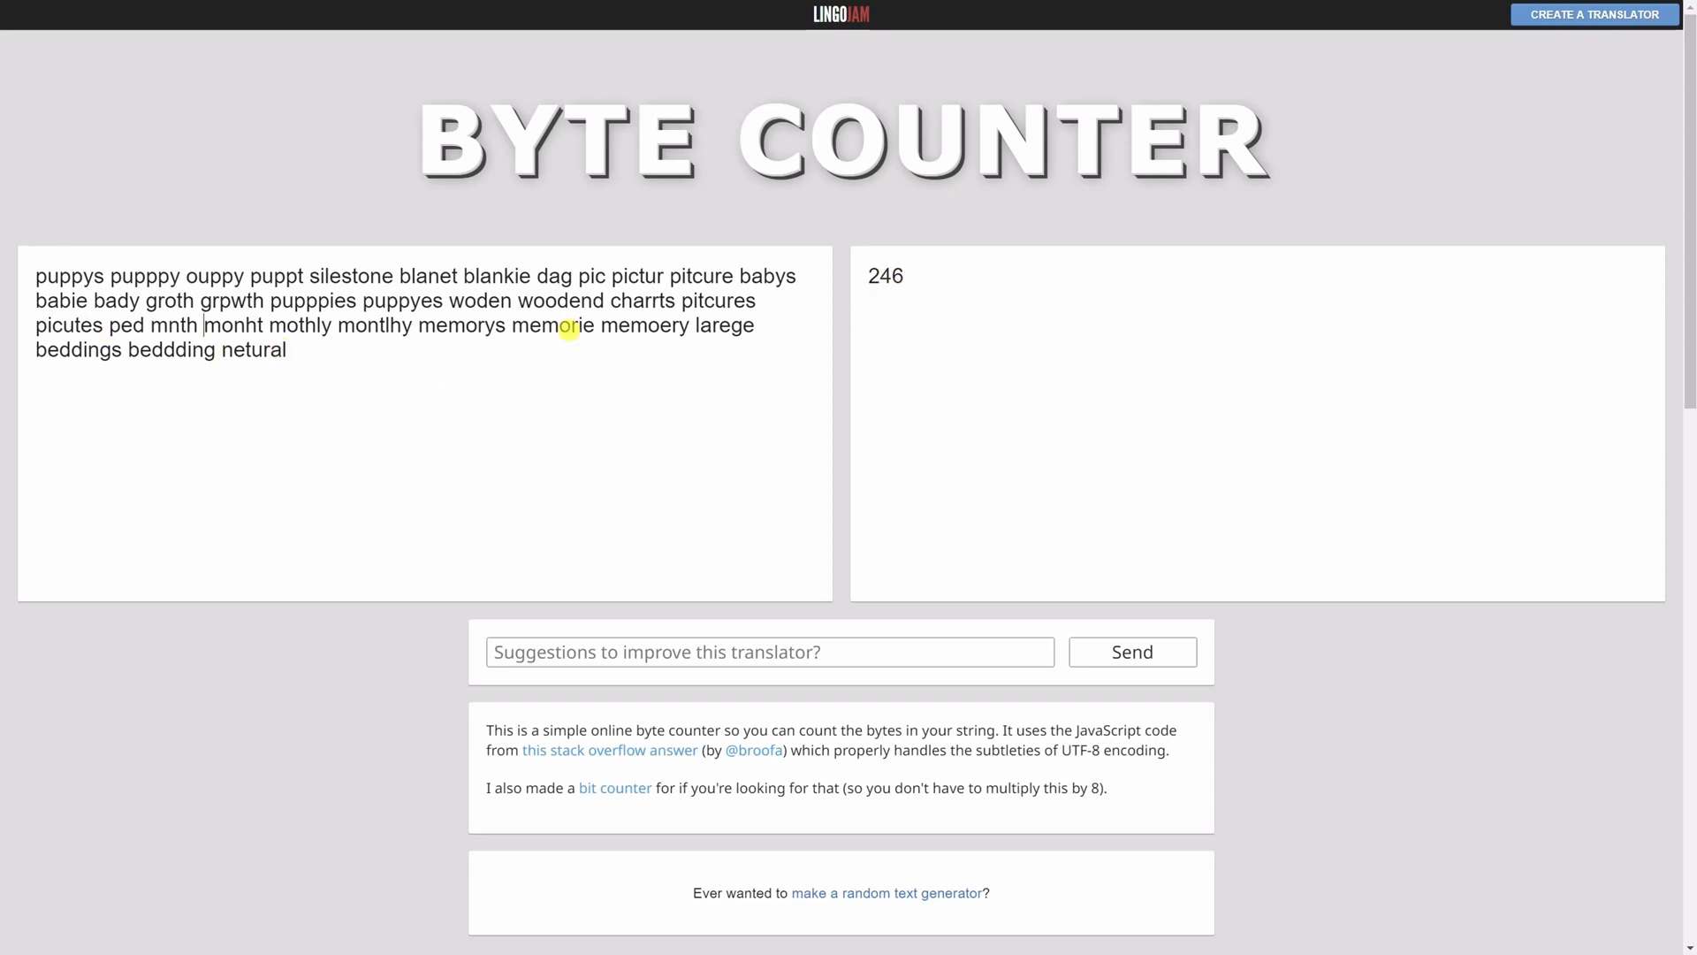
drag(285, 351, 36, 278)
click(204, 324)
drag(532, 275, 504, 378)
key(BackSpace)
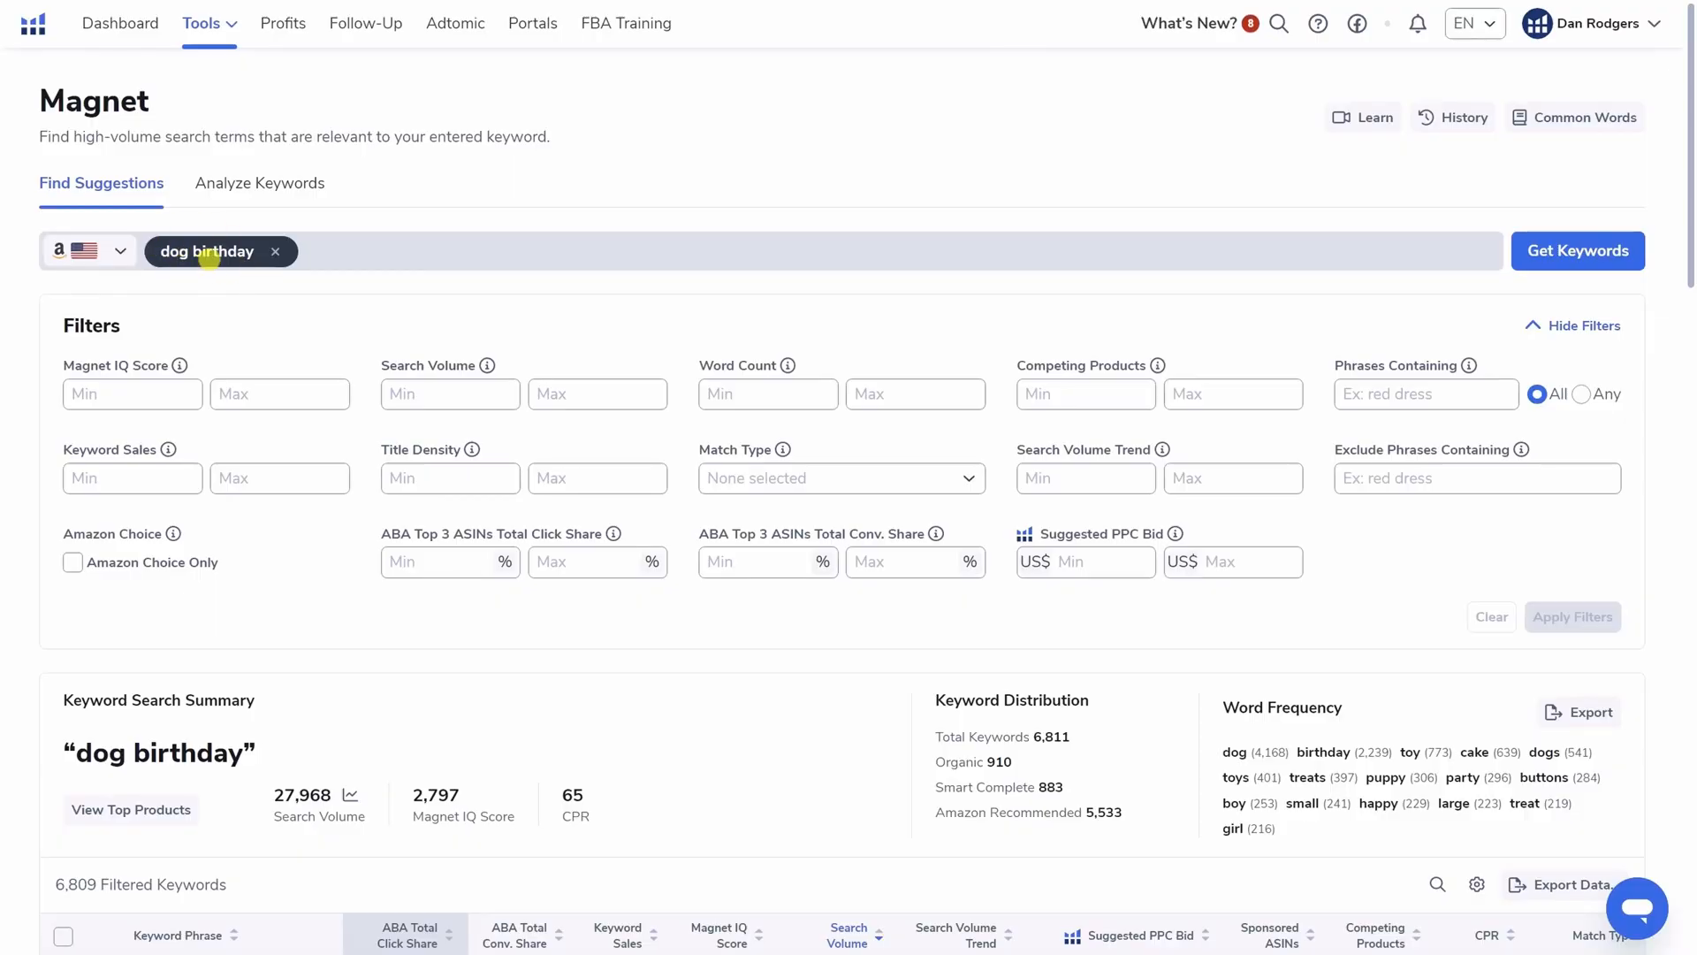
Step: Review Helium 10 Magnet's suggestions for "dog birthday" and examine the titles and bullets in the final listing document
scroll(257, 417, down, 8)
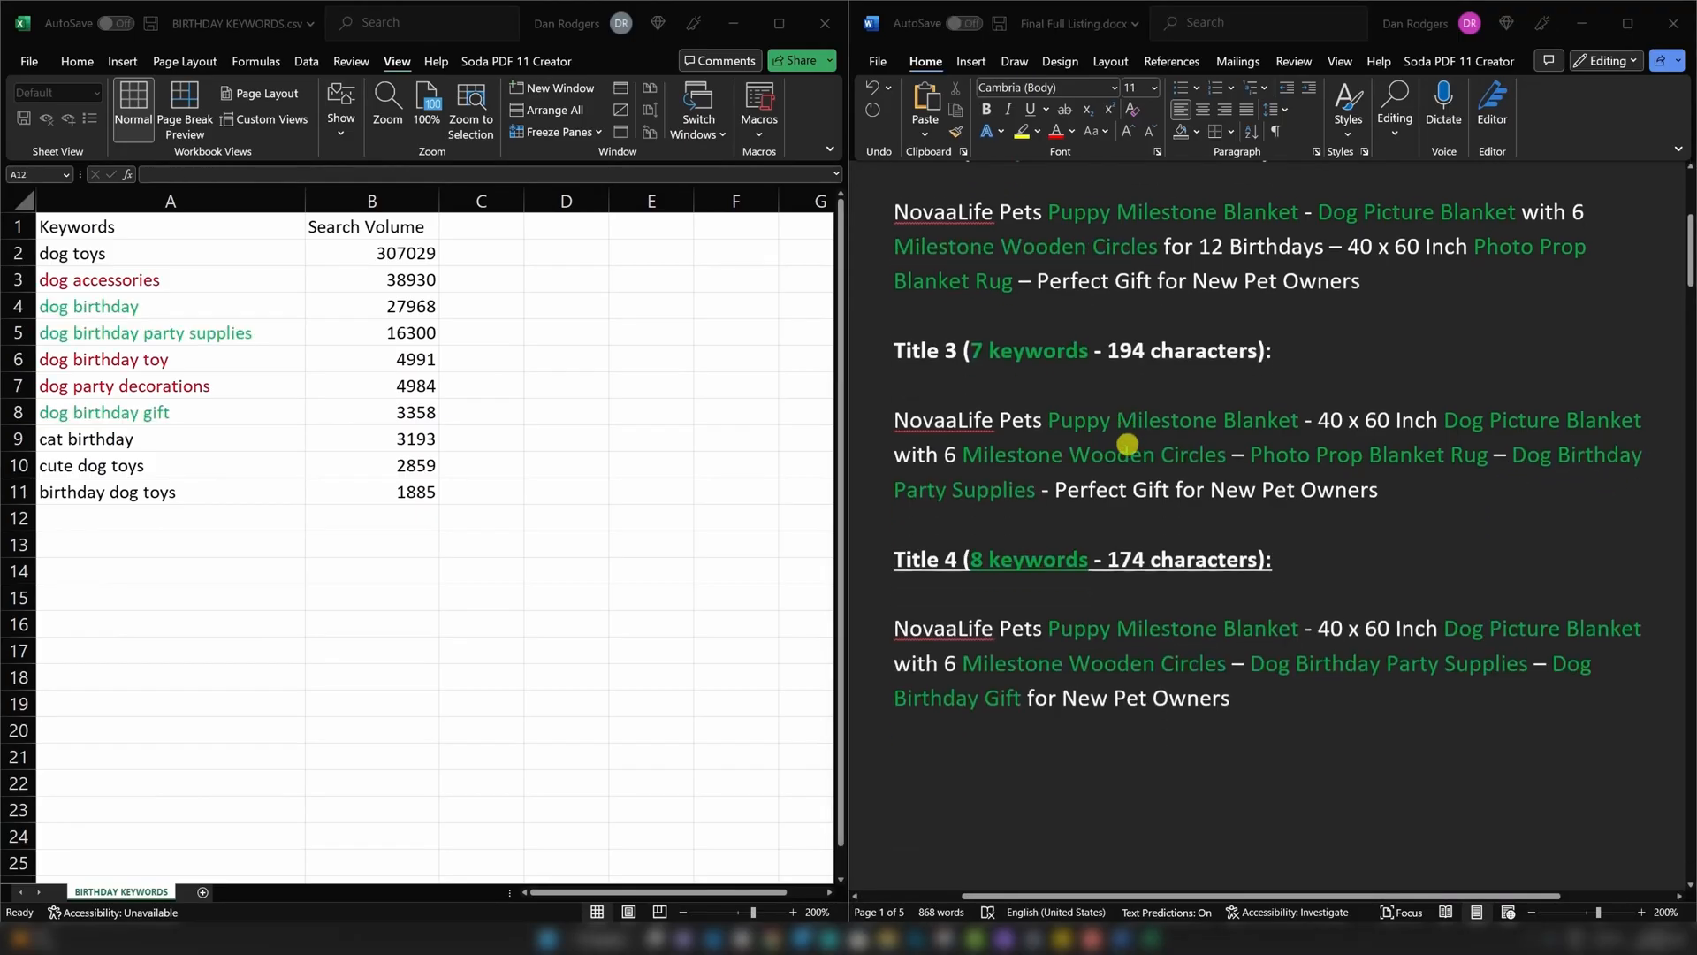
scroll(1132, 393, down, 2)
click(927, 279)
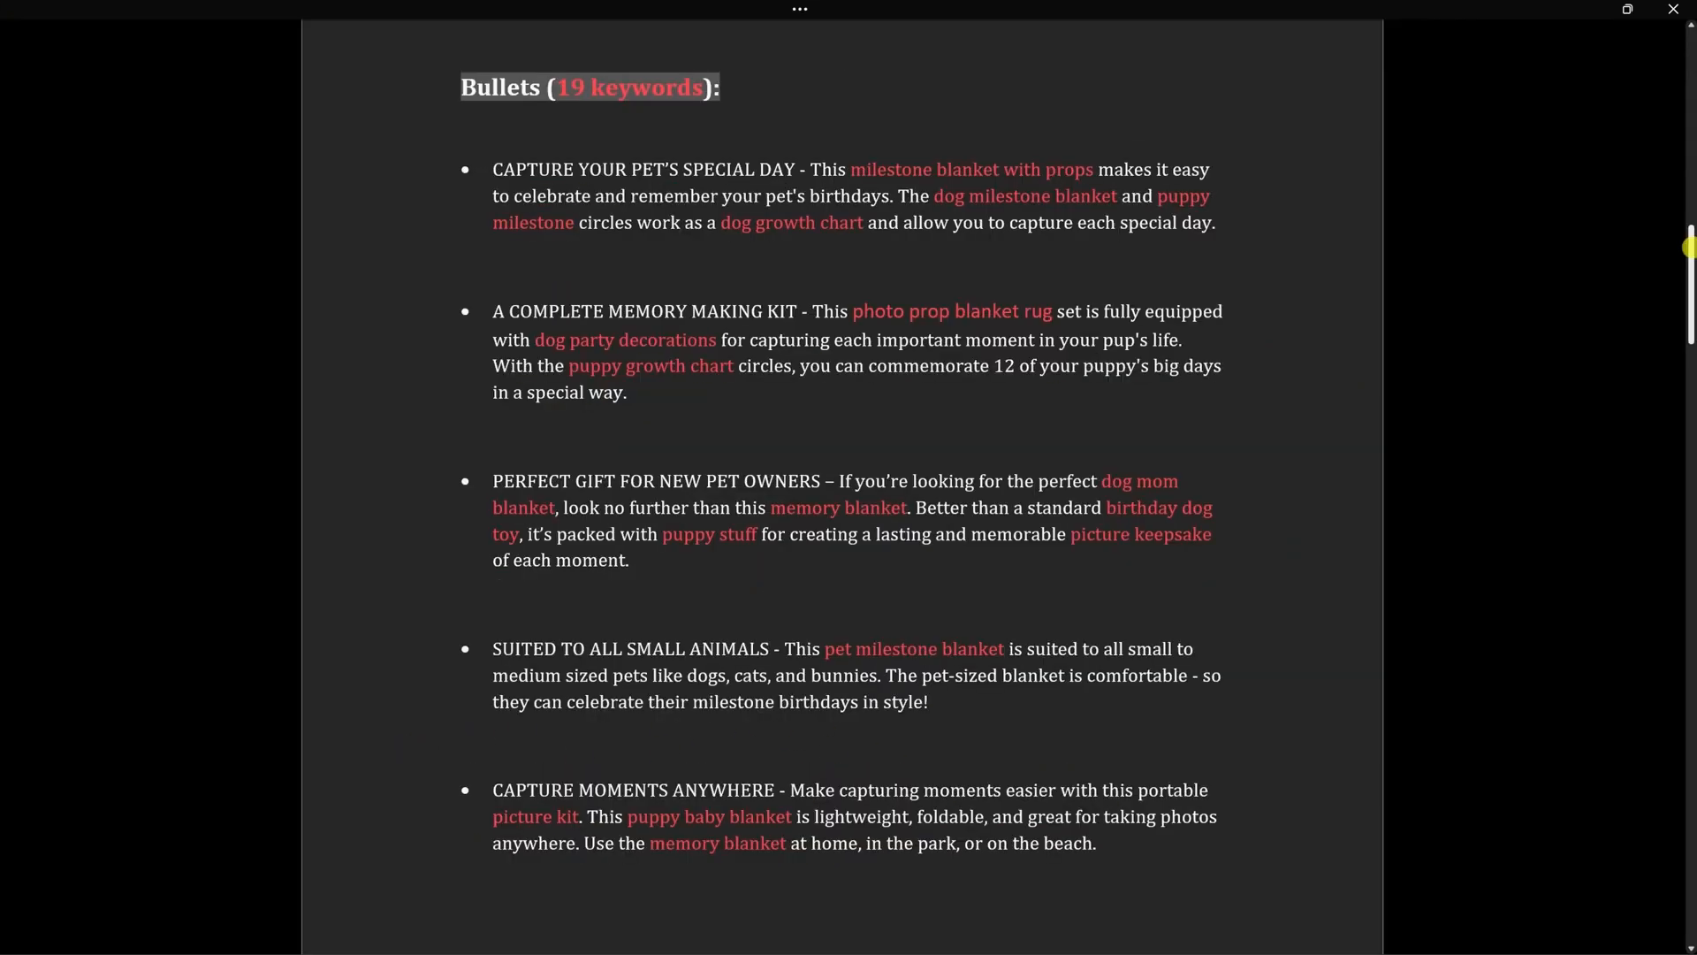
drag(1689, 253, 1690, 664)
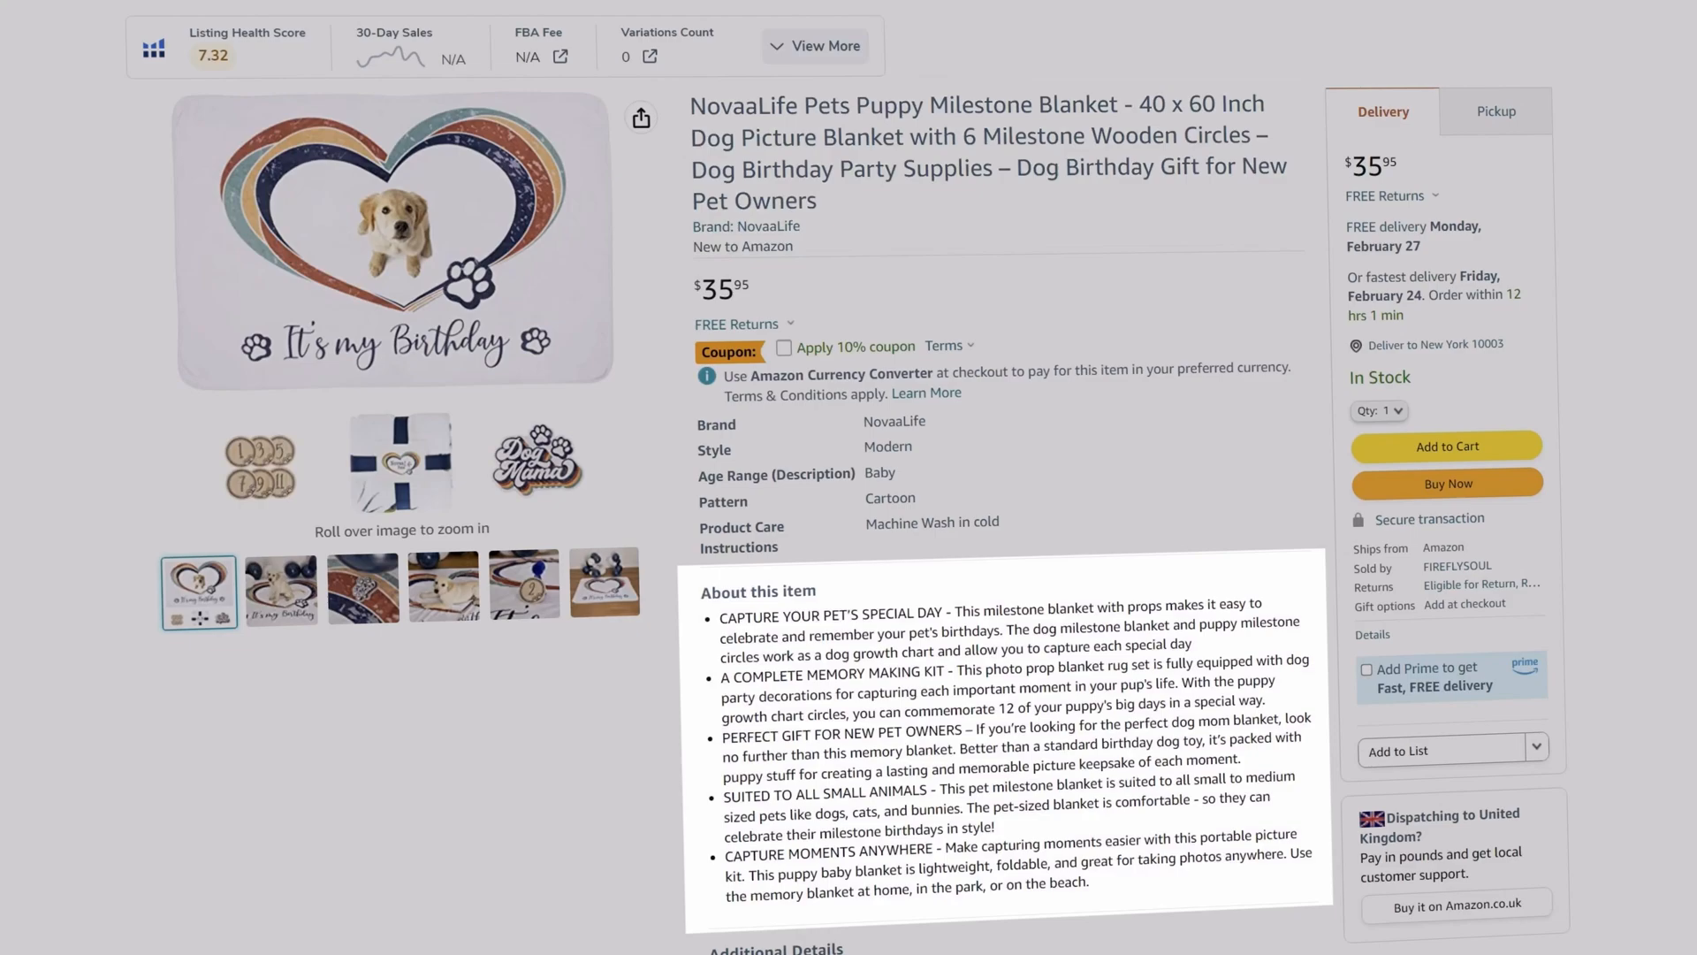
Step: Open the listing health score from the Amazon product page and examine the check "Bullet points are not in all caps or contain icons"
scroll(849, 477, down, 20)
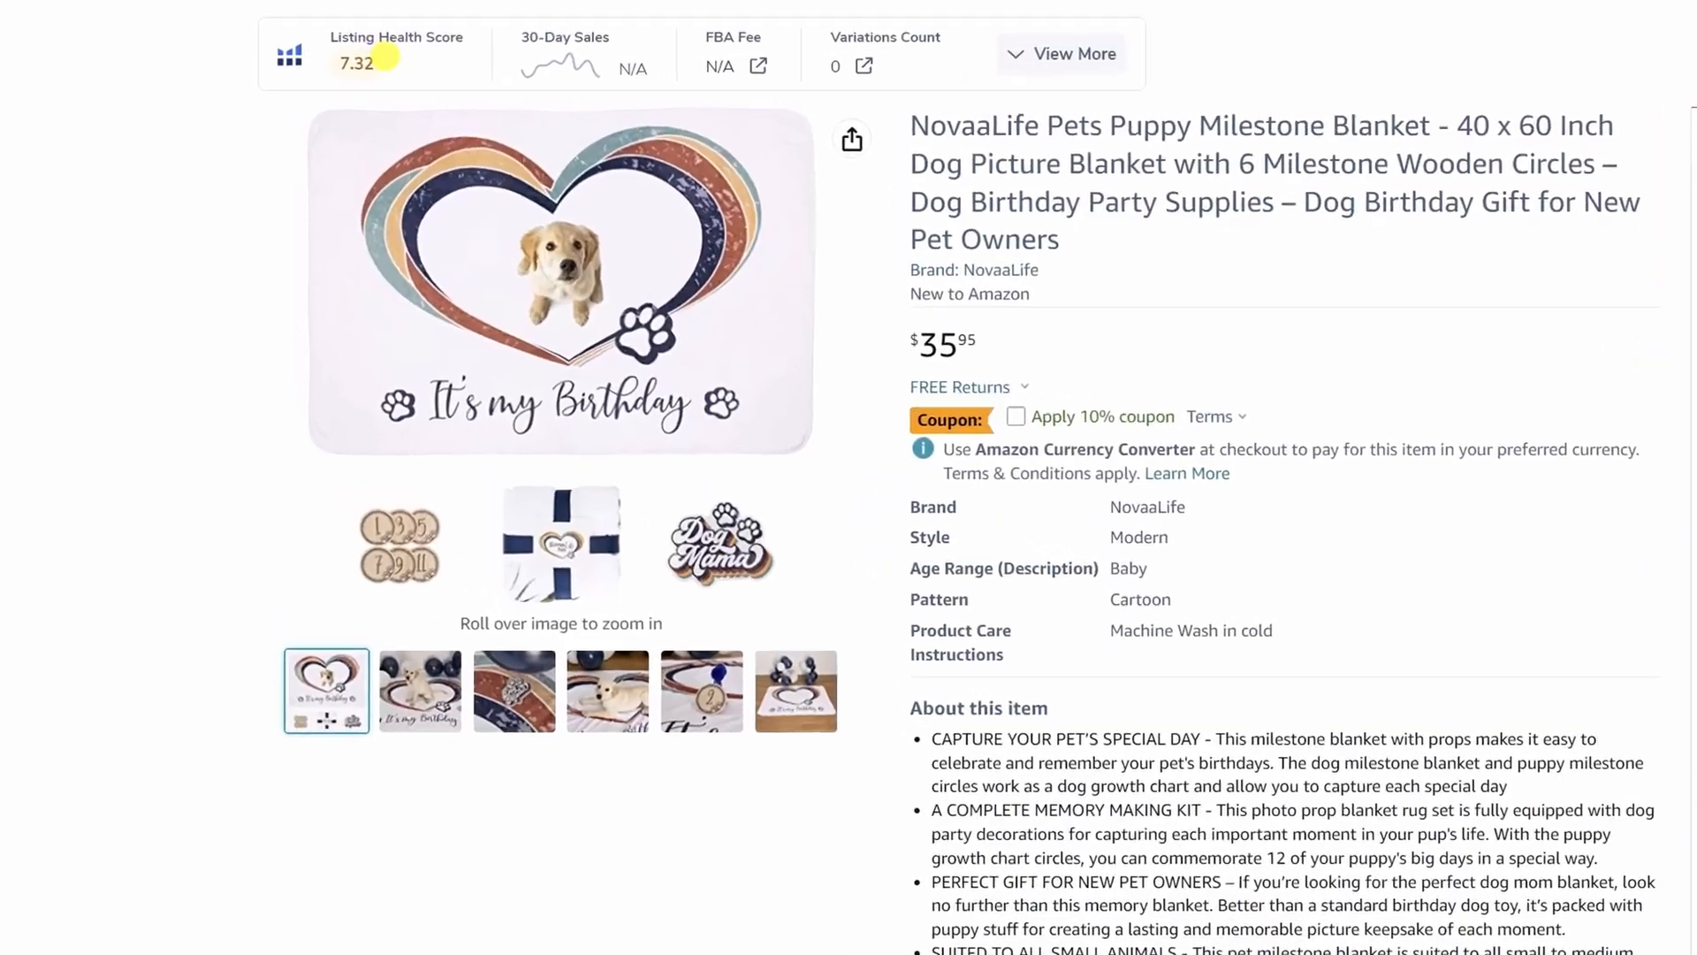
click(362, 60)
click(738, 890)
drag(456, 674, 928, 676)
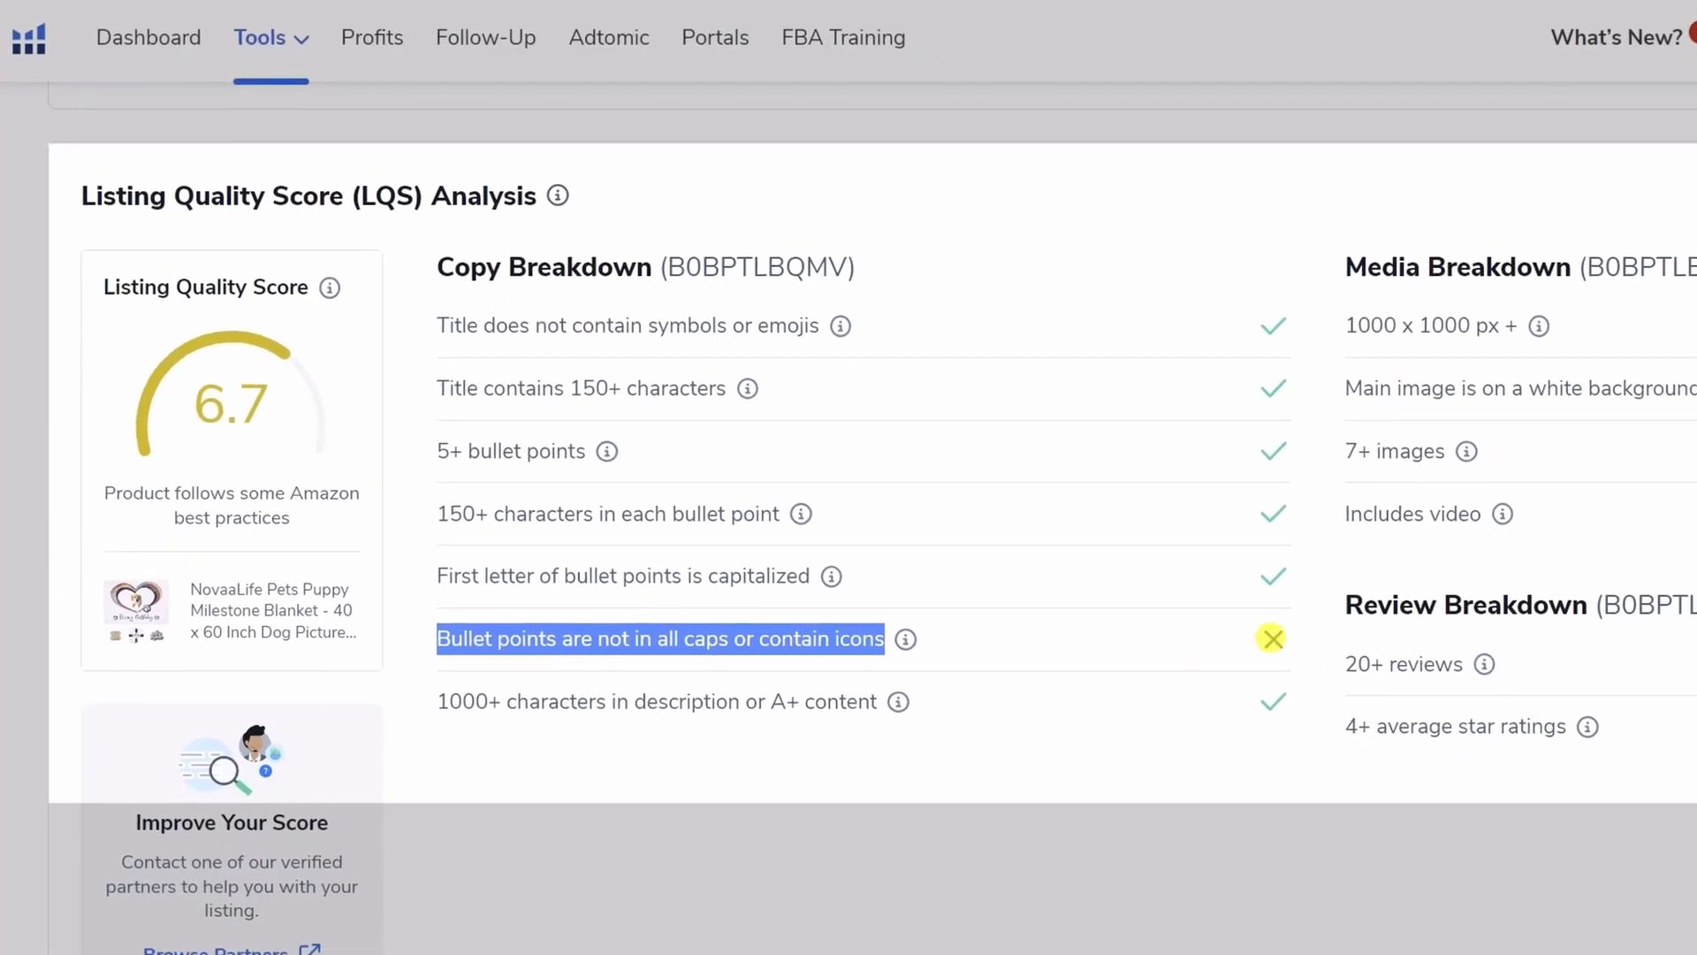
Step: Compare the yearly and monthly prices of the Starter, Pro and Business plans on the listing generator's pricing page
click(1357, 749)
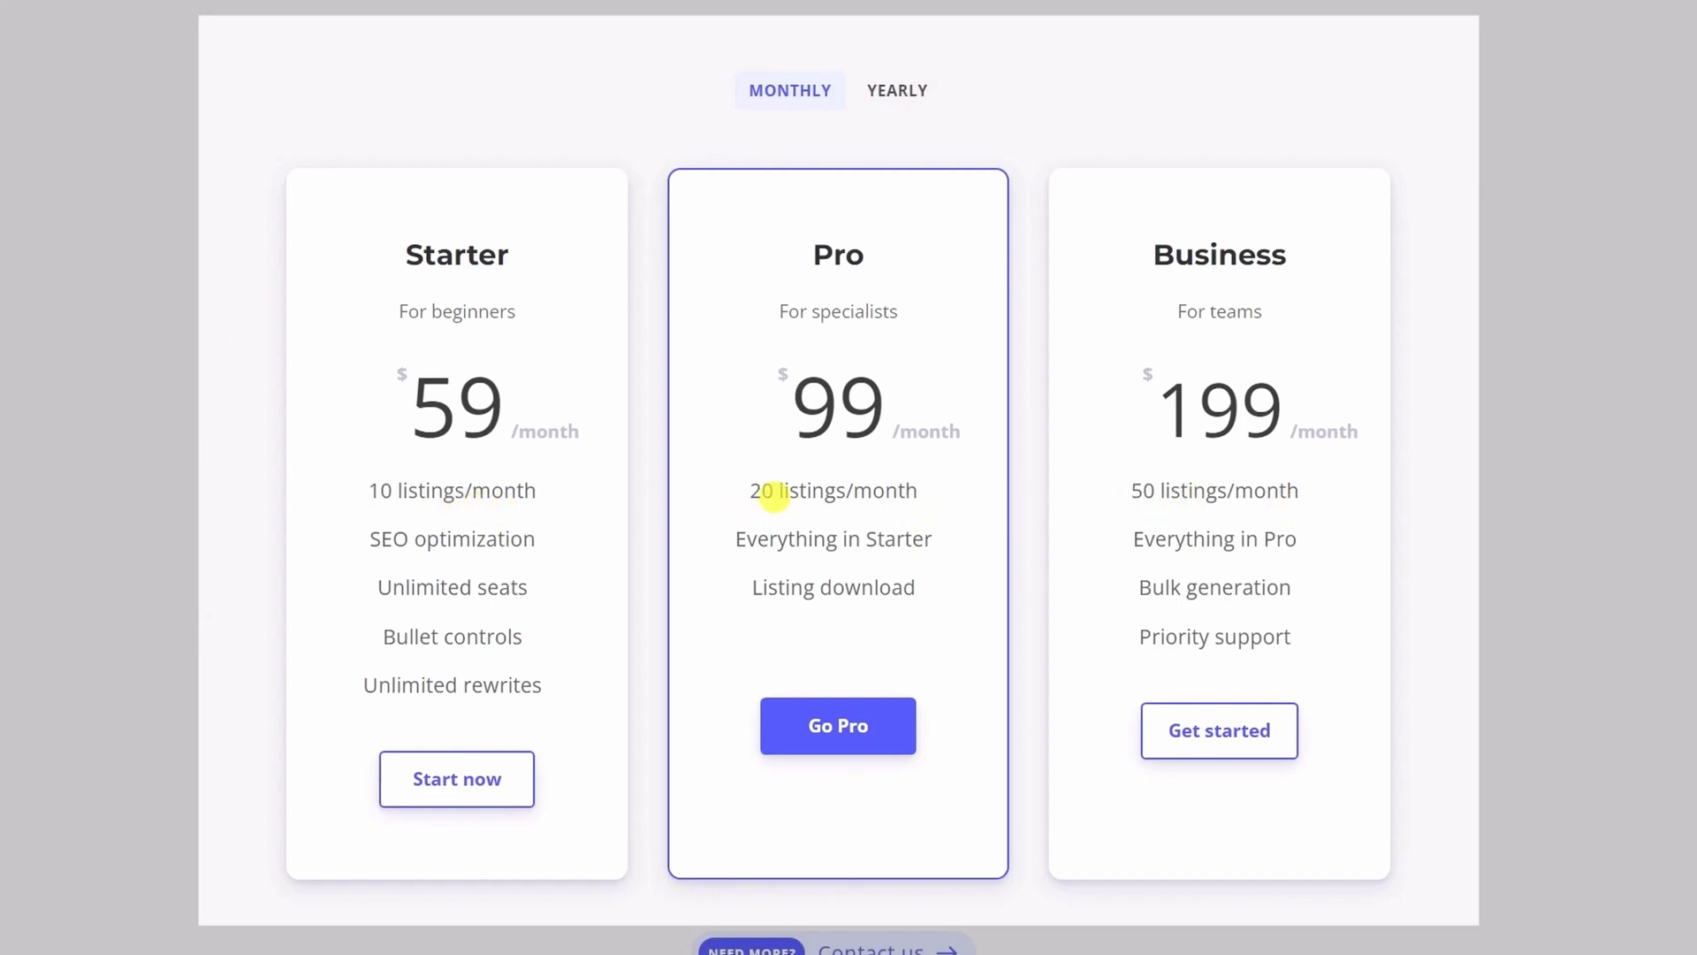
click(759, 86)
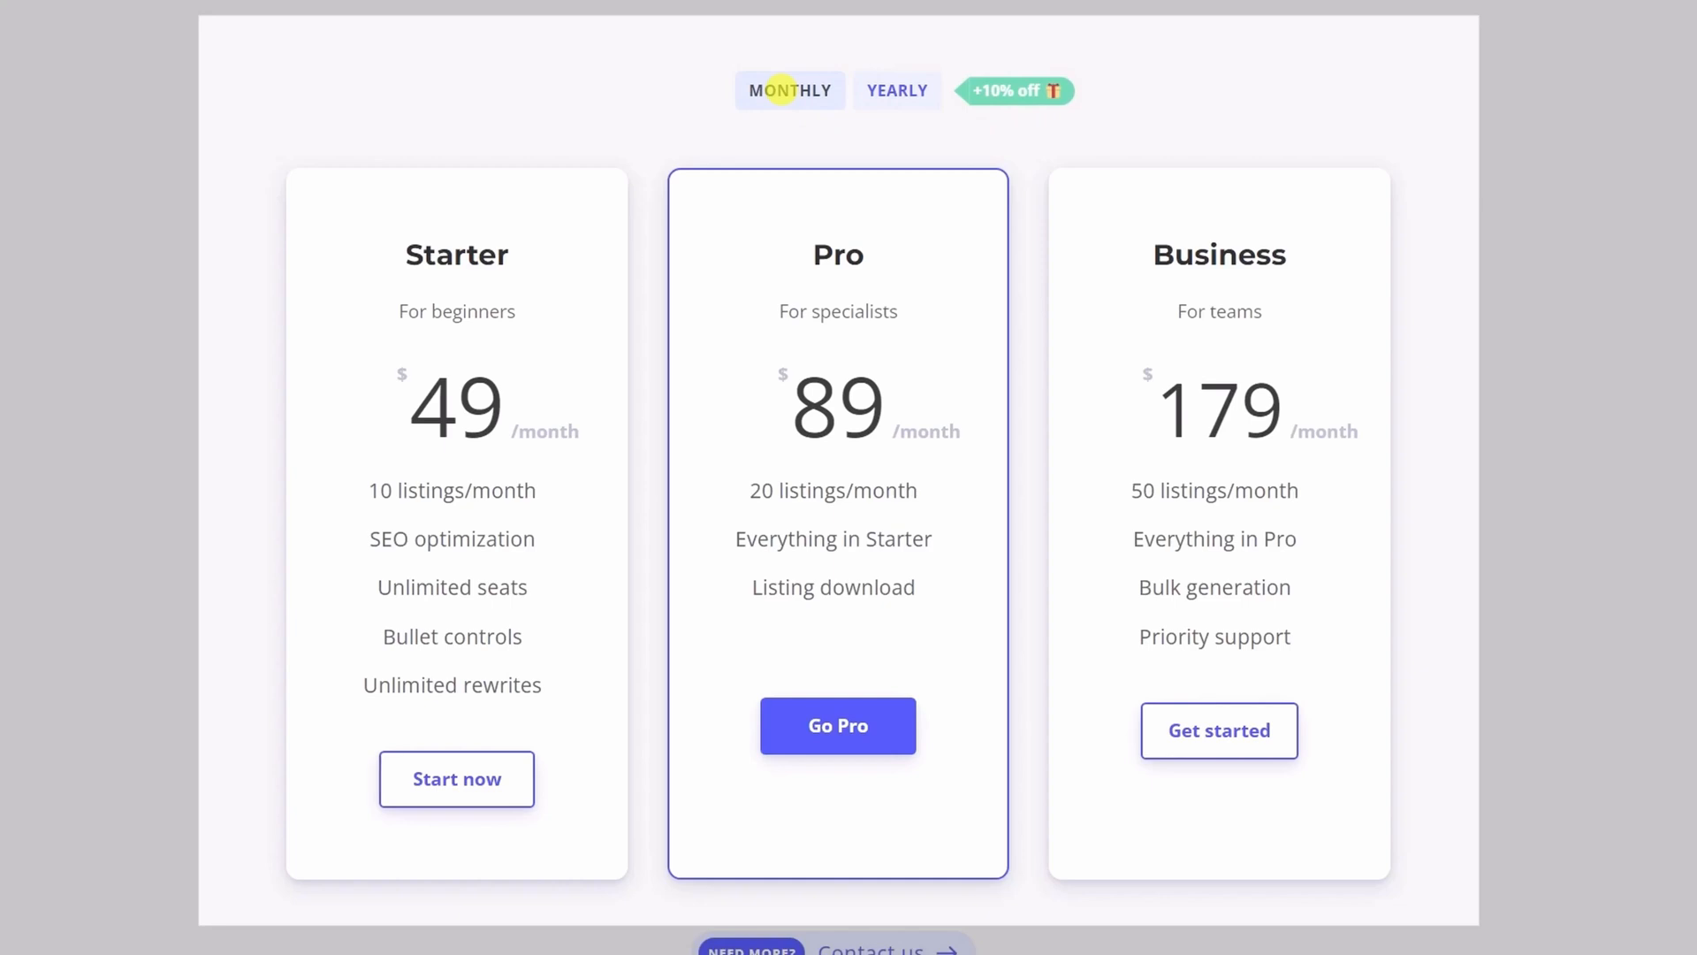
click(782, 89)
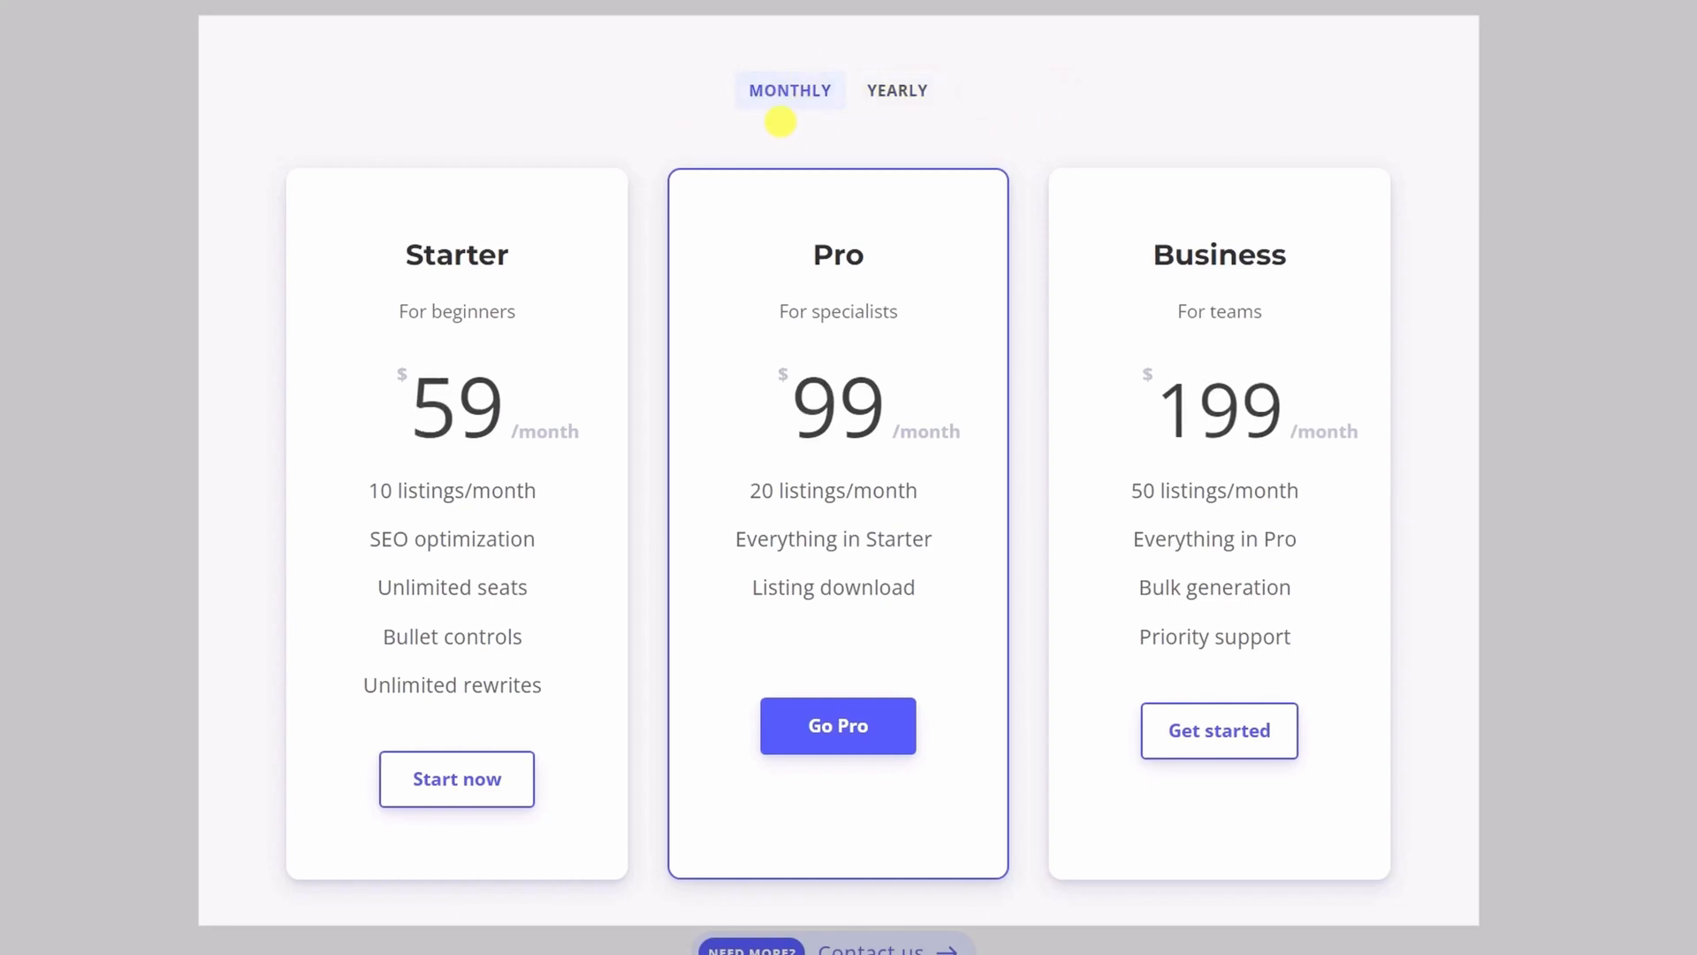